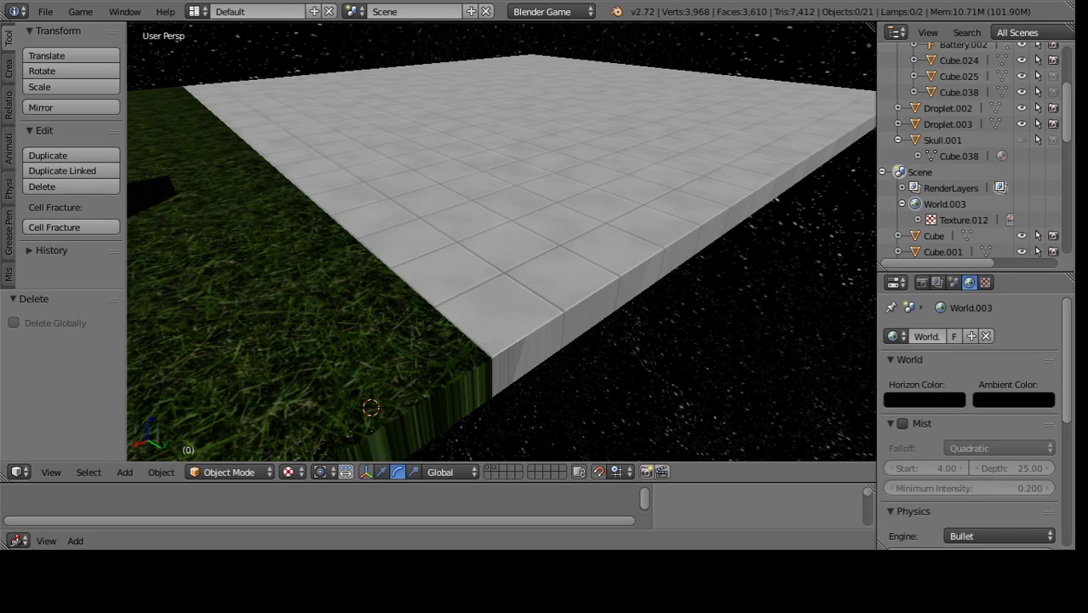
- Rename the large enclosing Cube.002 object to Skybox
left_click(453, 367)
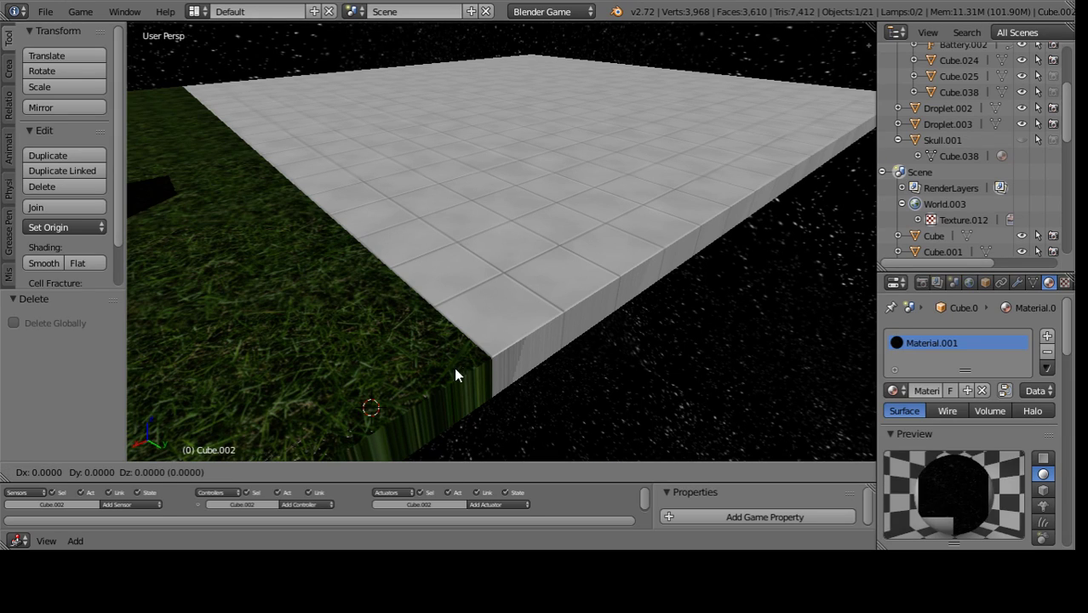
middle_click_drag(561, 309, 705, 300)
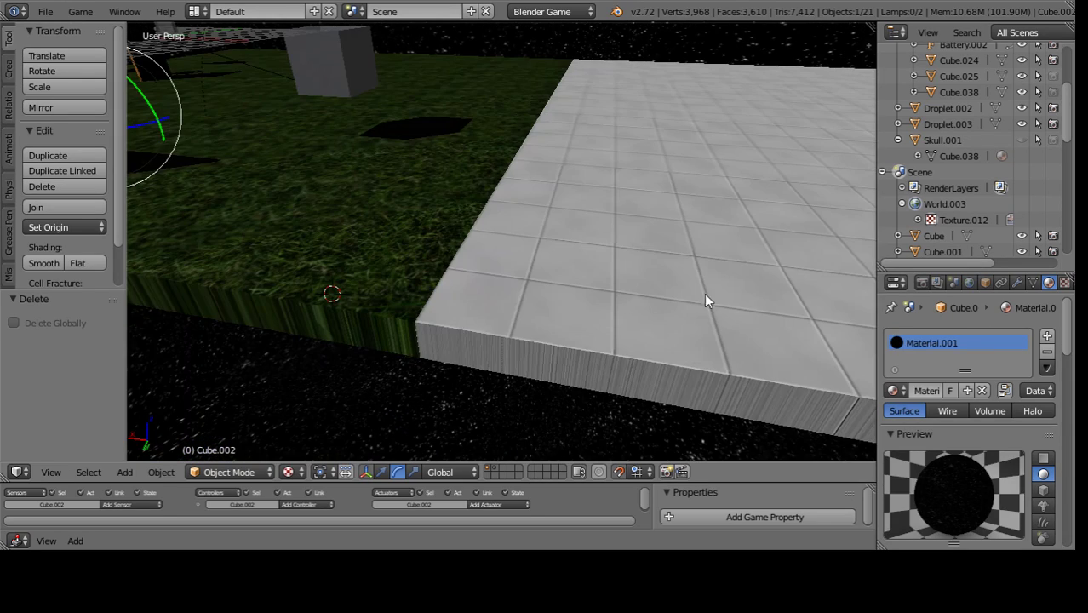
left_click(985, 282)
left_click(912, 336)
type("ybox")
key("Return")
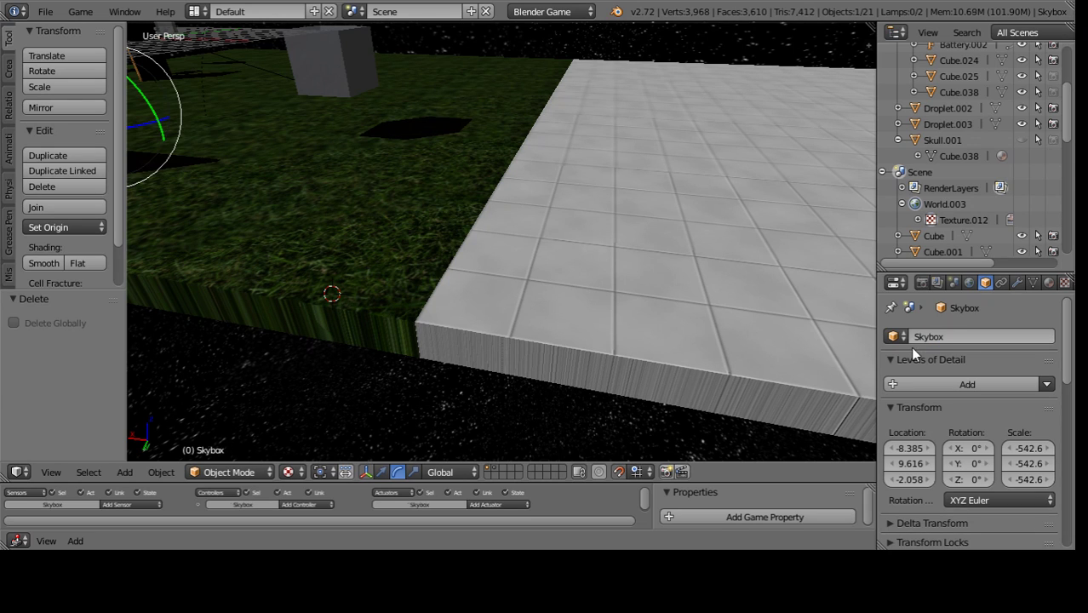
left_click(642, 216)
left_click(613, 245)
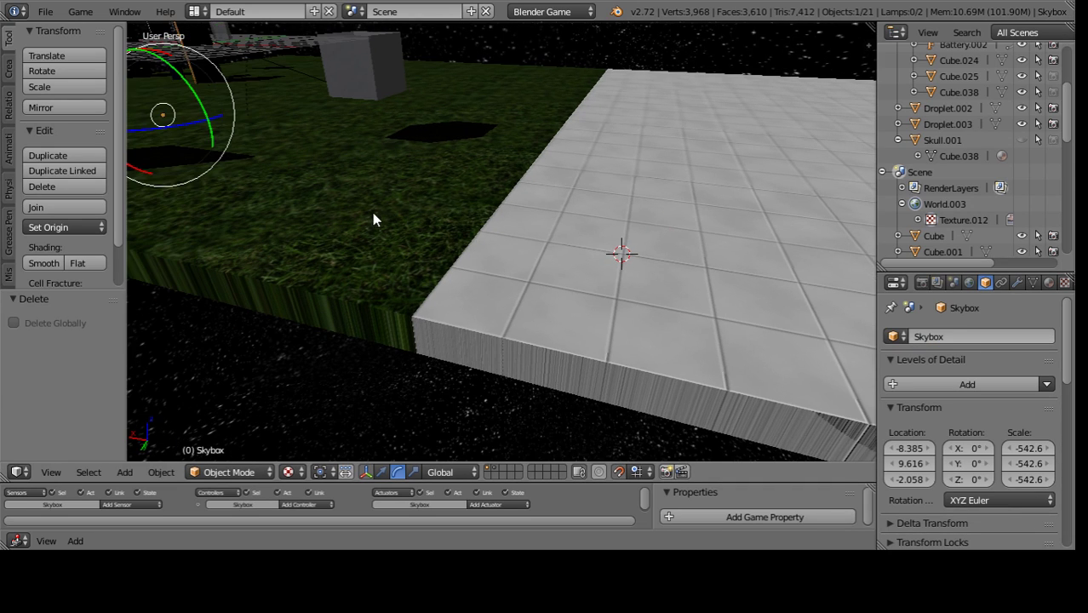
- Select the Glass_1 cube and frame the view on it
middle_click_drag(304, 378, 471, 250)
key("a")
mouse_move(537, 259)
middle_mouse_down()
mouse_move(432, 220)
mouse_move(576, 98)
mouse_move(555, 223)
mouse_move(528, 155)
middle_mouse_up()
right_click(549, 149)
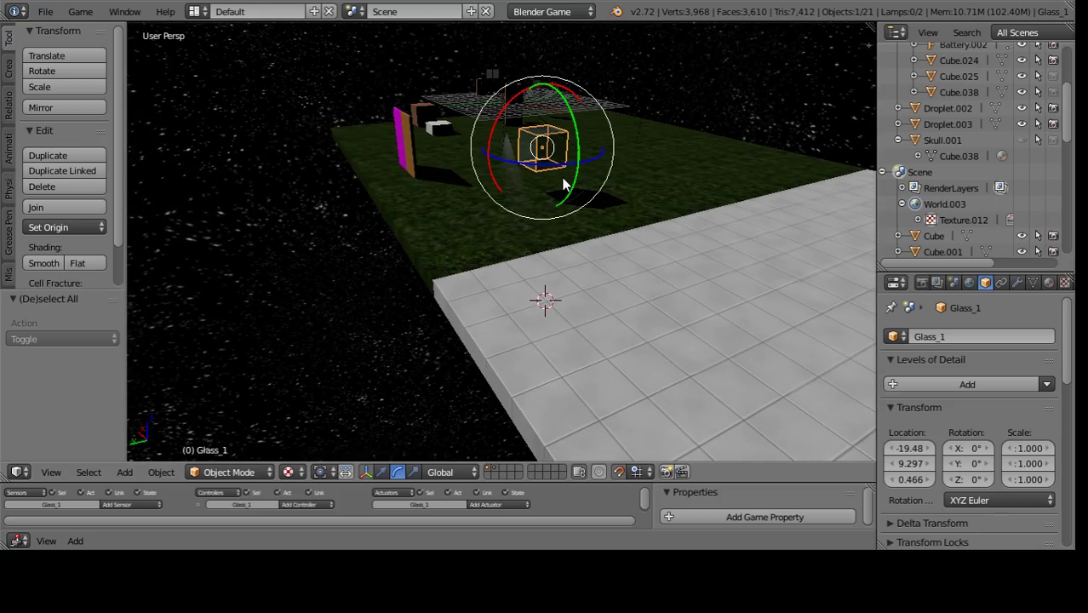
key("KP_Decimal")
mouse_move(547, 222)
middle_mouse_down()
mouse_move(321, 180)
mouse_move(477, 274)
mouse_move(486, 214)
middle_mouse_up()
scroll(486, 213, "down", 3)
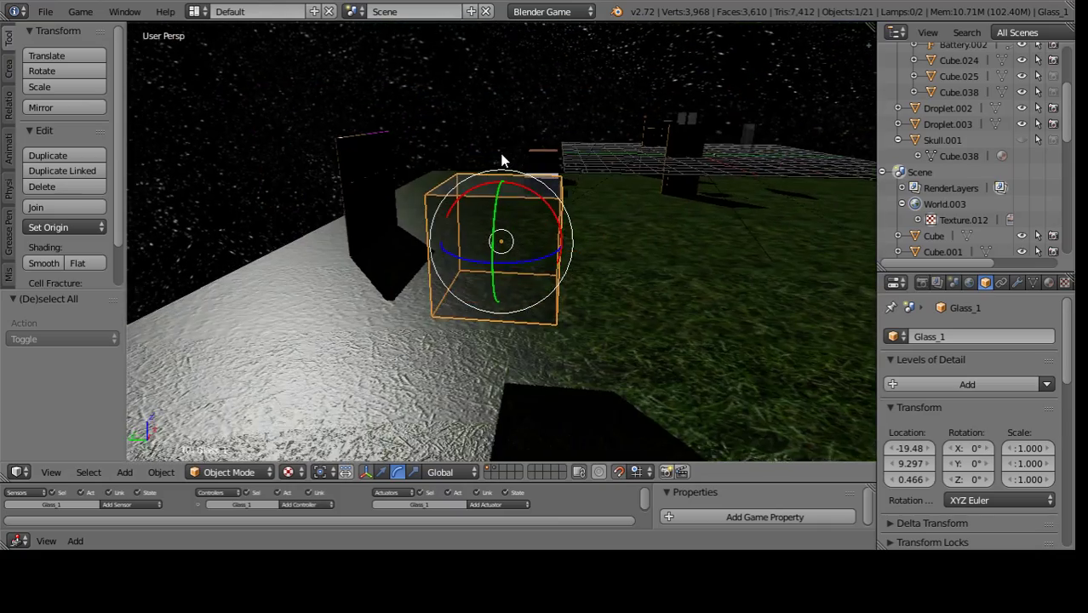
mouse_move(502, 162)
middle_mouse_down()
mouse_move(504, 176)
mouse_move(333, 117)
mouse_move(427, 262)
mouse_move(500, 261)
middle_mouse_up()
scroll(427, 262, "up", 3)
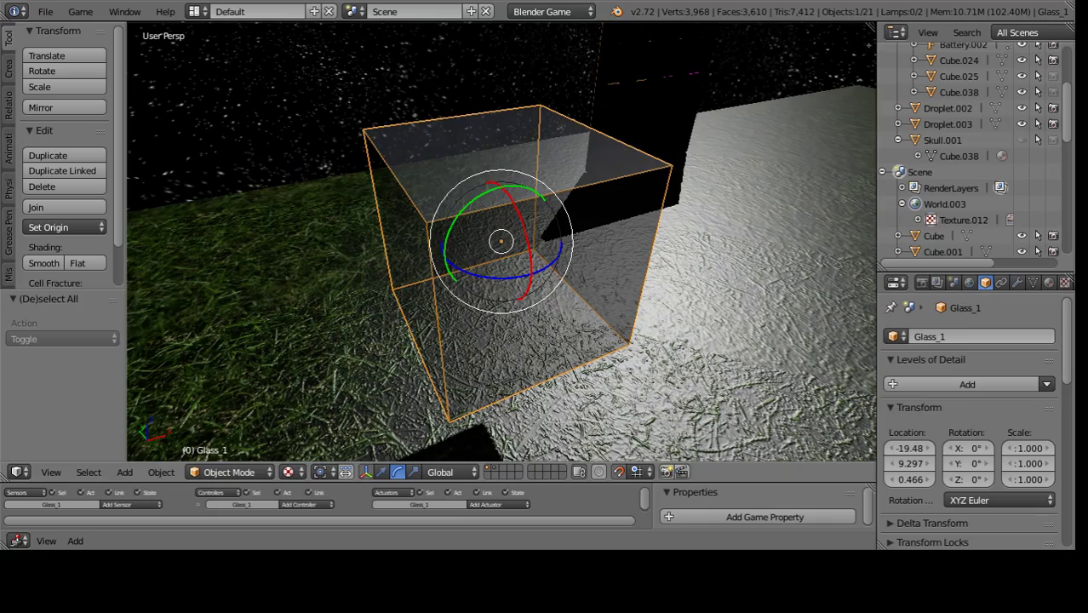
- Run the game preview to see how Glass_1 looks, then stop it
key("p")
key("Escape")
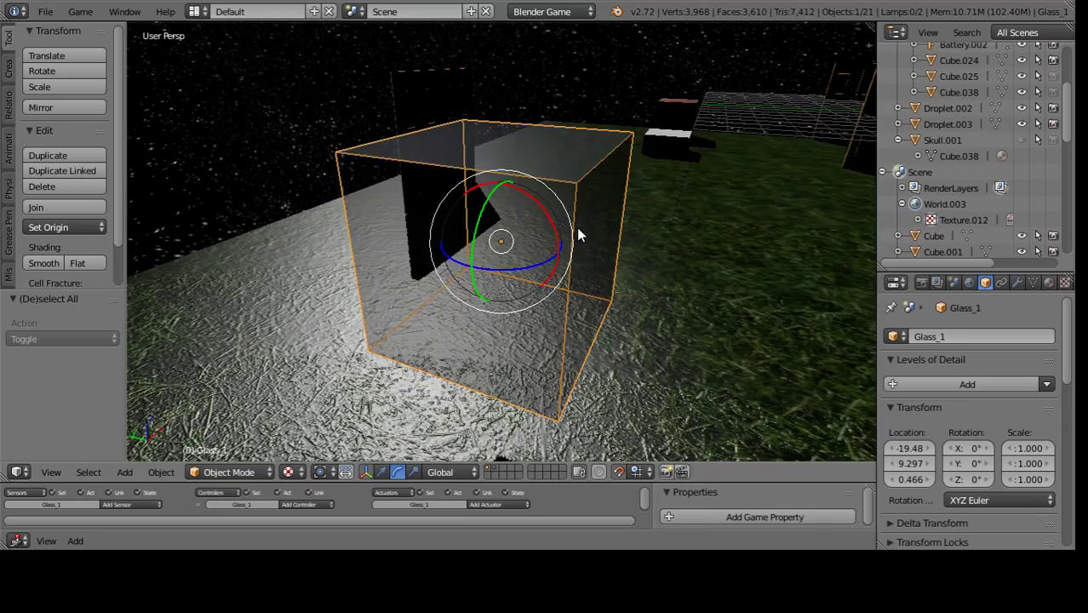
mouse_move(576, 227)
middle_mouse_down()
mouse_move(427, 266)
mouse_move(464, 261)
mouse_move(493, 240)
mouse_move(345, 228)
mouse_move(612, 244)
mouse_move(505, 263)
mouse_move(479, 194)
mouse_move(172, 467)
middle_mouse_up()
- Add a new cube mesh and frame it, showing only scene layer 1
left_click(133, 473)
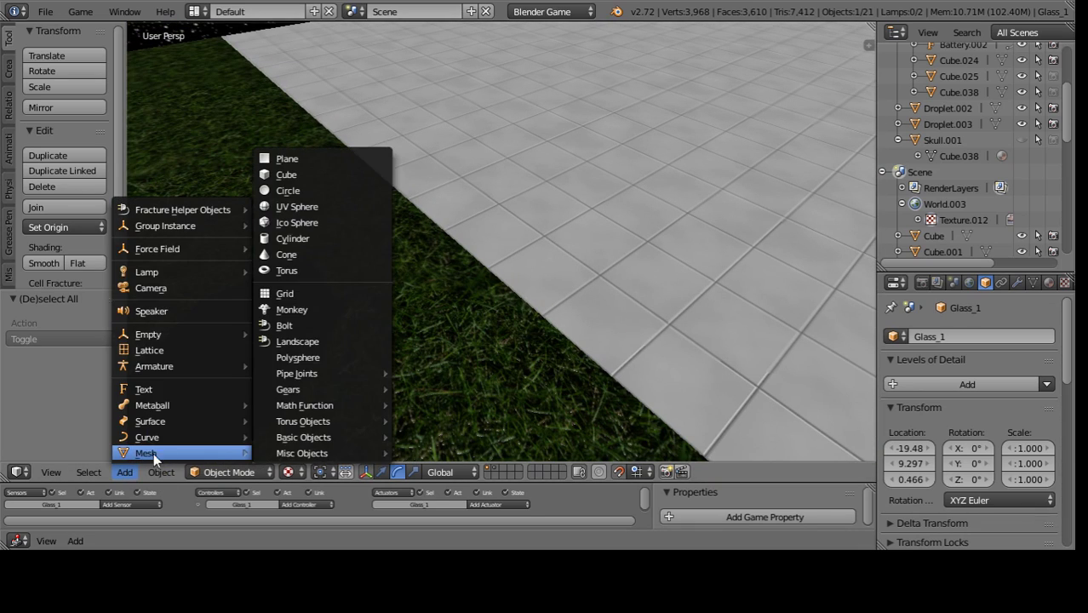
left_click(289, 174)
middle_click_drag(490, 275, 502, 254)
key("KP_Decimal")
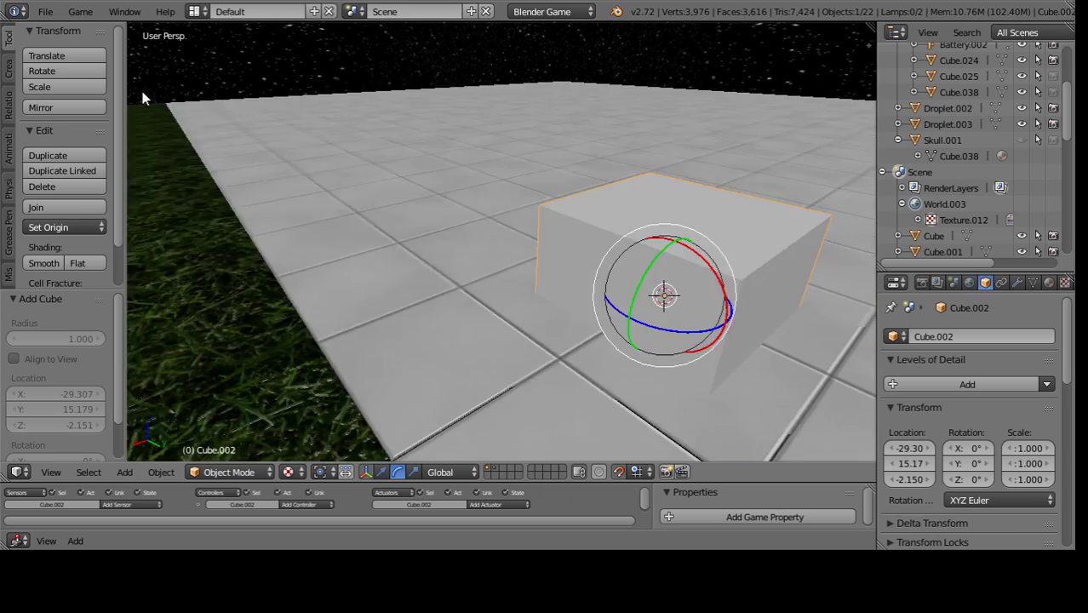
key("1")
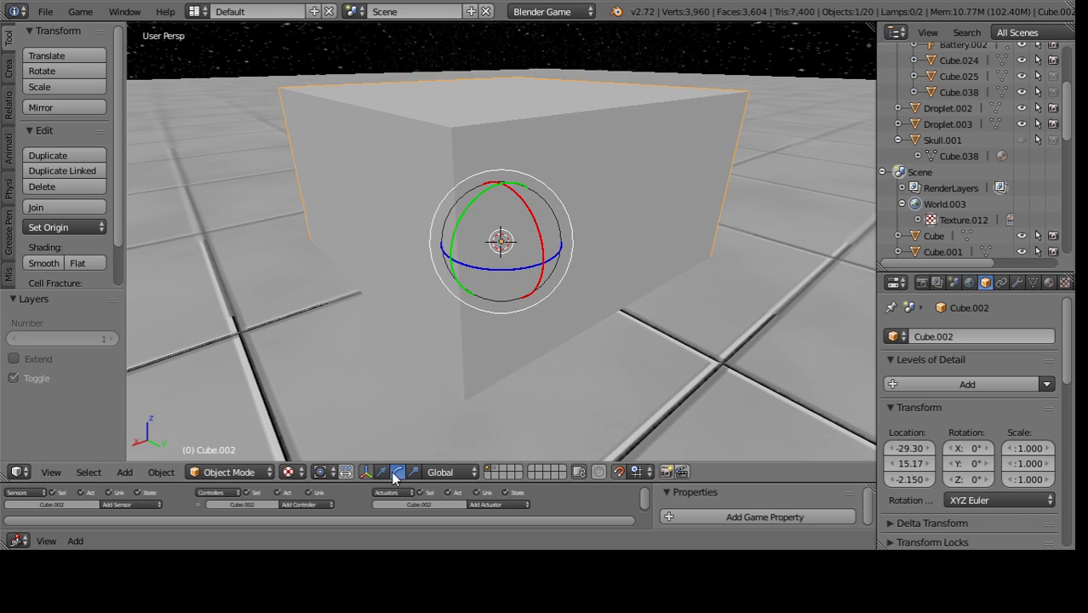
- Raise the new cube 1 unit along Z so it sits on the tiled floor
left_click(381, 472)
mouse_move(489, 290)
middle_mouse_down()
mouse_move(474, 189)
mouse_move(500, 175)
middle_mouse_up()
left_click_drag(501, 175, 501, 97)
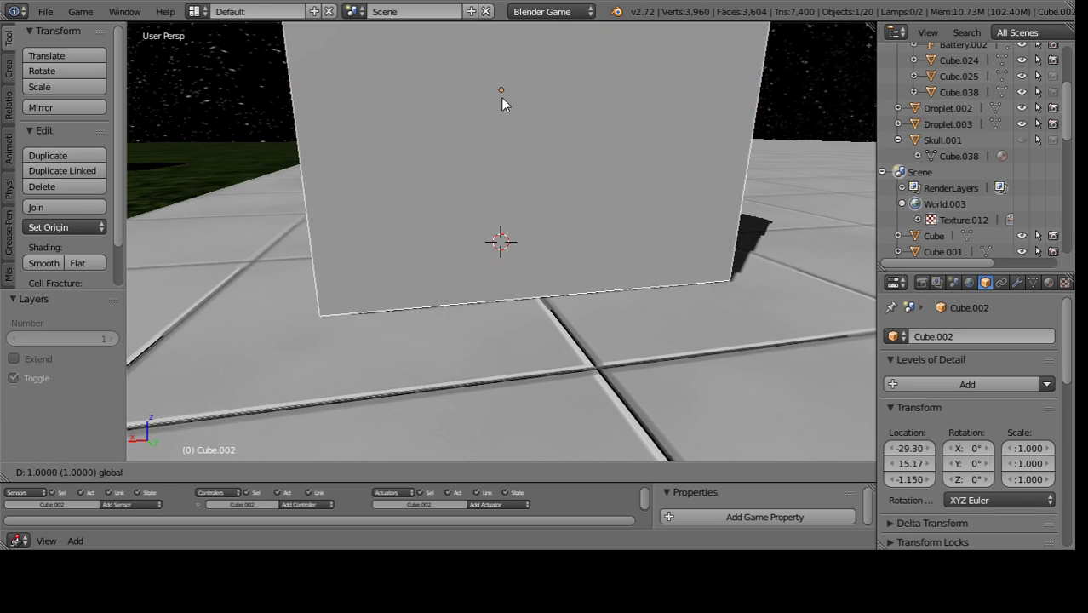
mouse_move(509, 174)
middle_mouse_down()
mouse_move(419, 189)
mouse_move(522, 231)
mouse_move(511, 222)
mouse_move(571, 194)
mouse_move(688, 207)
mouse_move(654, 198)
mouse_move(493, 253)
mouse_move(545, 252)
mouse_move(454, 277)
mouse_move(510, 247)
middle_mouse_up()
scroll(654, 197, "up", 3)
scroll(510, 247, "up", 4)
scroll(847, 241, "down", 2)
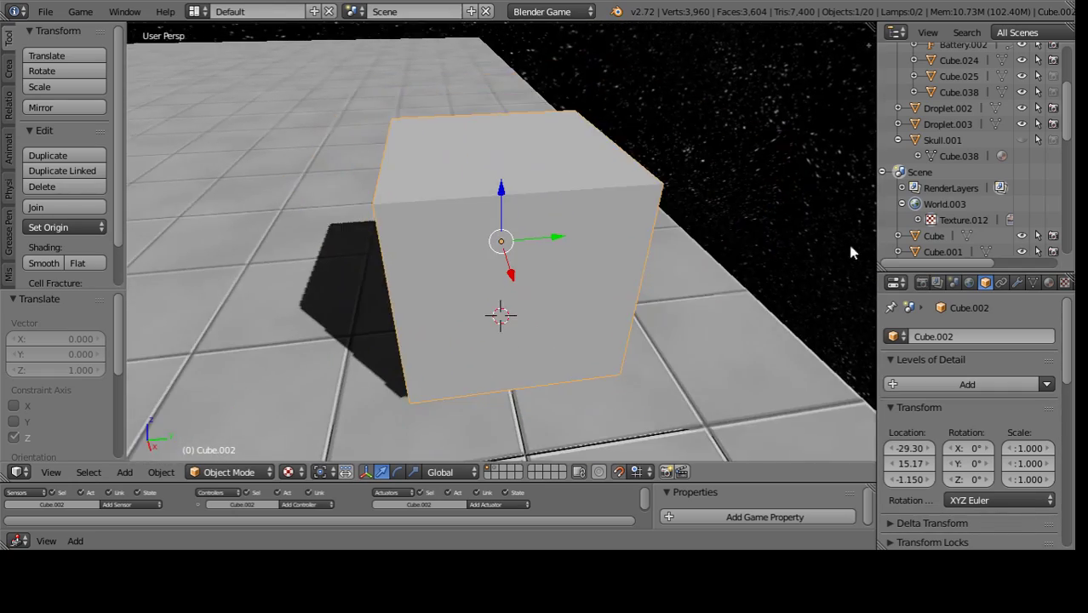
- Create a new material for the cube using the WardIso specular shader
left_click(1047, 282)
left_click(948, 391)
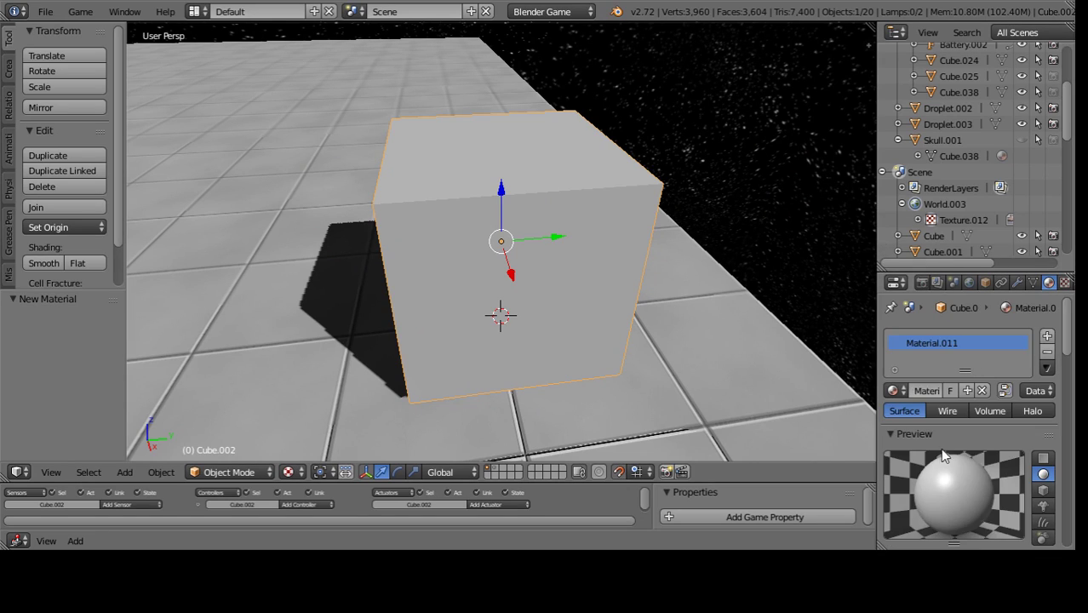
scroll(940, 443, "down", 3)
scroll(929, 433, "down", 2)
scroll(931, 469, "down", 2)
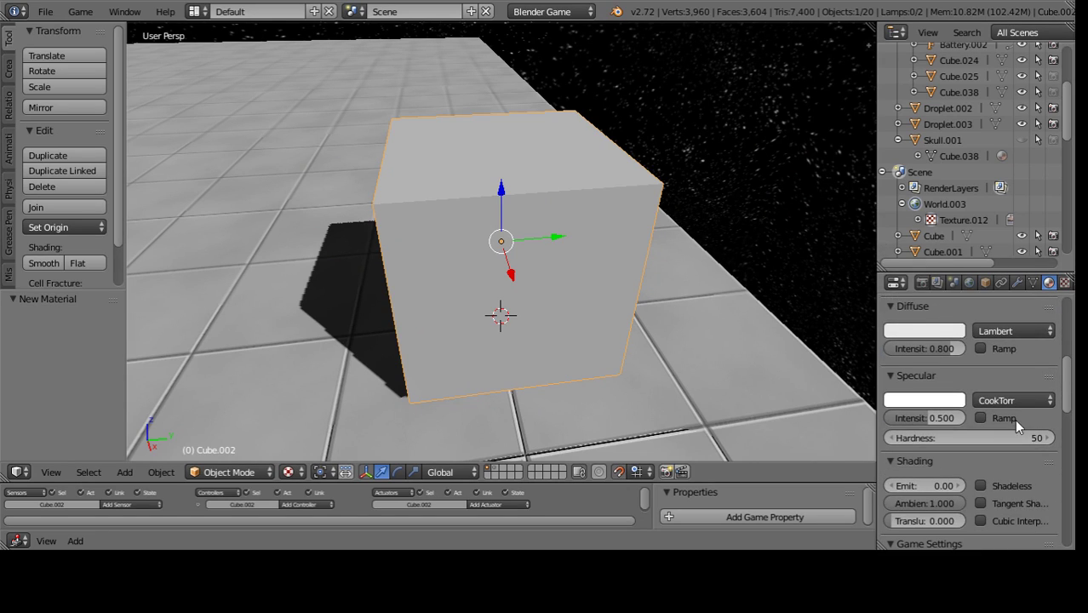
left_click(1013, 400)
left_click(940, 312)
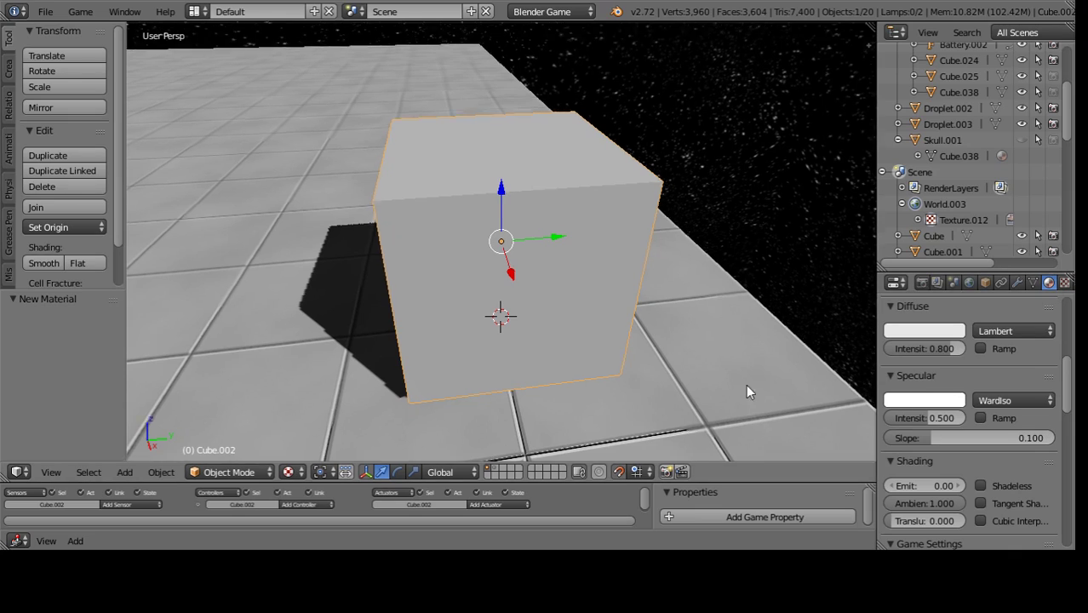
- Set specular intensity to 0.1 and the specular colour's green and blue to 0.6
middle_click_drag(745, 384, 742, 307)
type("0.1")
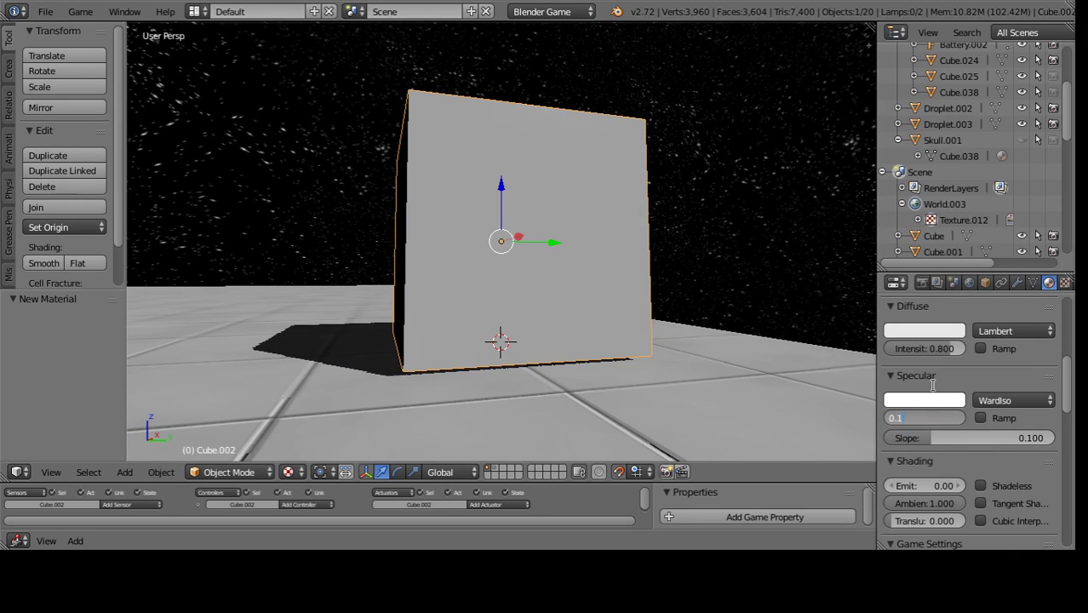
key("Return")
left_click(932, 397)
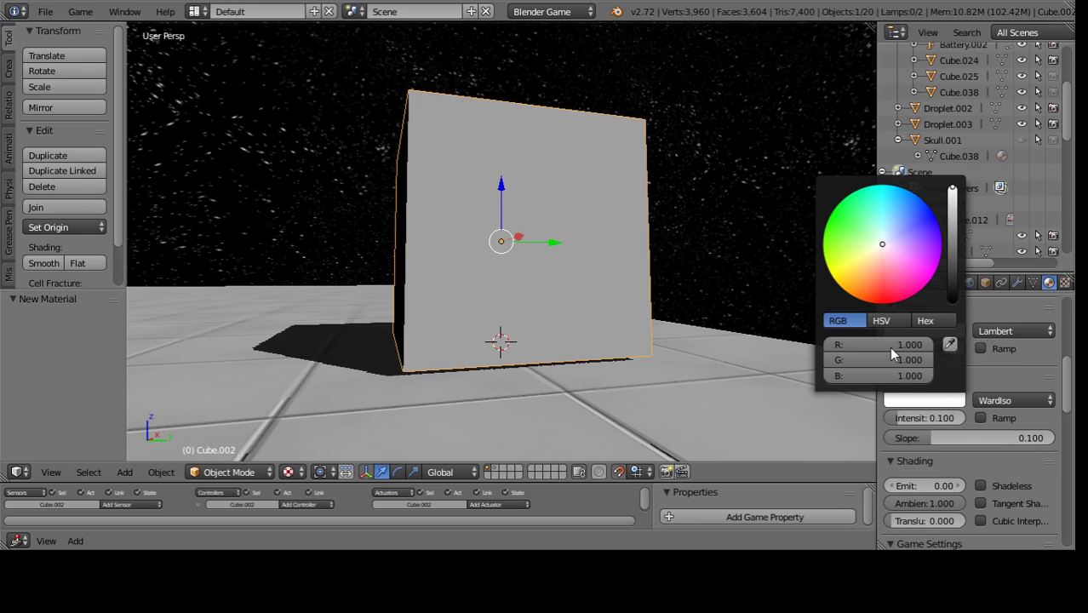
left_click_drag(898, 364, 900, 375)
type("0.6")
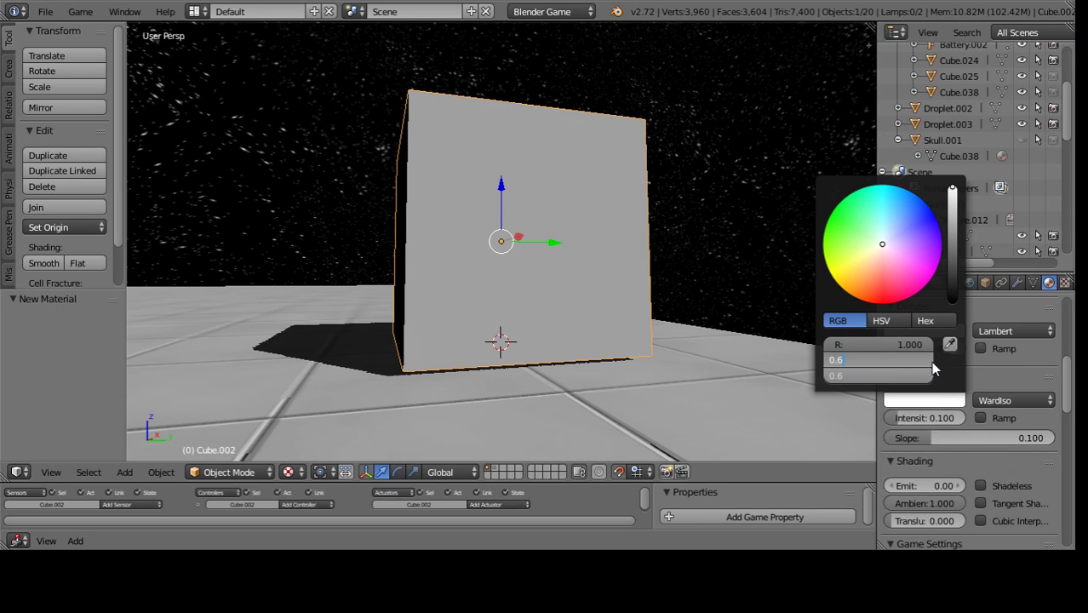
key("Return")
- Add a new image texture loaded with Bricks1.jpg from the Textures folder
left_click(1050, 284)
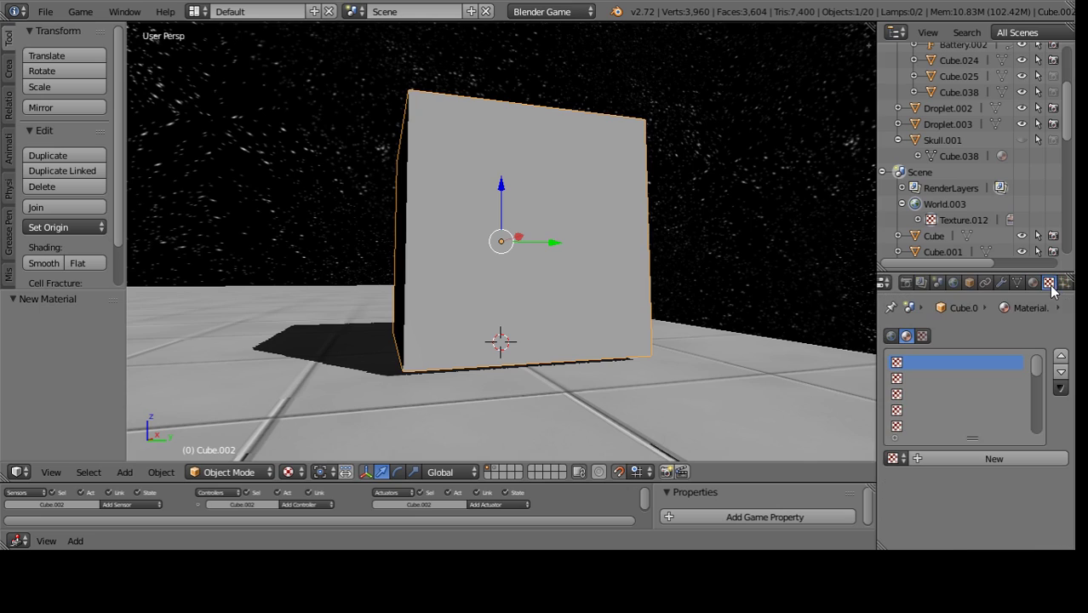
left_click(961, 458)
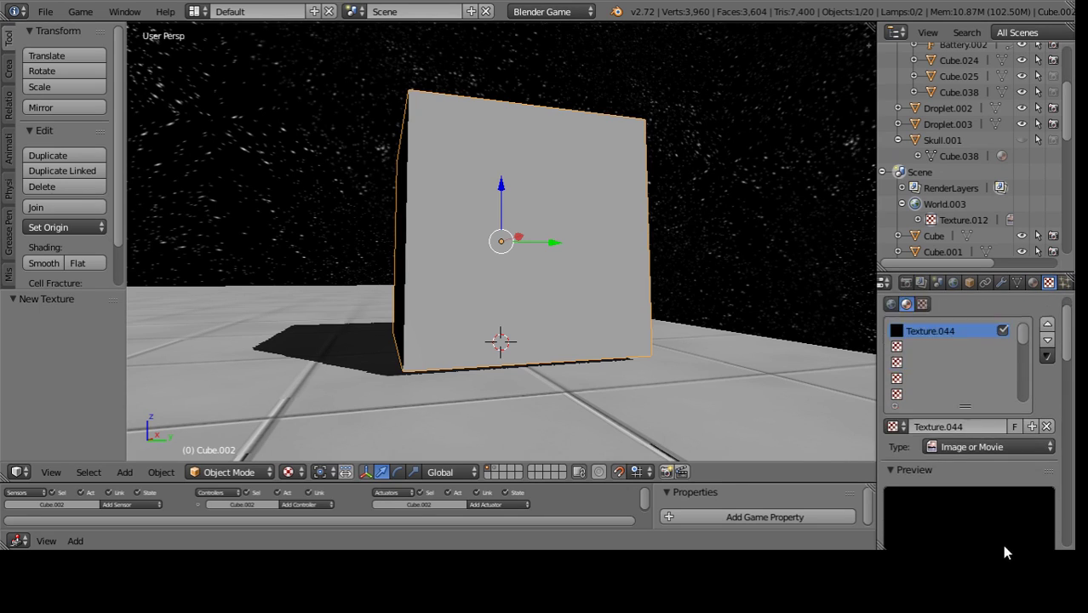
scroll(1013, 476, "down", 2)
left_click(1024, 457)
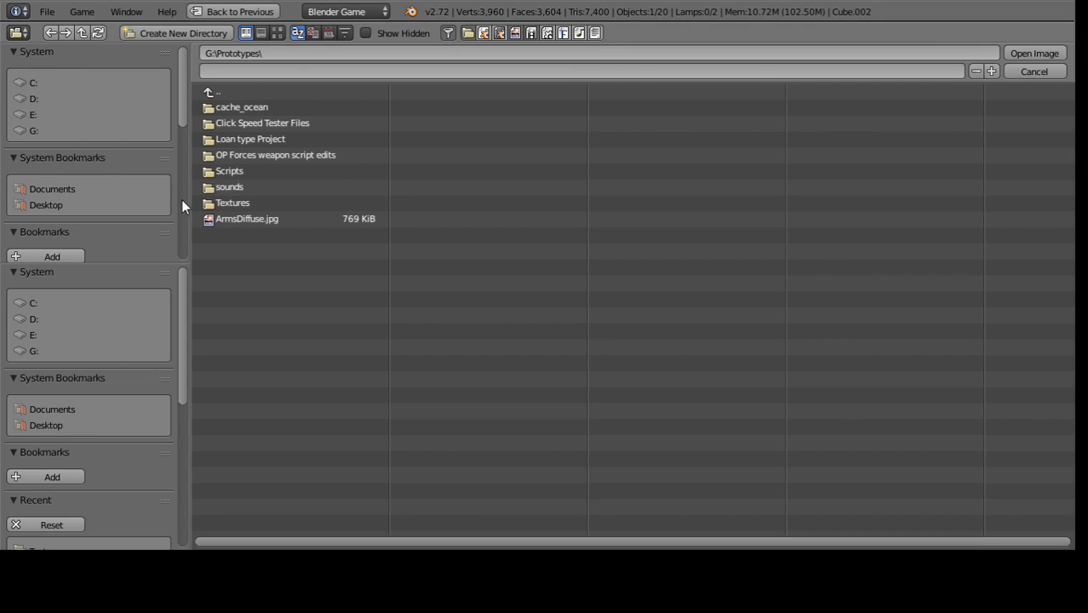
left_click(234, 202)
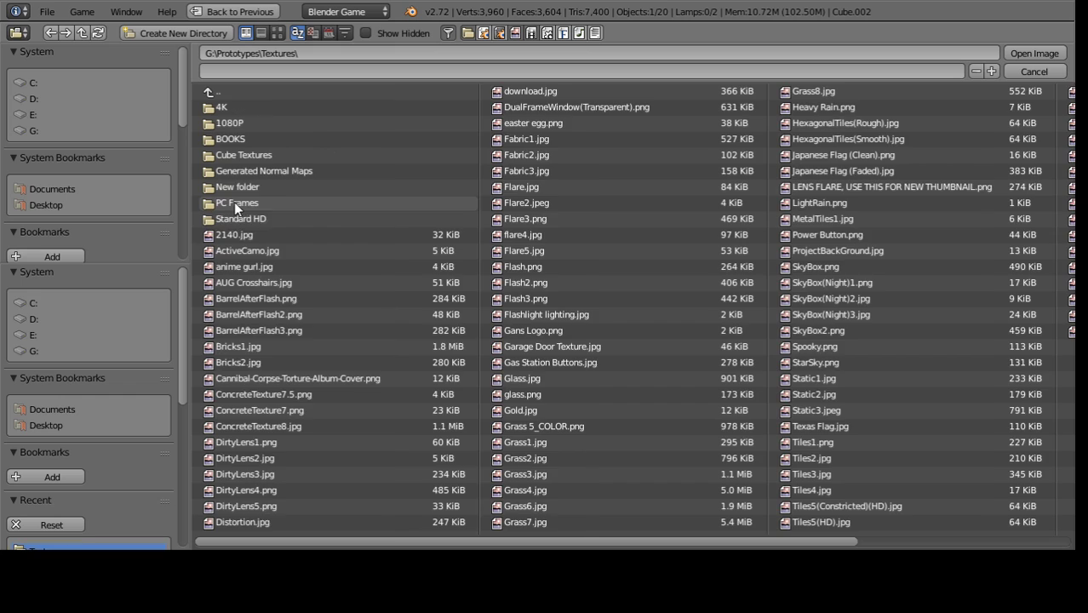
left_click(275, 348)
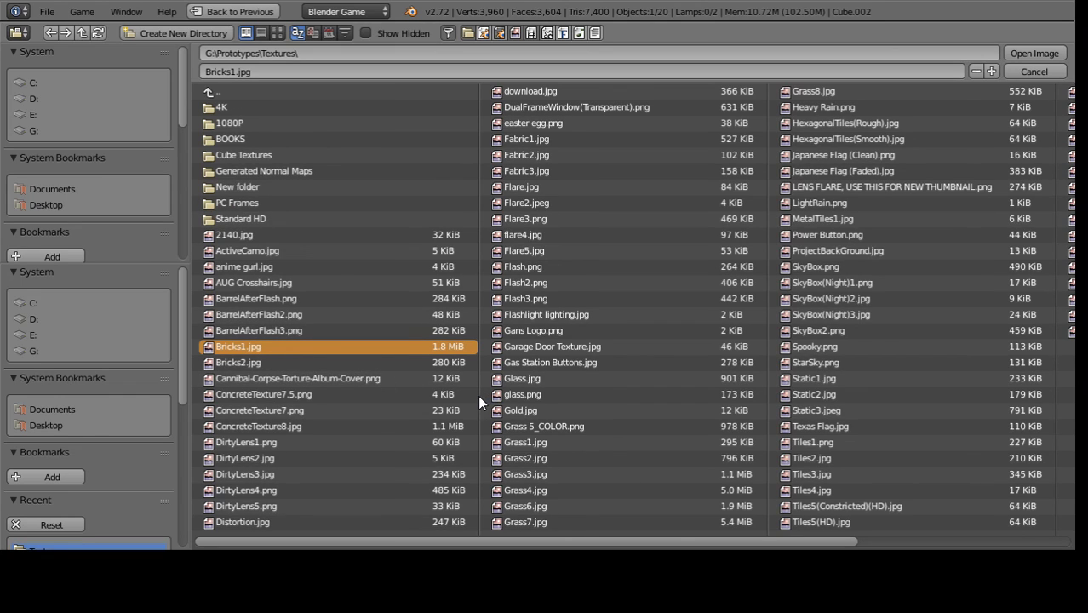
key("Return")
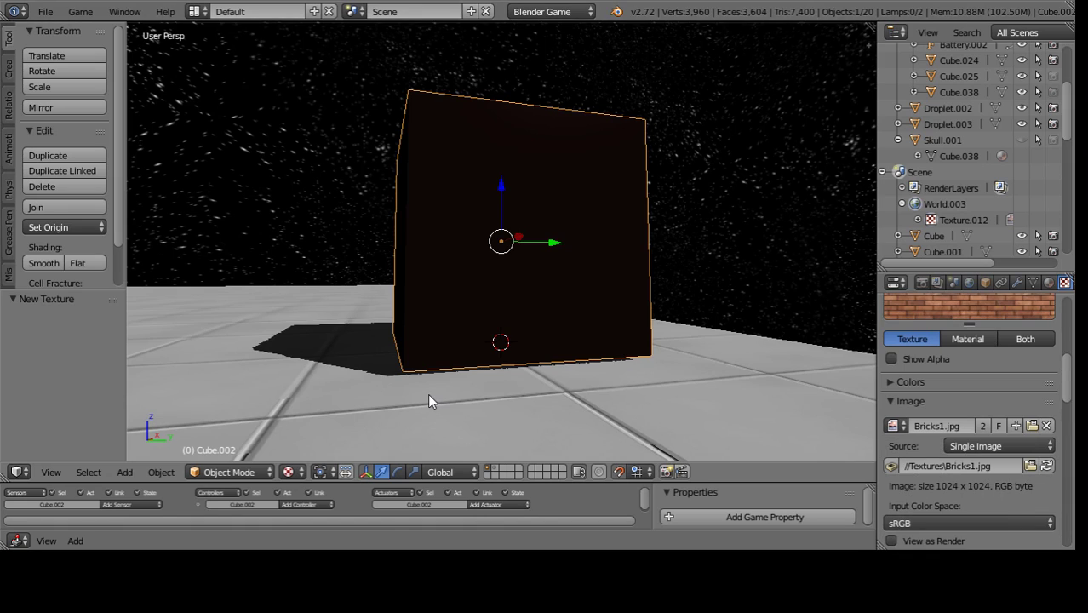
- Unwrap the cube's UVs in Edit Mode so the brick pattern covers its faces
mouse_move(427, 393)
middle_mouse_down()
mouse_move(584, 390)
mouse_move(590, 331)
middle_mouse_up()
key("Tab")
scroll(579, 329, "up", 2)
key("u")
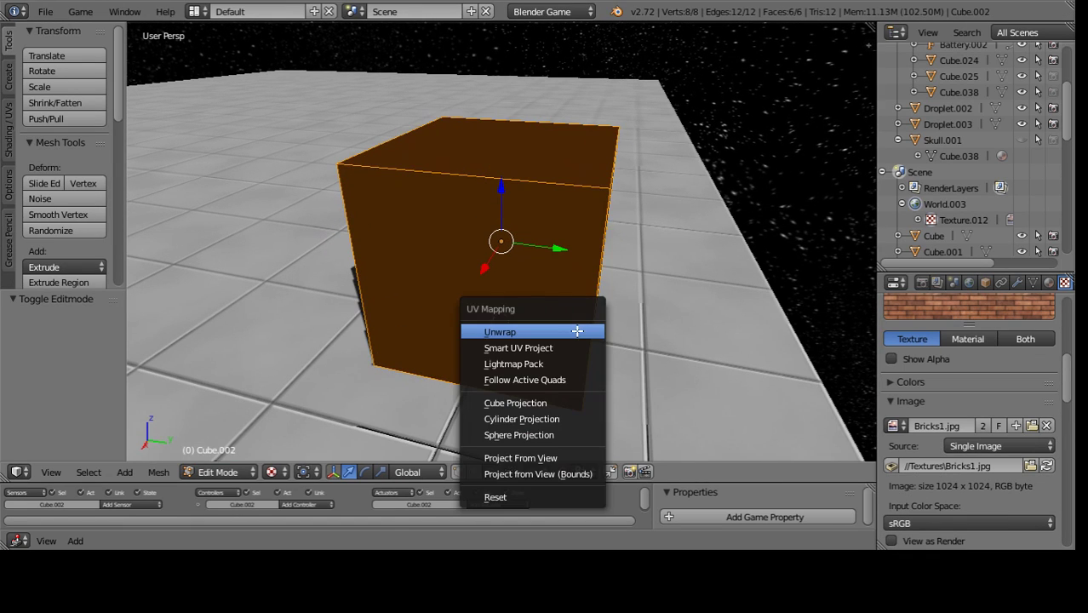
left_click(520, 325)
scroll(520, 325, "down", 1)
key("Tab")
mouse_move(520, 324)
middle_mouse_down()
mouse_move(692, 343)
mouse_move(536, 364)
mouse_move(532, 328)
mouse_move(666, 312)
middle_mouse_up()
- Make the Bricks1 texture also affect surface normals at a strength of 0.1
scroll(664, 306, "down", 1)
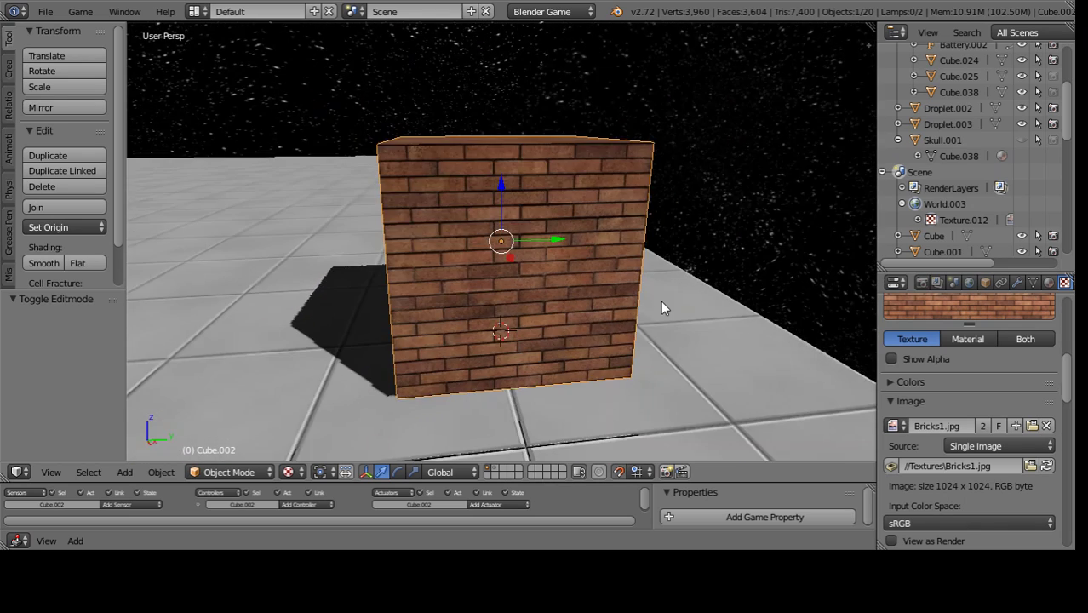
scroll(639, 302, "up", 3)
scroll(622, 311, "up", 2)
scroll(966, 418, "down", 5)
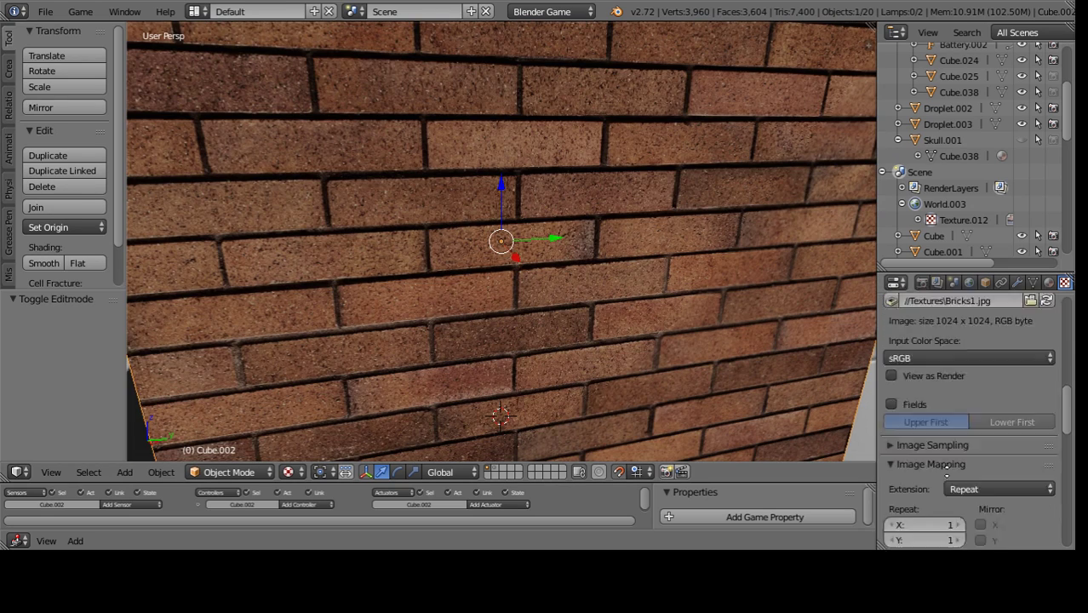
scroll(1004, 358, "down", 6)
scroll(979, 468, "down", 3)
scroll(980, 428, "down", 2)
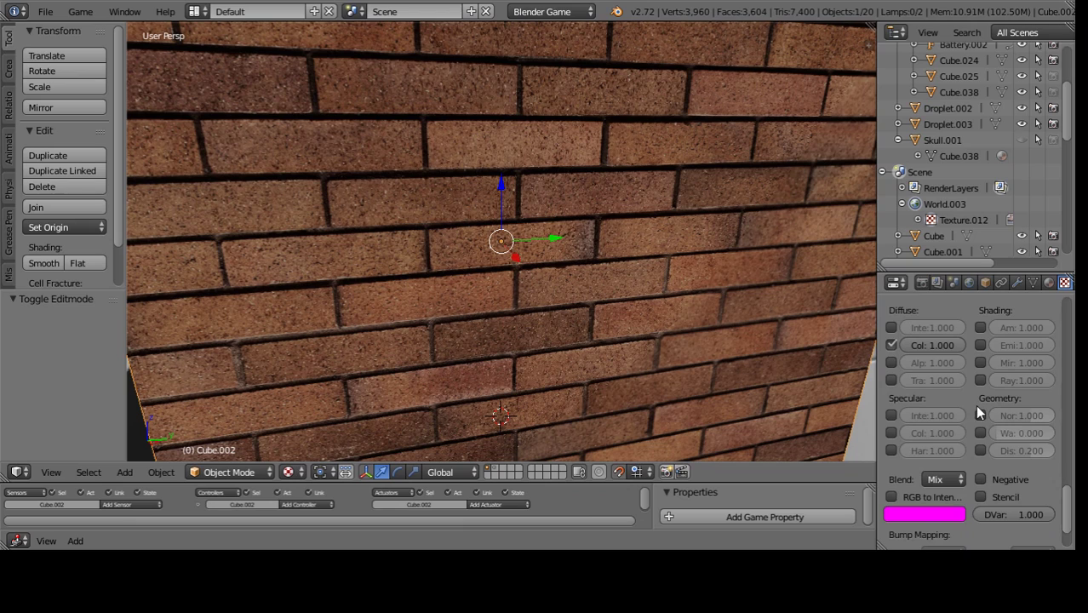
left_click(980, 414)
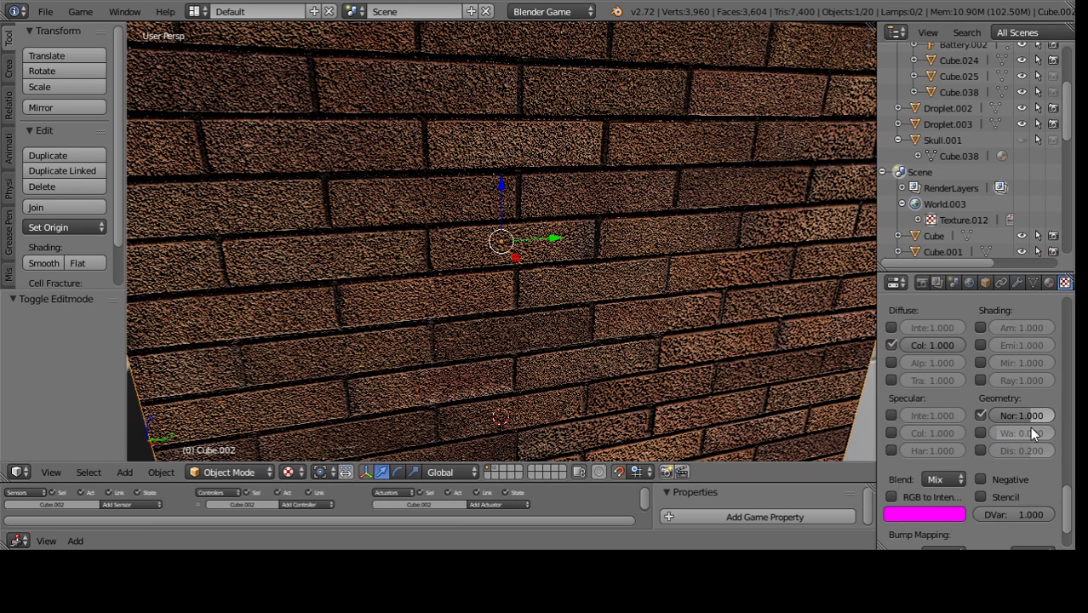
left_click(1008, 417)
key("Return")
- Move Texture.044 into the second texture slot, leaving the top slot empty
scroll(1000, 411, "up", 5)
scroll(932, 428, "up", 5)
scroll(933, 432, "up", 3)
scroll(734, 310, "down", 2)
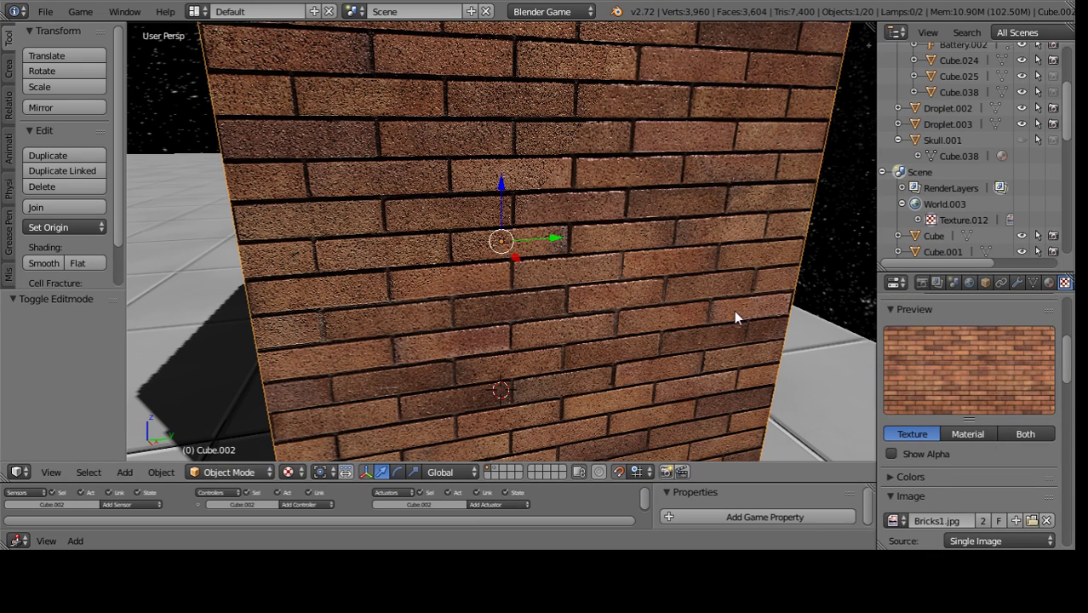
scroll(1037, 434, "down", 2)
scroll(1016, 426, "up", 10)
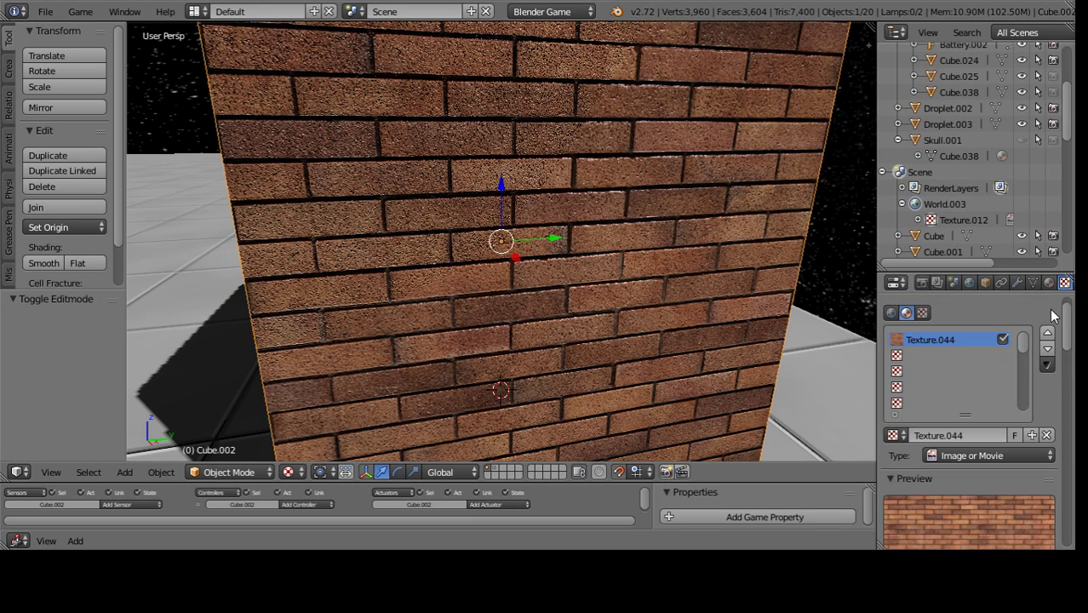
left_click(1048, 348)
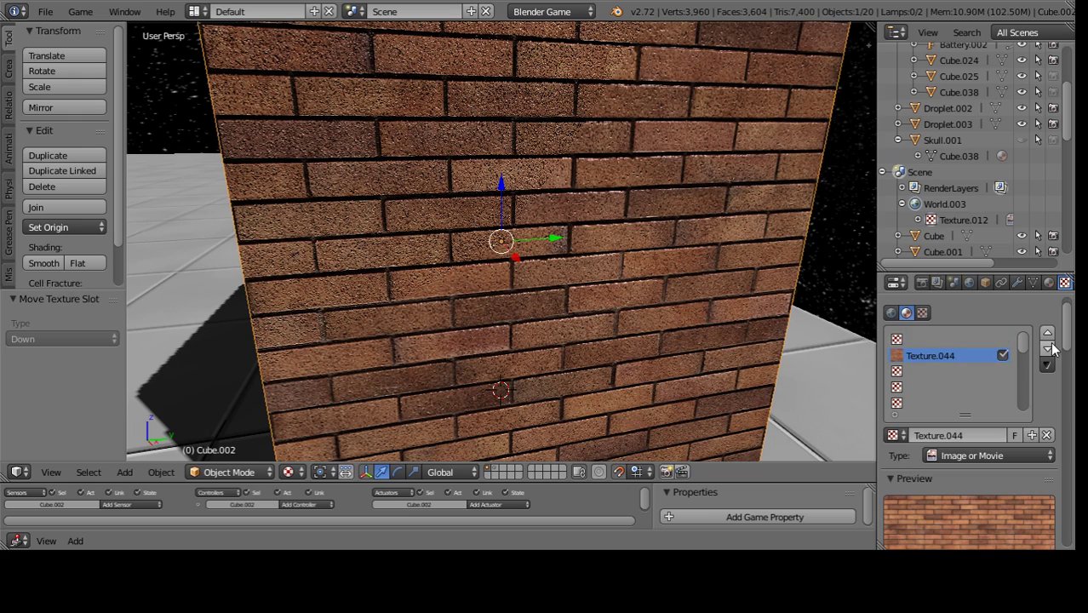
left_click(1048, 348)
left_click(1047, 335)
left_click(1048, 336)
left_click(1048, 348)
left_click(927, 340)
- Create a new top-slot texture loaded with Bricks1_d.png from Textures\Generated Normal Maps\Bricks 2
left_click(989, 435)
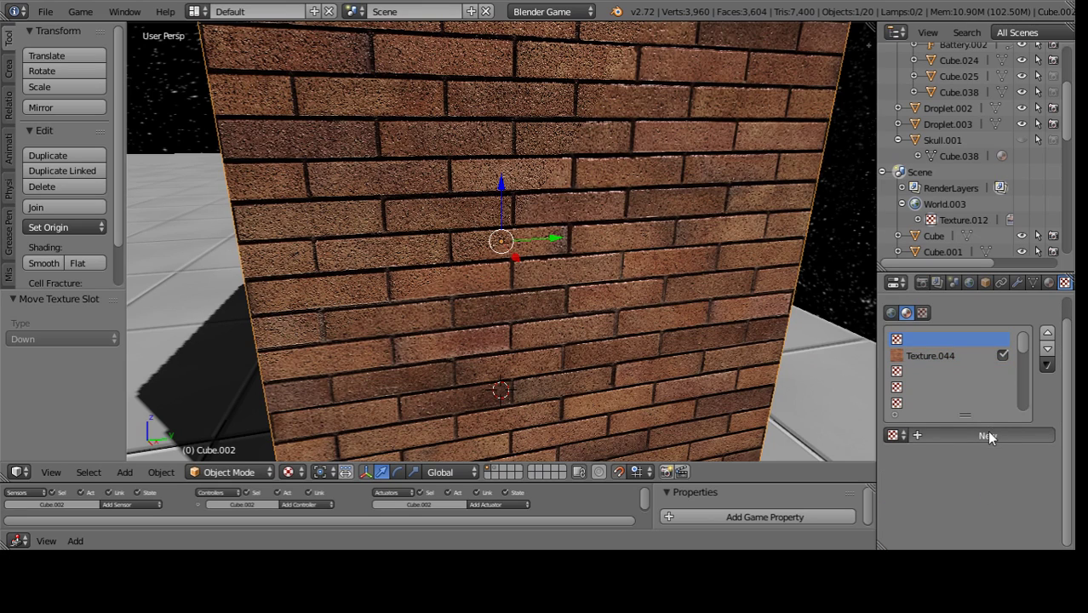
middle_click_drag(1026, 545, 1021, 340)
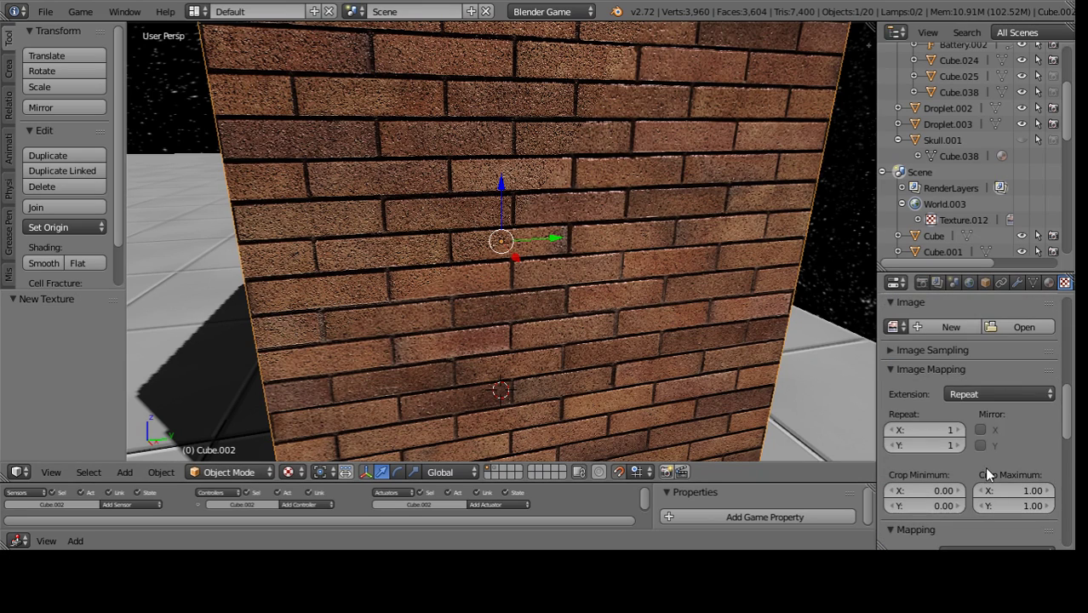
left_click(1017, 323)
left_click(249, 206)
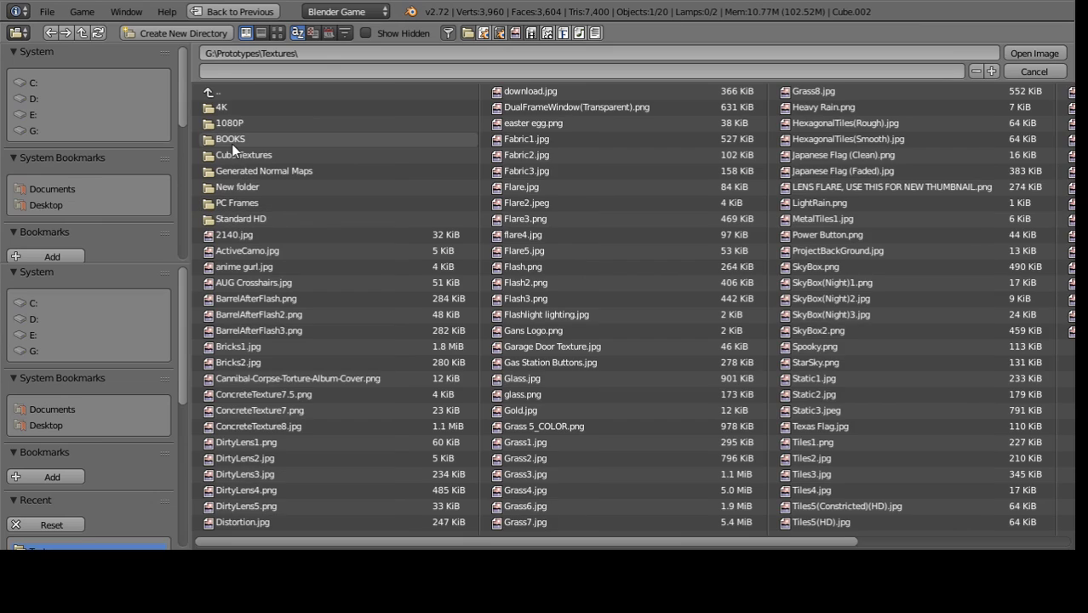
left_click(237, 173)
left_click(242, 120)
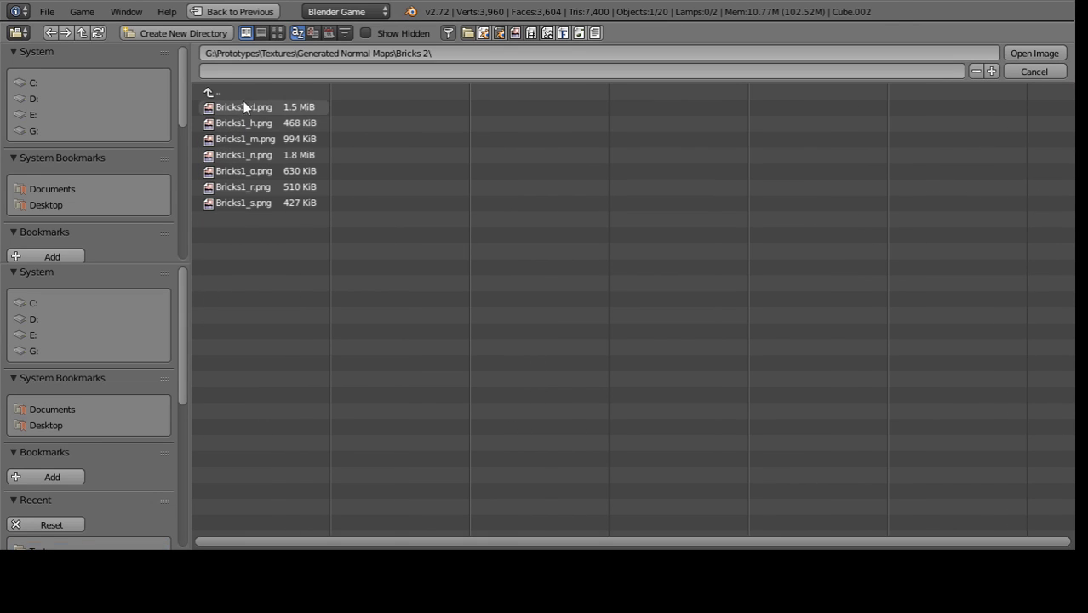
left_click(256, 109)
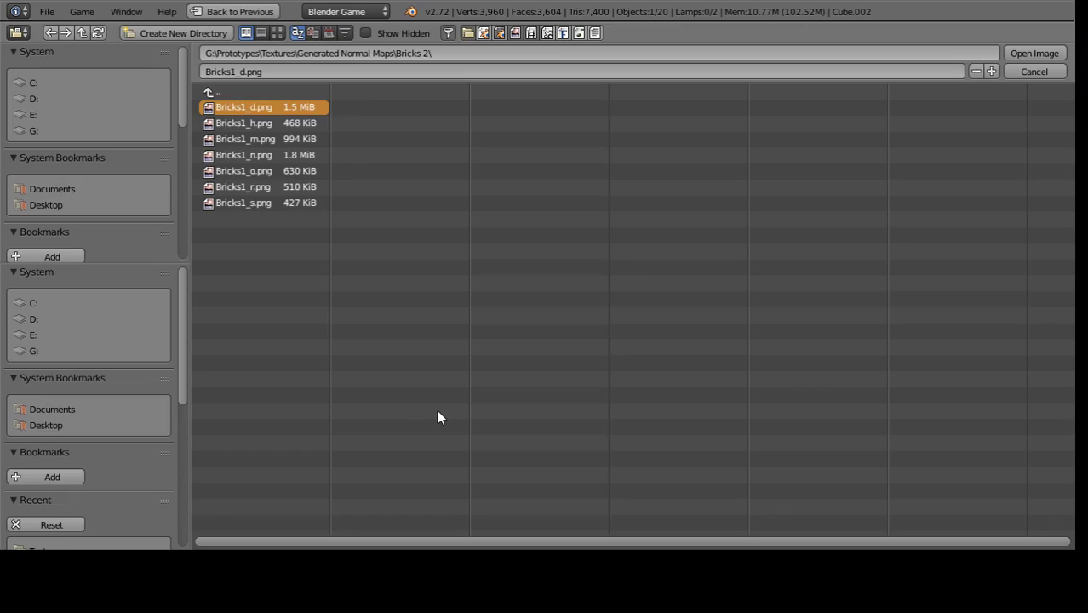
key("Return")
mouse_move(587, 385)
middle_mouse_down()
mouse_move(564, 343)
mouse_move(597, 347)
middle_mouse_up()
scroll(598, 355, "up", 5)
- Enable Geometry Normal influence for the Bricks1_d.png texture at strength 0.2
scroll(990, 401, "down", 5)
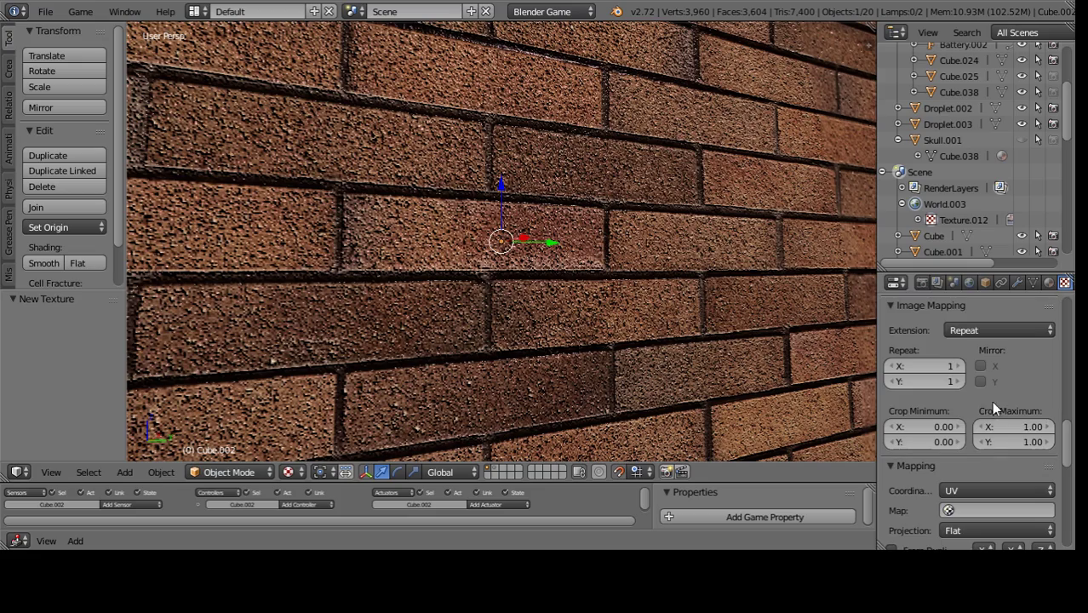
scroll(987, 396, "down", 4)
scroll(987, 400, "down", 5)
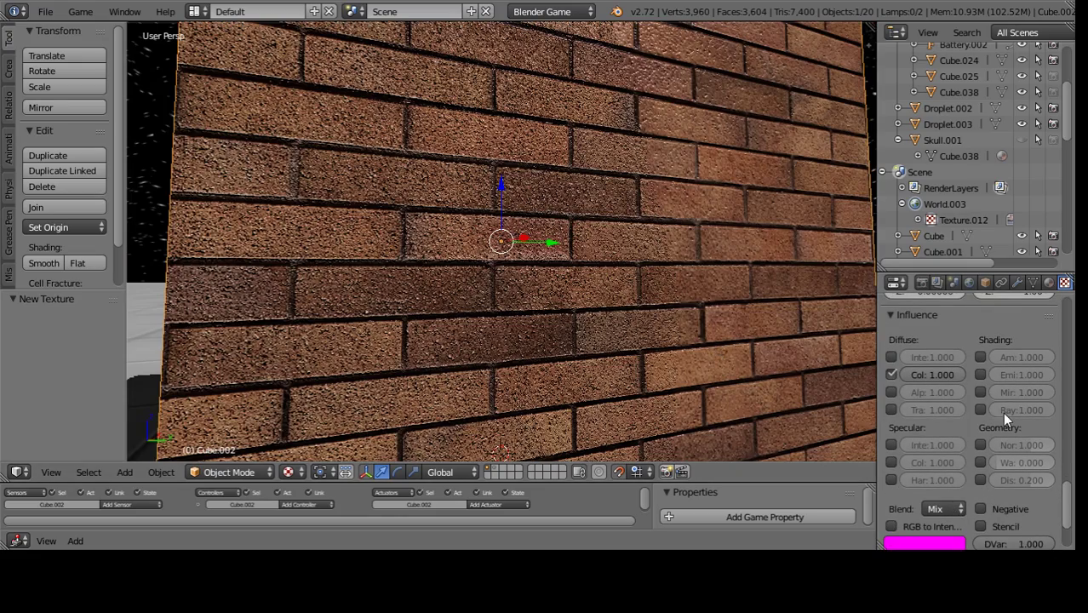
scroll(760, 382, "down", 3)
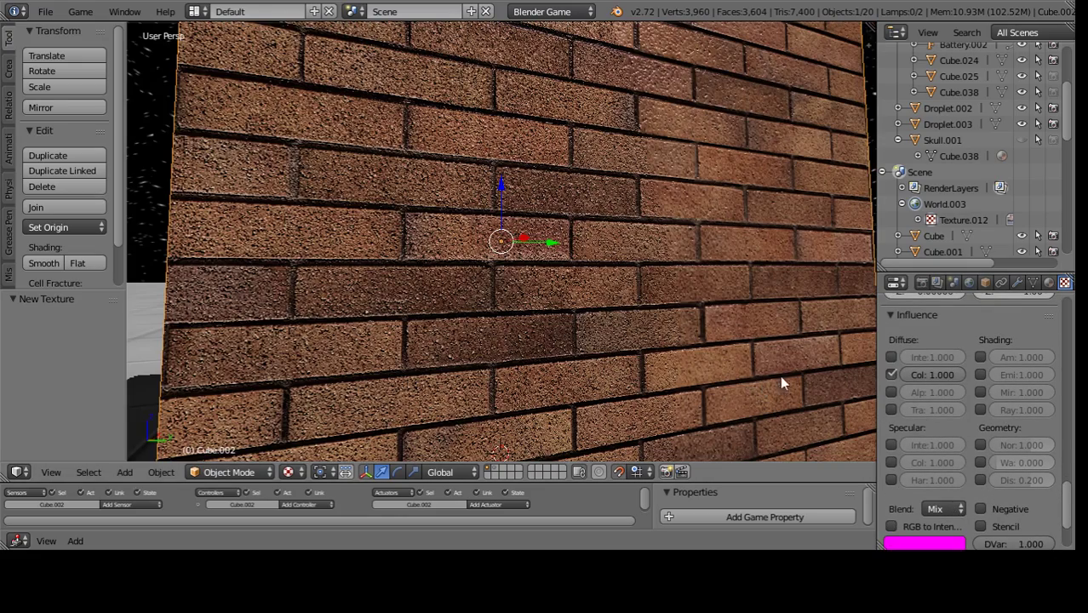
left_click(979, 444)
scroll(988, 438, "down", 3)
type("0.2")
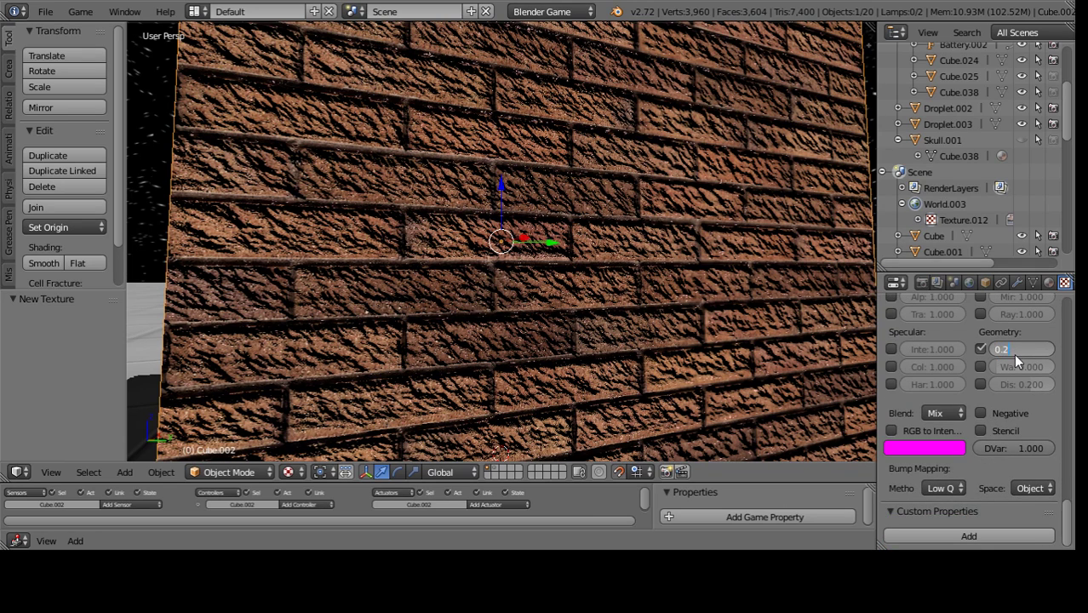
key("Return")
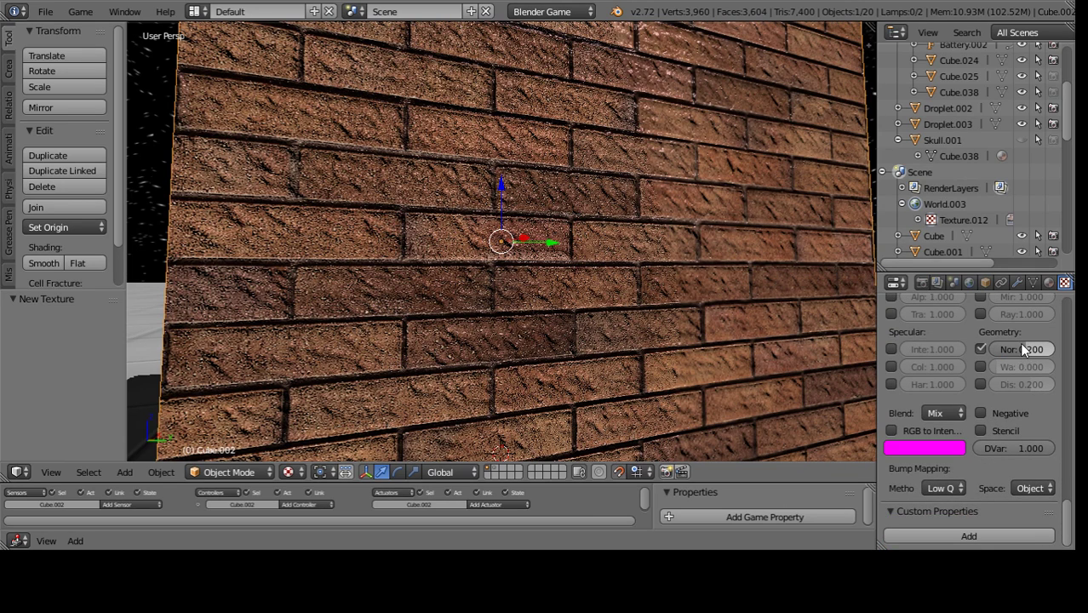
- Review the Texture.044 brick texture settings, then show the wall's material settings
mouse_move(1023, 349)
scroll(773, 327, "up", 2)
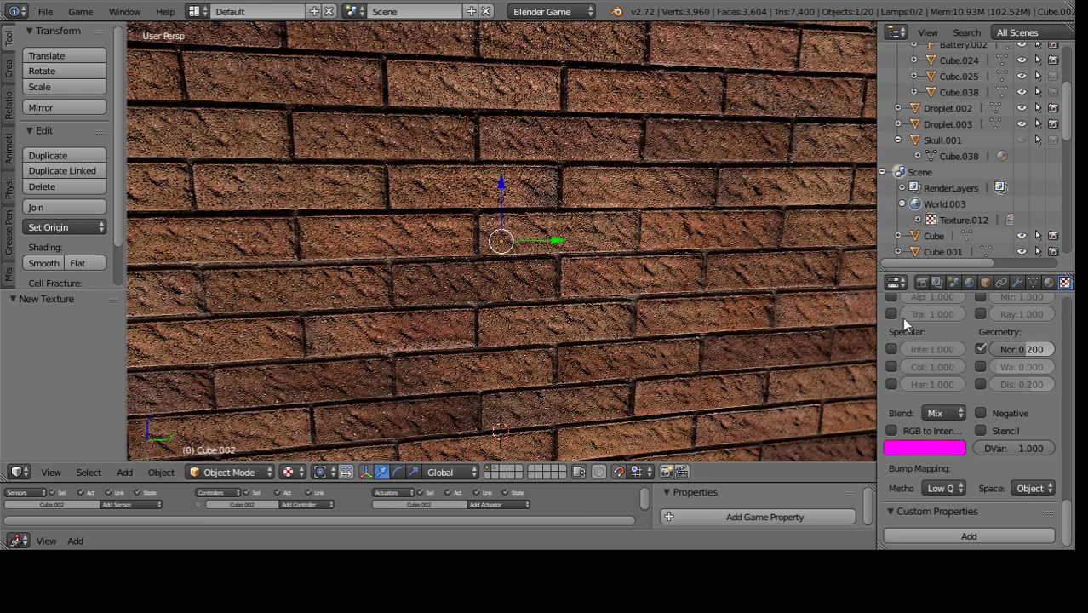
scroll(984, 390, "up", 3)
scroll(984, 390, "up", 8)
scroll(984, 391, "up", 10)
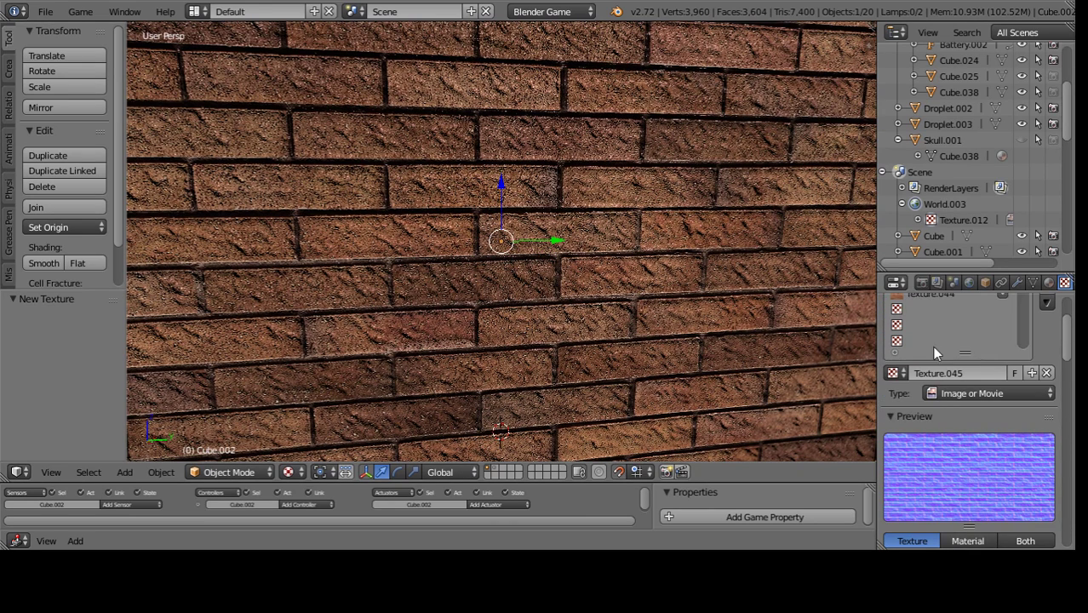
scroll(933, 354, "up", 3)
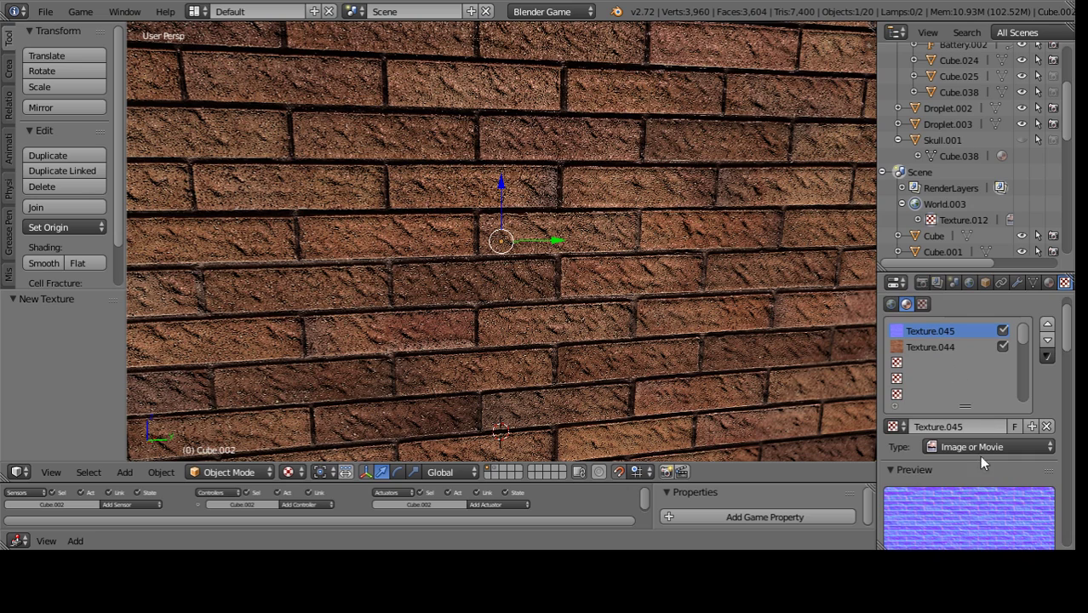
left_click(930, 346)
scroll(978, 490, "down", 10)
scroll(978, 510, "down", 5)
scroll(979, 515, "down", 2)
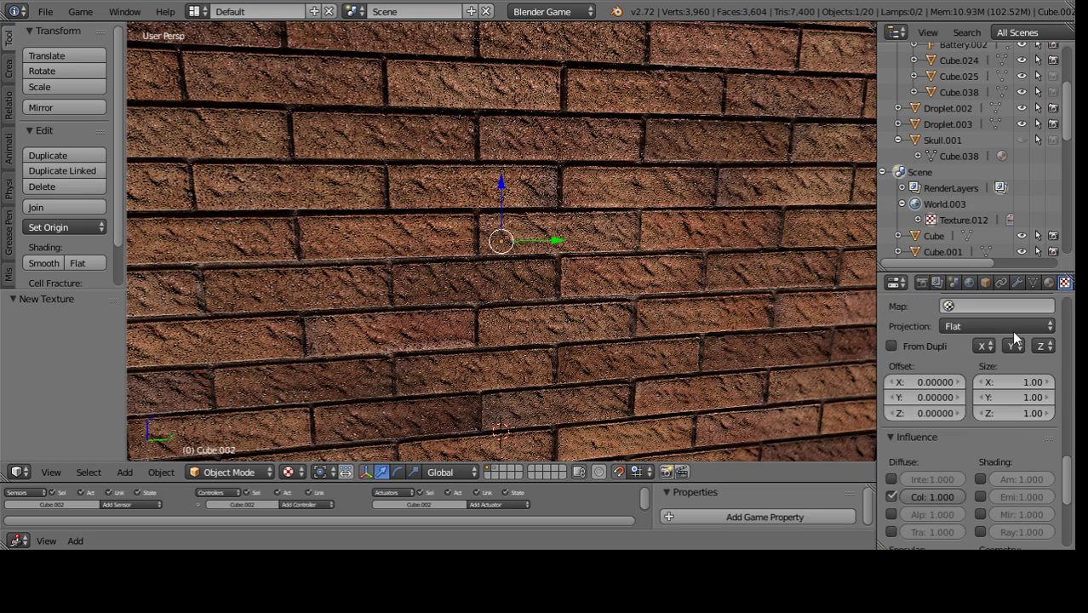
scroll(987, 459, "down", 4)
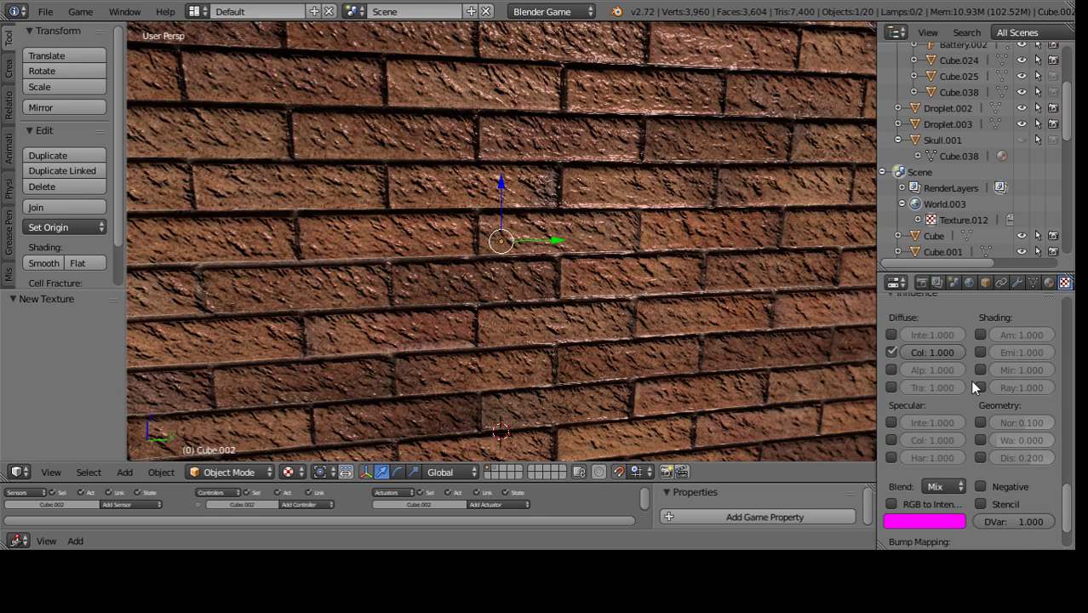
scroll(970, 383, "up", 10)
scroll(942, 340, "up", 5)
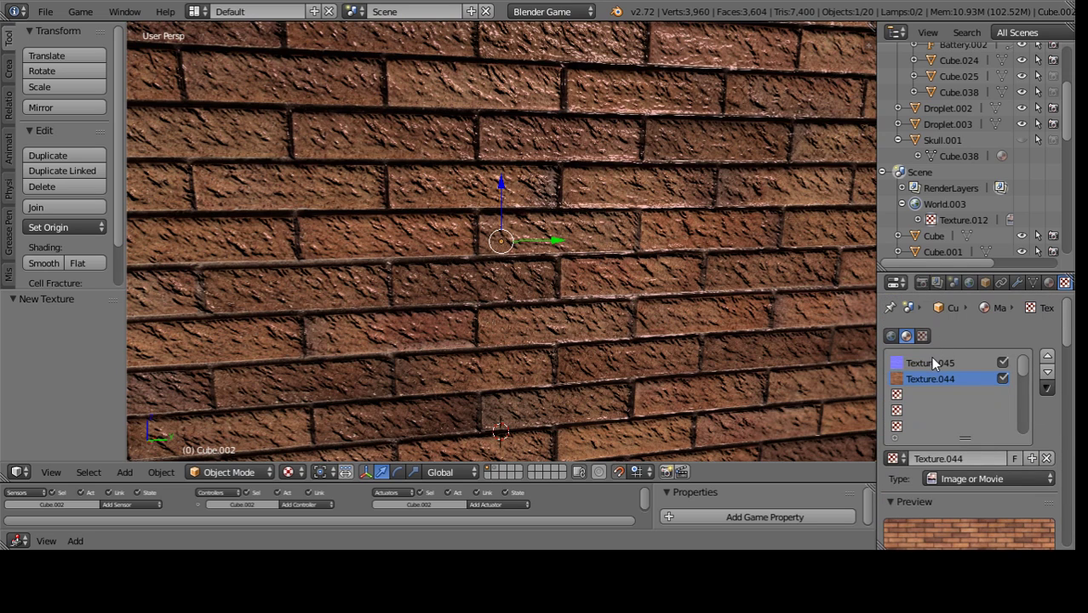
scroll(936, 460, "down", 4)
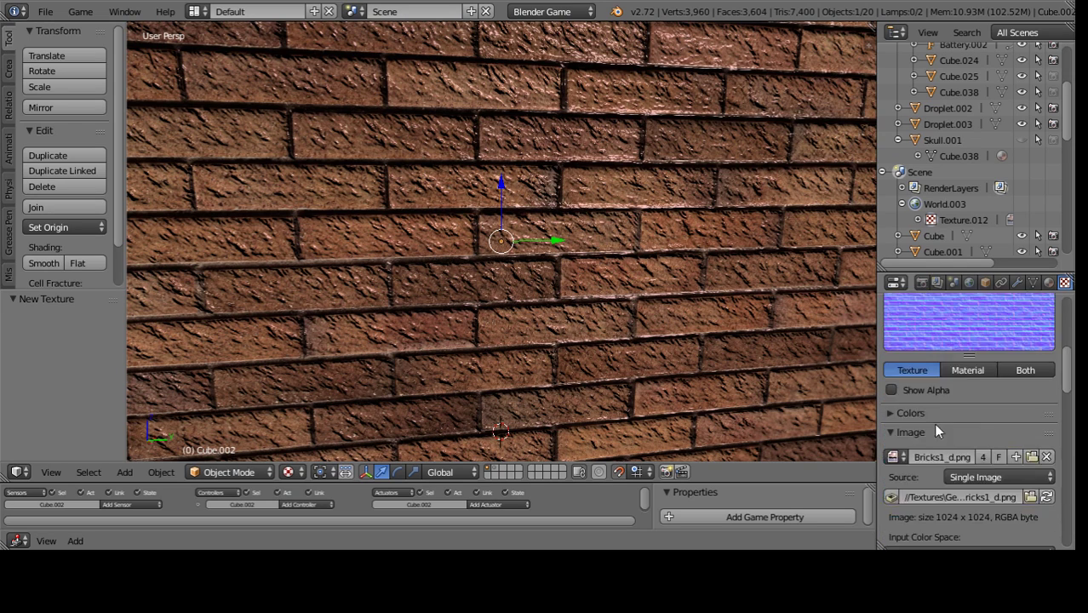
scroll(634, 333, "down", 4)
scroll(633, 333, "up", 3)
scroll(633, 333, "down", 4)
mouse_move(633, 333)
middle_mouse_down()
mouse_move(571, 356)
mouse_move(584, 312)
mouse_move(634, 281)
middle_mouse_up()
scroll(596, 312, "up", 4)
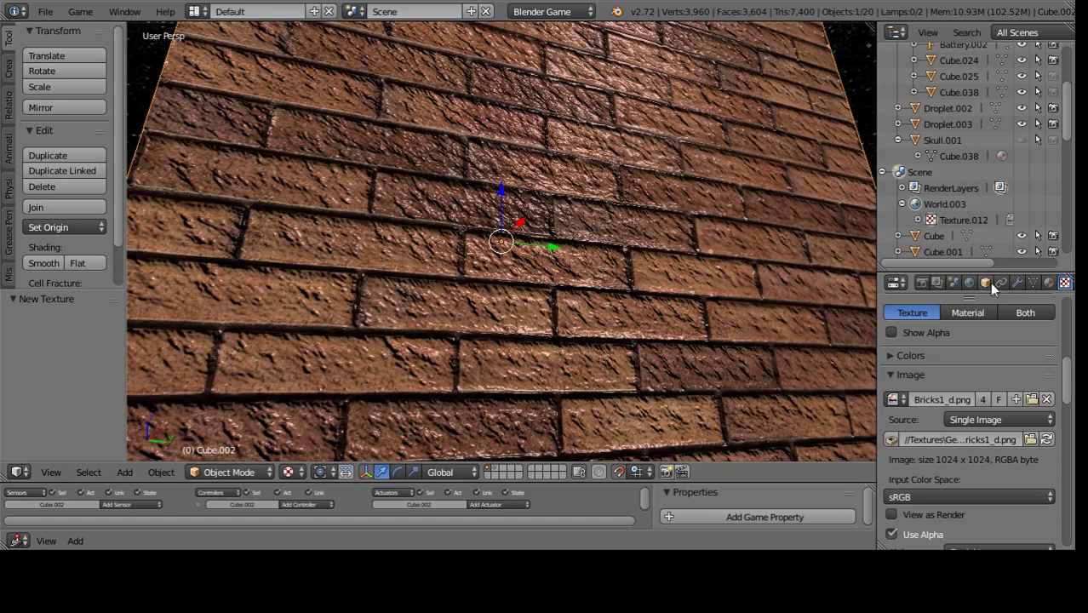
left_click(1048, 281)
- Set the wall material's specular intensity and specular slope to 0.06 each
scroll(922, 460, "down", 1)
left_click(923, 449)
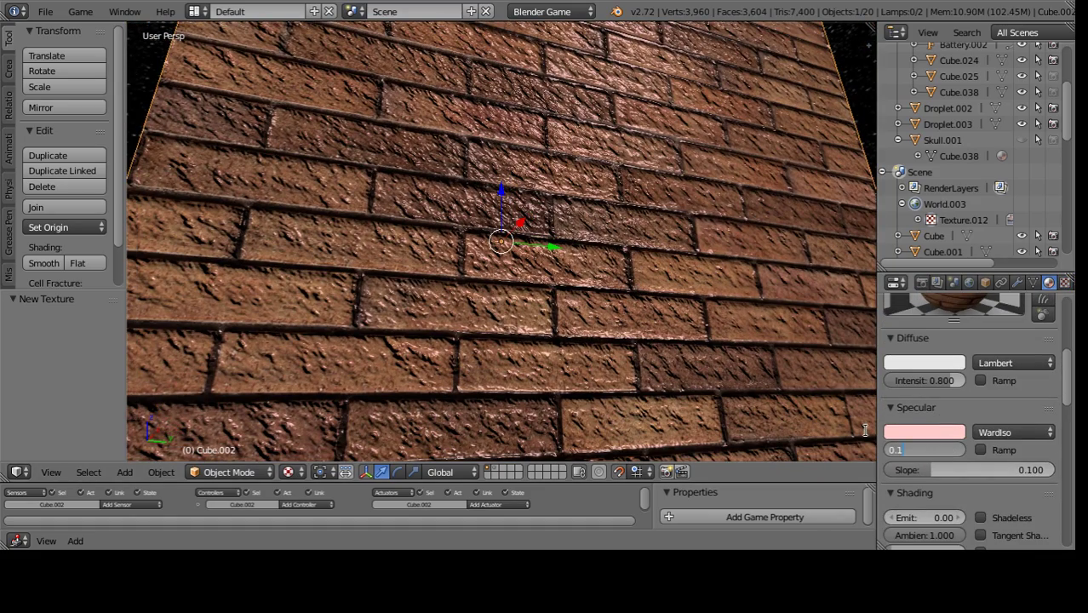
type("06")
key("Return")
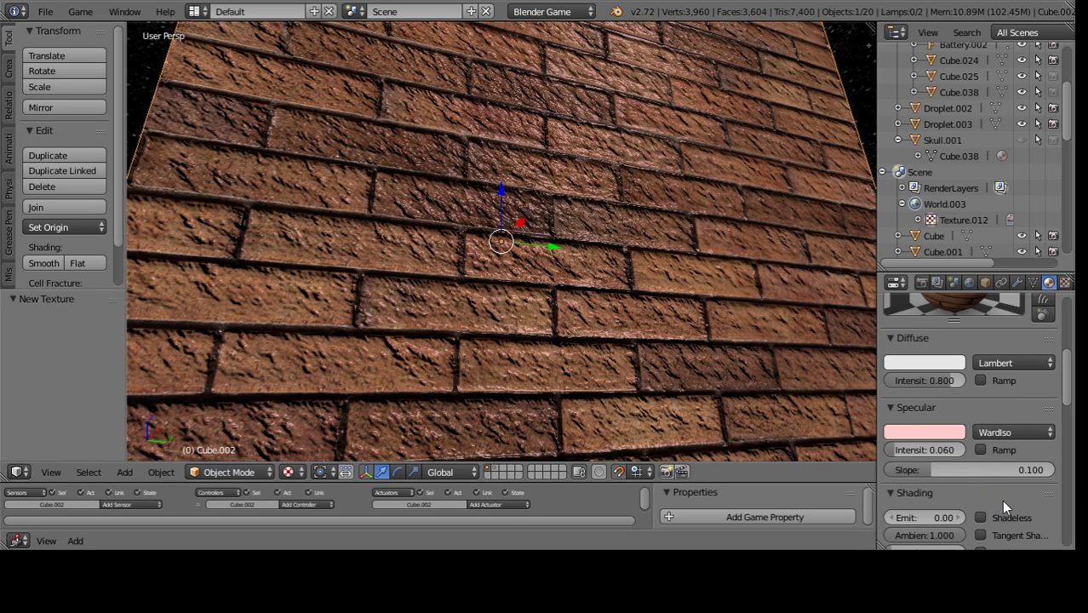
left_click(971, 467)
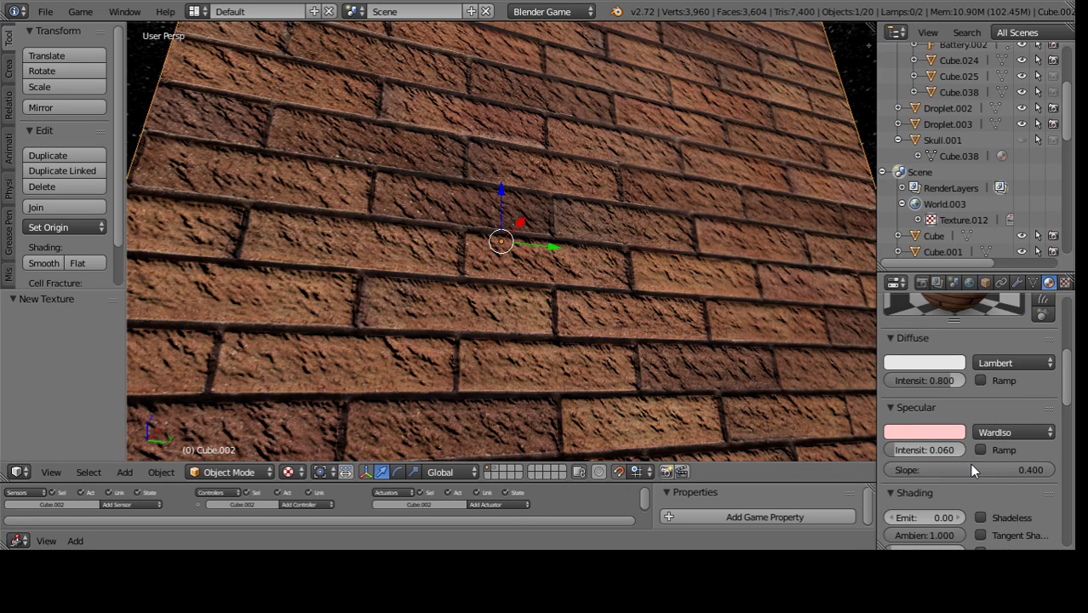
type("0.4")
type("6")
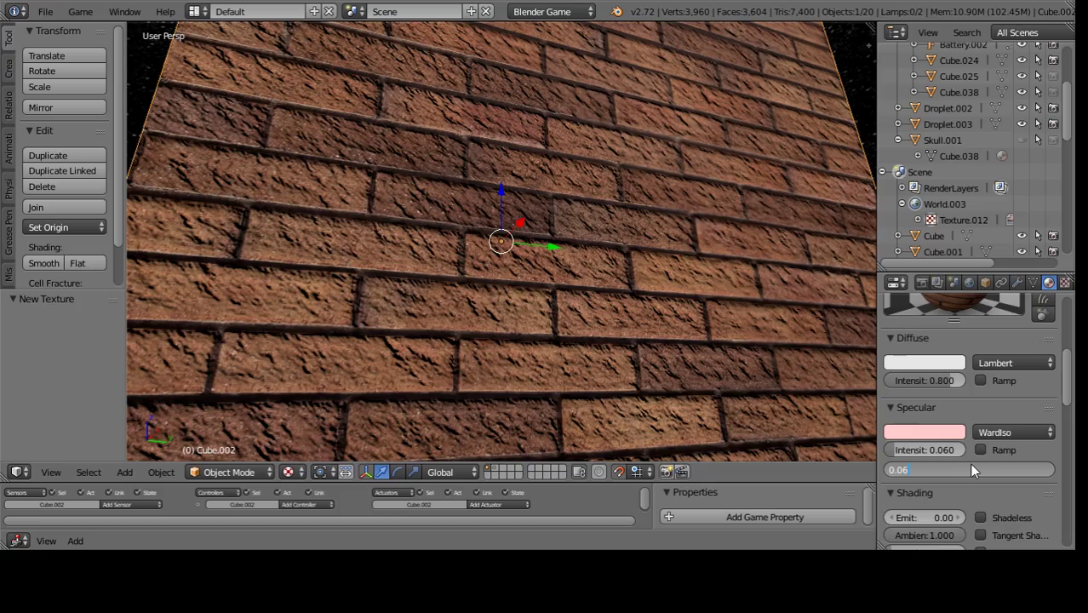
key("Return")
- Recheck the texture settings, then nudge the specular intensity down to 0.049
middle_click_drag(667, 376, 691, 389)
scroll(691, 381, "down", 5)
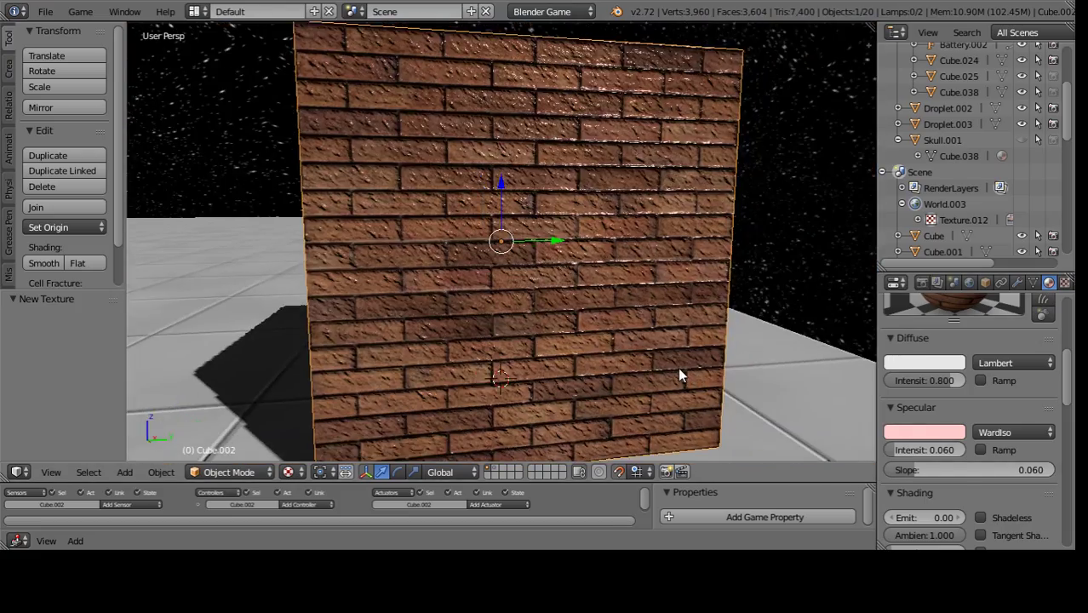
scroll(678, 367, "up", 3)
scroll(660, 403, "up", 4)
scroll(676, 398, "down", 2)
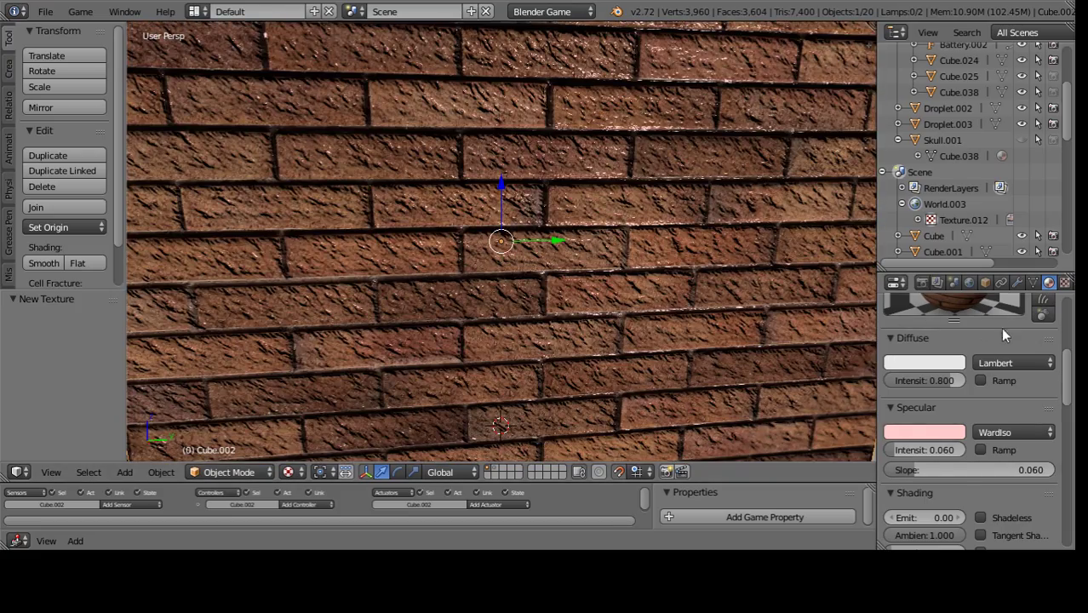
left_click(1063, 284)
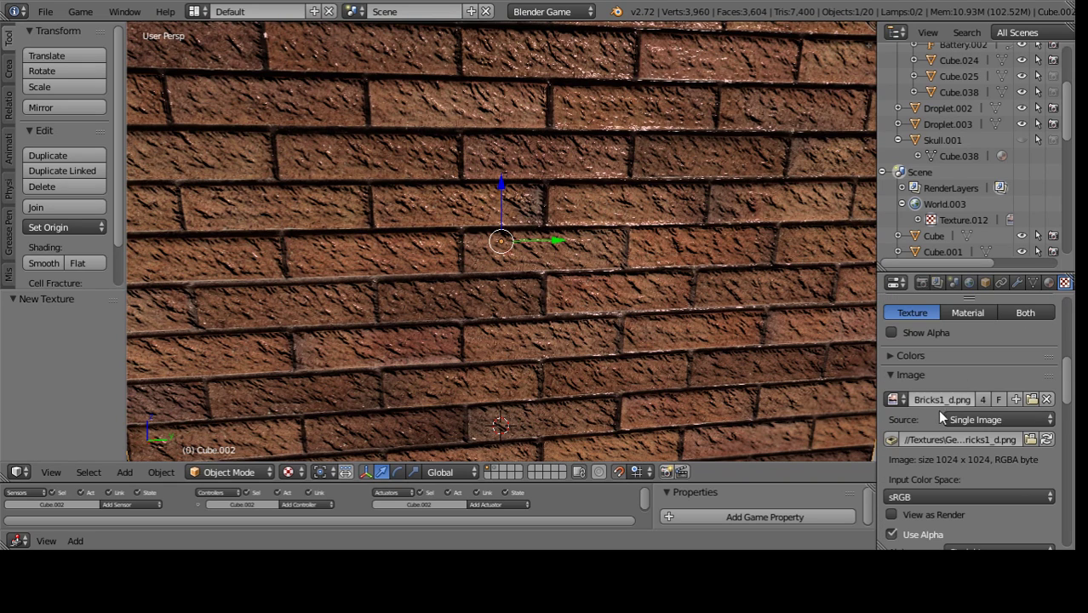
scroll(937, 409, "down", 5)
middle_click_drag(649, 330, 600, 288)
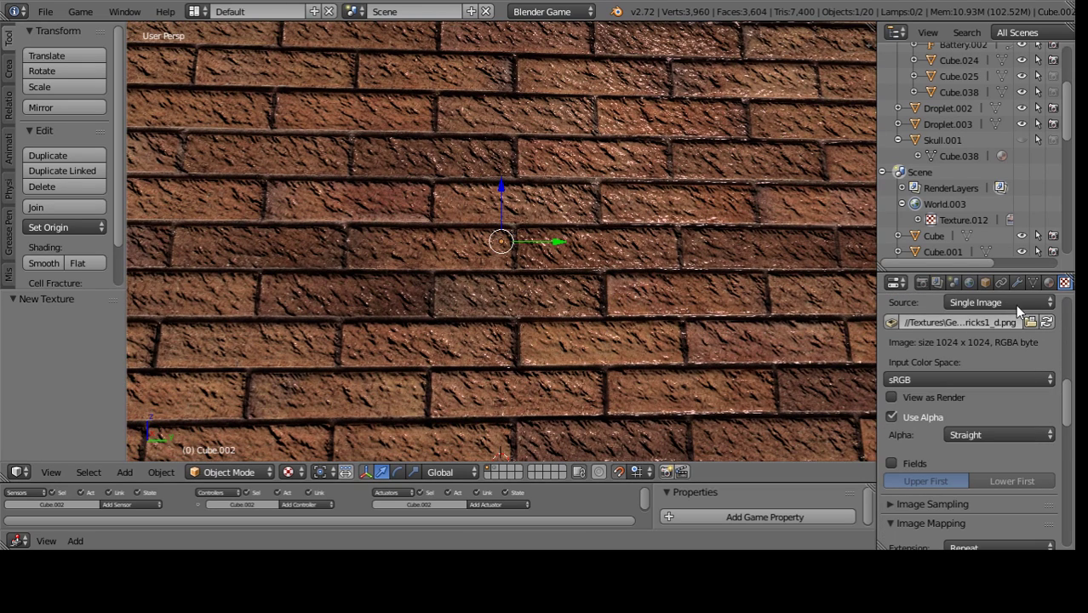
left_click(1048, 282)
left_click_drag(917, 455, 908, 453)
- Set the wall's specular colour to R 0.7, G 0.4, B 0.4
left_click(908, 432)
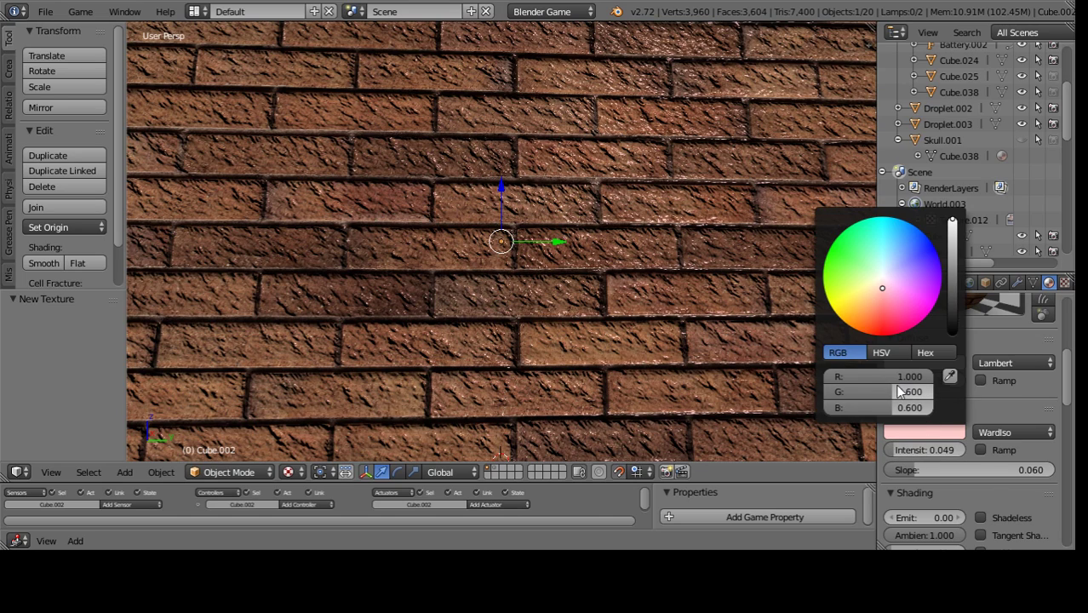
left_click_drag(898, 402, 897, 402)
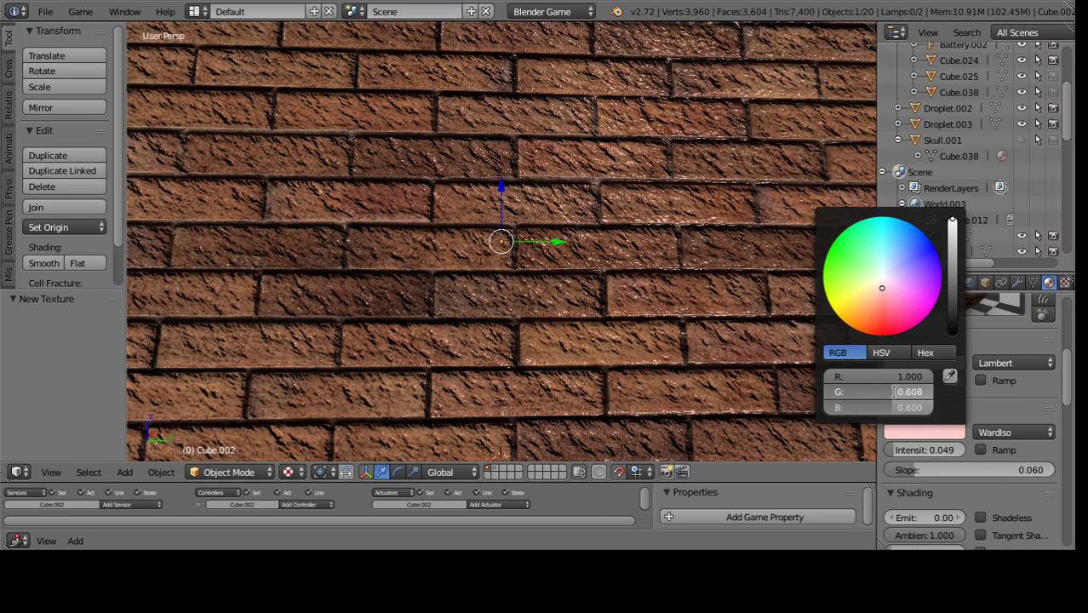
type("0.4")
key("Return")
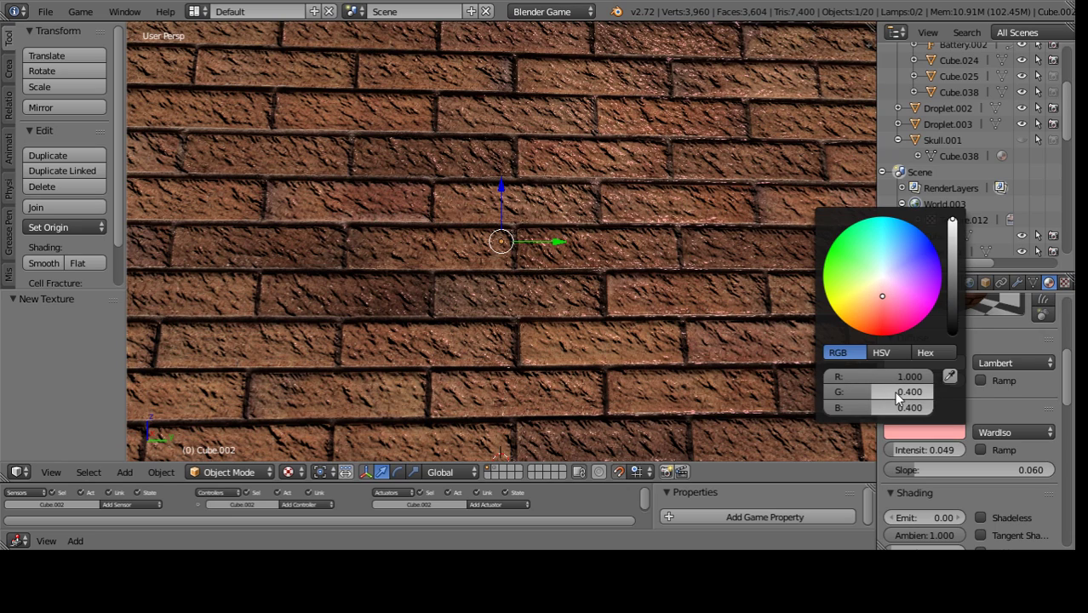
scroll(651, 358, "down", 2)
scroll(649, 336, "down", 3)
scroll(649, 336, "down", 1)
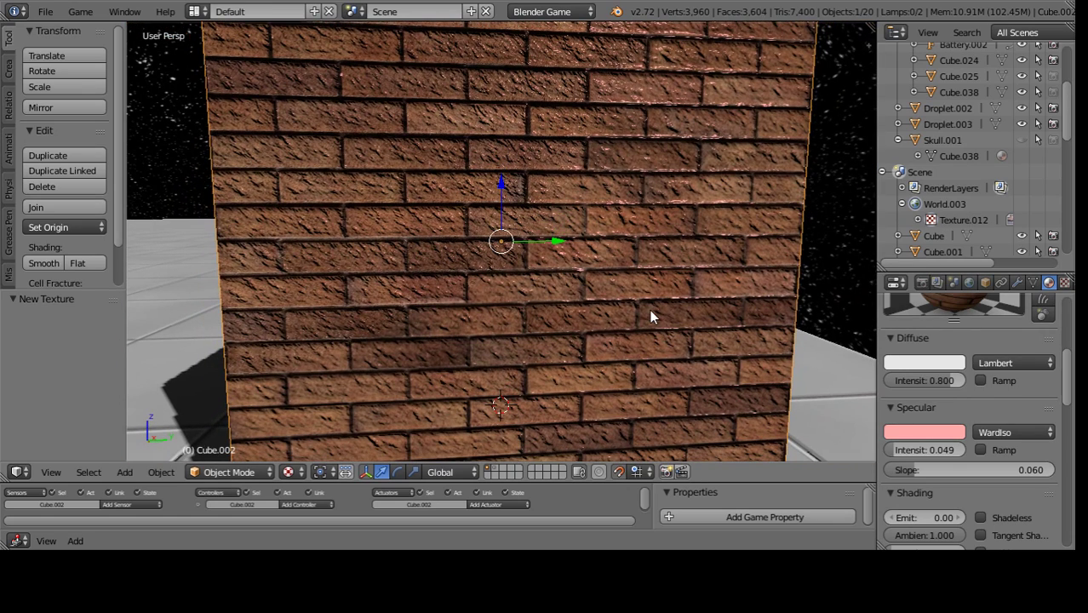
left_click(910, 432)
left_click(899, 377)
type("0.7")
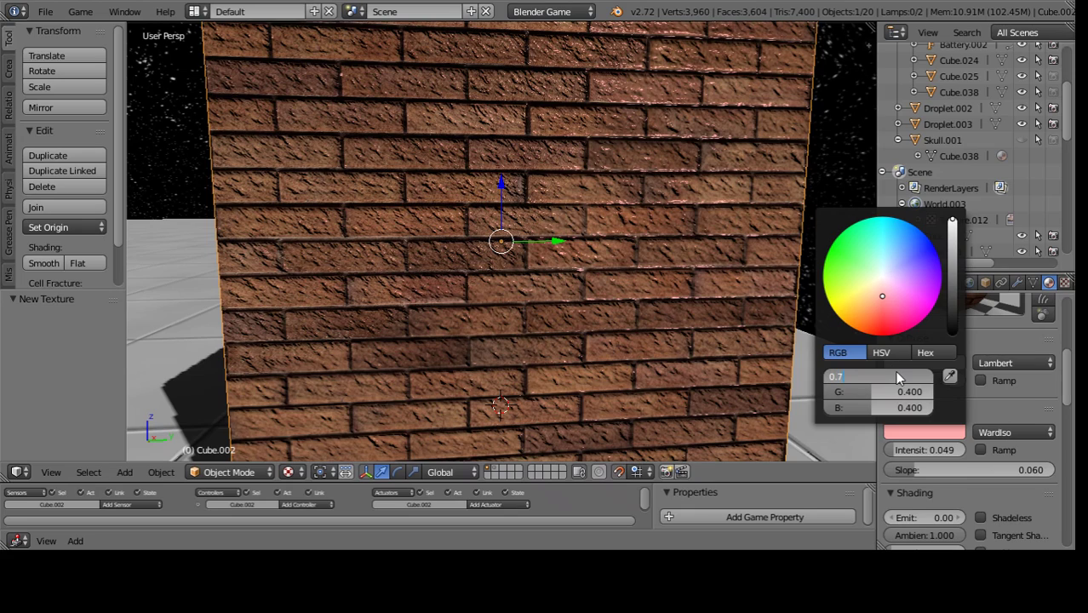
key("Return")
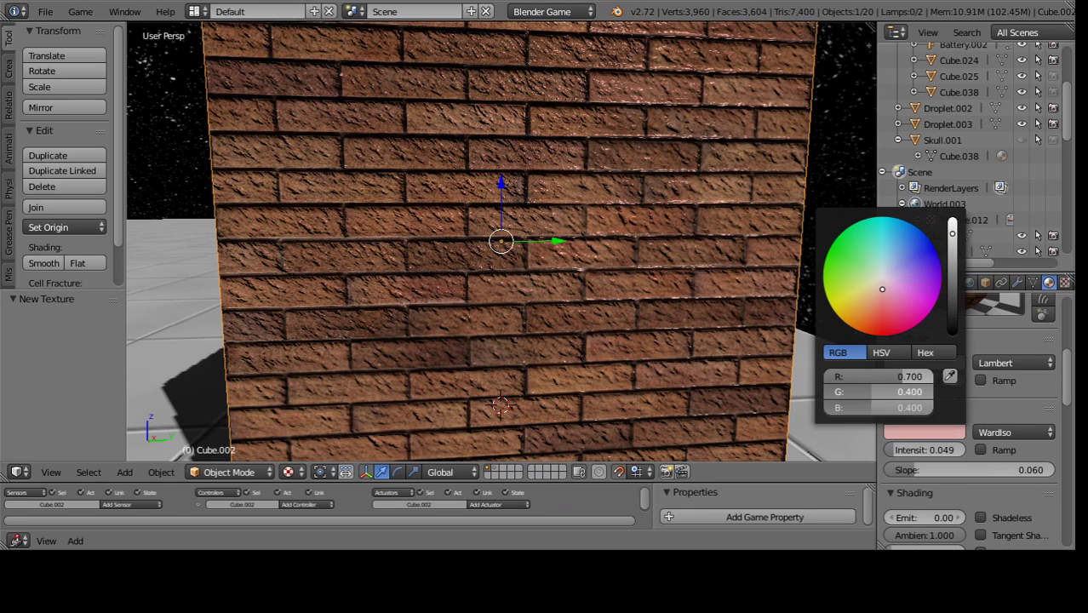
left_click(871, 392)
type("0.4")
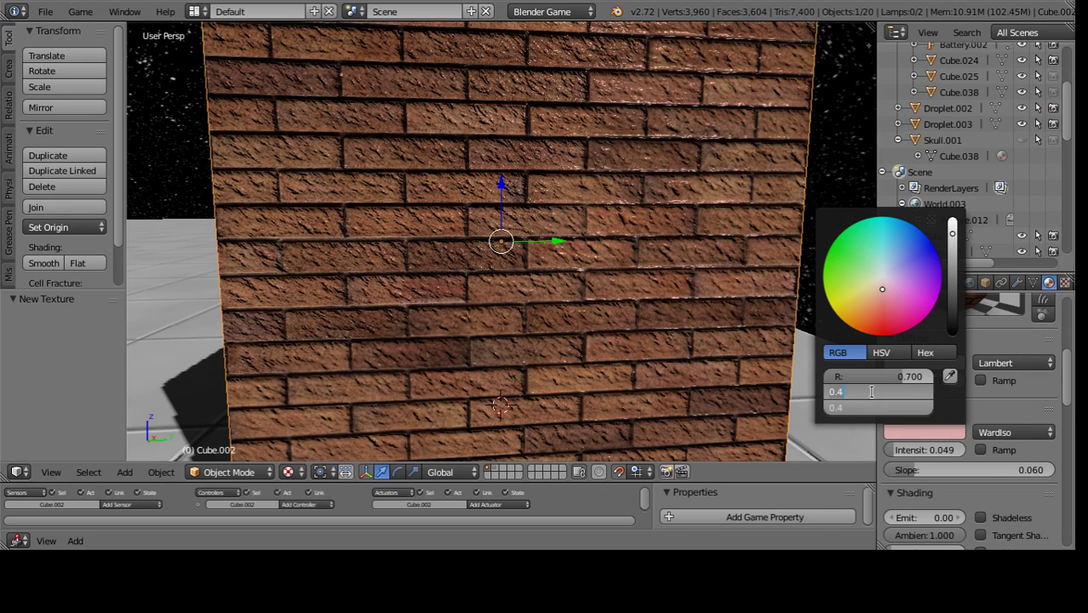
type("0.4")
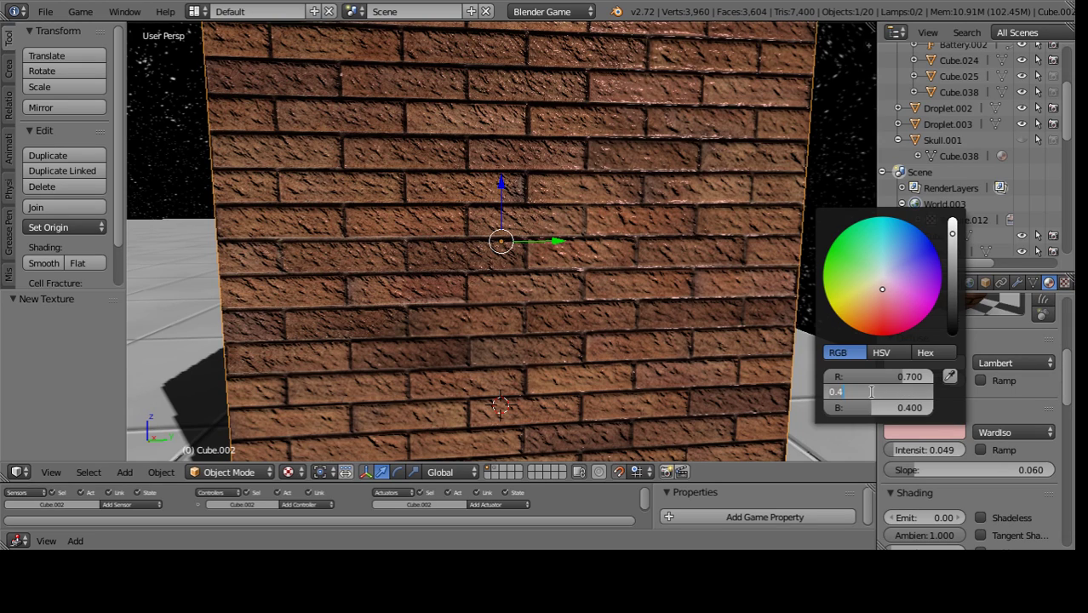
key("Return")
- Lower the specular intensity to 0.030
left_click(922, 449)
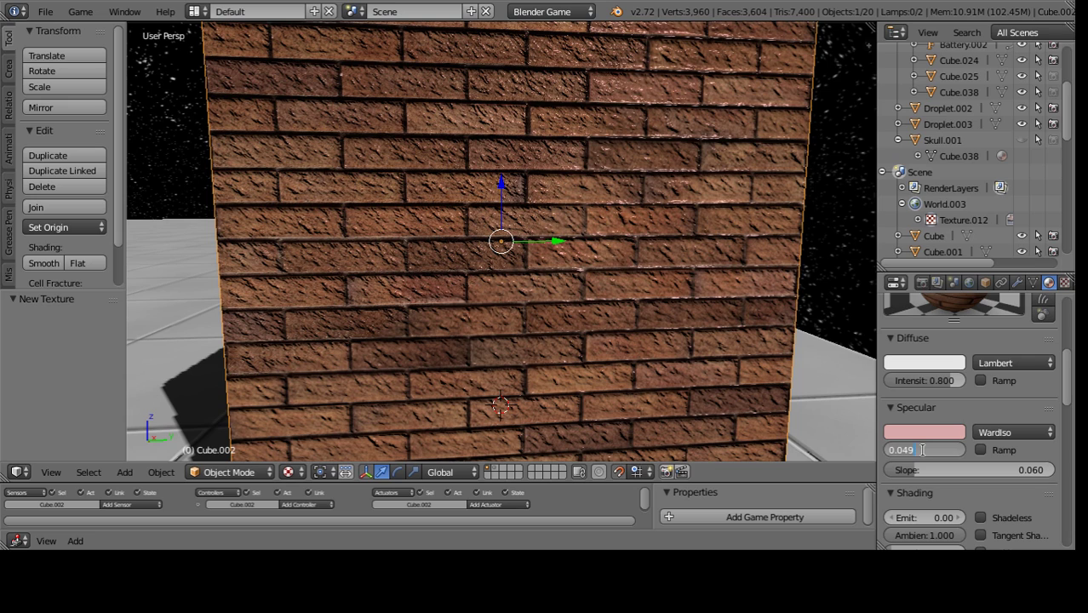
type("0.03")
key("Return")
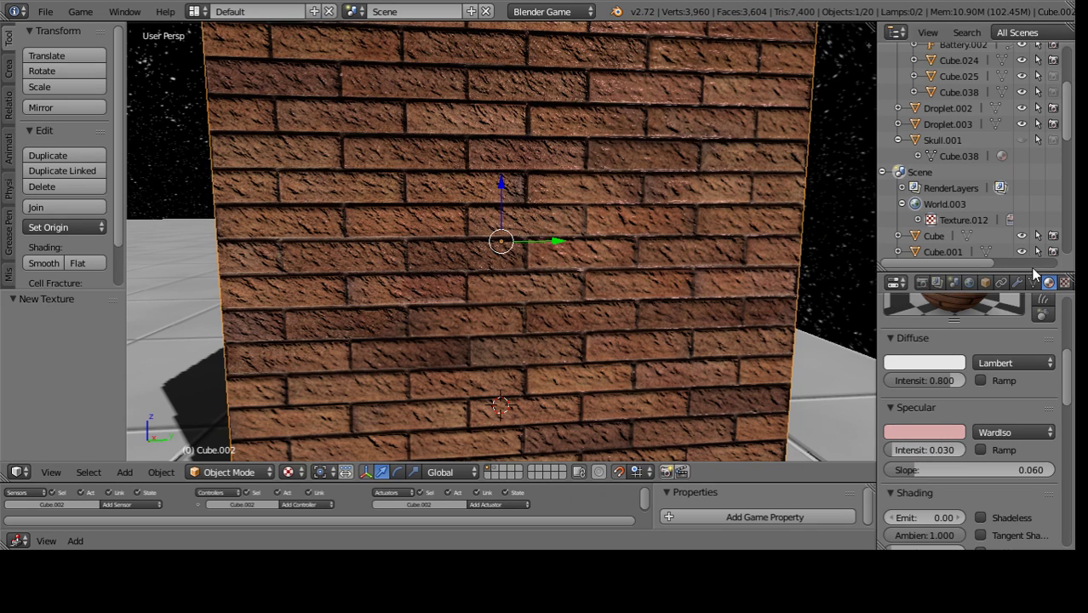
left_click(1063, 284)
- Select the Texture.044 slot and create a new texture in the empty slot
scroll(549, 284, "up", 3)
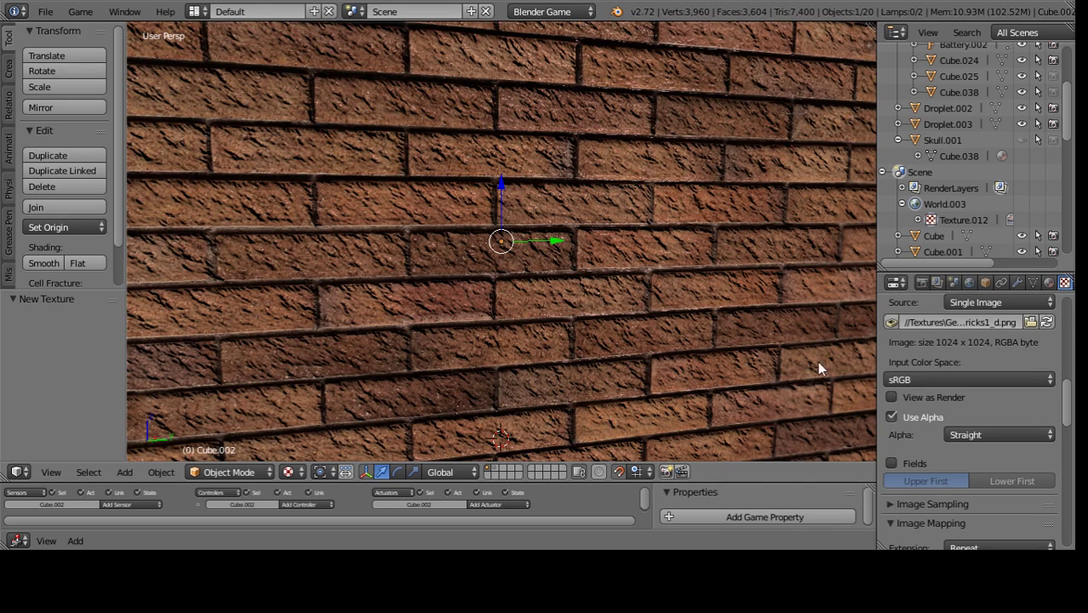
scroll(977, 364, "up", 2)
scroll(977, 364, "up", 2)
scroll(977, 364, "up", 8)
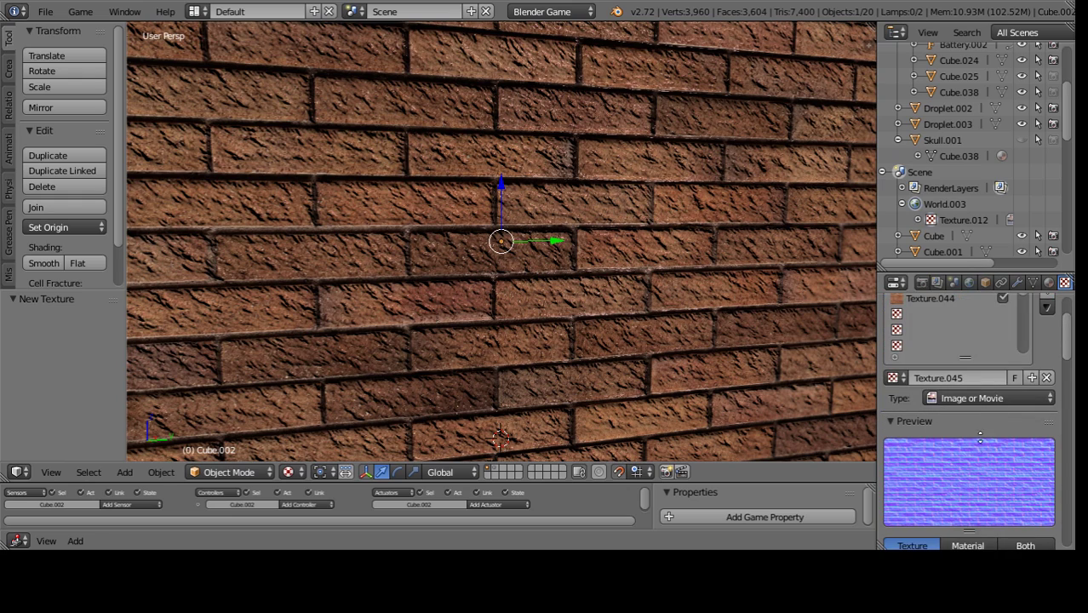
scroll(973, 470, "up", 1)
left_click(954, 380)
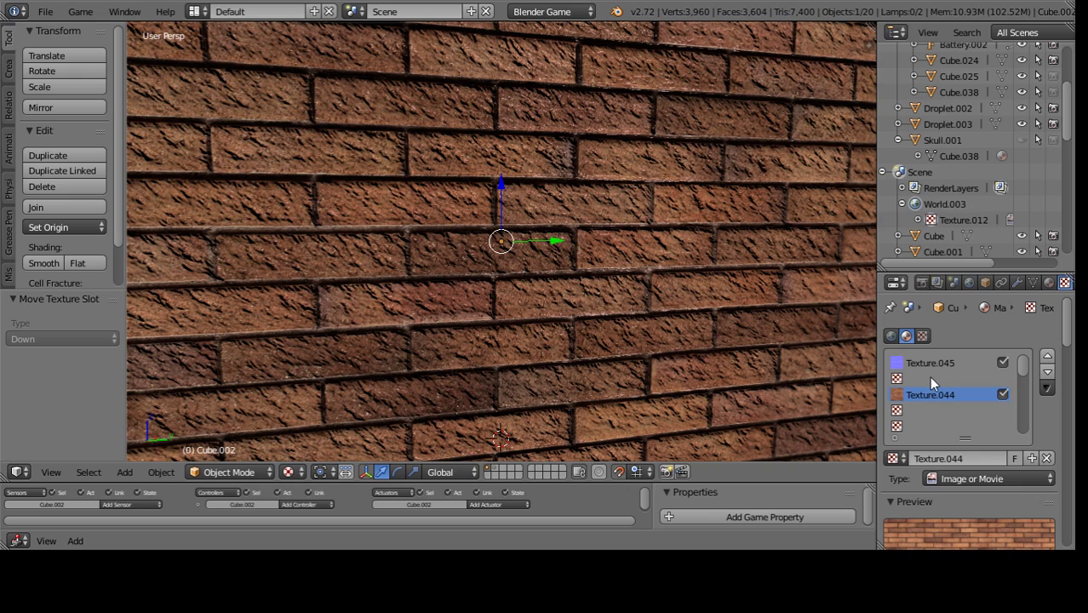
left_click(971, 458)
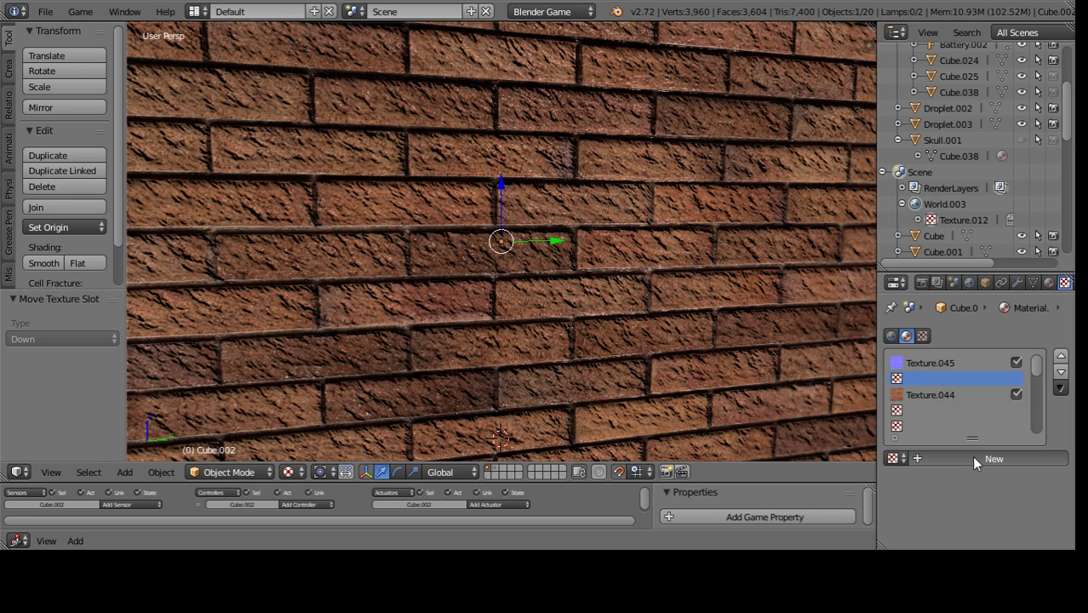
- Choose Bricks1_o.png from Textures/Generated Normal Maps/Bricks 2 as the texture image
scroll(972, 516, "down", 4)
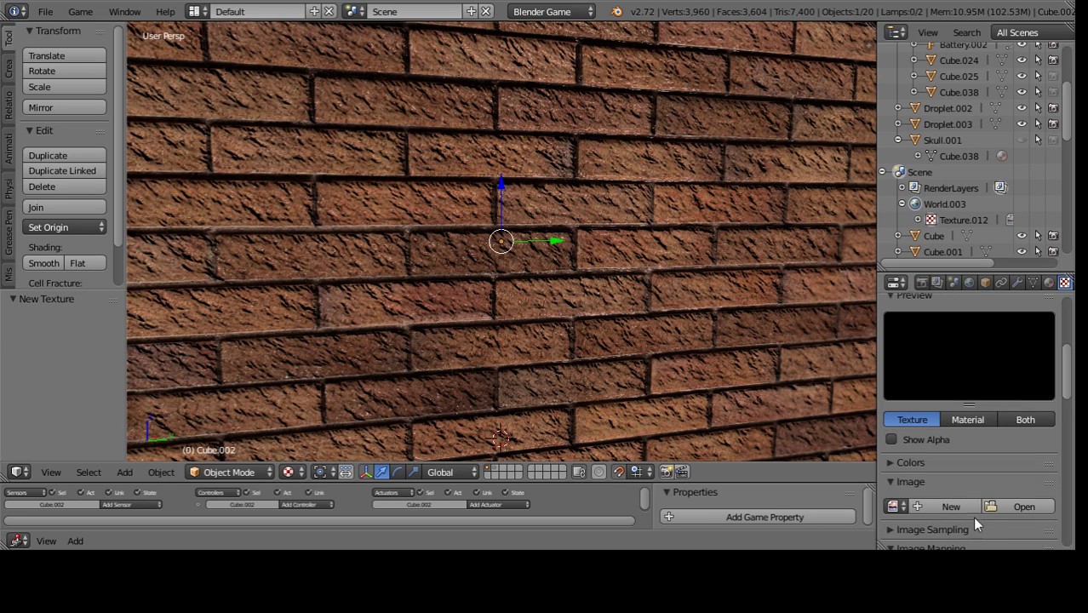
left_click(1004, 504)
left_click(217, 196)
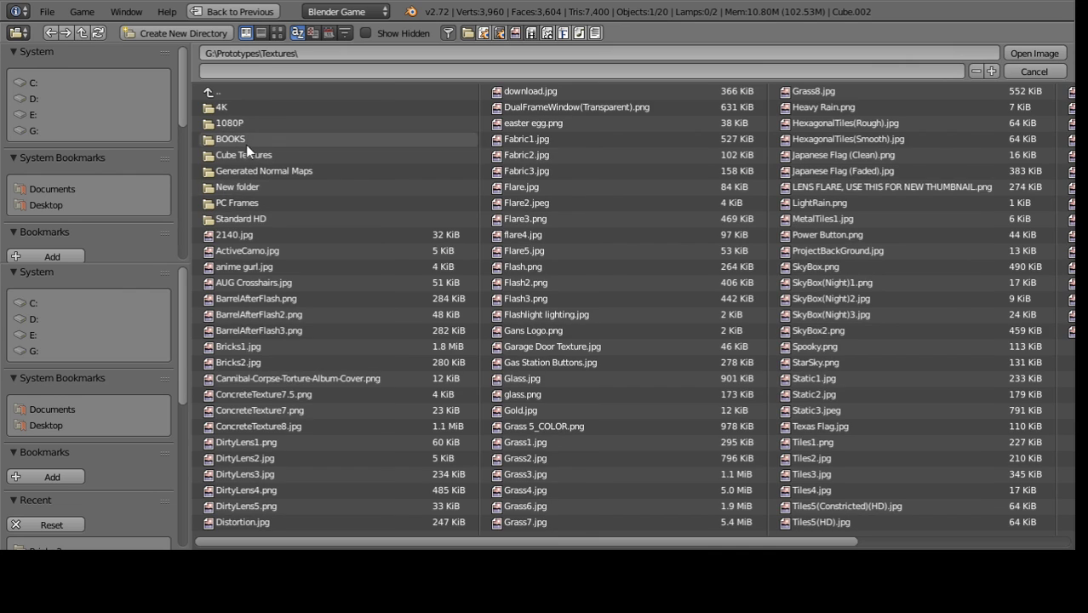
left_click(244, 172)
left_click(250, 126)
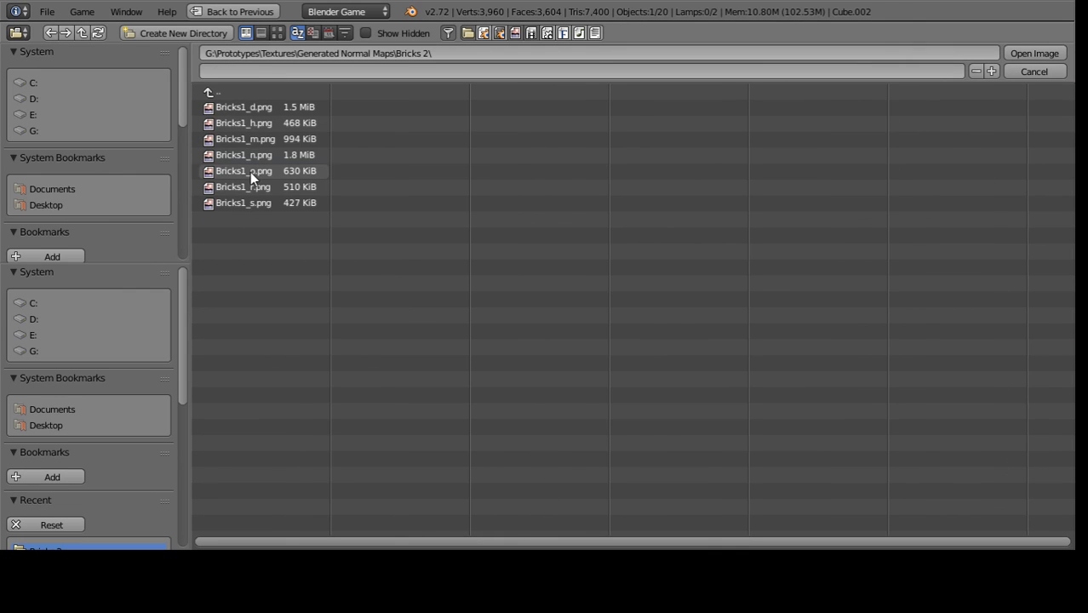
left_click(250, 171)
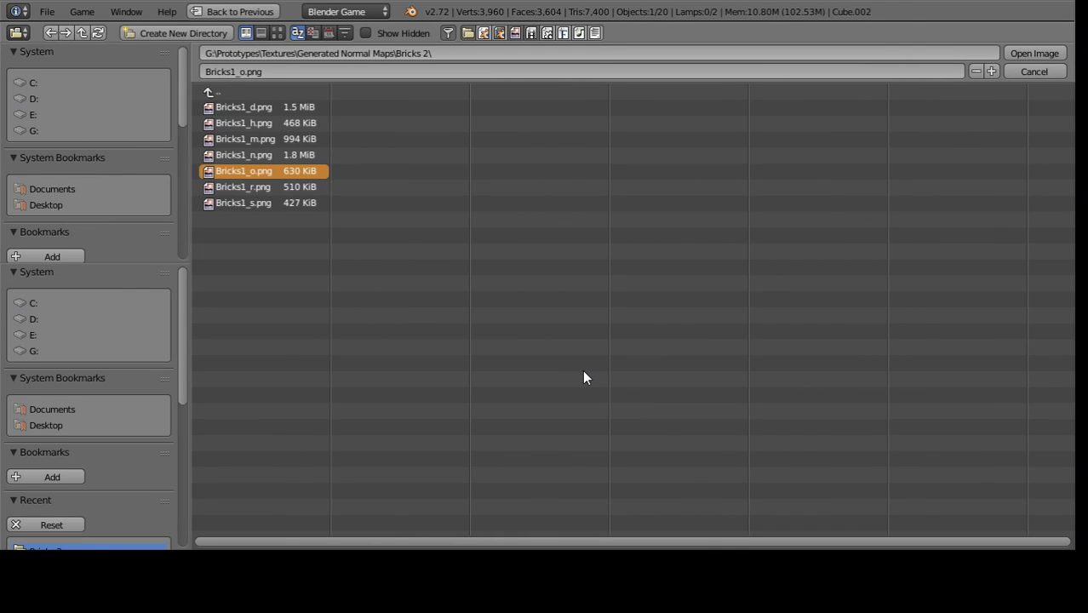
- Load Bricks1_o.png and set its Geometry Normal influence to 0.300
key("Return")
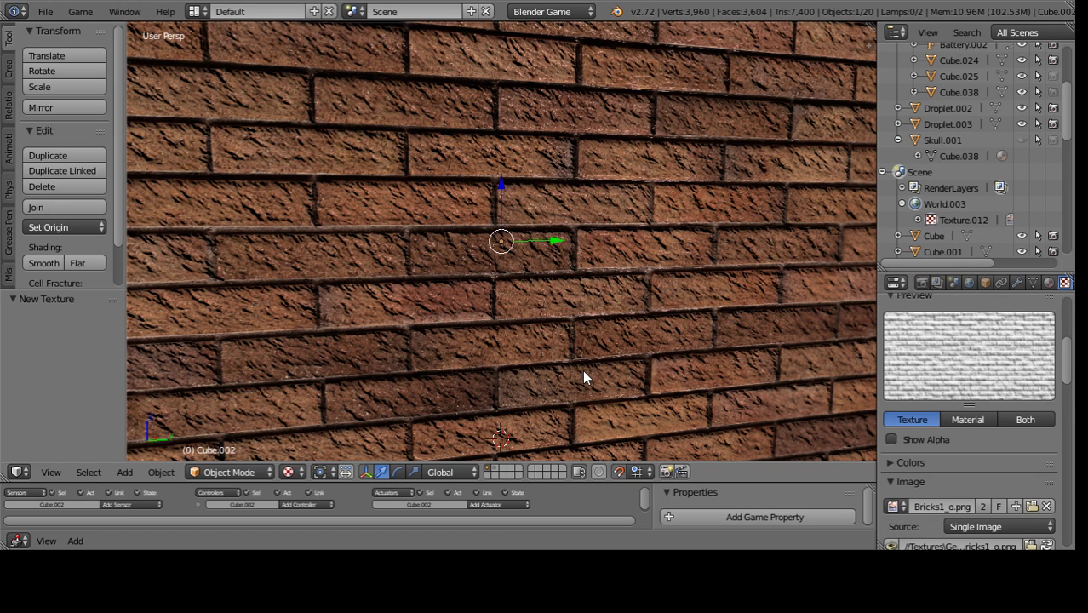
scroll(979, 497, "down", 5)
scroll(979, 497, "down", 2)
scroll(980, 423, "down", 3)
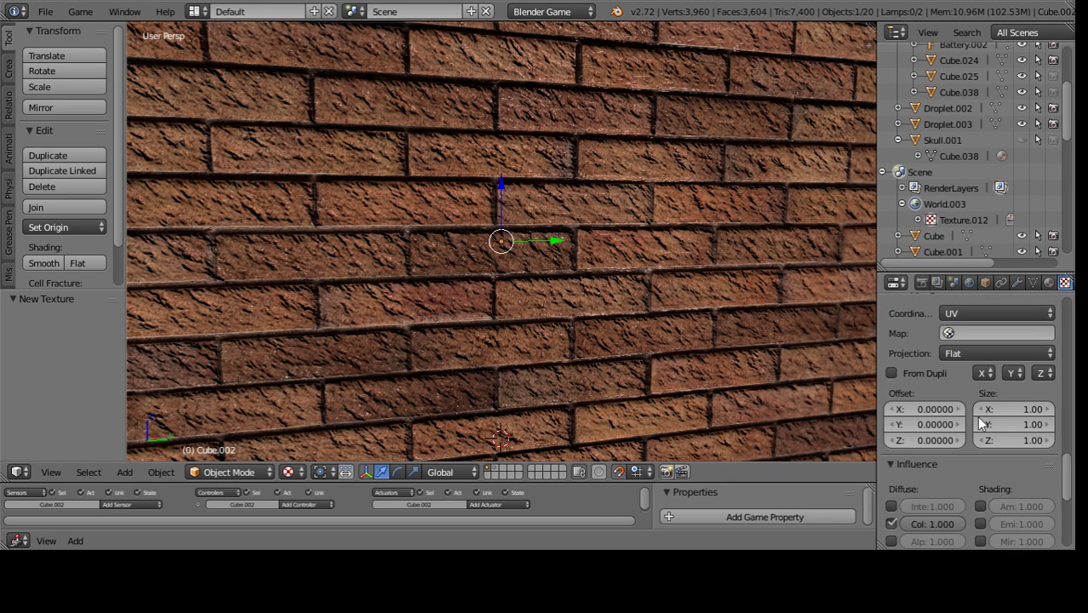
scroll(1017, 442, "down", 6)
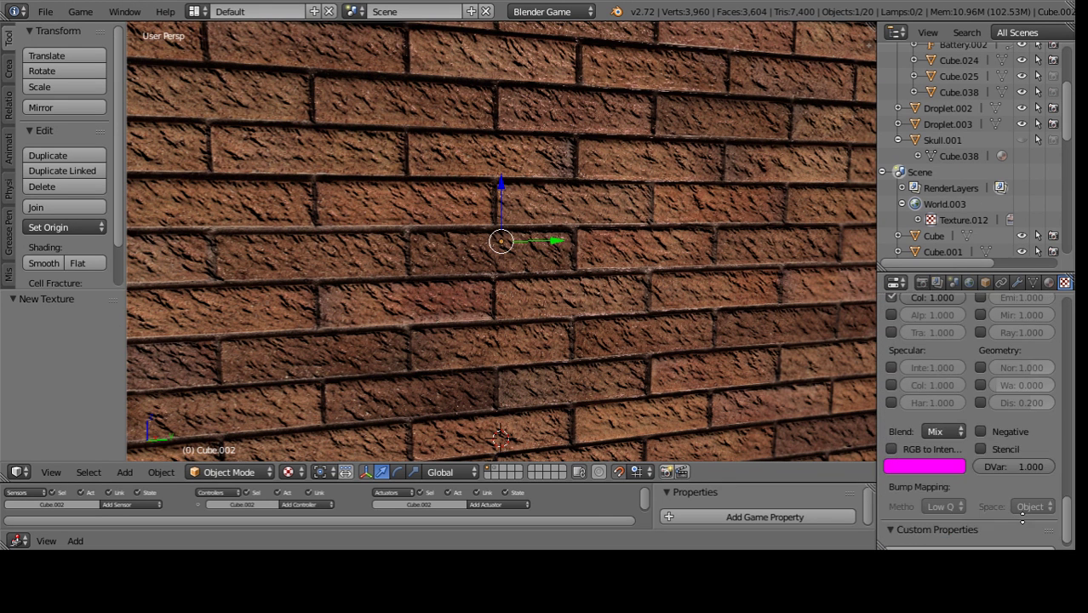
left_click(1021, 366)
key("Return")
- Orbit the viewport out to check the raised brick relief on the wall
scroll(780, 386, "down", 4)
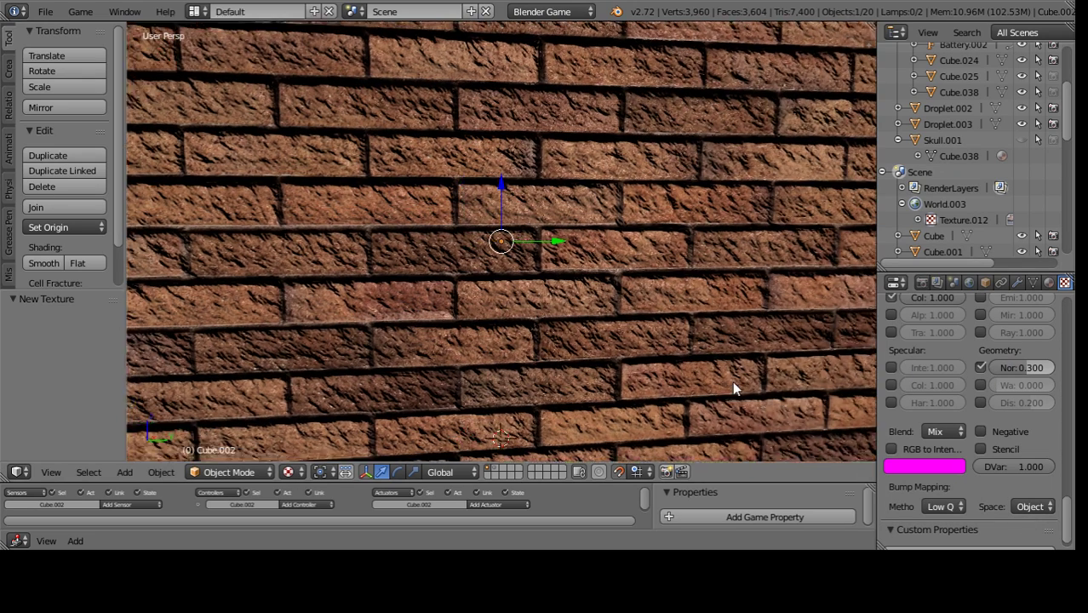
mouse_move(732, 380)
middle_mouse_down()
mouse_move(595, 333)
mouse_move(617, 372)
middle_mouse_up()
scroll(598, 325, "up", 2)
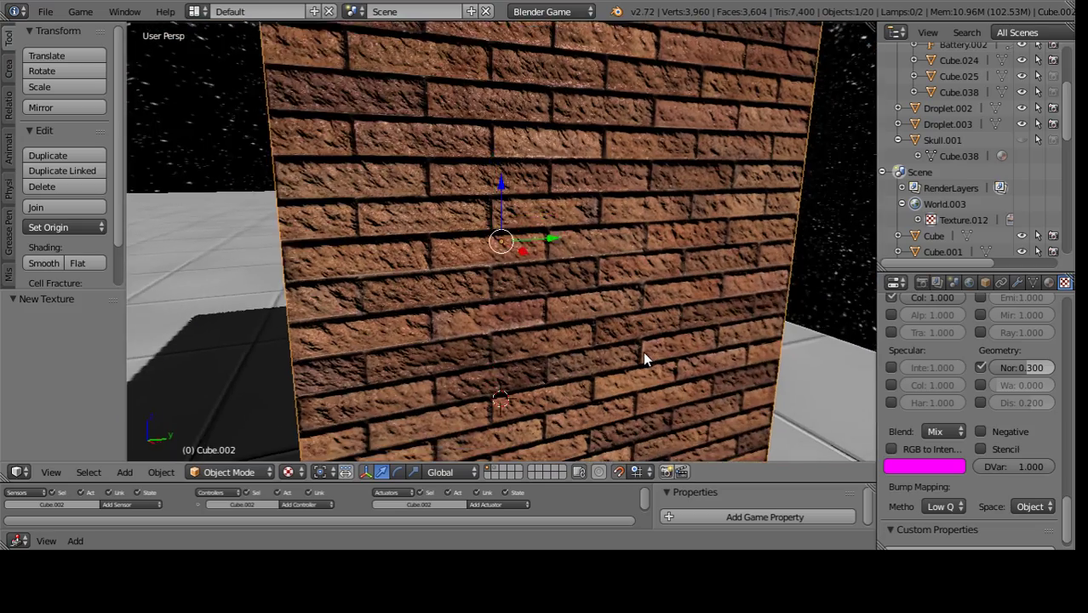
scroll(608, 368, "down", 3)
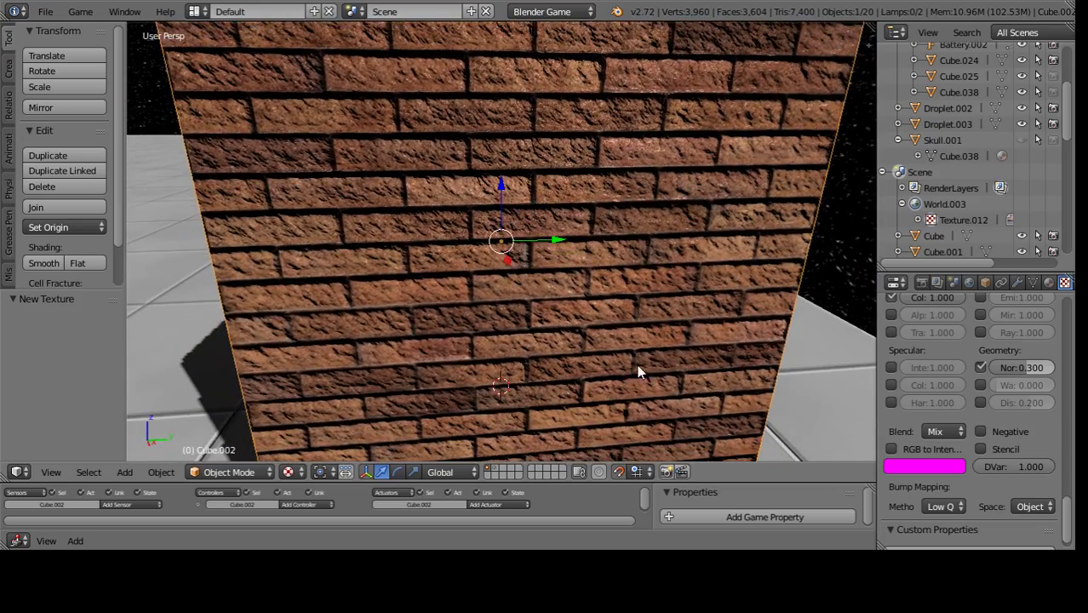
scroll(639, 369, "down", 3)
mouse_move(539, 319)
middle_mouse_down()
mouse_move(535, 282)
mouse_move(452, 307)
mouse_move(668, 298)
middle_mouse_up()
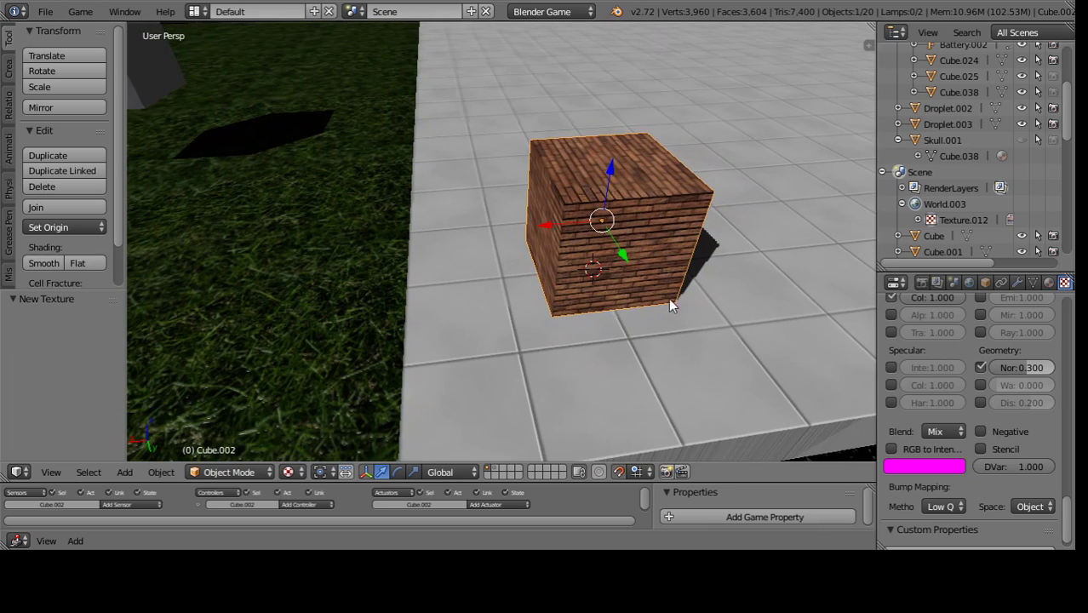
- Rename the brick cube to Wall_1 and shift it along Y
left_click(984, 282)
type("Wall")
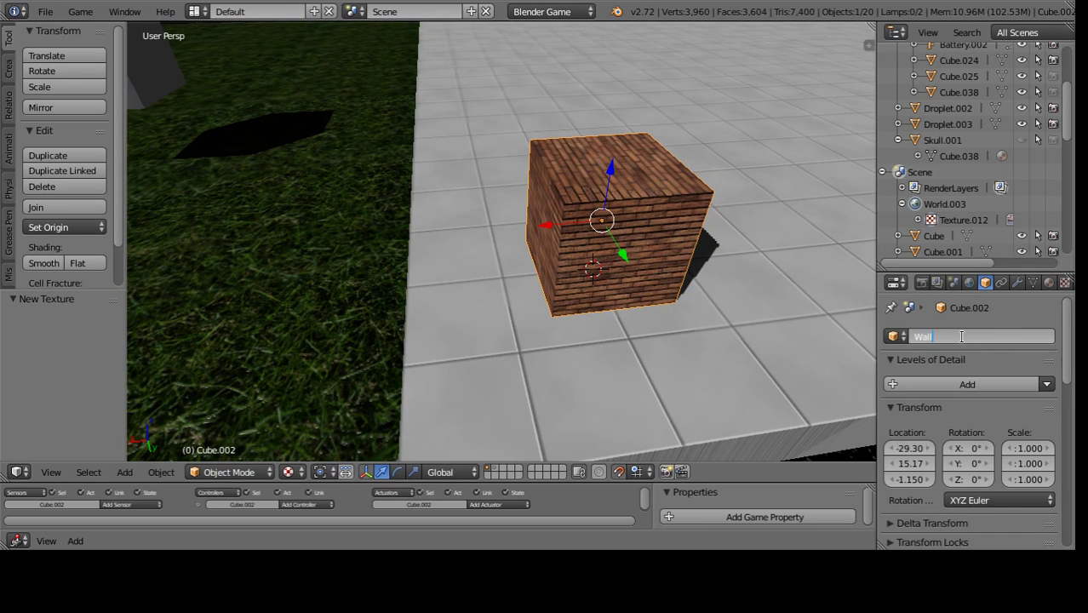
type("_1")
key("Return")
scroll(653, 261, "down", 3)
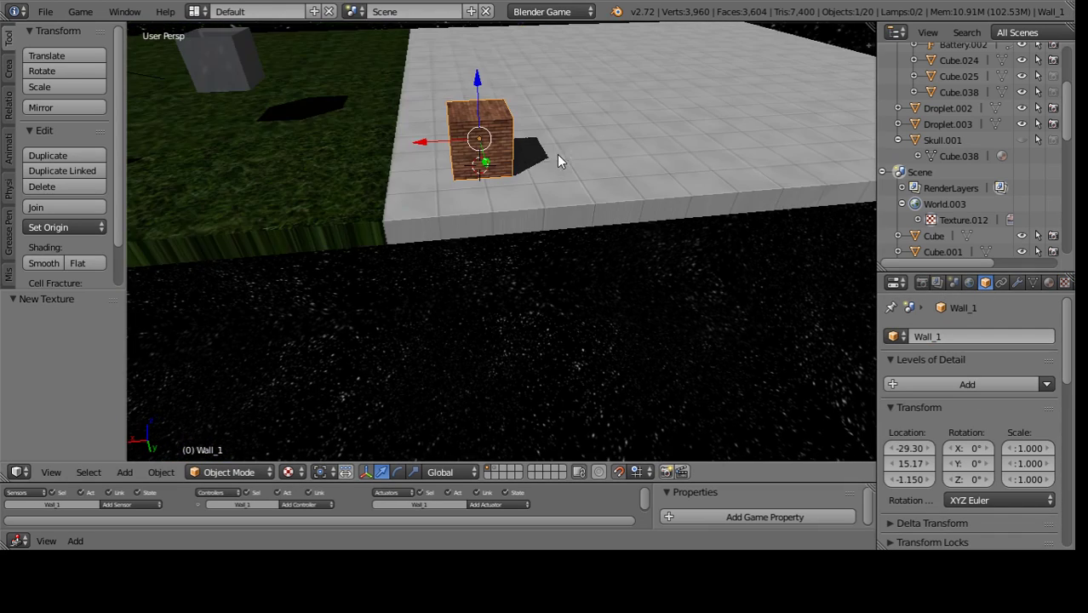
mouse_move(556, 154)
middle_mouse_down()
mouse_move(340, 231)
mouse_move(487, 261)
middle_mouse_up()
scroll(341, 232, "up", 2)
left_click_drag(481, 272, 542, 347)
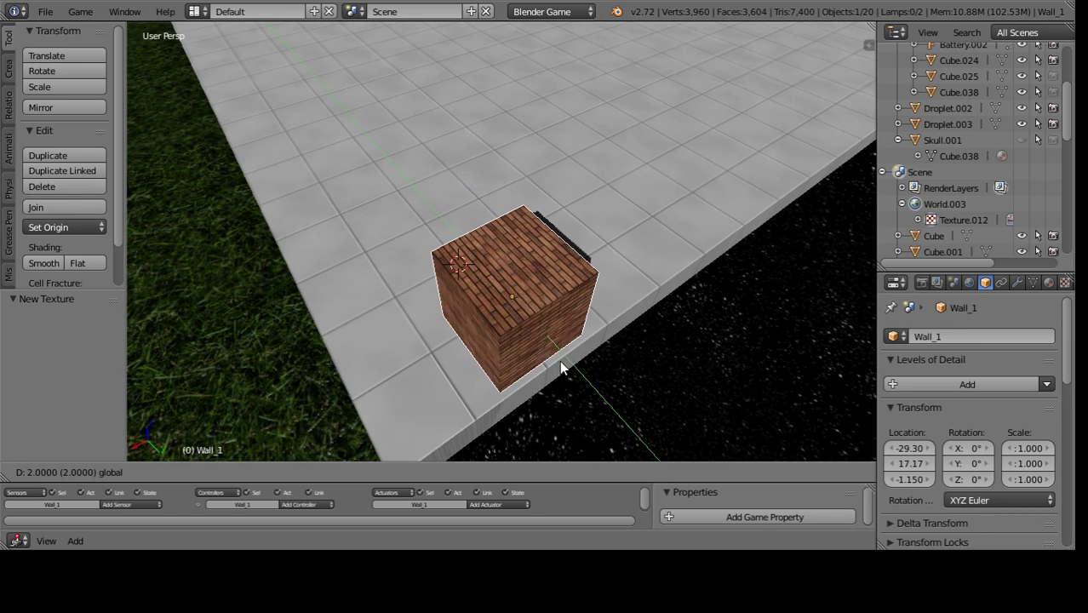
scroll(614, 317, "up", 2)
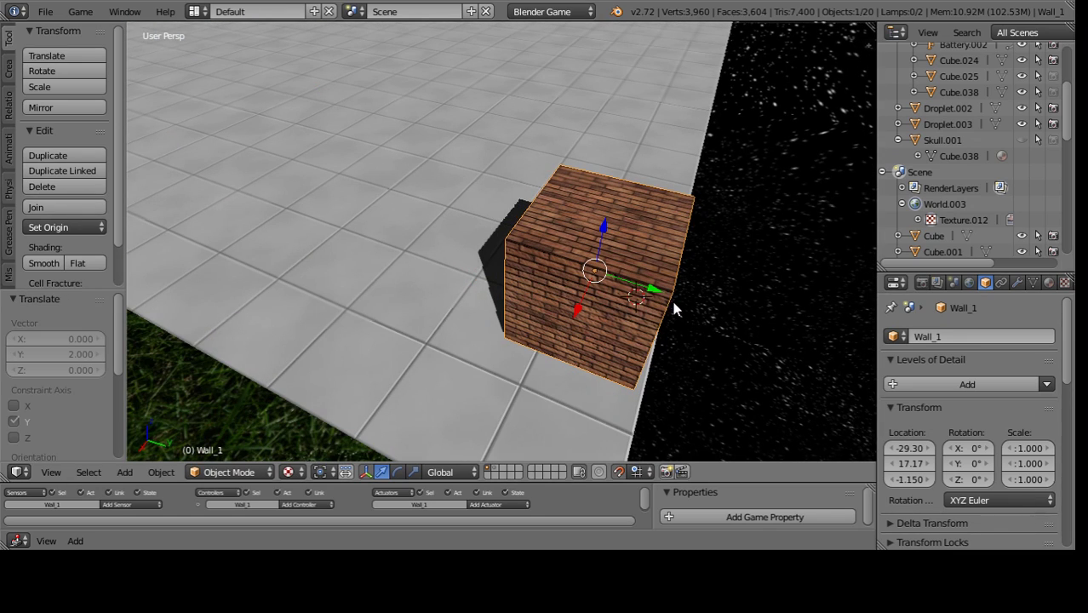
mouse_move(659, 344)
middle_mouse_down()
mouse_move(573, 285)
mouse_move(597, 215)
mouse_move(573, 290)
mouse_move(584, 283)
mouse_move(560, 307)
mouse_move(573, 283)
middle_mouse_up()
- Lower Wall_1 by 0.049 along the Z axis
key("g")
key("z")
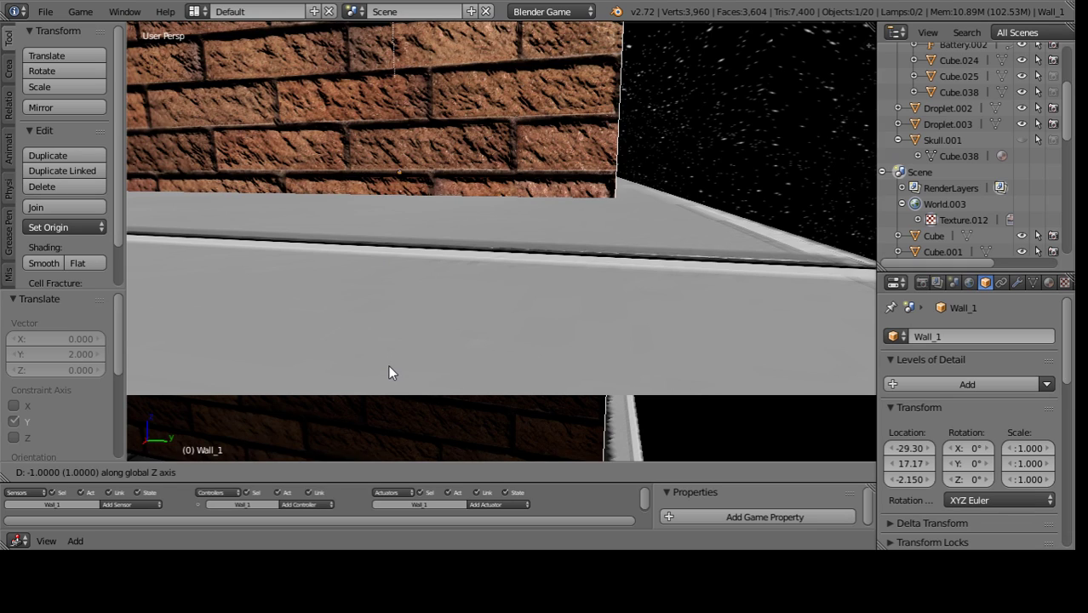
type("-0.1")
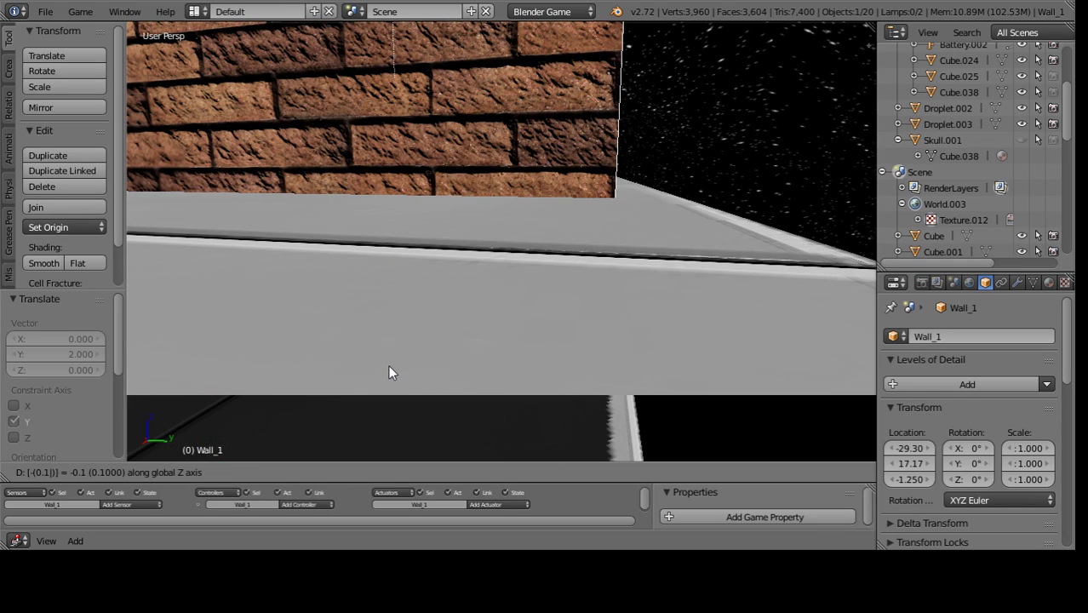
key("BackSpace")
type("0")
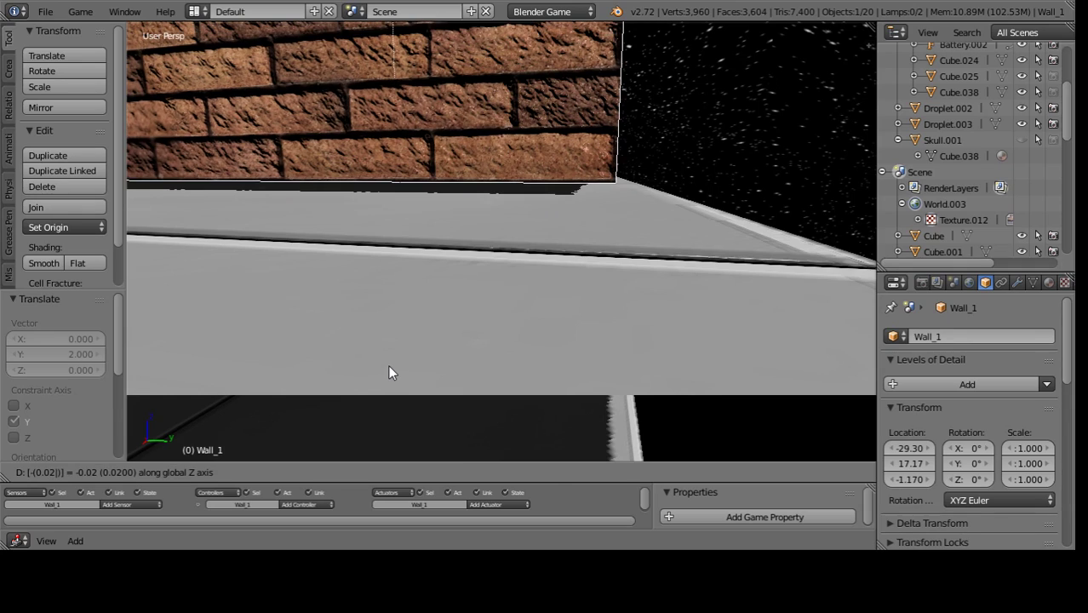
type("4")
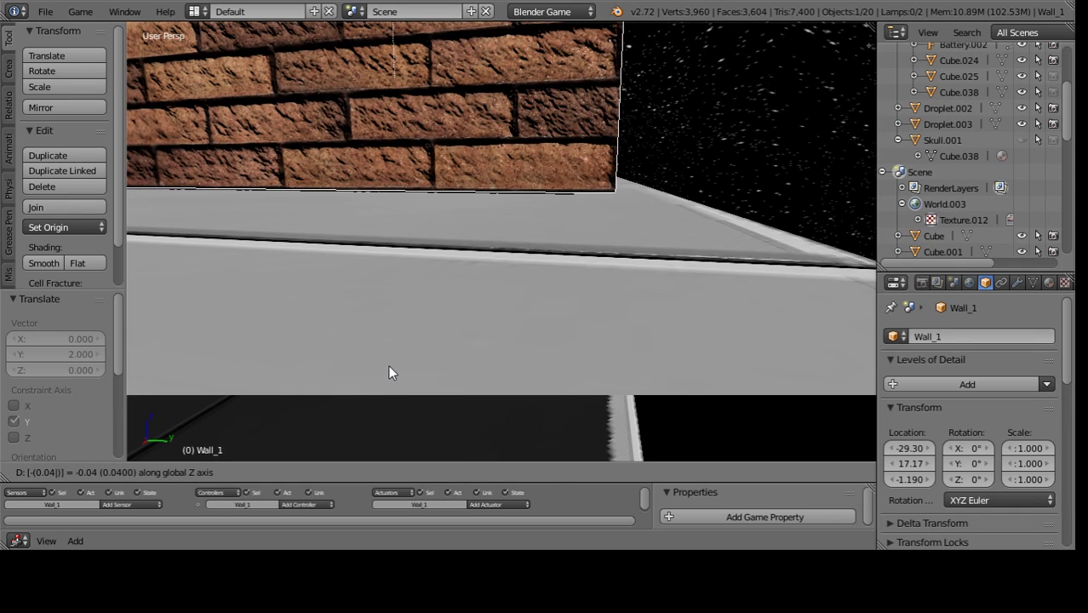
type("1")
key("BackSpace")
type("6")
key("BackSpace")
type("9")
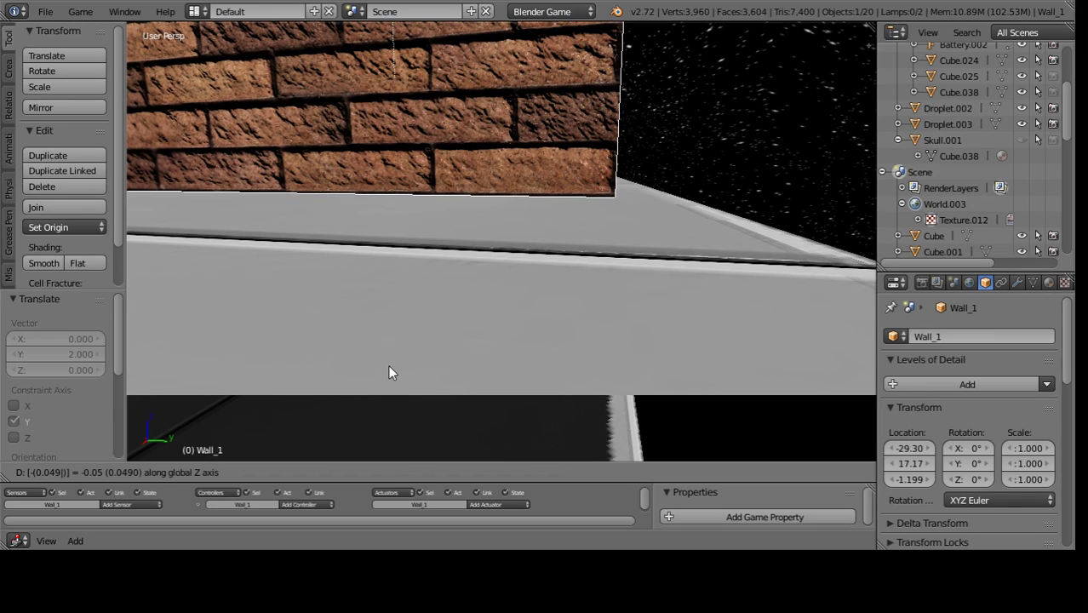
key("Return")
- Nudge Wall_1 slightly along Y so it ends at Y 17.31
mouse_move(389, 366)
middle_mouse_down()
mouse_move(485, 315)
mouse_move(434, 313)
mouse_move(367, 339)
middle_mouse_up()
scroll(573, 336, "down", 5)
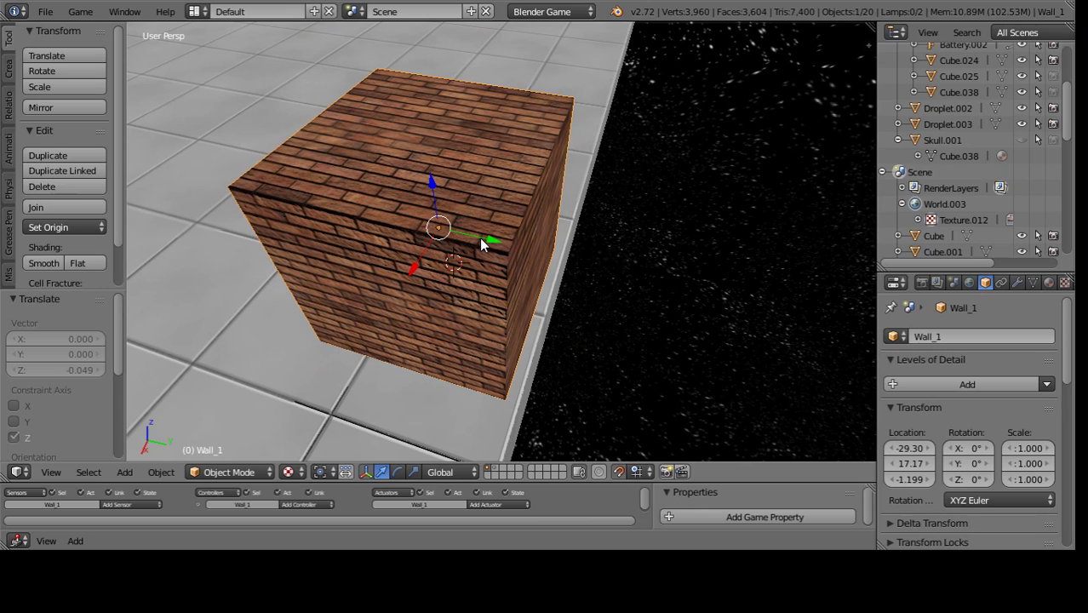
key("g")
key("y")
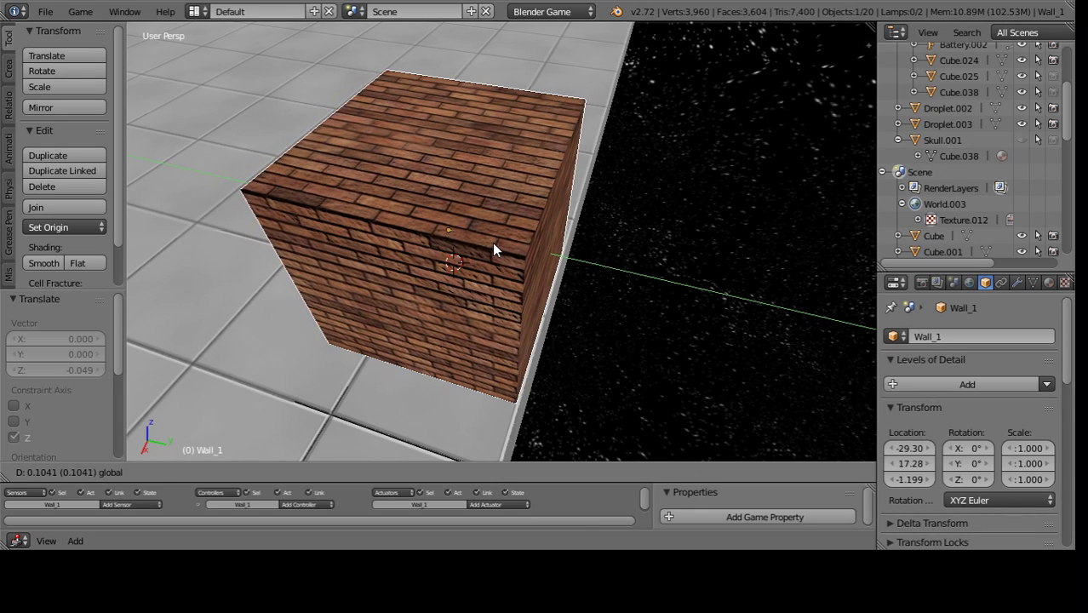
left_click(493, 242)
middle_click_drag(492, 243, 526, 205)
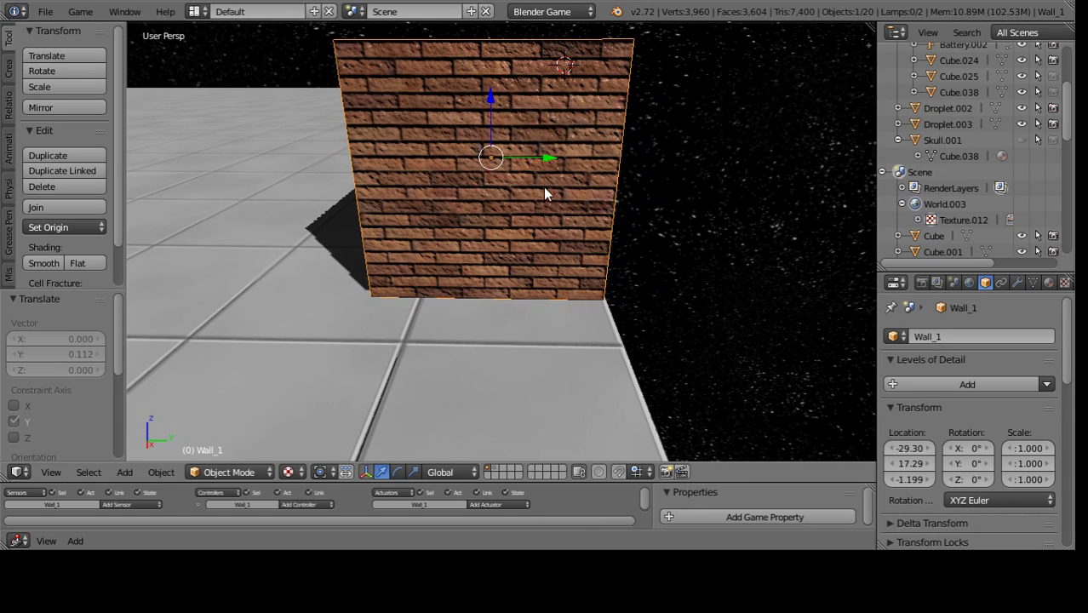
left_click_drag(546, 162, 549, 163)
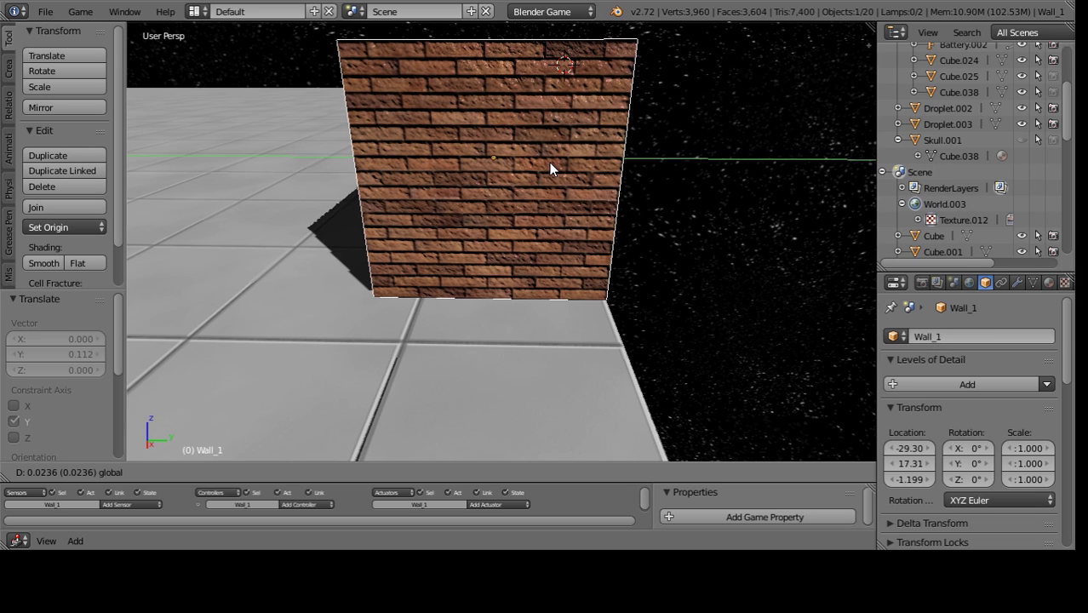
left_click(549, 162)
mouse_move(564, 246)
middle_mouse_down()
mouse_move(512, 287)
mouse_move(465, 273)
mouse_move(496, 276)
middle_mouse_up()
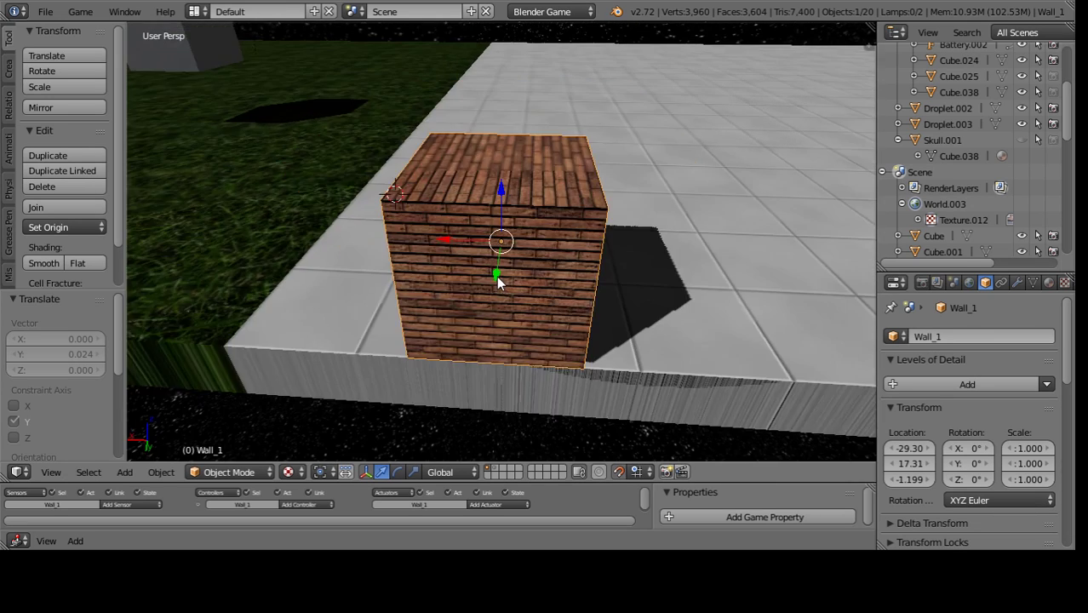
scroll(498, 280, "down", 2)
- Scale the cube up by 15, then shrink it back down to 1.5
scroll(550, 235, "down", 3)
type("s")
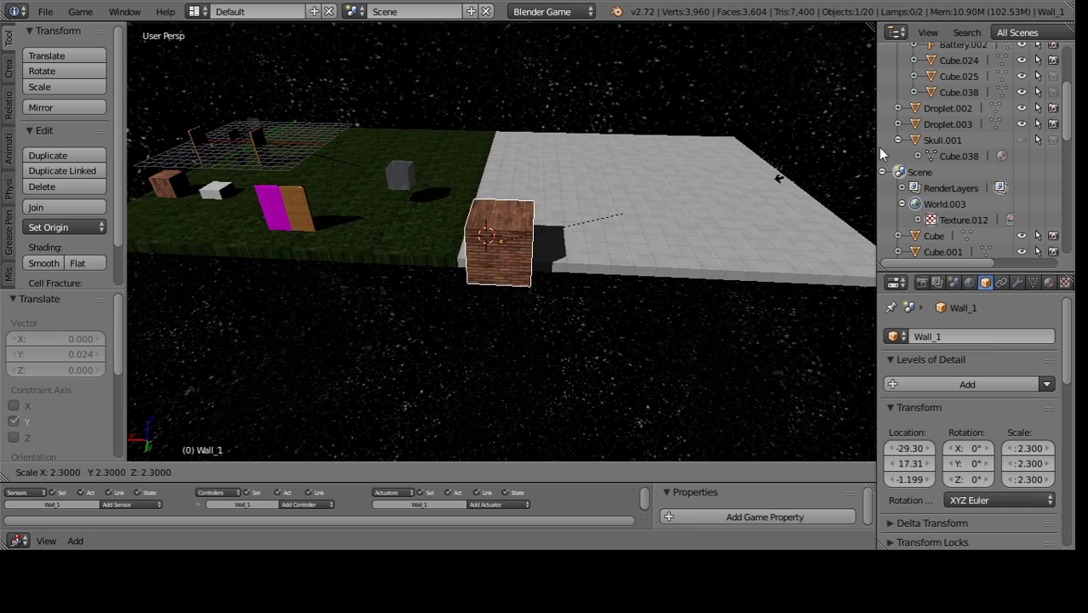
type("15")
key("Return")
middle_click_drag(650, 211, 452, 249)
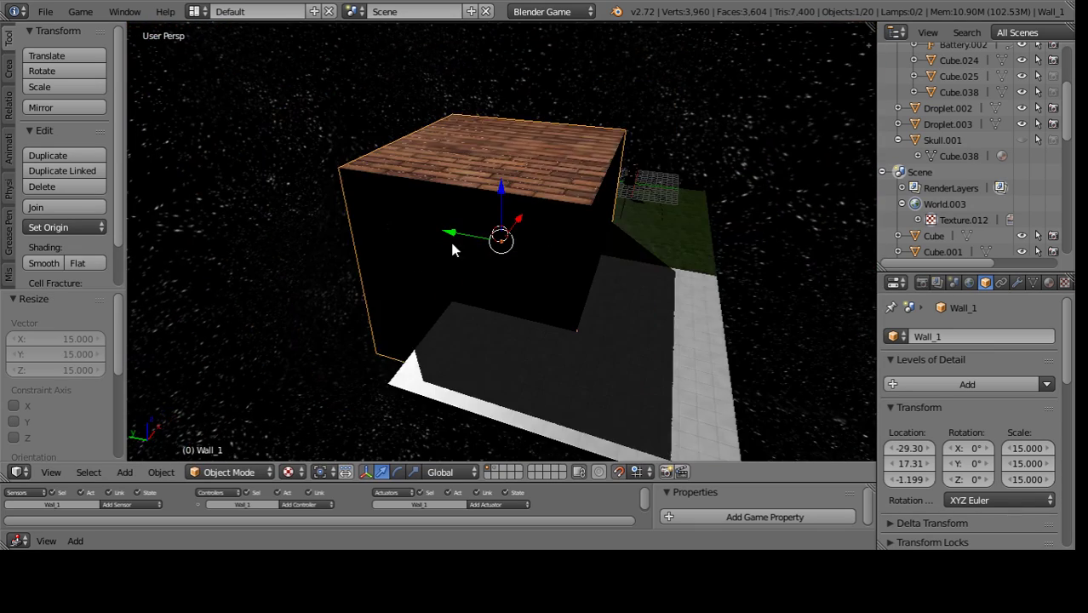
key("s")
right_click(570, 225)
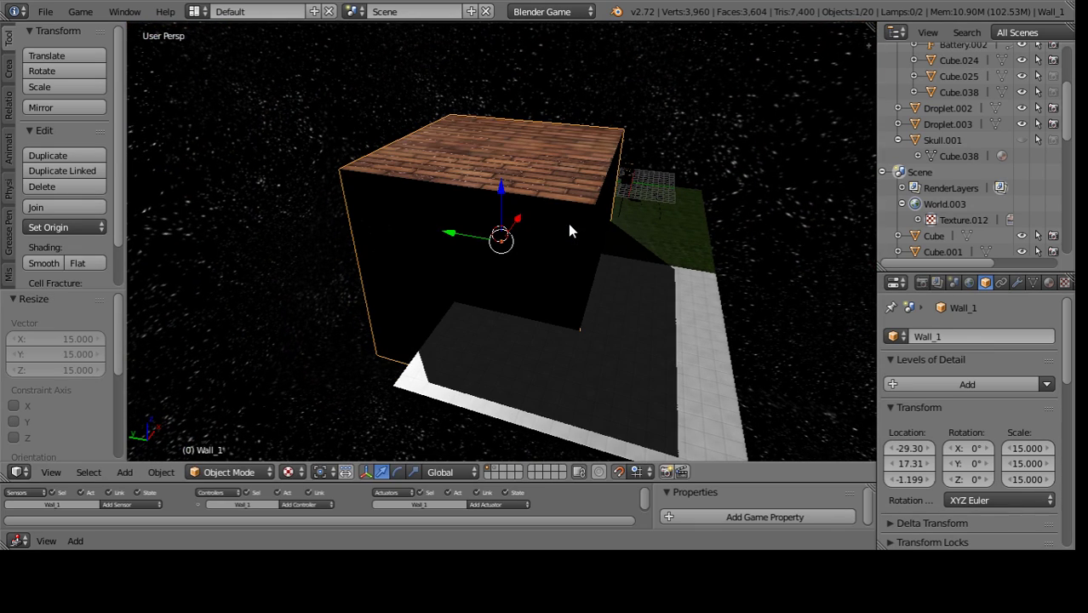
key("s")
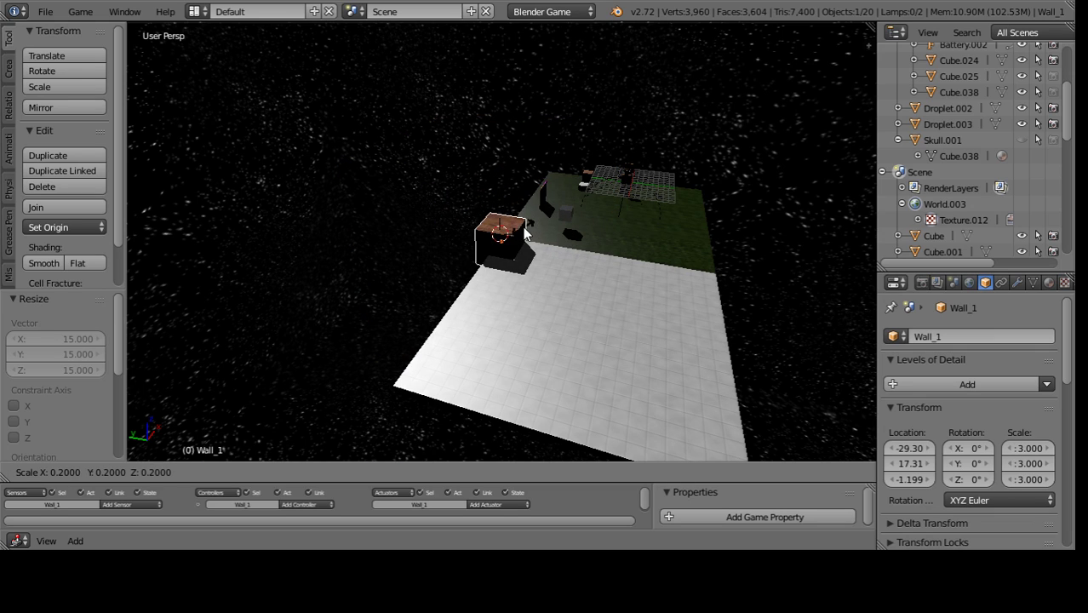
left_click(521, 238)
scroll(508, 258, "up", 4)
middle_click_drag(508, 258, 495, 320)
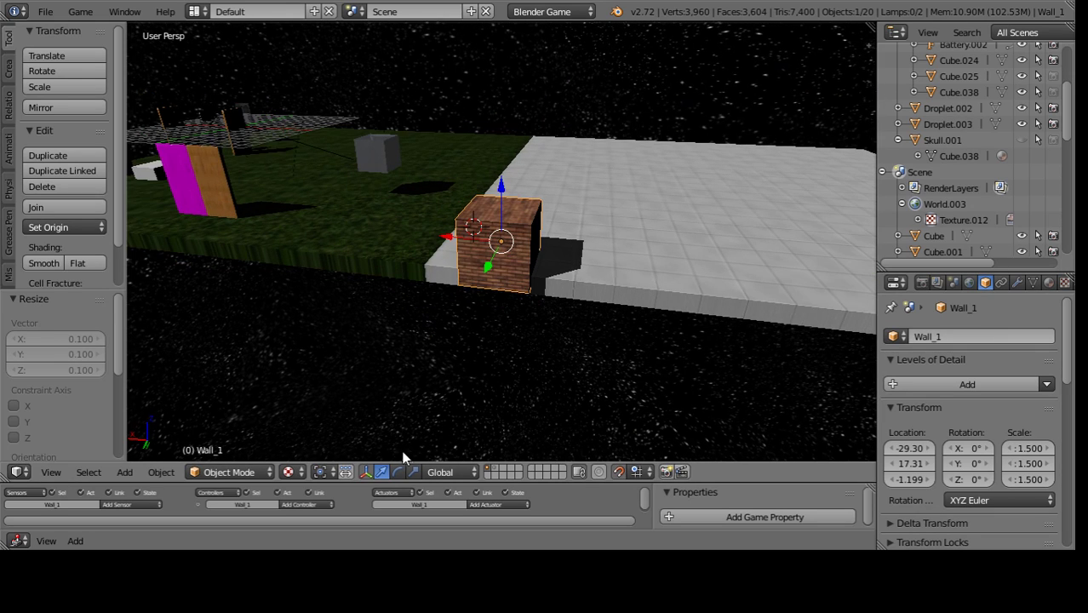
scroll(466, 341, "up", 3)
- Stretch the wall along X and thin it along Y to 7.95 × 0.45 × 1.5
key("s")
key("x")
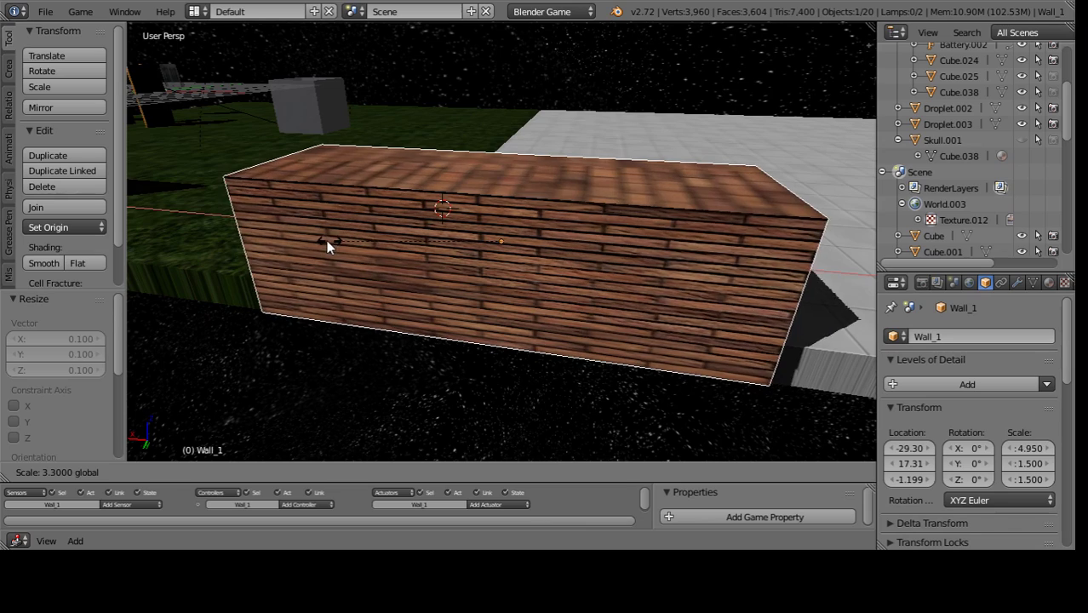
left_click(238, 241)
middle_click_drag(237, 242, 558, 245)
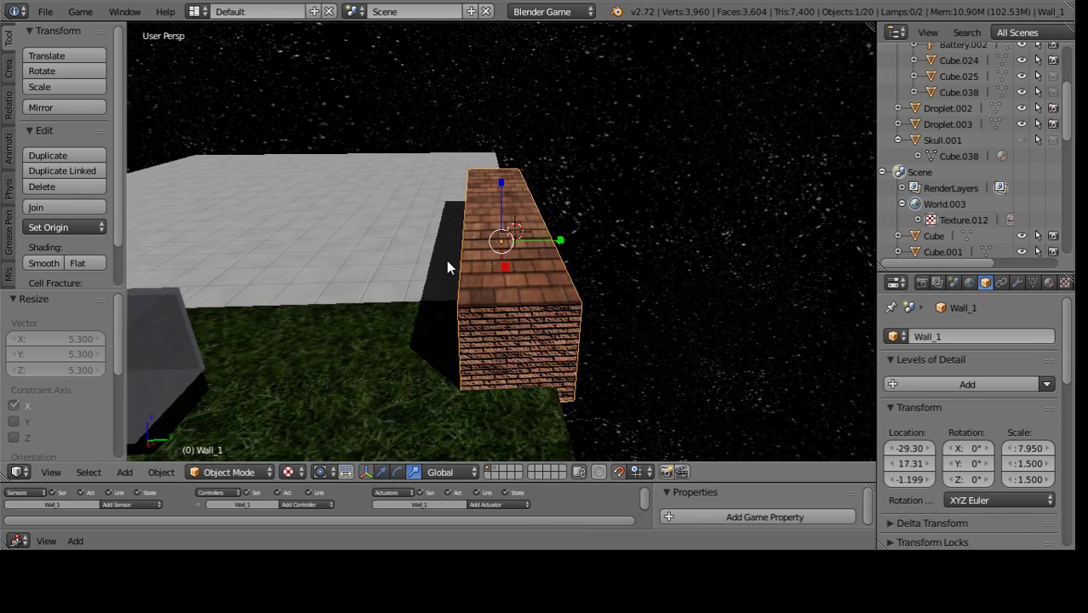
key("s")
key("y")
left_click(521, 243)
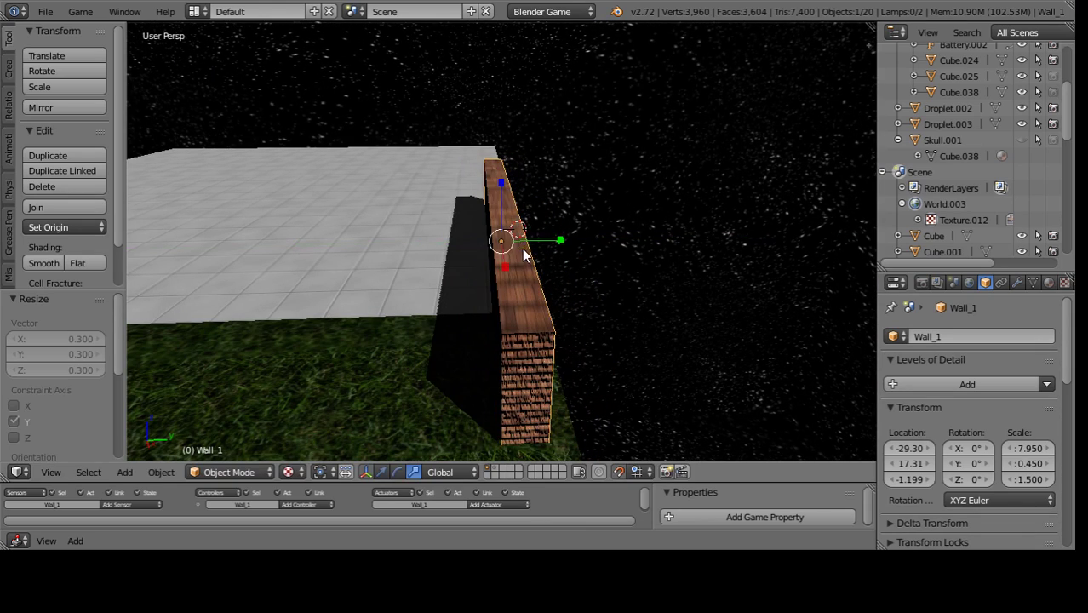
middle_click_drag(522, 249, 416, 285)
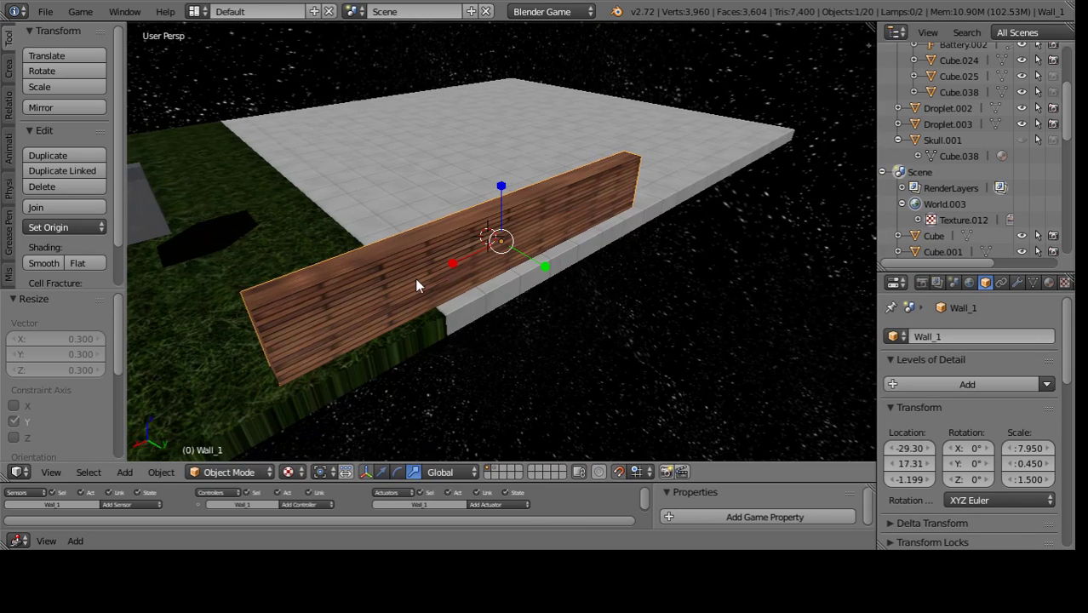
- Shift the wall along Y to 17.86
left_click(542, 265)
scroll(534, 273, "up", 3)
middle_click_drag(534, 273, 557, 267)
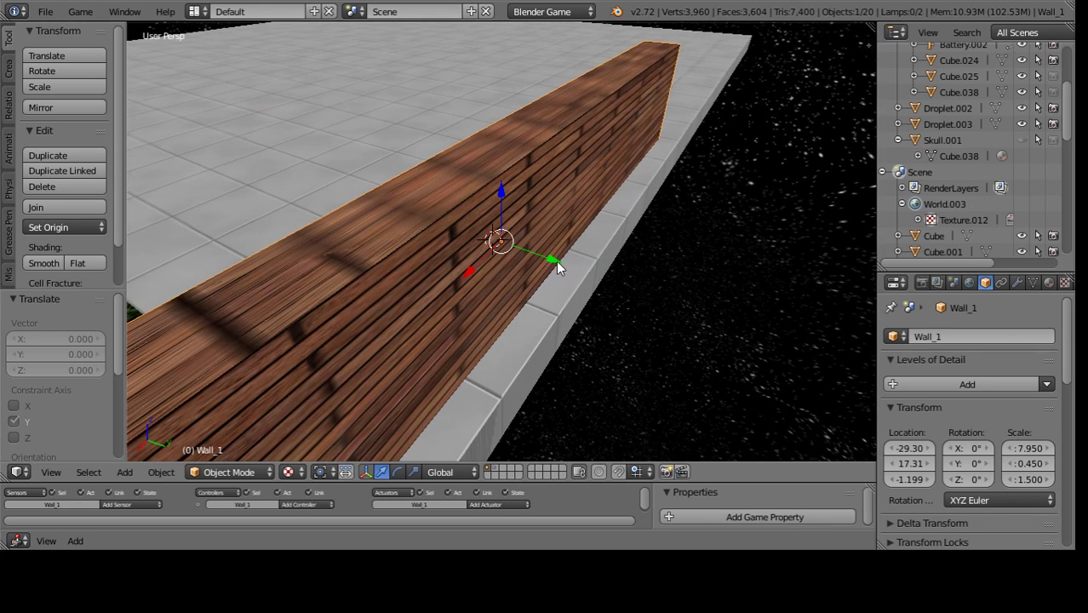
left_click_drag(556, 261, 583, 273)
- Scale the wall by 0.4 then 1.1, to 3.498 × 0.198 × 0.660
key("s")
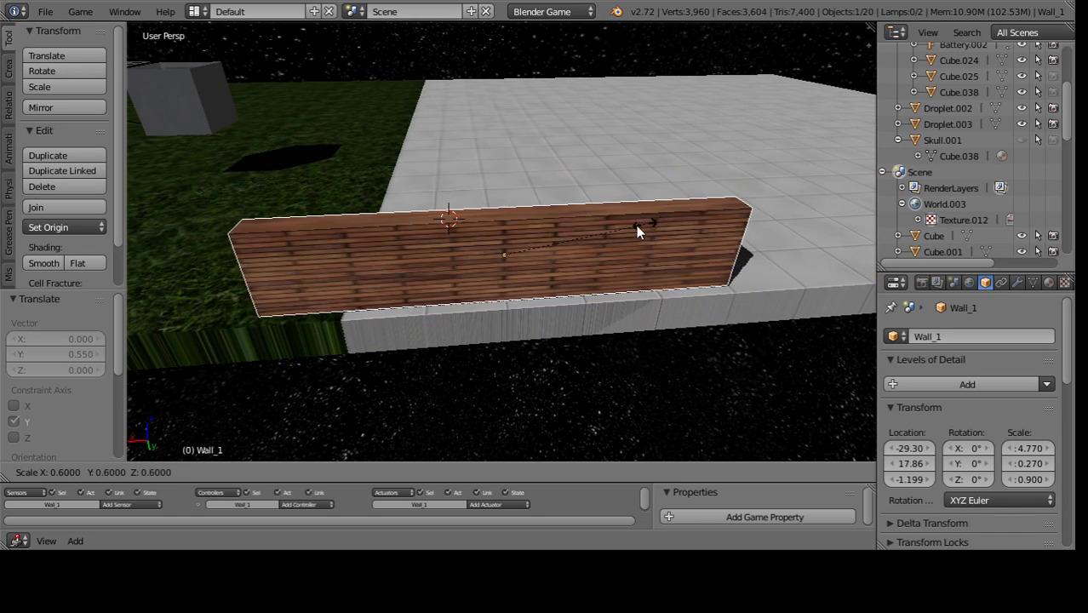
left_click(580, 248)
key("s")
left_click(703, 228)
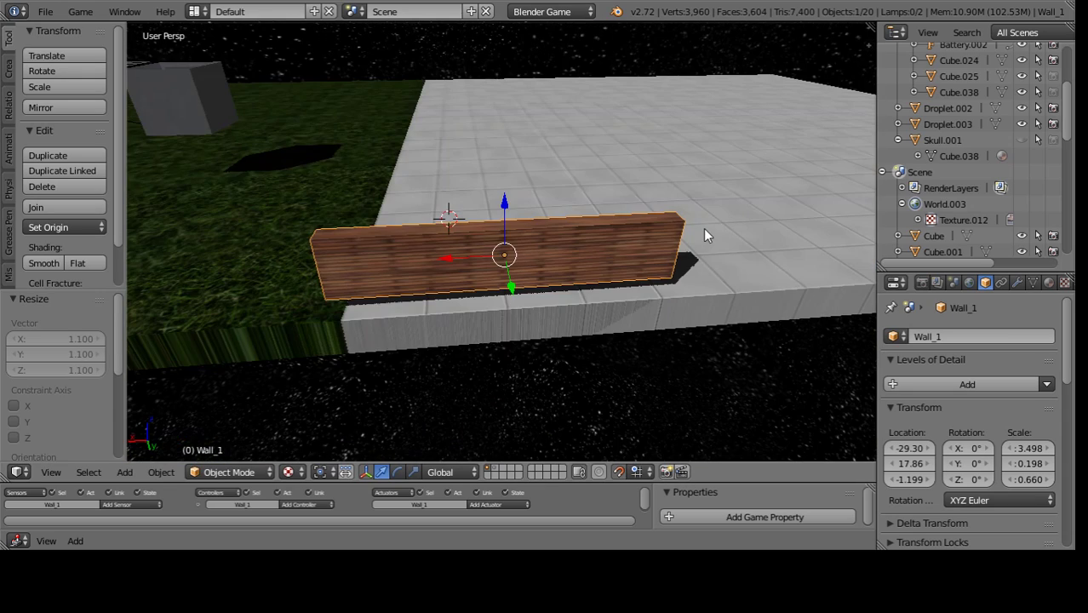
mouse_move(703, 228)
middle_mouse_down()
mouse_move(642, 161)
mouse_move(522, 267)
mouse_move(522, 214)
middle_mouse_up()
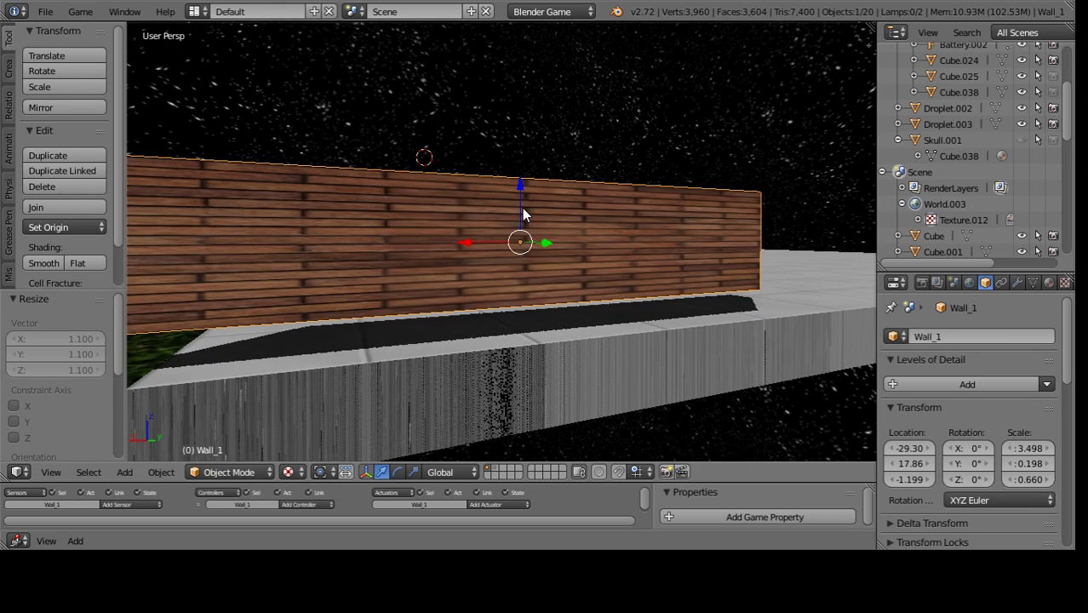
- Move the wall along Z, Y and X to X −29.55, Y 18.11, Z −1.546
key("g")
key("z")
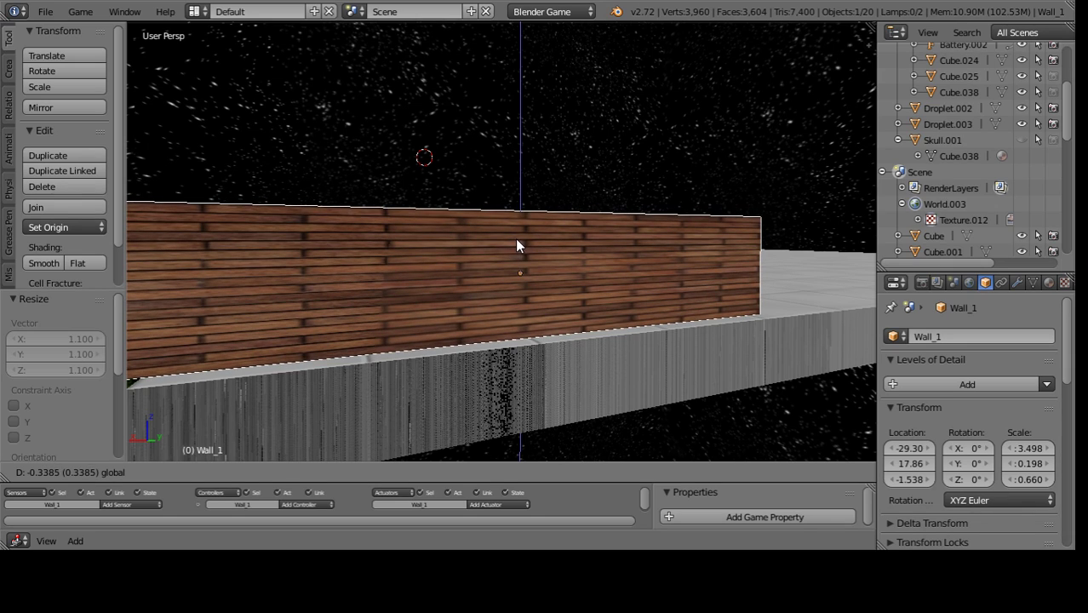
left_click(514, 241)
key("g")
key("y")
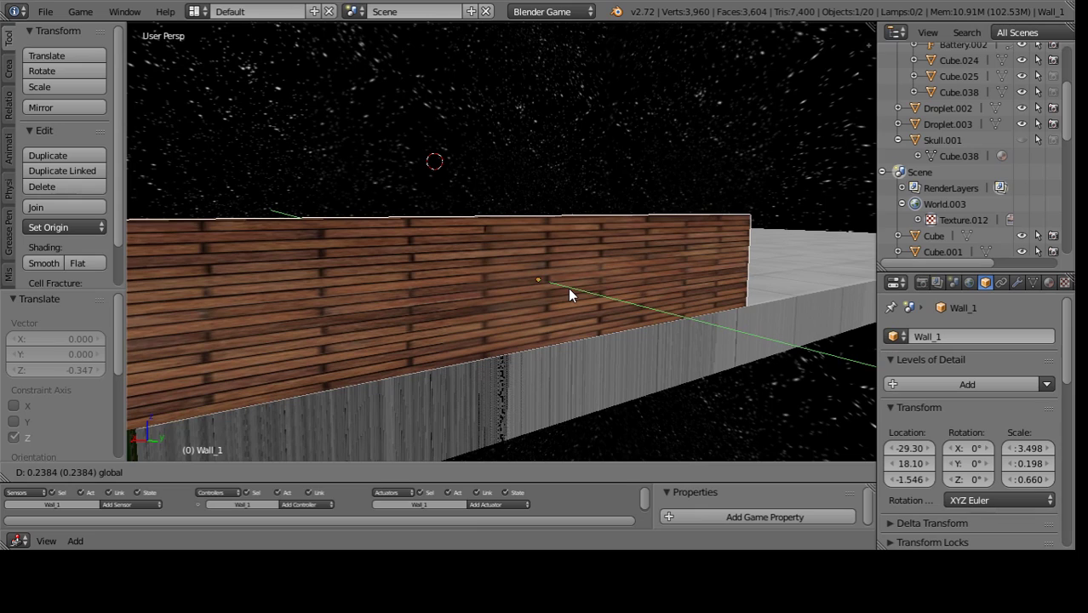
left_click(569, 287)
scroll(515, 286, "down", 2)
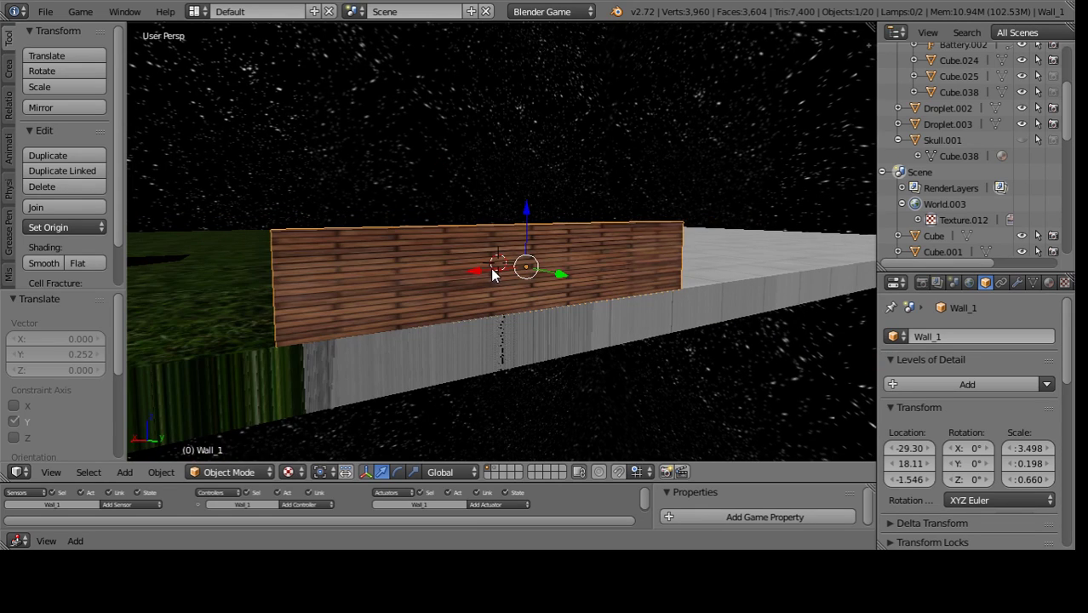
key("g")
key("x")
left_click(503, 278)
- Test the scene from the camera view in the running game
key("KP_0")
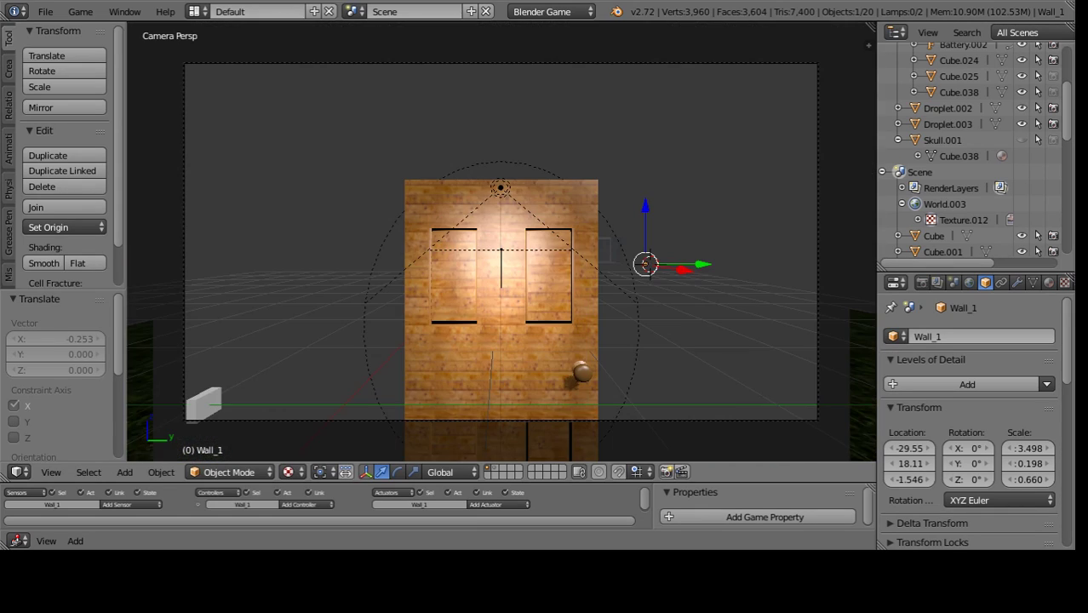
key("p")
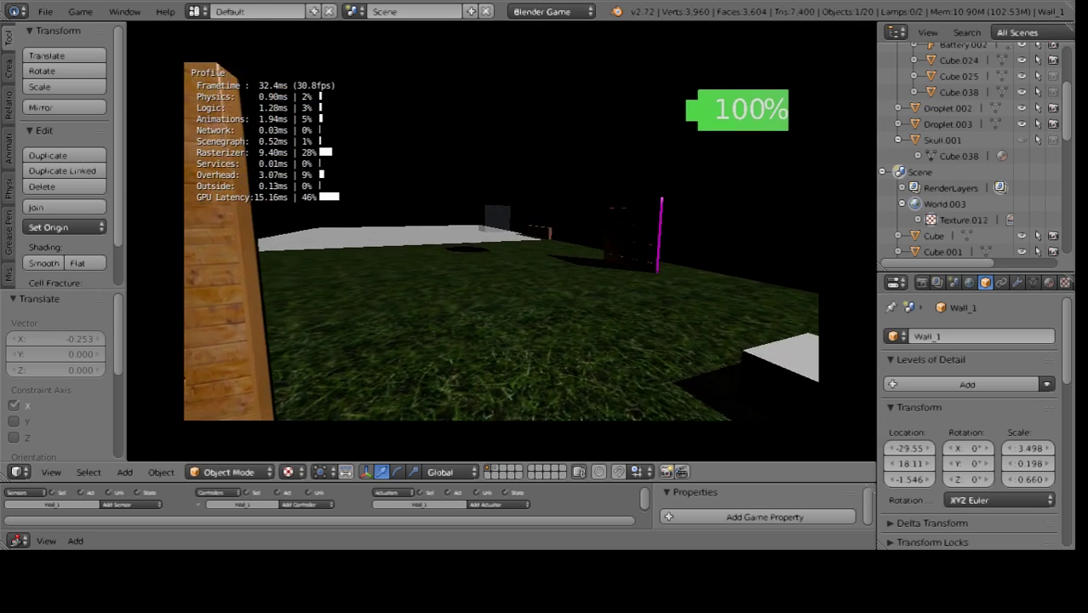
key("Escape")
- Move the wall to X −0.559, Y 7.116 and replay the game from the camera
scroll(528, 273, "down", 3)
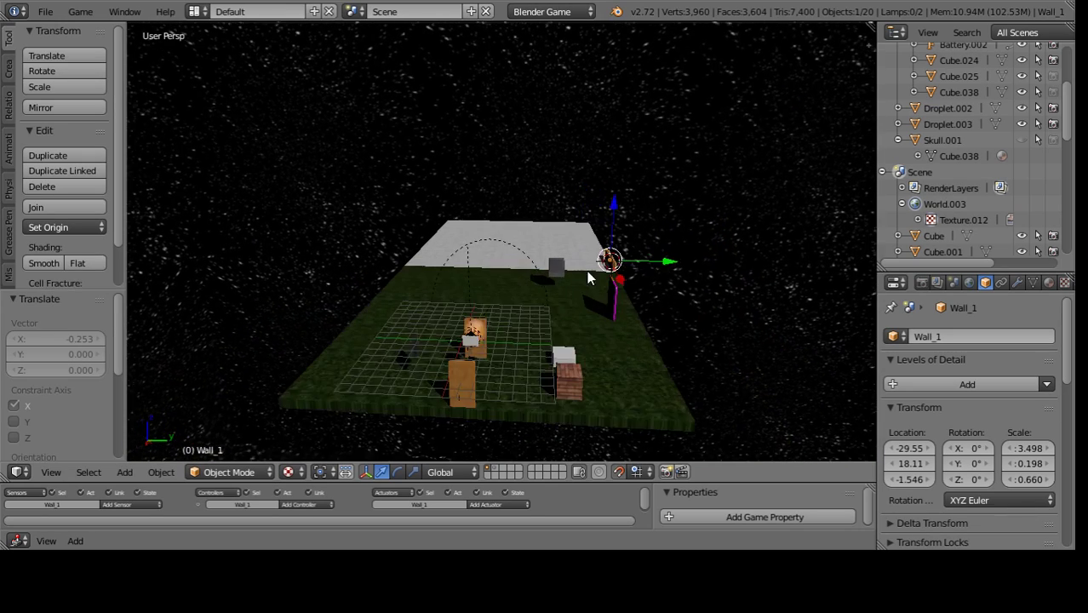
mouse_move(643, 291)
left_mouse_down()
mouse_move(693, 359)
mouse_move(585, 349)
mouse_move(555, 398)
left_mouse_up()
key("KP_0")
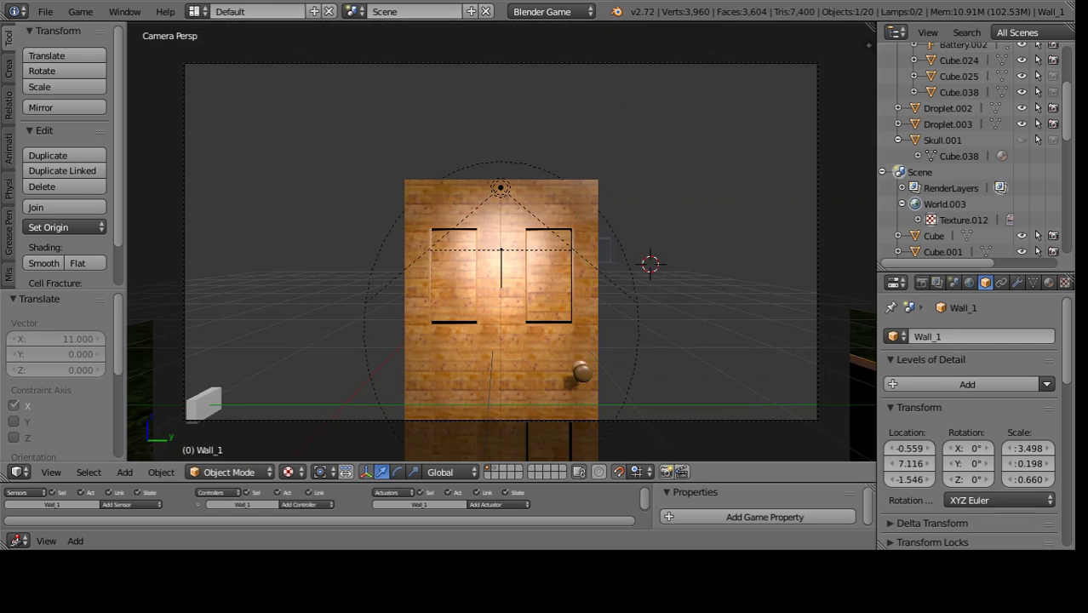
key("p")
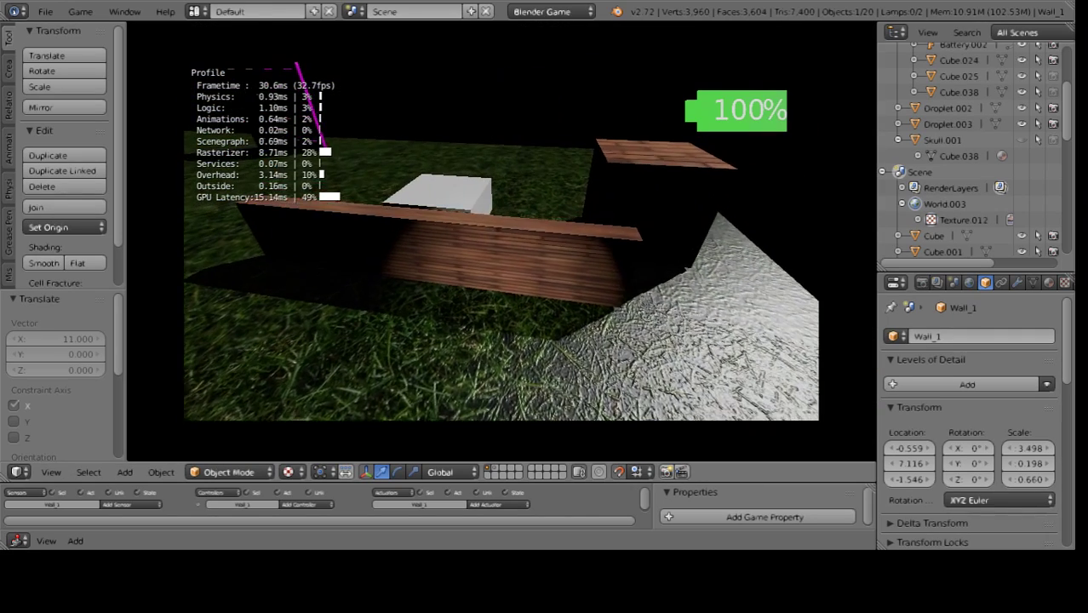
- Stop the game and select the spot lamp Spot.001
key("Escape")
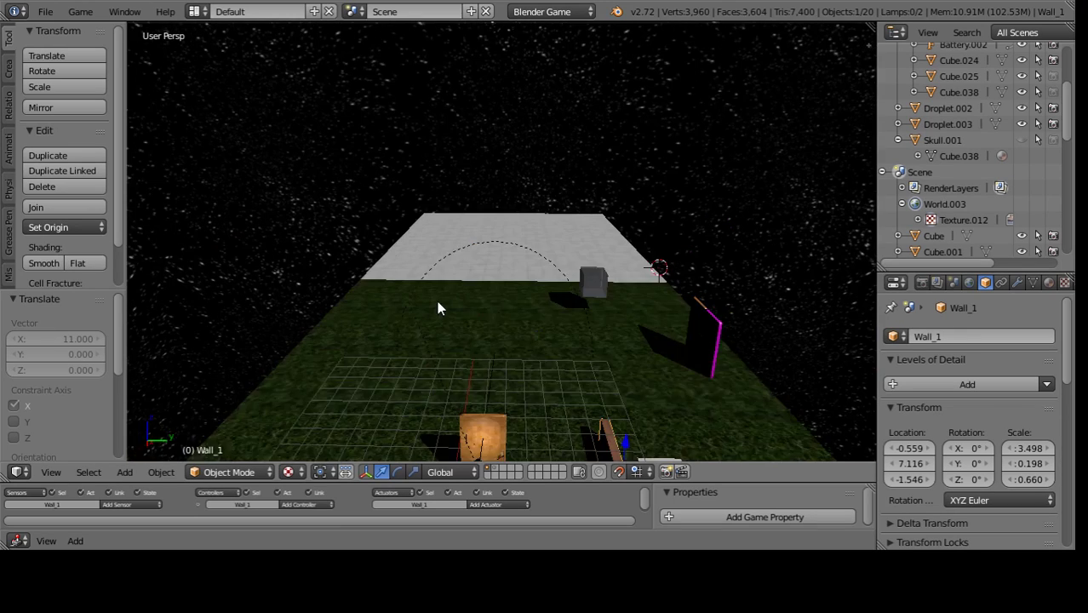
left_click(494, 247)
left_click(493, 247)
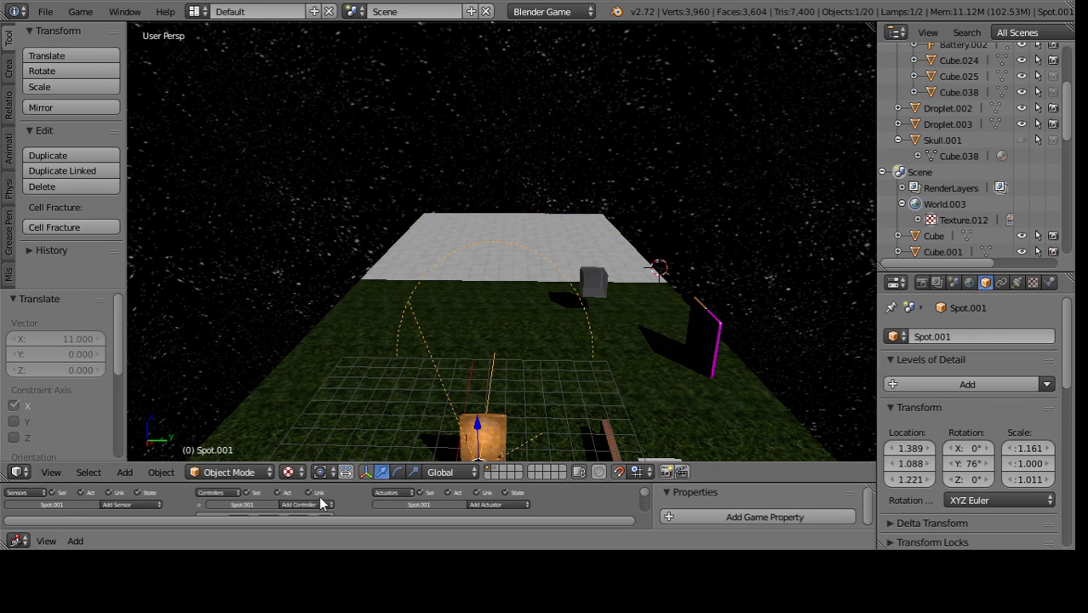
scroll(256, 502, "down", 3)
scroll(240, 500, "down", 2)
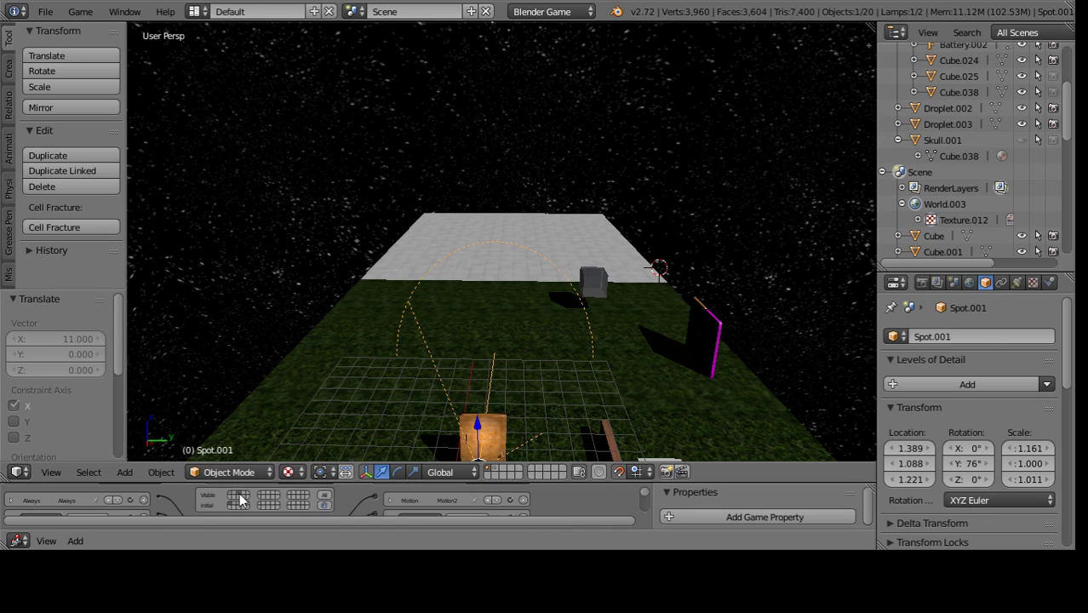
scroll(234, 502, "up", 2)
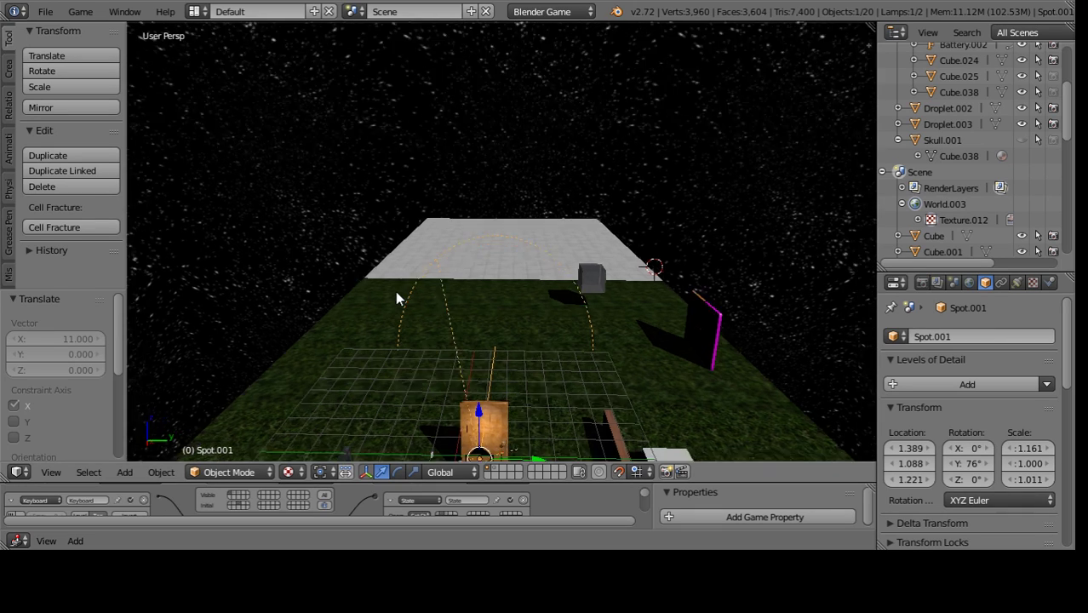
- Run another camera-view game test, stop it, and select Wall_1
key("KP_0")
key("p")
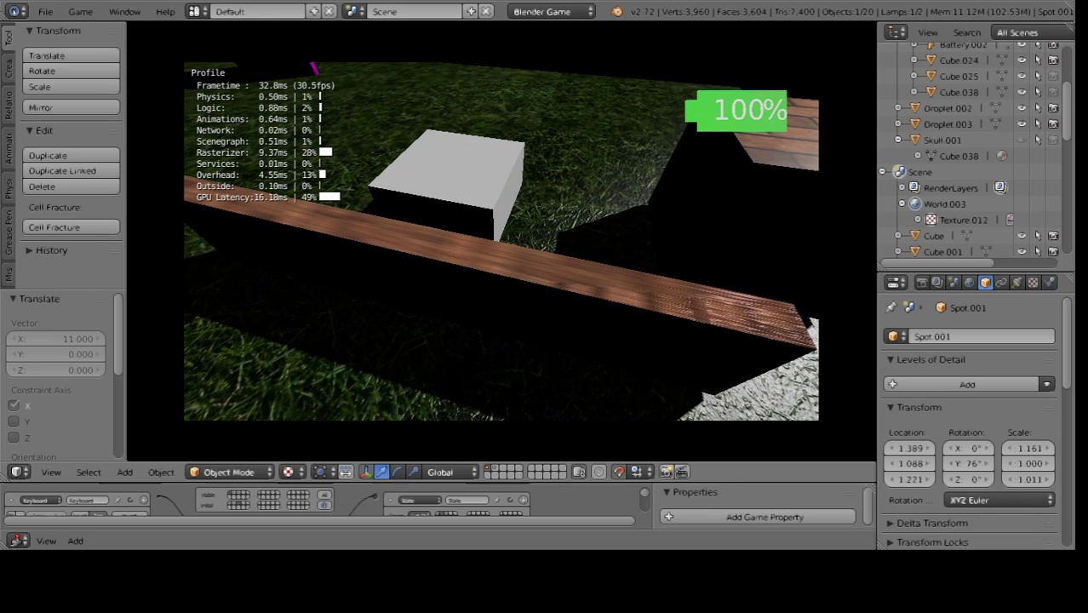
key("Escape")
middle_click_drag(461, 282, 434, 330)
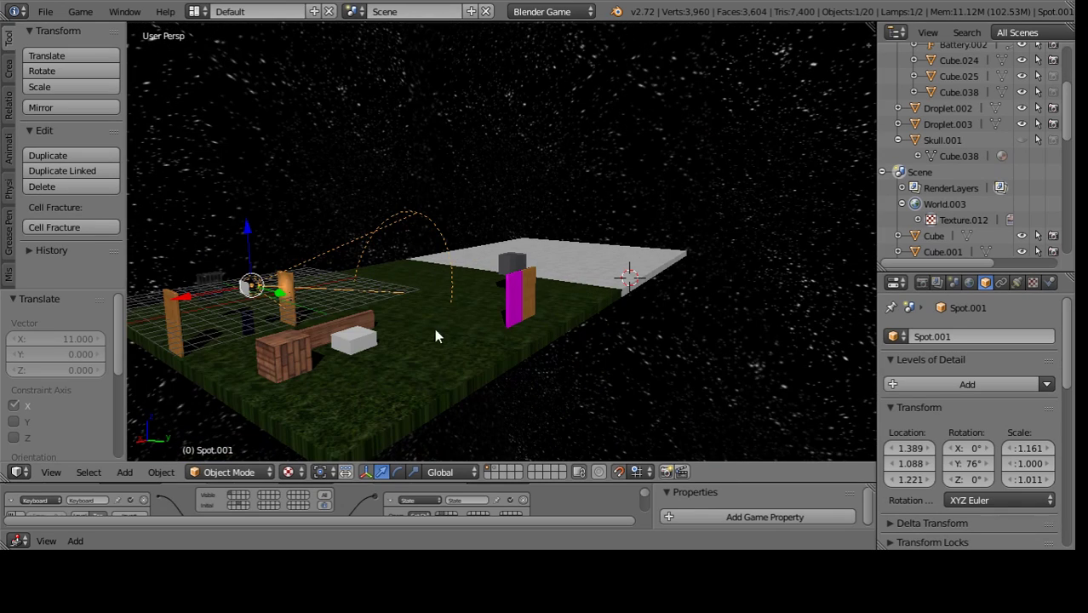
right_click(297, 330)
- Scale Wall_1 taller to Z 0.990, raise it to Z −1.220, and play from camera
key("KP_Decimal")
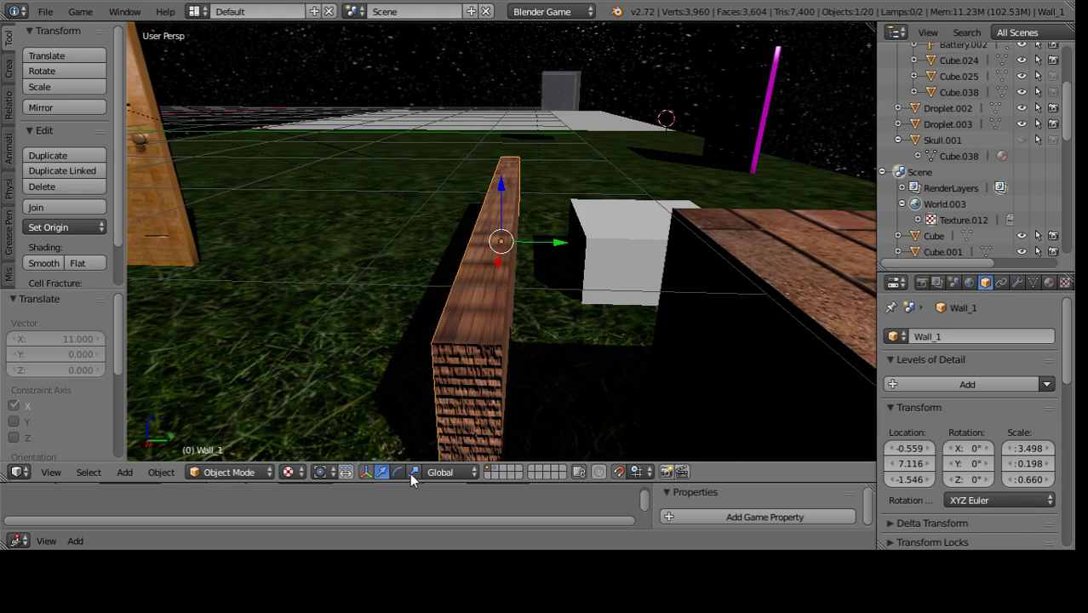
left_click(412, 472)
mouse_move(414, 472)
middle_mouse_down()
mouse_move(564, 301)
mouse_move(495, 208)
middle_mouse_up()
mouse_move(507, 200)
left_mouse_down()
mouse_move(502, 162)
mouse_move(484, 178)
left_mouse_up()
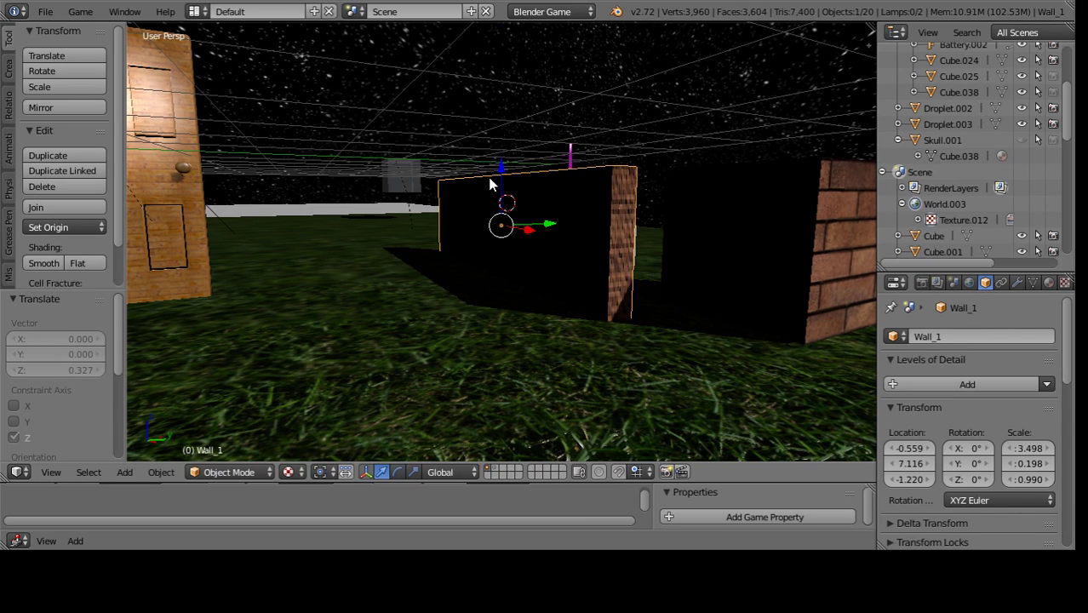
key("KP_0")
key("p")
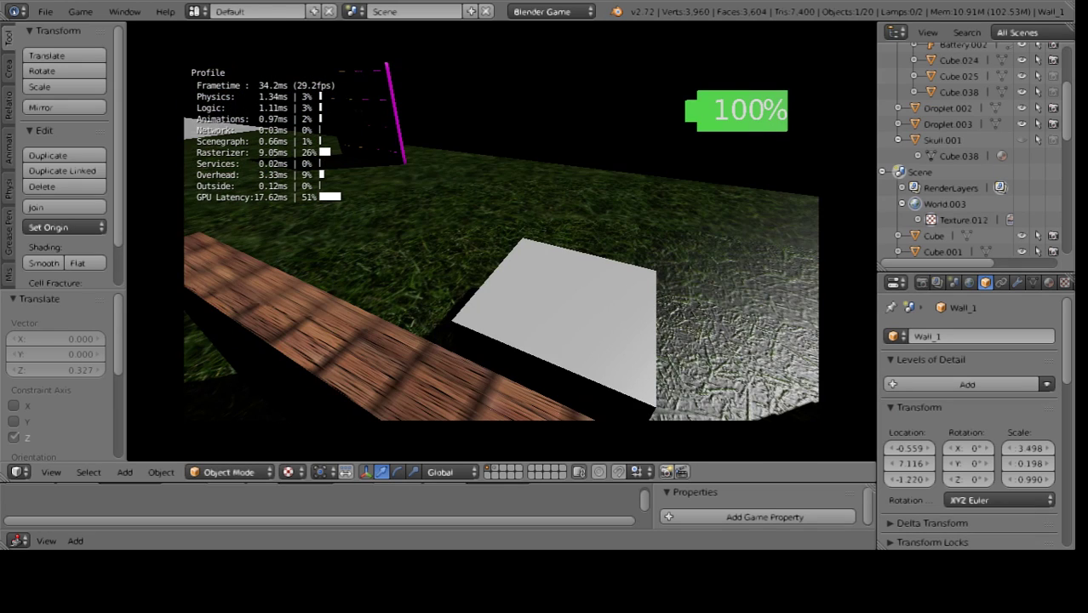
- Leave game mode and move Wall_1 along X and Y onto the tiled plate's edge
key("Escape")
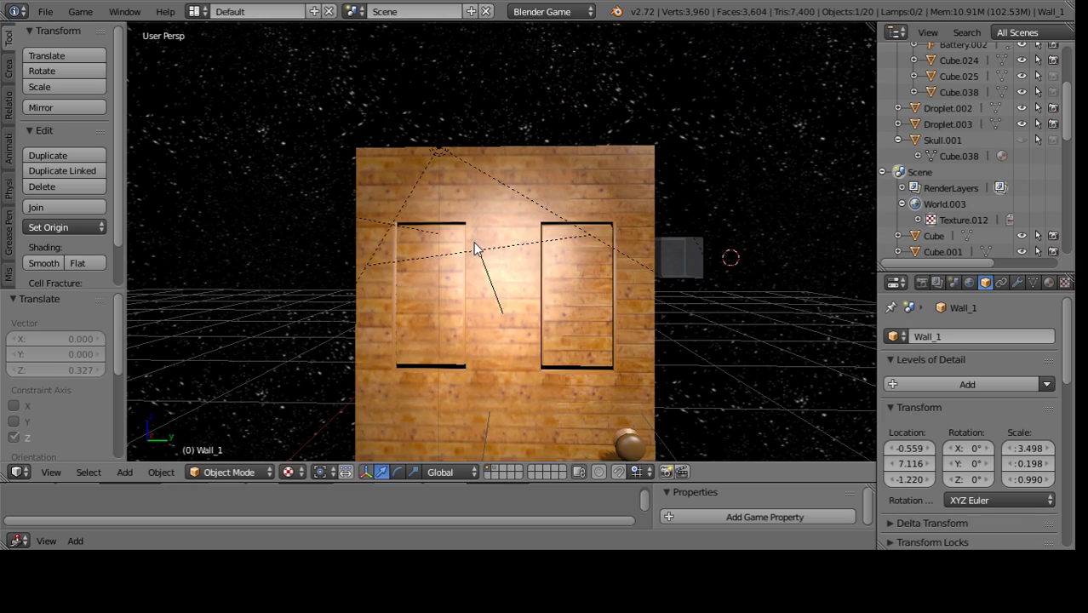
mouse_move(440, 264)
middle_mouse_down()
mouse_move(479, 336)
mouse_move(502, 344)
middle_mouse_up()
scroll(517, 349, "down", 5)
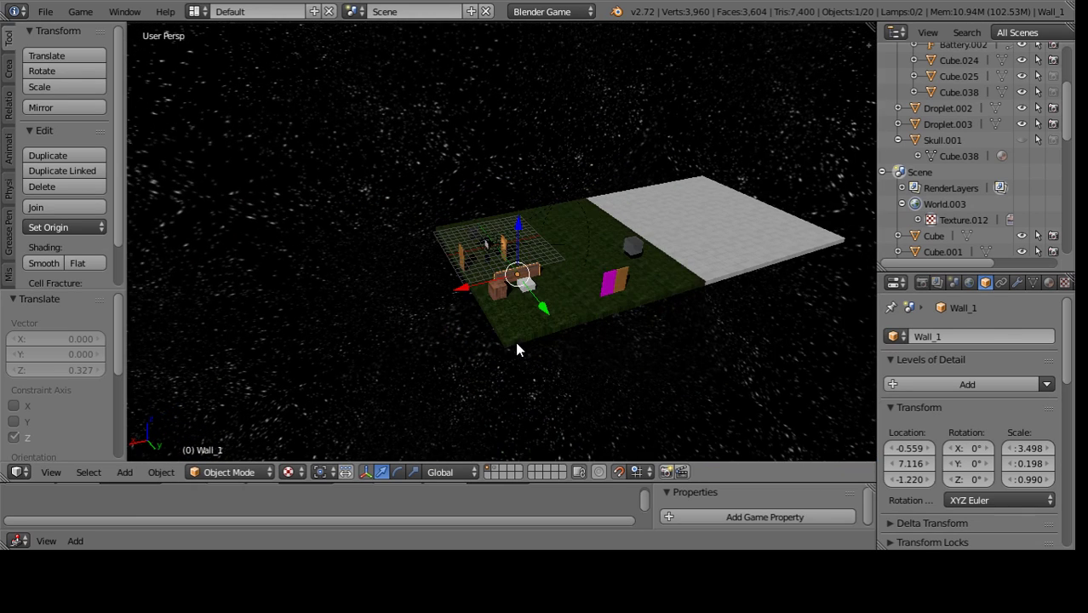
mouse_move(475, 287)
left_mouse_down()
mouse_move(611, 284)
mouse_move(625, 247)
left_mouse_up()
left_click_drag(714, 255, 715, 272)
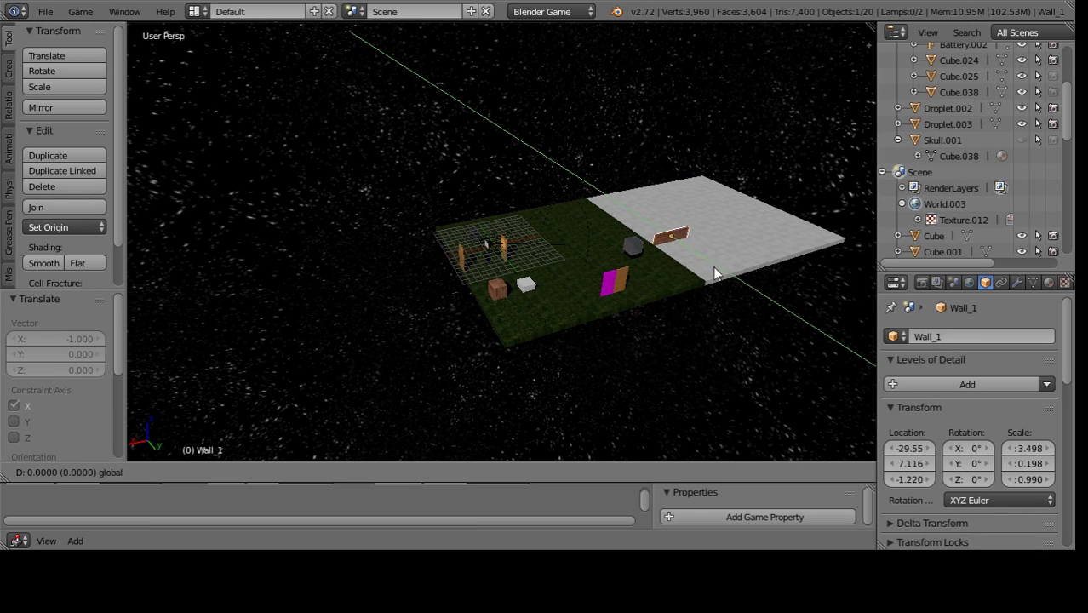
left_click(743, 303)
key("KP_Decimal")
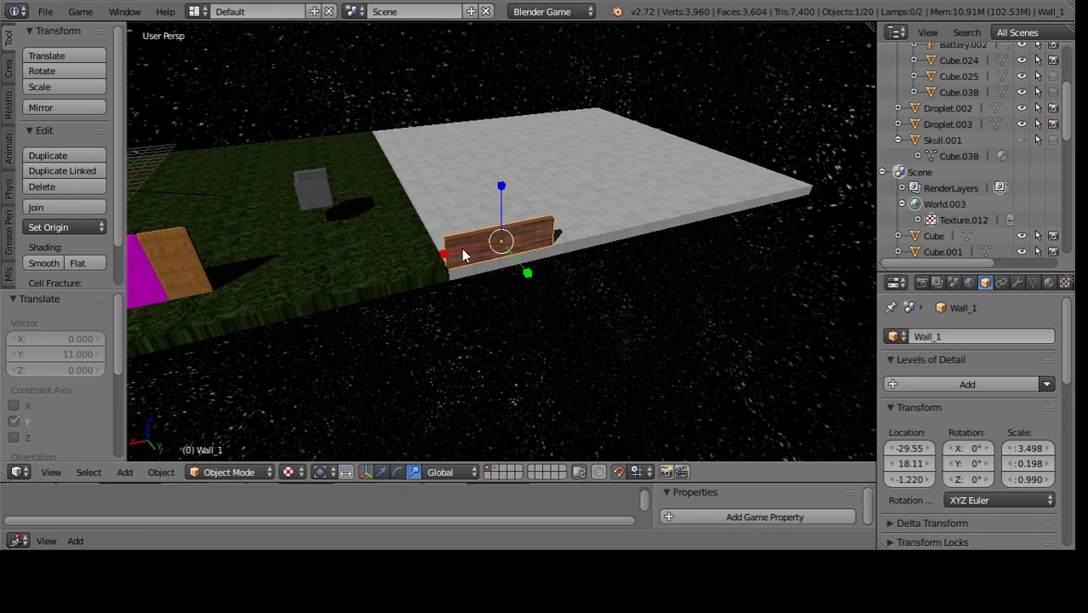
- Stretch Wall_1 lengthwise along X and shift it 10 units along X
key("s")
key("x")
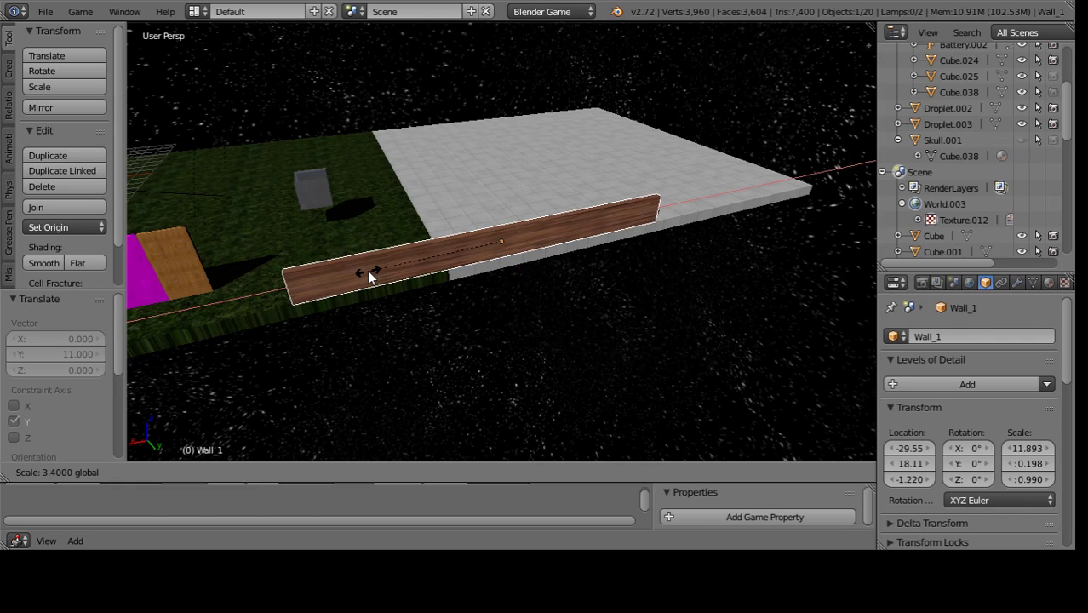
left_click(367, 271)
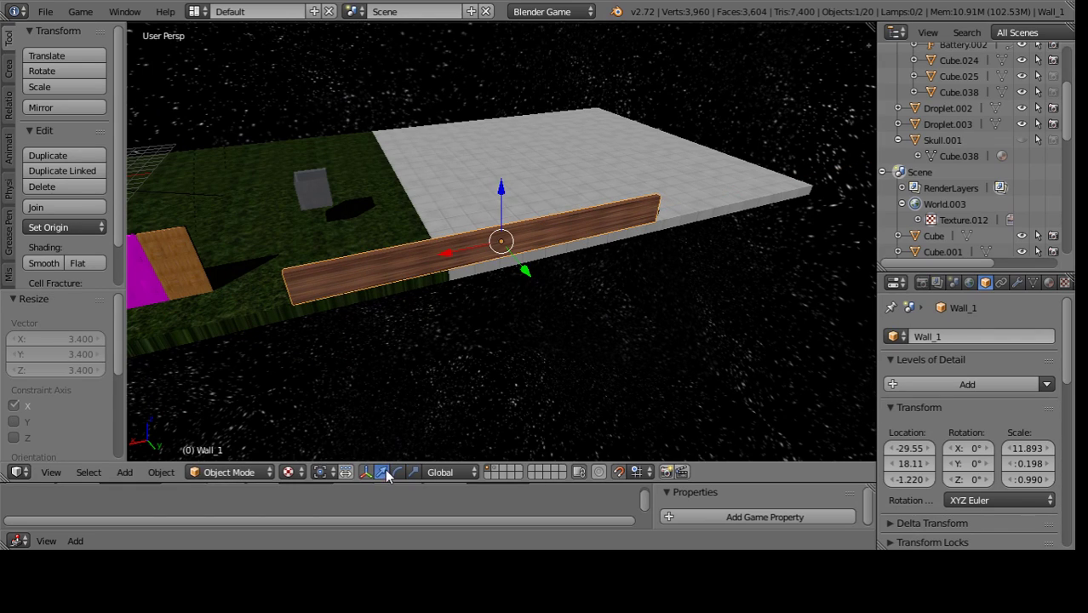
key("g")
key("x")
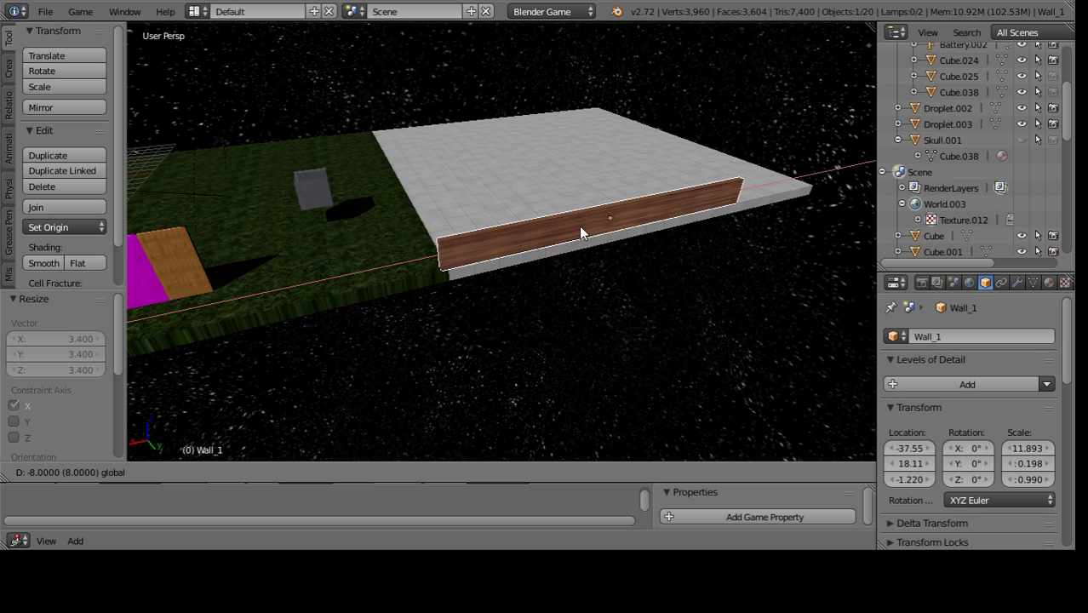
left_click(587, 224)
- Shift Wall_1 a further 3 units along X
middle_click_drag(609, 225, 546, 256)
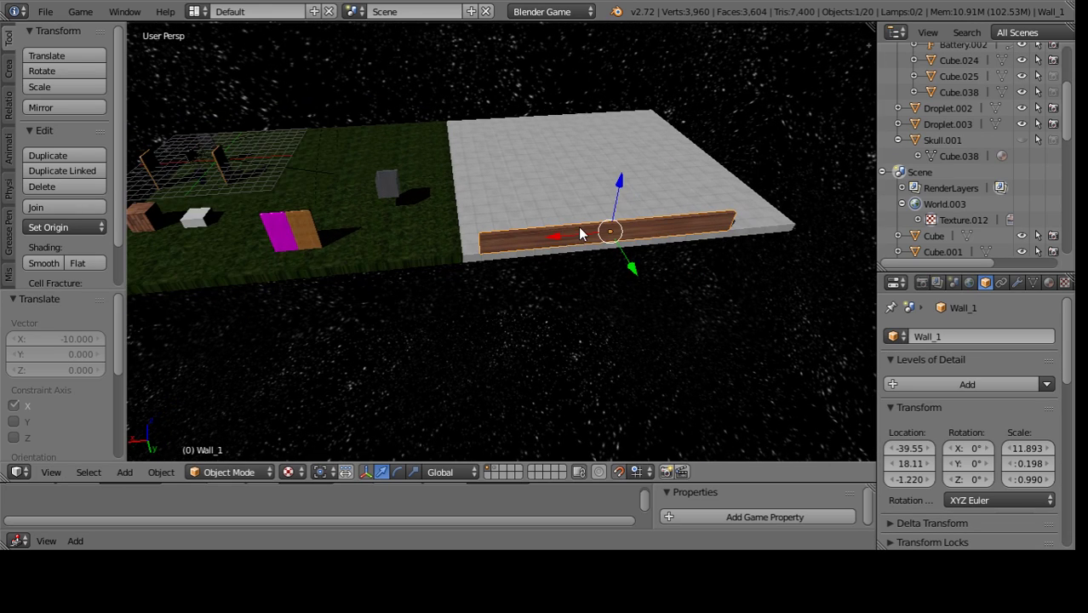
key("g")
key("x")
left_click(604, 233)
key("KP_Decimal")
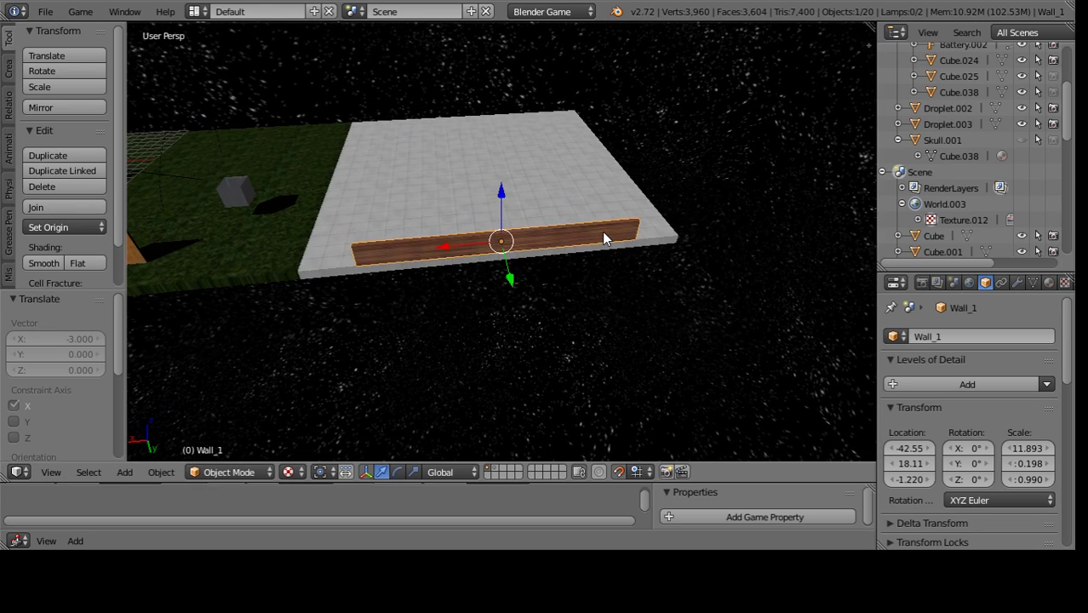
scroll(361, 400, "down", 1)
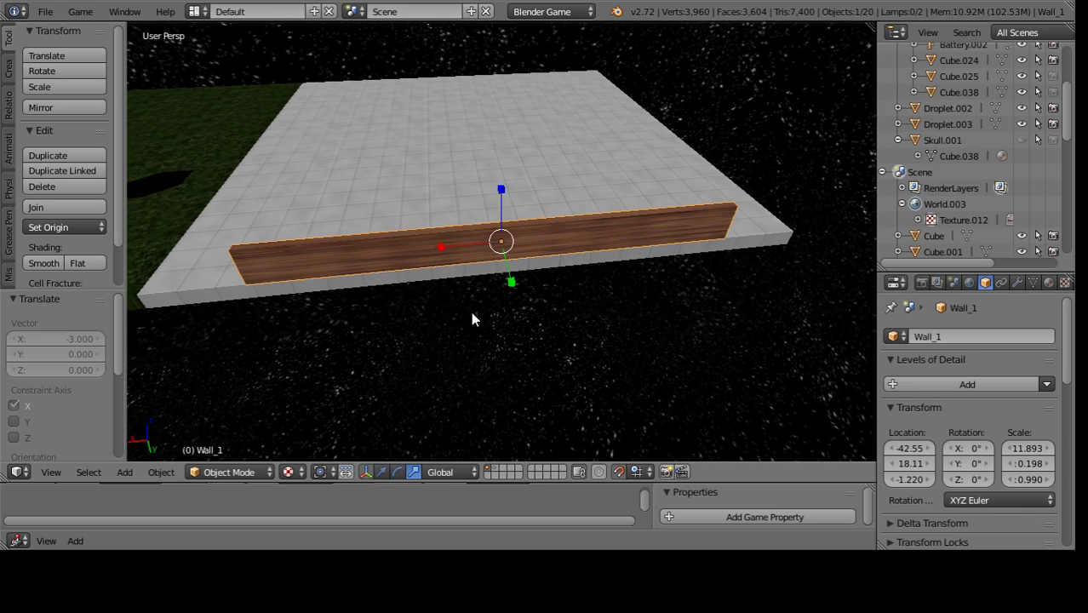
scroll(459, 289, "down", 2)
- Scale Wall_1 by 1.3 along X and nudge it slightly along X to line the plate edge
key("s")
key("x")
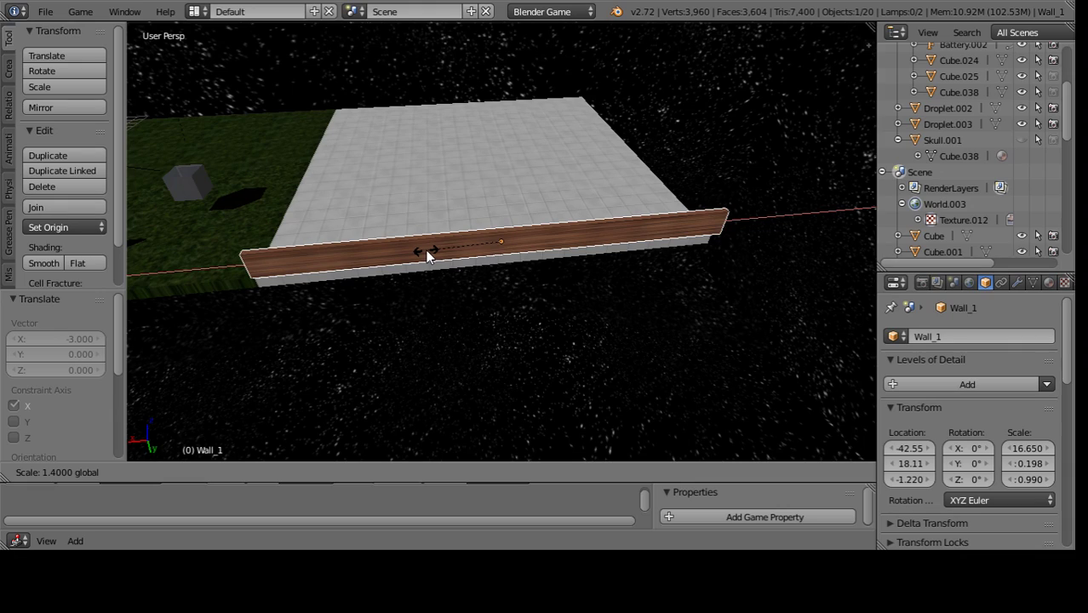
type("1.")
type("355")
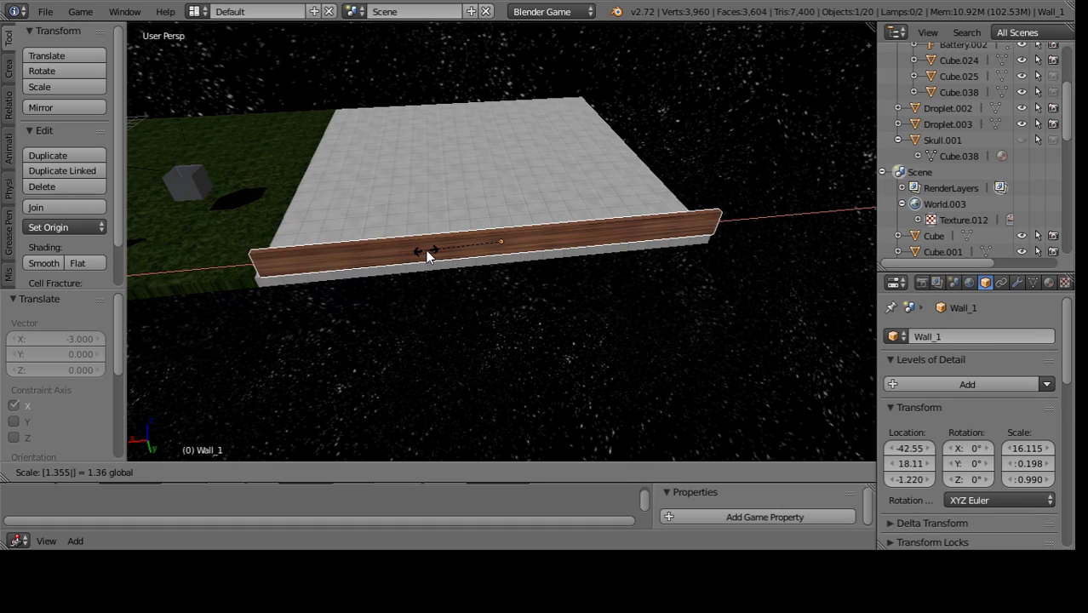
key("Return")
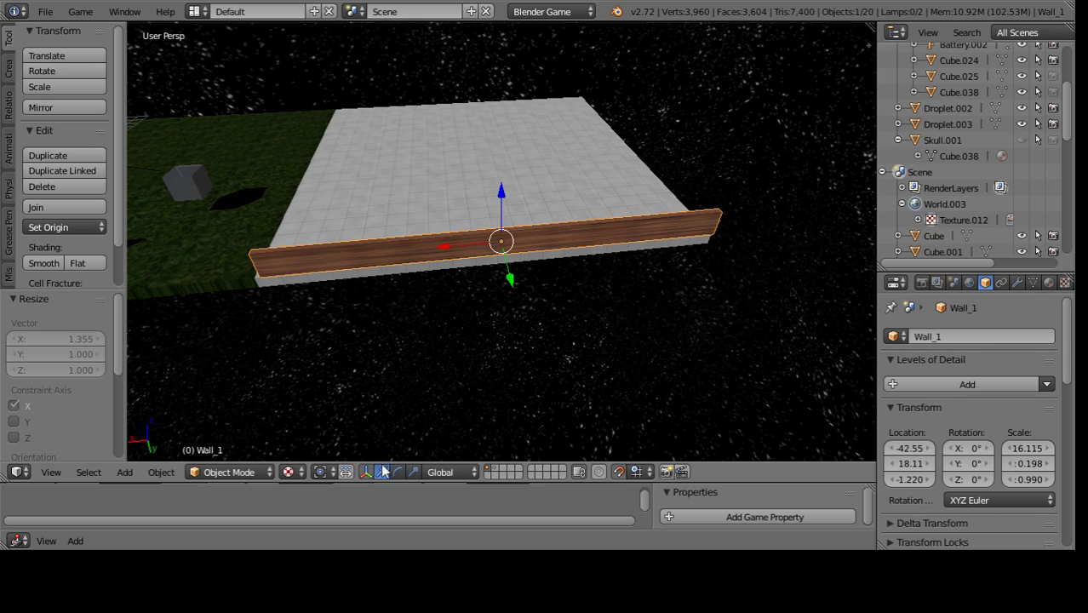
left_click_drag(457, 254, 453, 253)
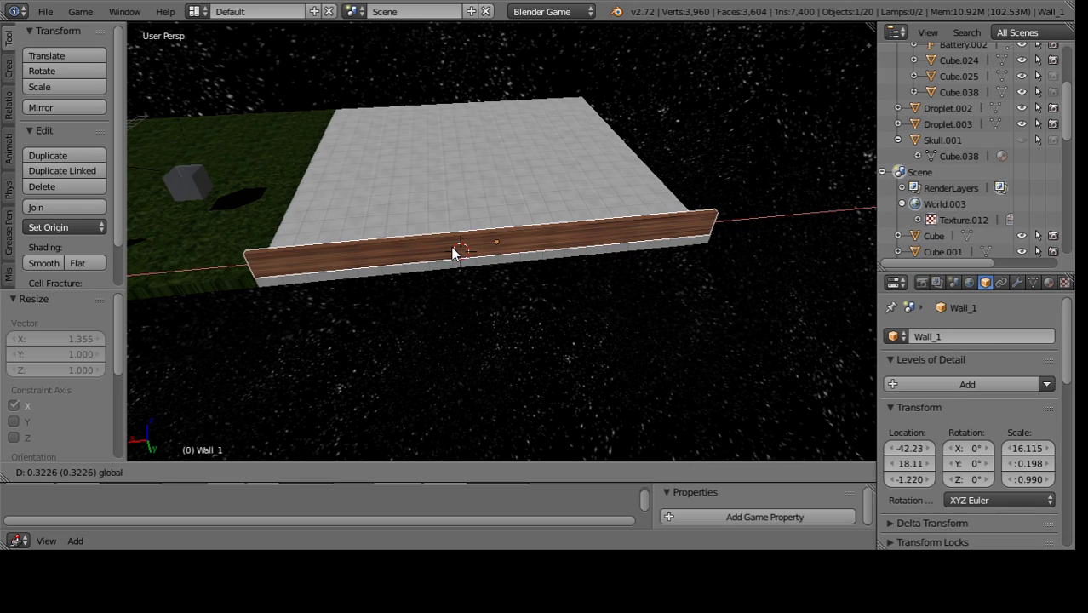
left_click(455, 252)
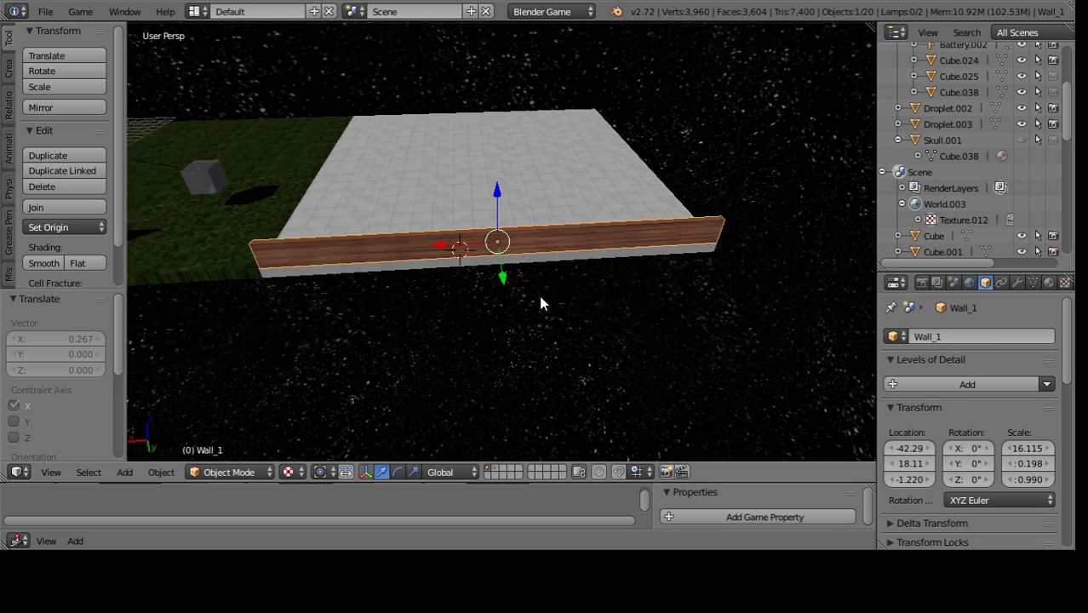
middle_click_drag(537, 299, 502, 245)
- Show Wall_1's texture settings and select the brick texture Texture.044
scroll(502, 245, "up", 2)
scroll(503, 245, "up", 4)
scroll(525, 258, "up", 2)
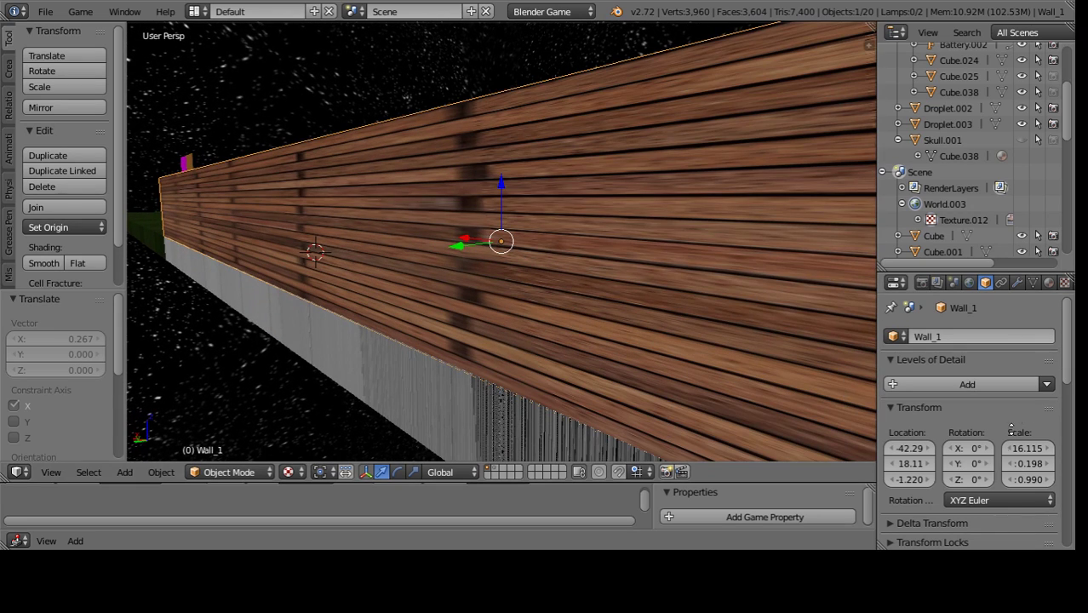
left_click(1064, 282)
scroll(937, 383, "up", 5)
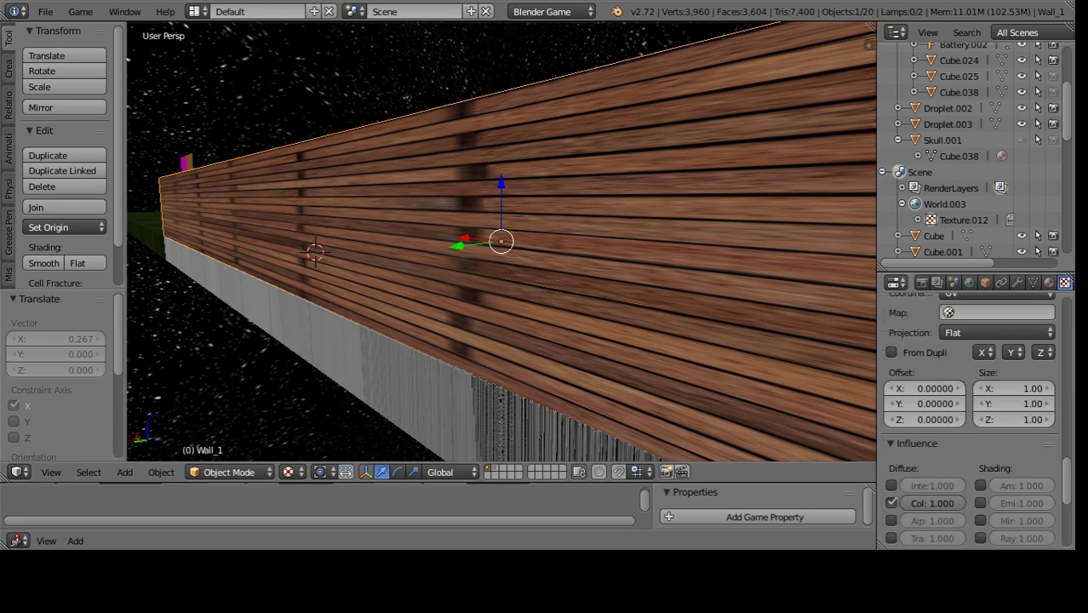
scroll(909, 314, "up", 5)
scroll(936, 469, "up", 3)
scroll(960, 548, "up", 1)
left_click(927, 352)
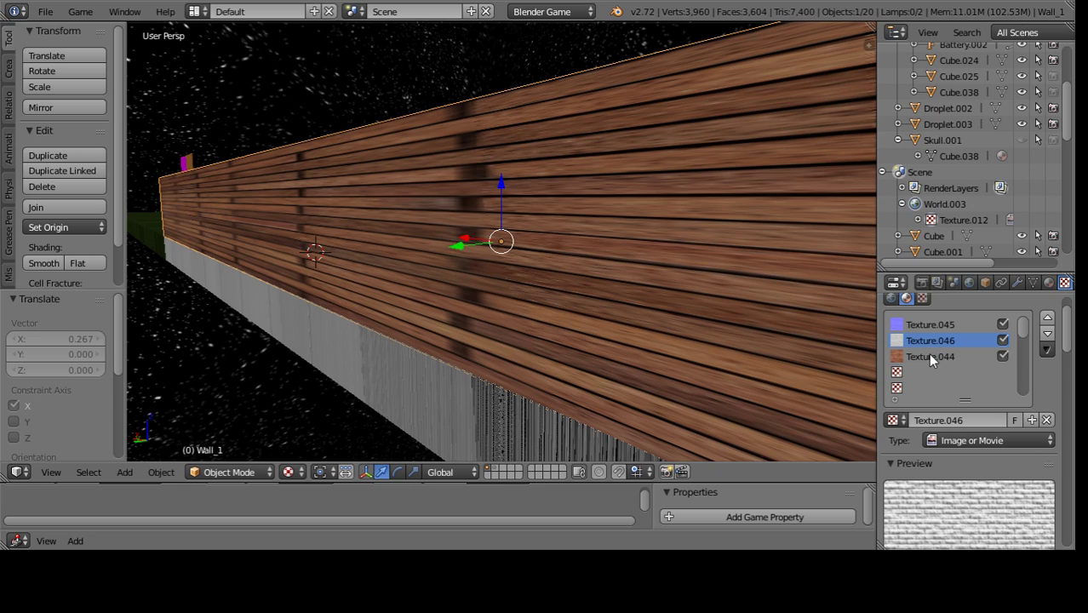
- Set Texture.044's mapping Size X to 15 so the bricks repeat along the wall
scroll(949, 514, "down", 3)
scroll(970, 468, "down", 5)
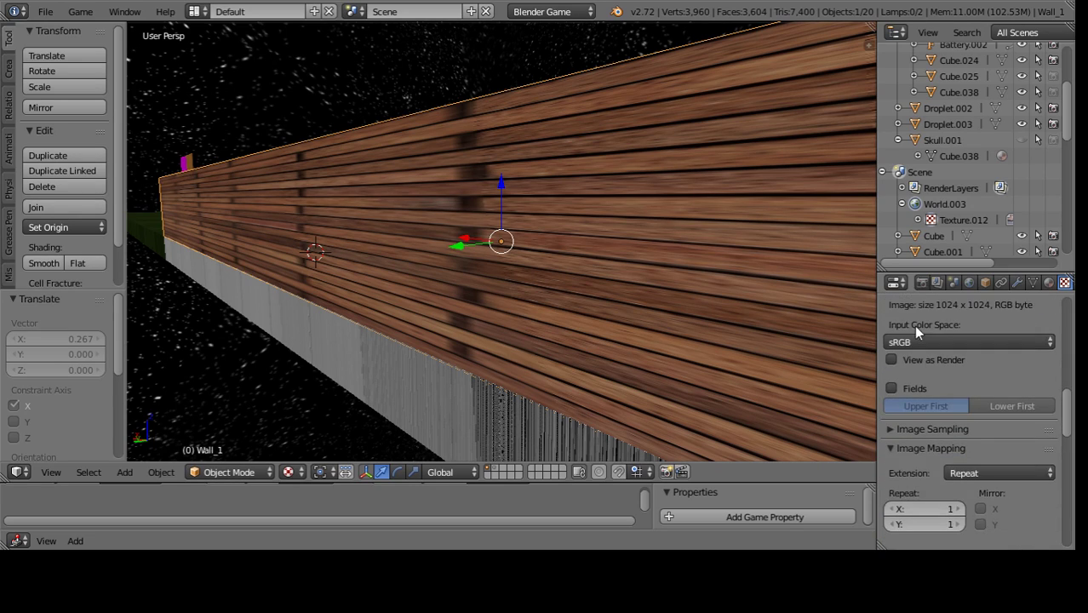
scroll(996, 408, "down", 4)
scroll(1030, 358, "down", 4)
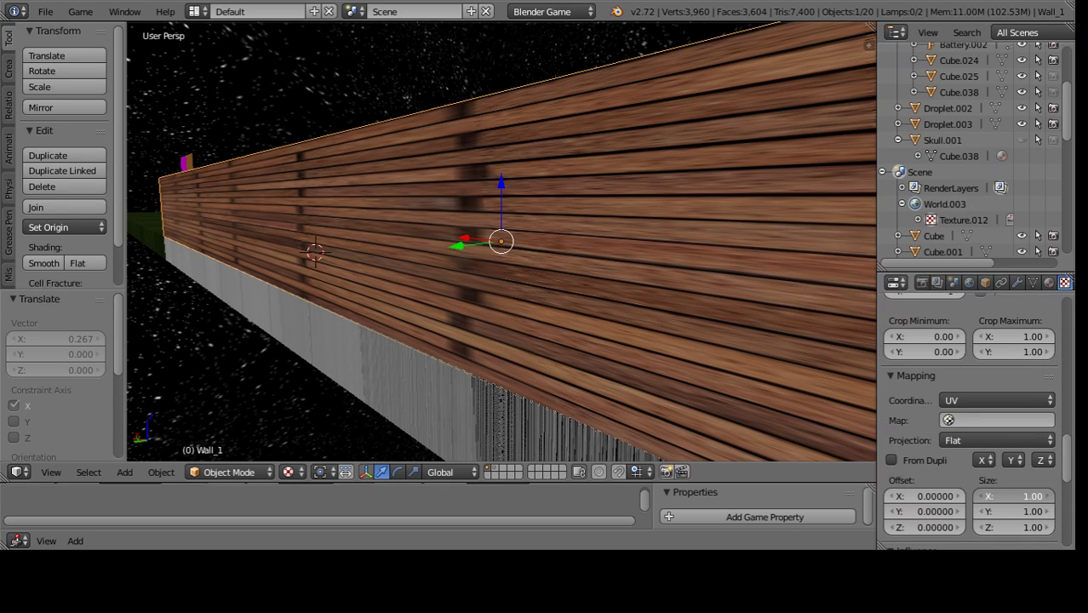
left_click(1012, 510)
key("Return")
key("Return")
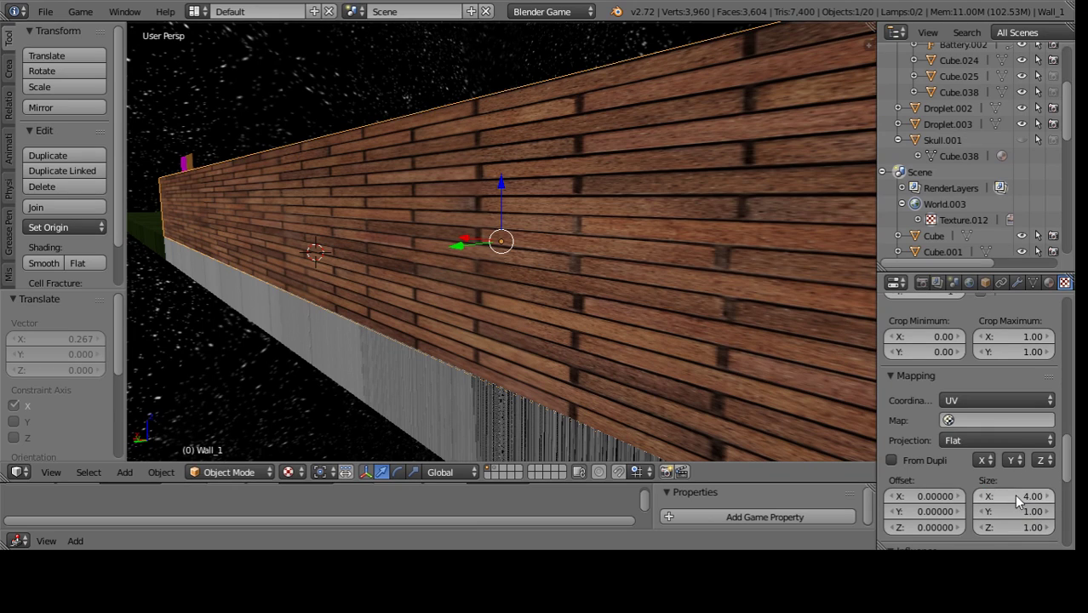
type("15")
key("Return")
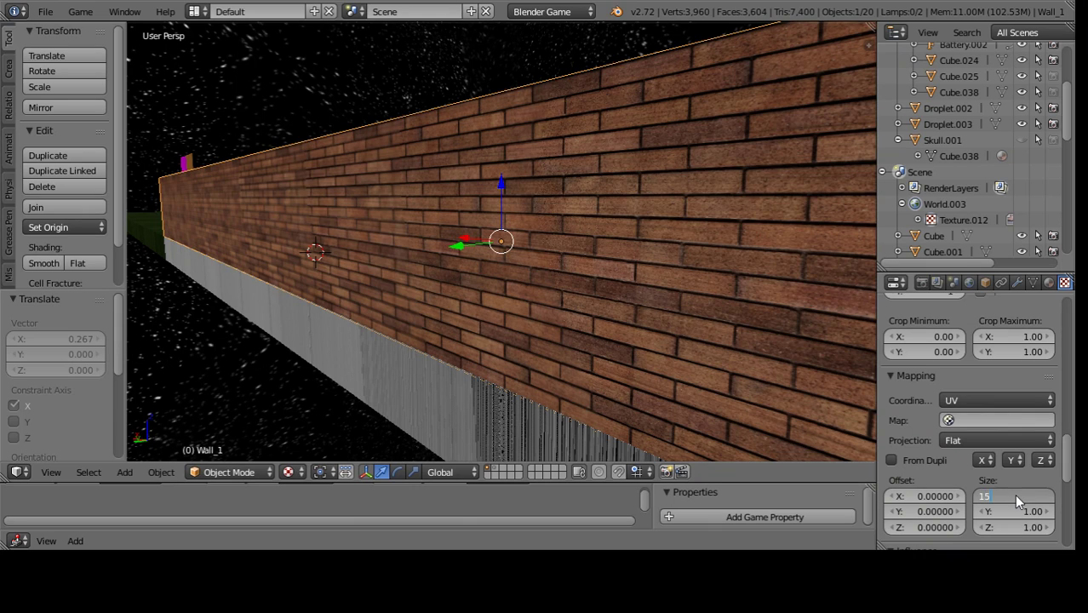
key("Return")
scroll(979, 426, "up", 5)
scroll(978, 426, "up", 5)
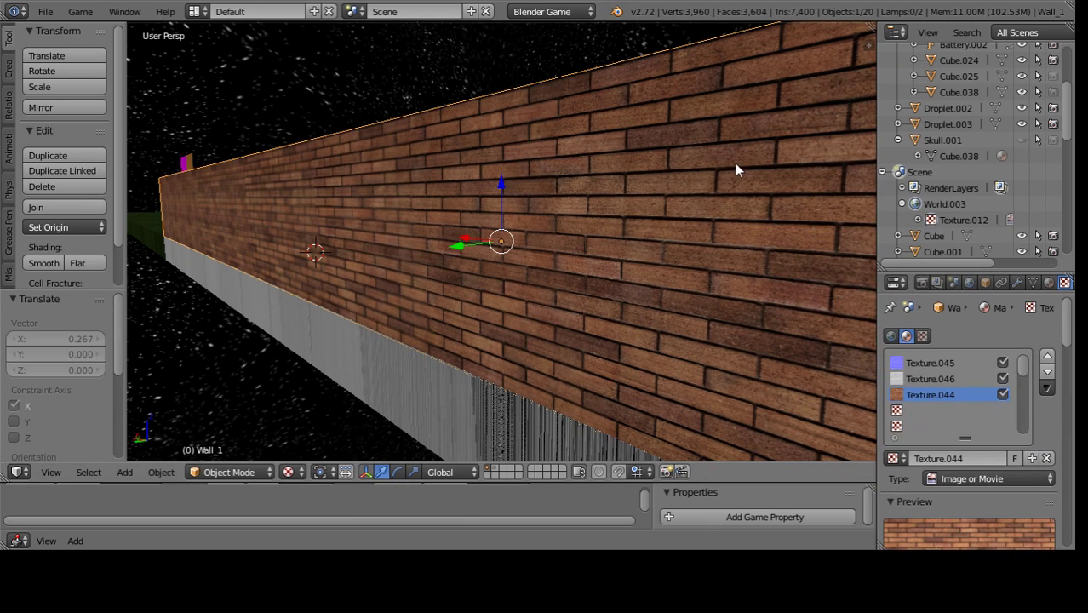
mouse_move(737, 170)
middle_mouse_down()
mouse_move(410, 189)
mouse_move(448, 165)
mouse_move(372, 164)
middle_mouse_up()
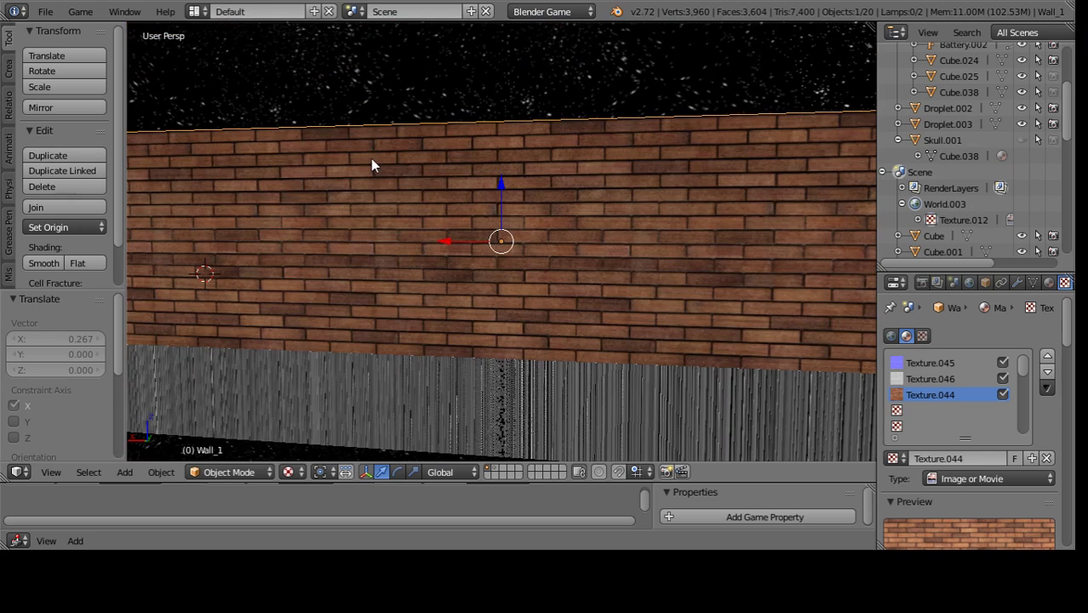
- Set the Texture.046 slot's mapping Size X to 13
left_click(928, 379)
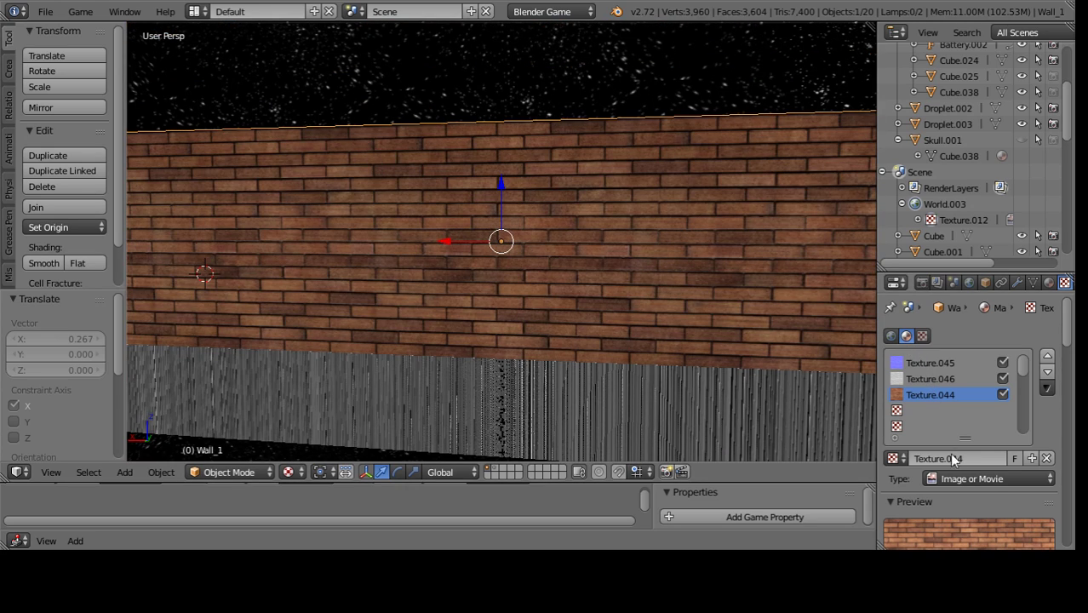
scroll(952, 344, "down", 5)
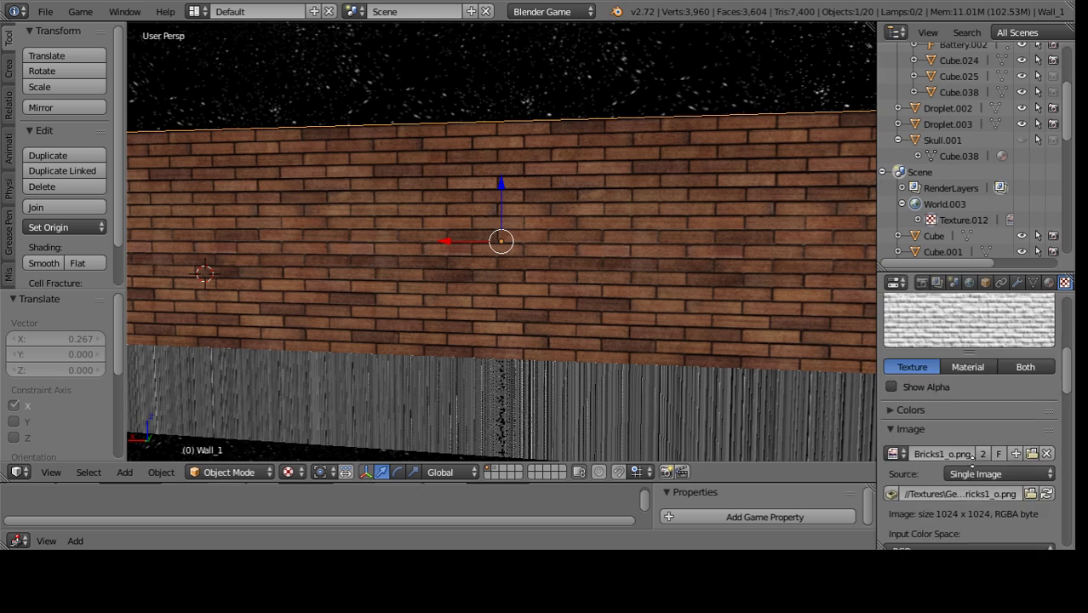
scroll(978, 293, "down", 5)
scroll(975, 324, "down", 10)
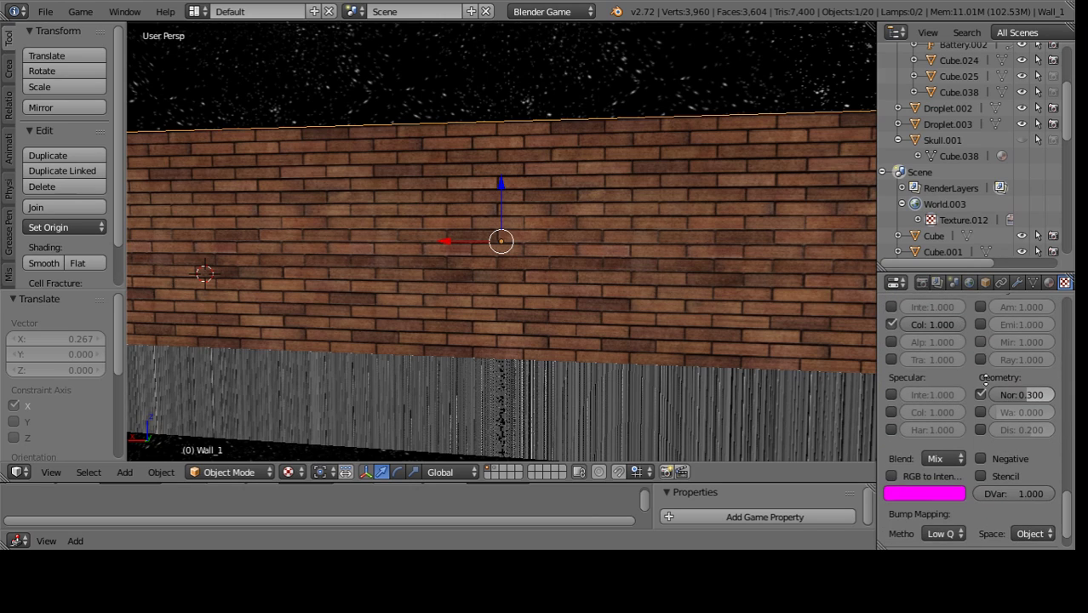
scroll(987, 302, "up", 5)
scroll(1032, 450, "up", 5)
scroll(1021, 383, "up", 5)
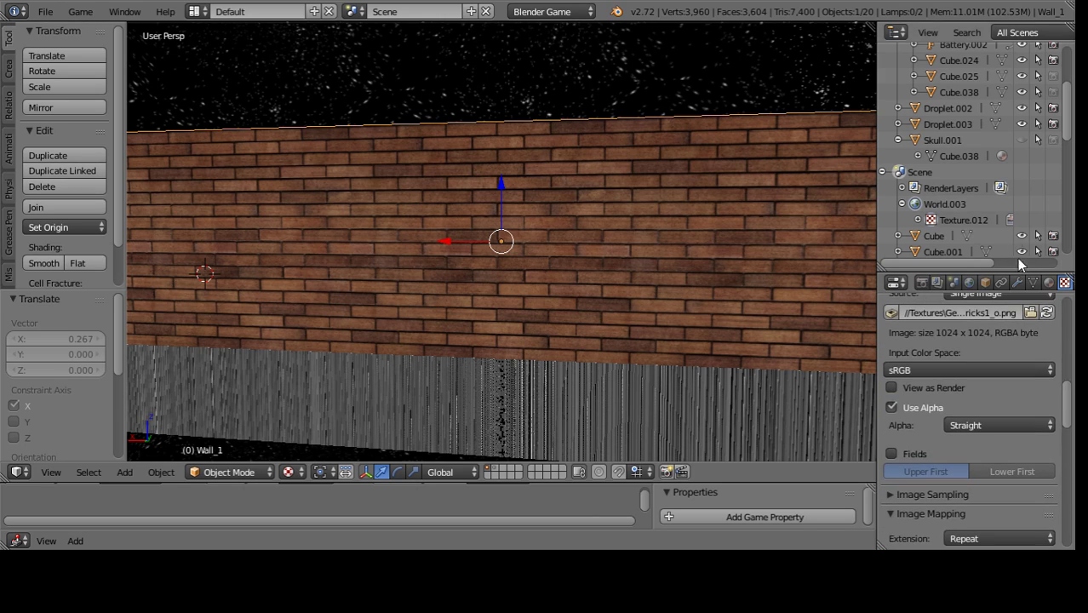
scroll(979, 476, "down", 4)
scroll(1000, 468, "down", 6)
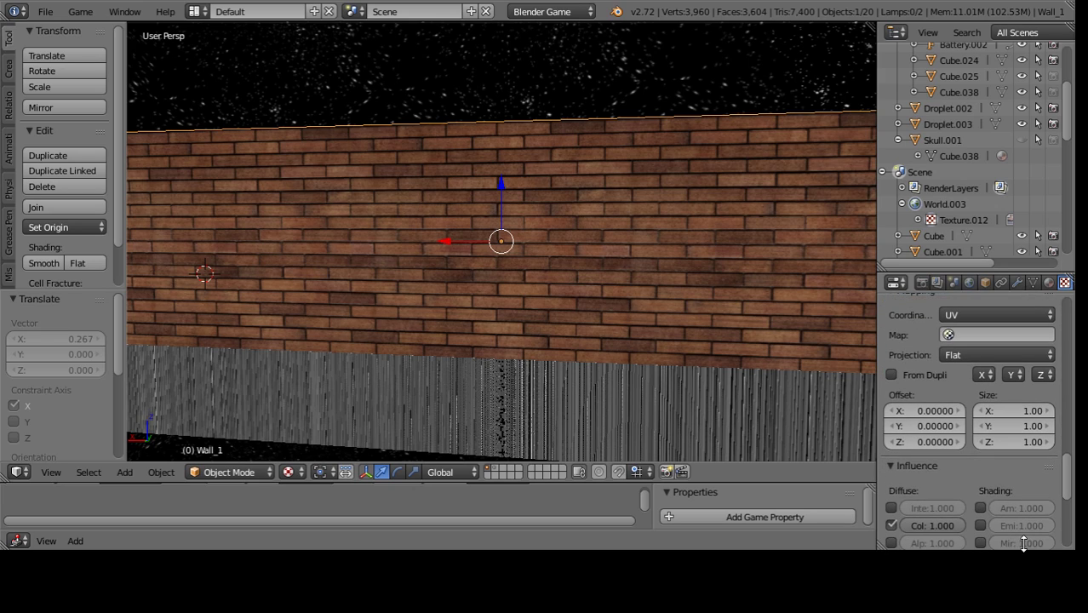
left_click(1013, 406)
type("13")
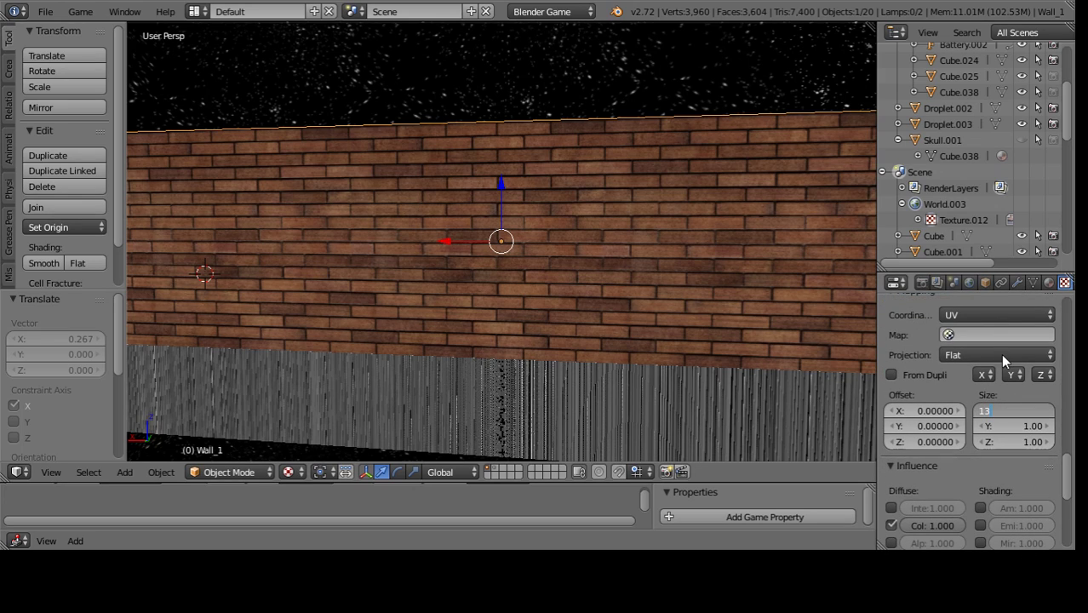
key("Return")
- Select the Texture.045 layer and bring up its mapping projection options
scroll(987, 319, "up", 5)
scroll(966, 332, "up", 5)
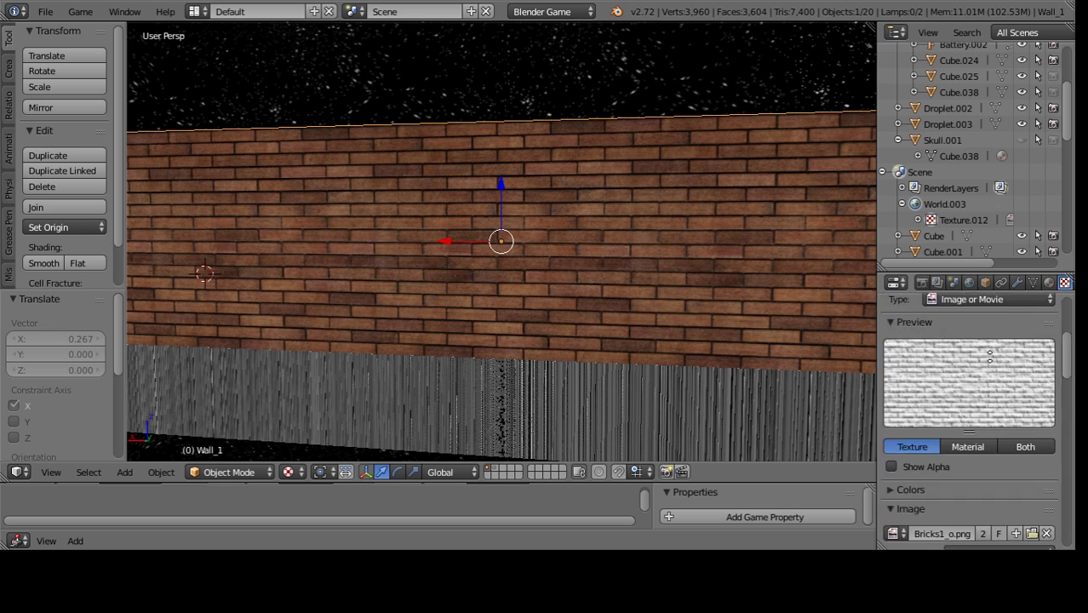
scroll(940, 343, "up", 5)
left_click(925, 361)
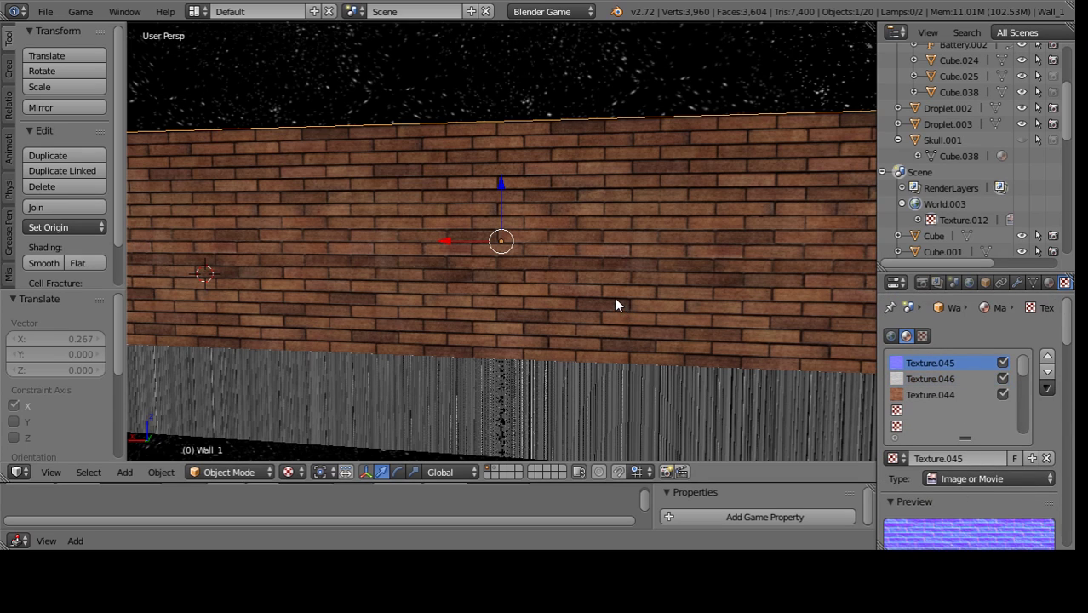
mouse_move(613, 296)
middle_mouse_down()
mouse_move(652, 294)
mouse_move(862, 378)
middle_mouse_up()
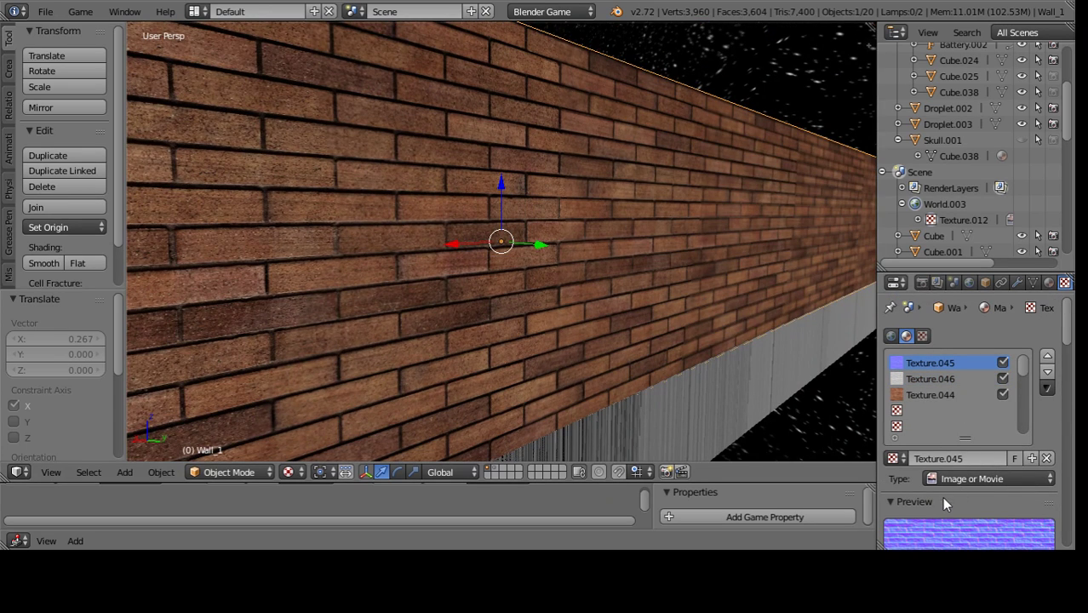
scroll(943, 500, "down", 2)
scroll(954, 476, "down", 5)
scroll(974, 442, "down", 4)
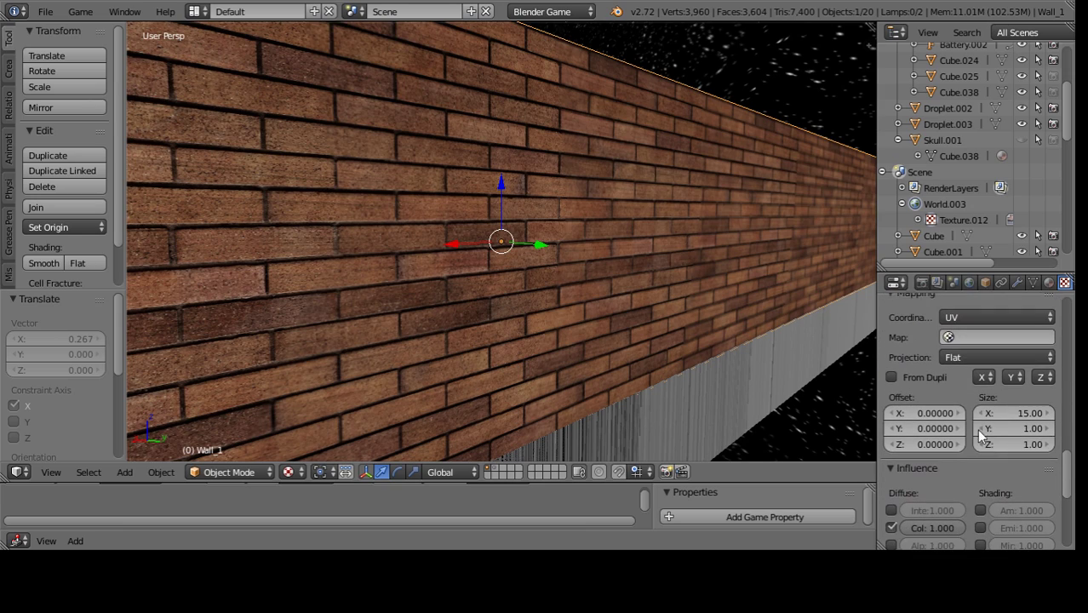
left_click(957, 354)
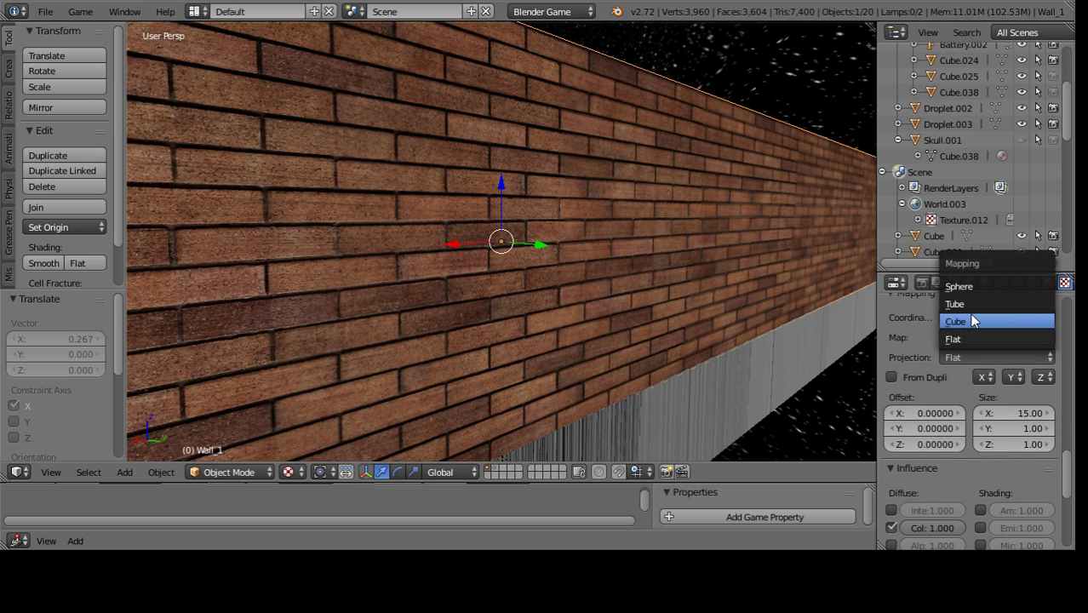
- Give Texture.045 Cube projection with Global coordinates and Size X 1
left_click(972, 315)
left_click(972, 315)
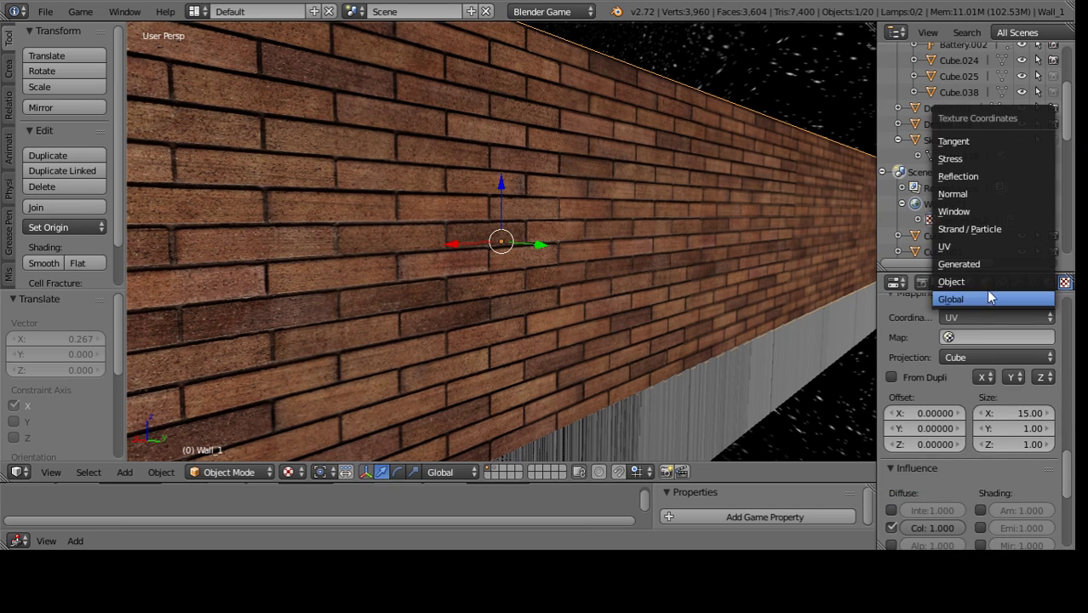
key("Return")
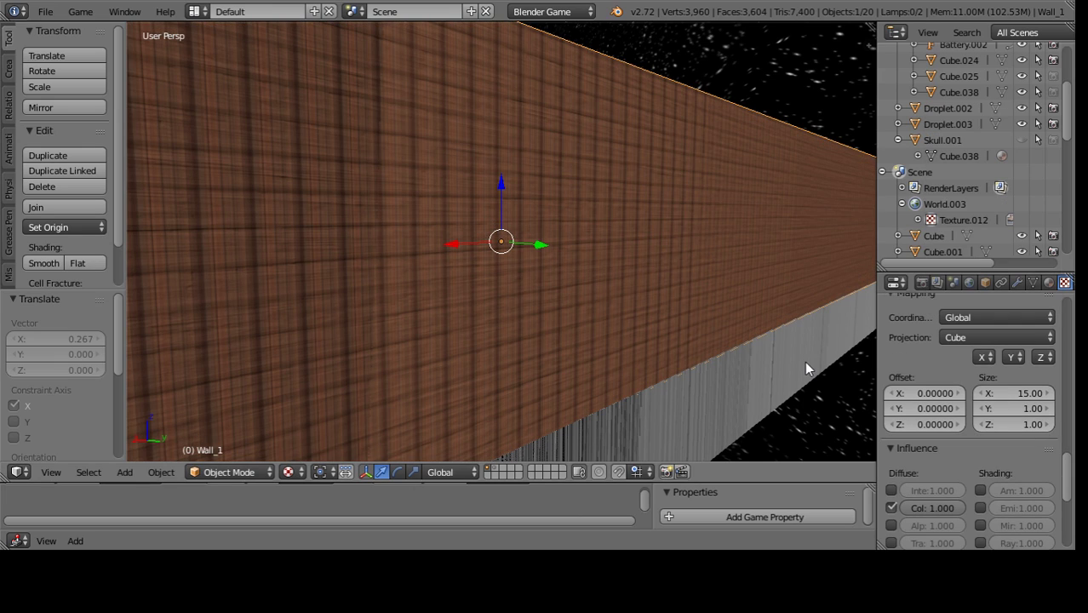
middle_click_drag(793, 365, 849, 377)
left_click(1002, 392)
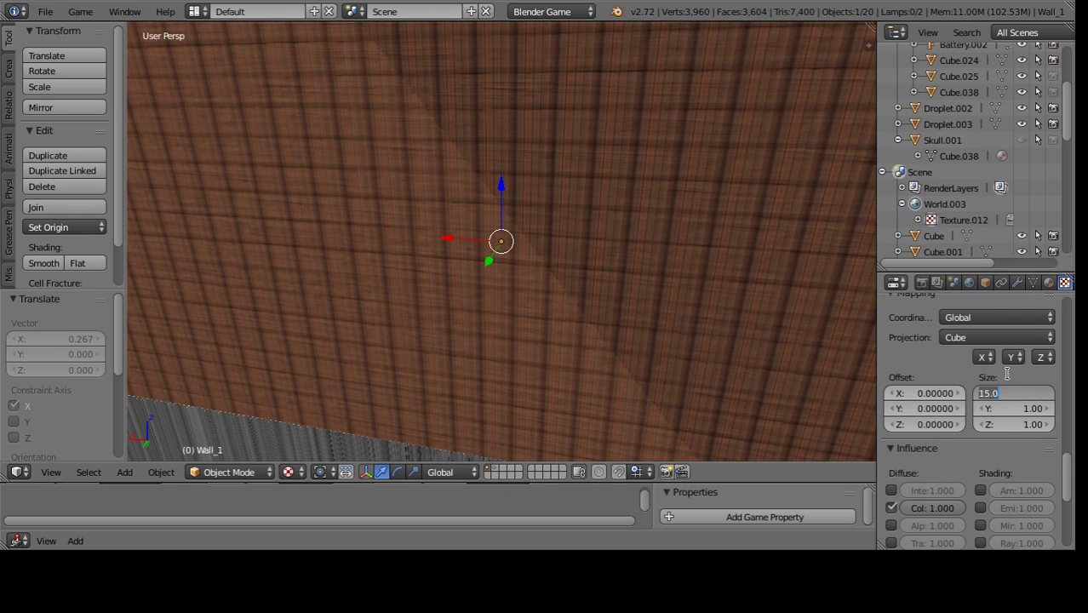
type("1")
key("Return")
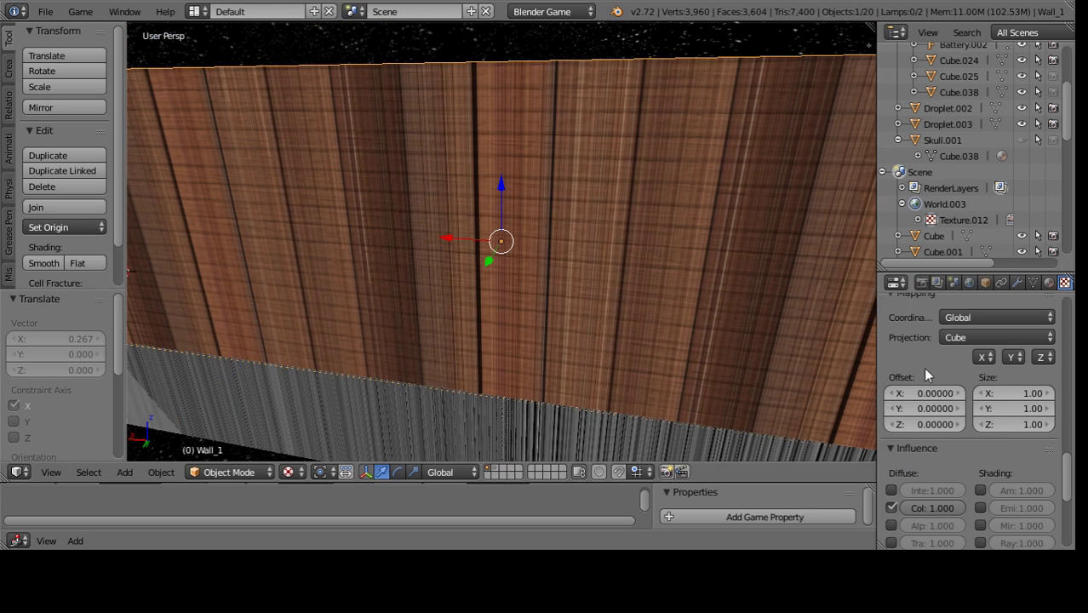
left_click(1006, 393)
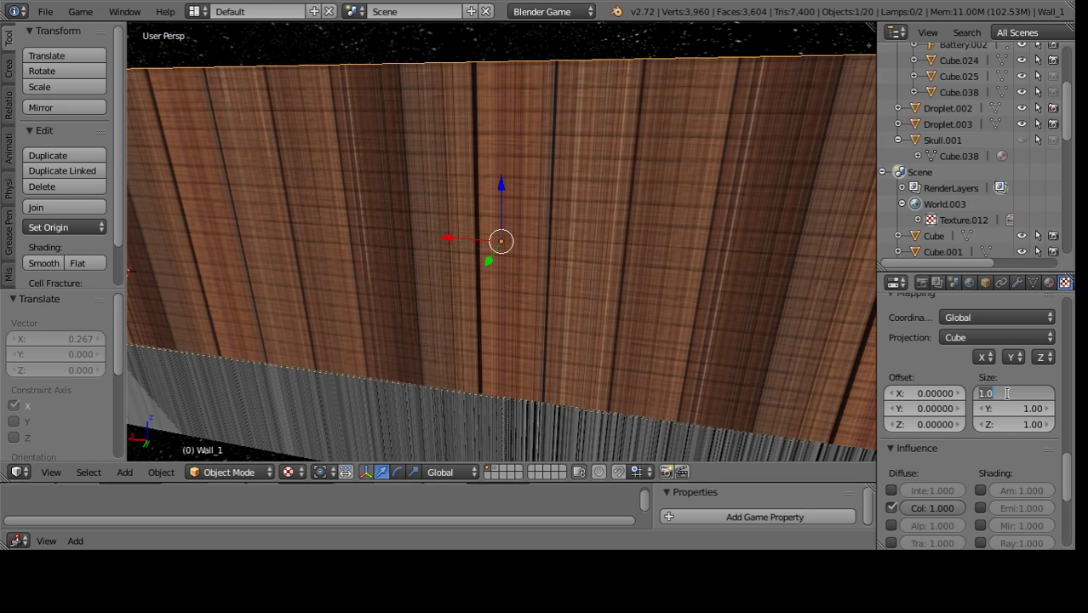
- Try Object, Generated and Normal texture coordinates on Texture.045
left_click(980, 313)
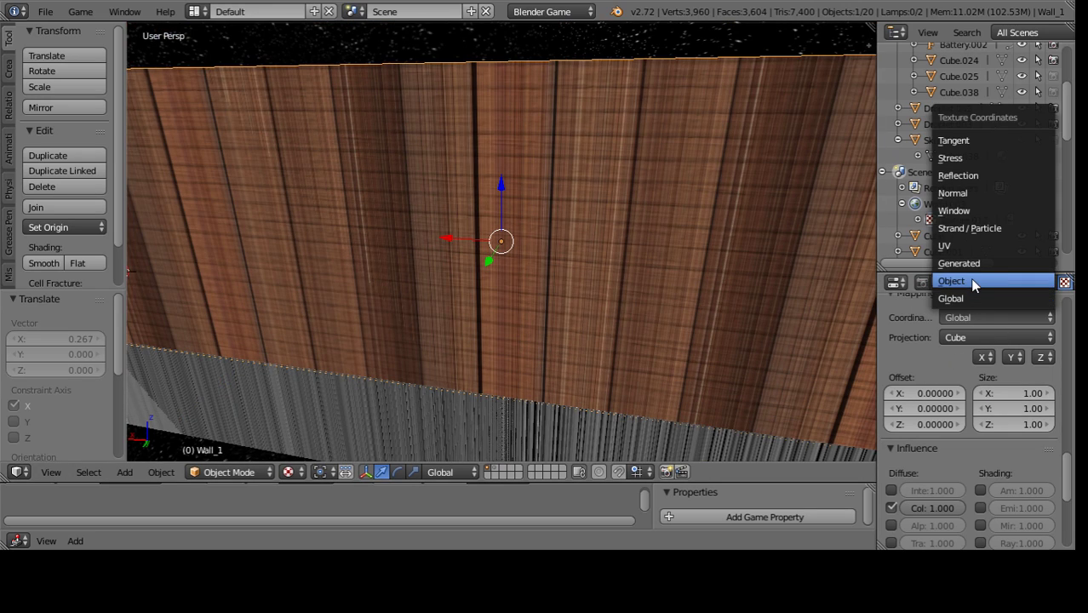
left_click(973, 283)
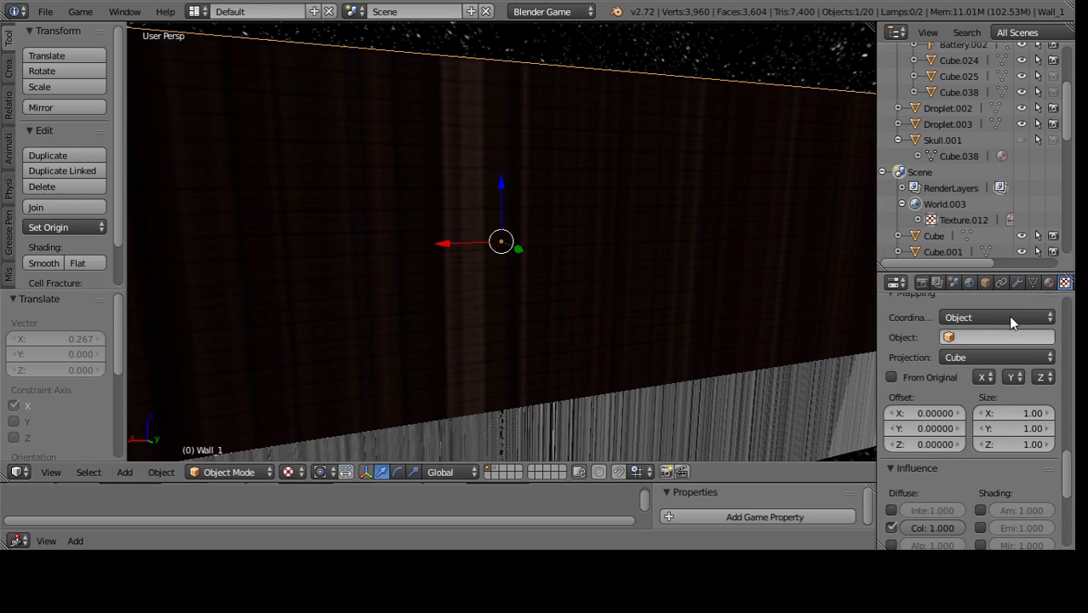
left_click(1009, 318)
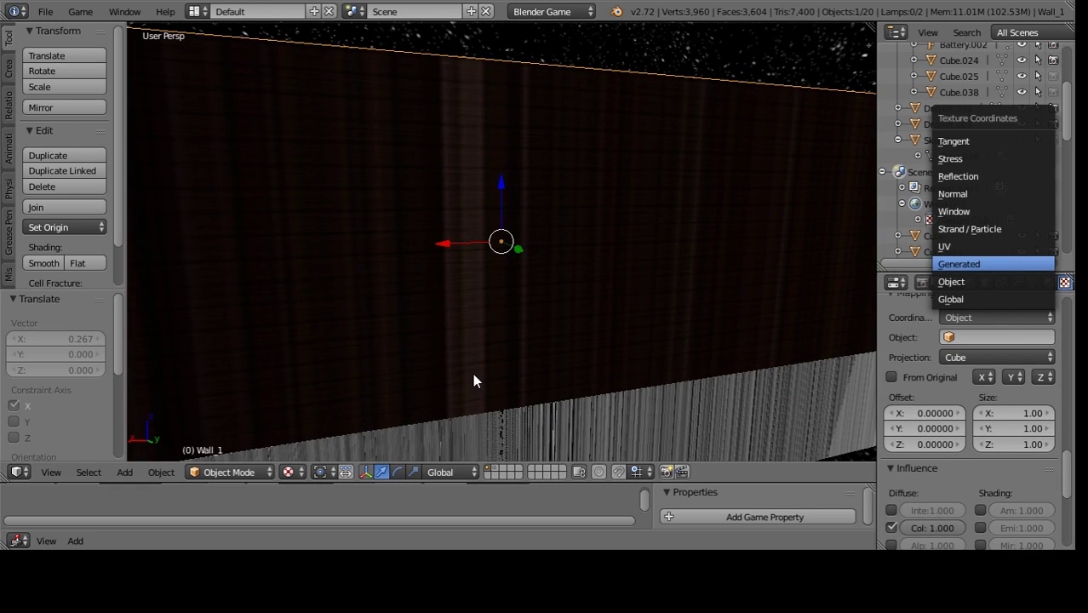
key("Return")
left_click(1003, 317)
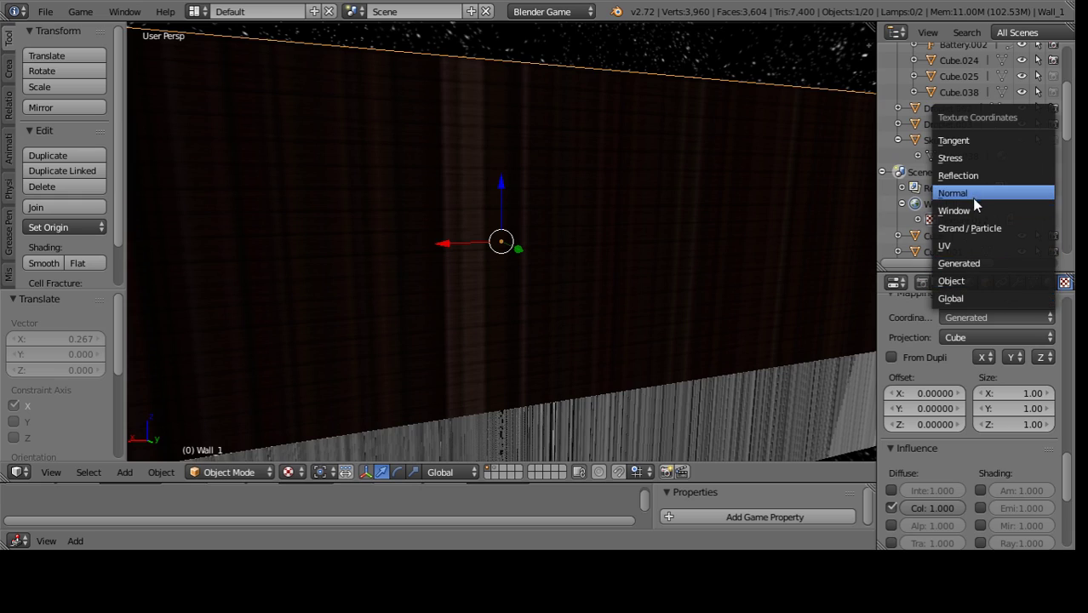
key("Return")
left_click(986, 311)
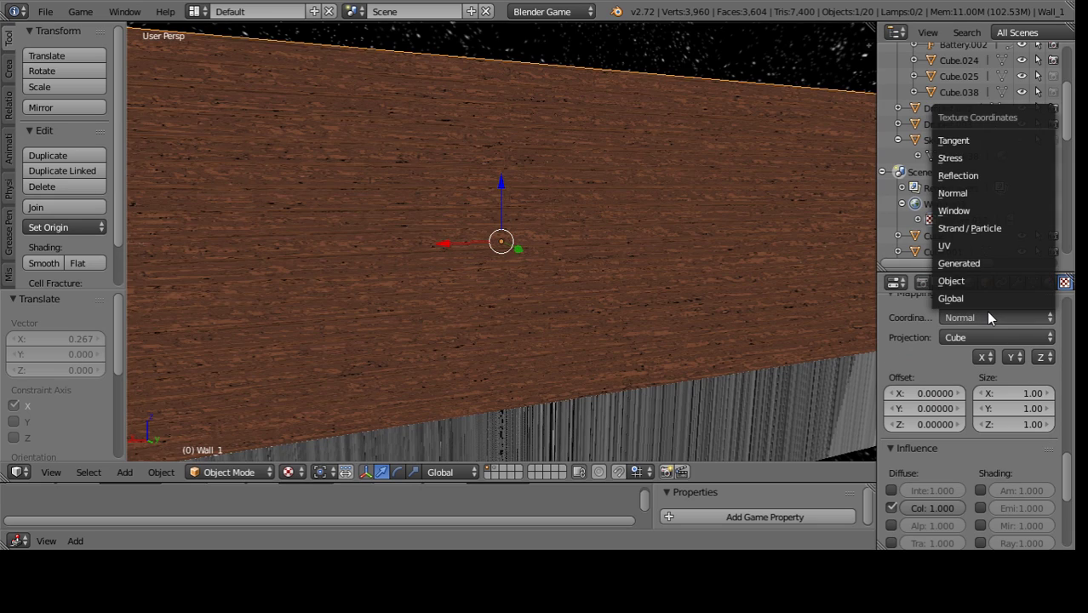
mouse_move(661, 315)
middle_mouse_down()
mouse_move(533, 276)
mouse_move(509, 312)
mouse_move(492, 272)
mouse_move(487, 303)
mouse_move(610, 315)
middle_mouse_up()
- Set Texture.045 to Generated coordinates with Flat projection
left_click(999, 316)
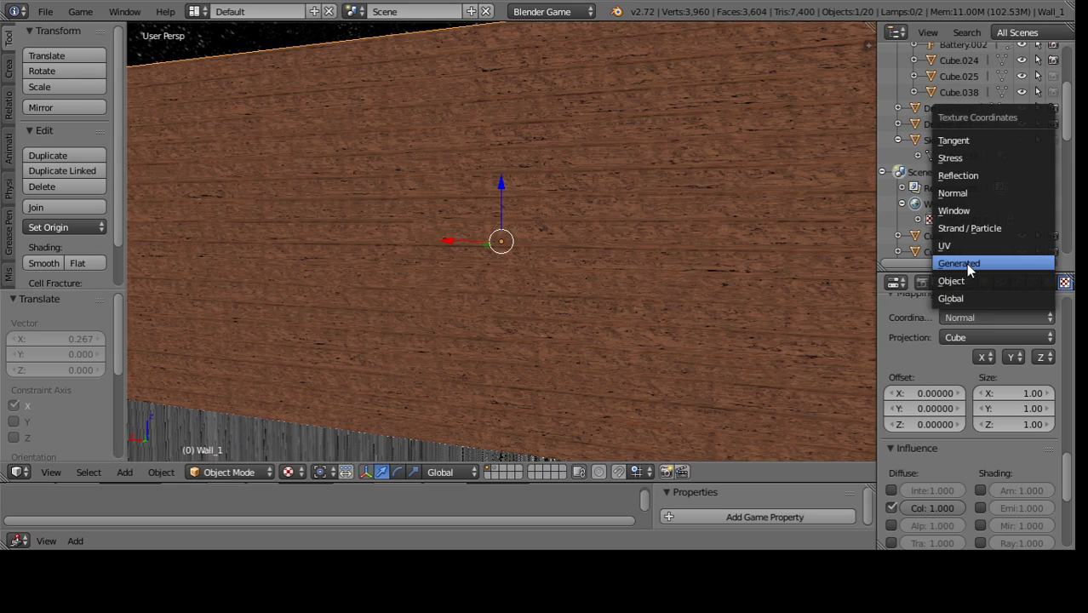
left_click(965, 320)
left_click(962, 331)
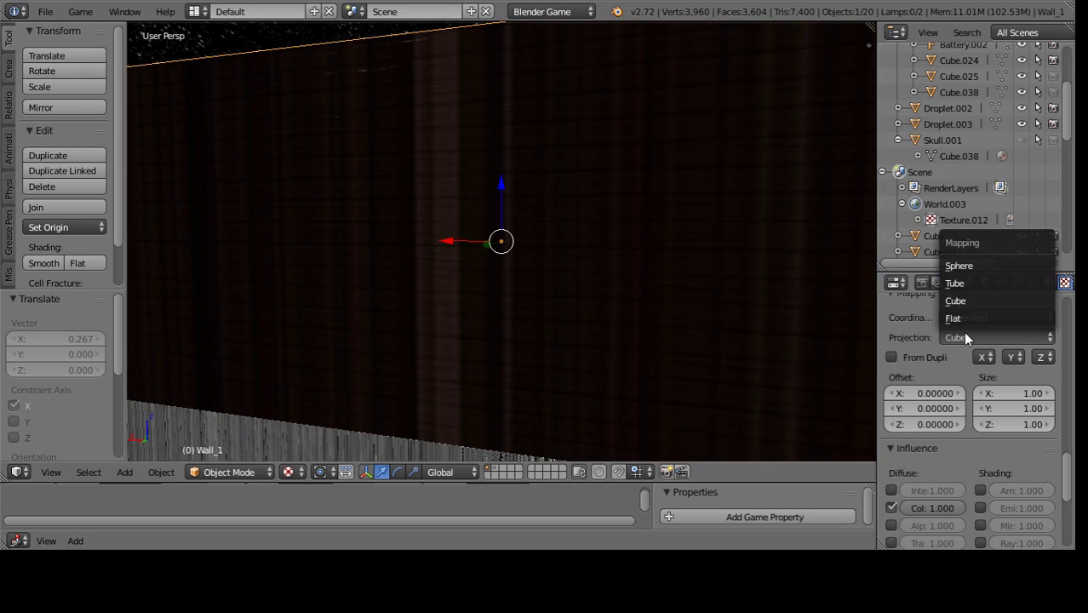
left_click(963, 331)
left_click(965, 324)
left_click(974, 318)
left_click(969, 313)
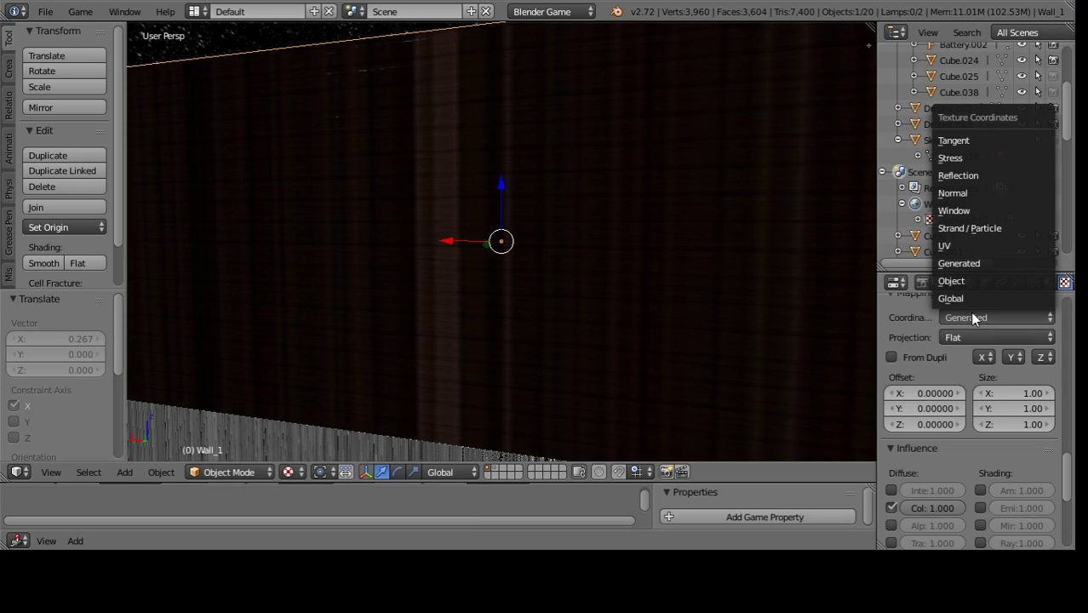
- Restore UV coordinates on the texture layer and set its Size X to 16
left_click(950, 245)
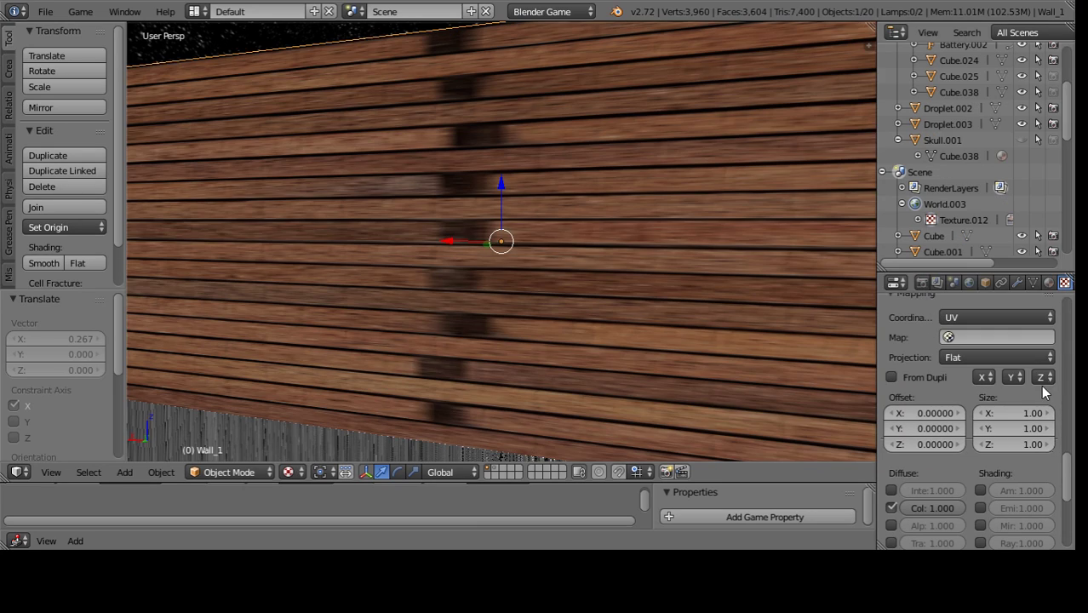
scroll(1030, 400, "up", 3)
scroll(1017, 434, "down", 2)
left_click(1013, 457)
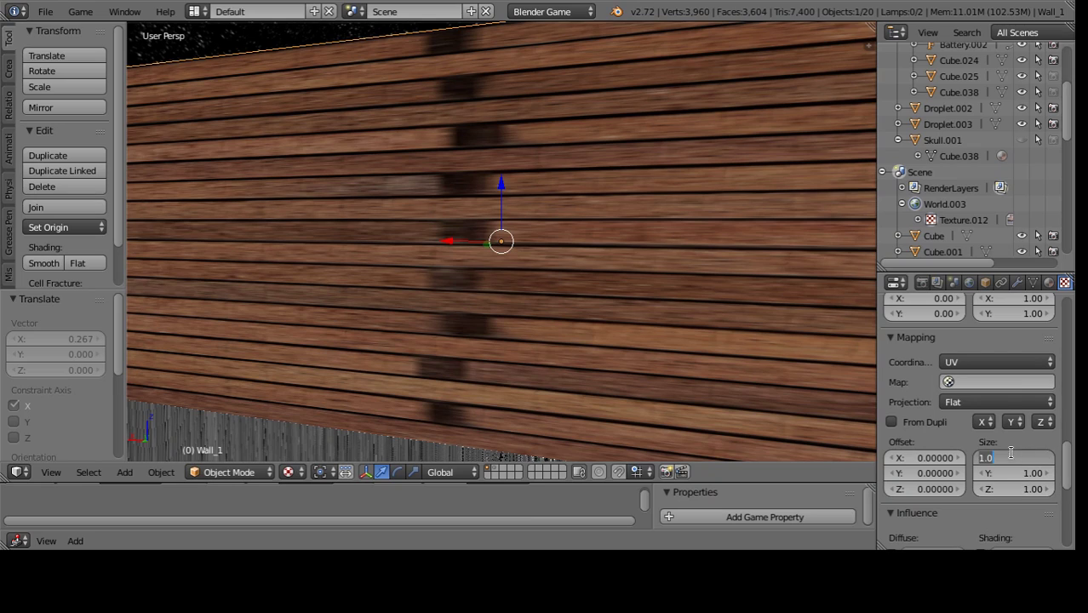
type("13")
key("Return")
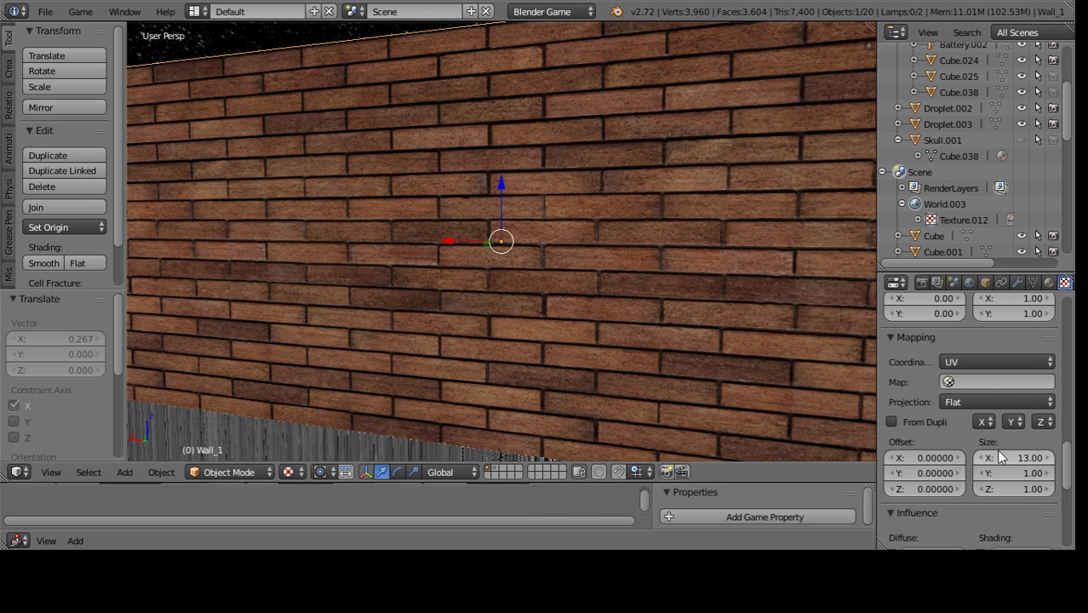
left_click(996, 453)
type("16")
key("Return")
- Set the Texture.044 brick layer's mapping Size X to 16
scroll(988, 358, "up", 3)
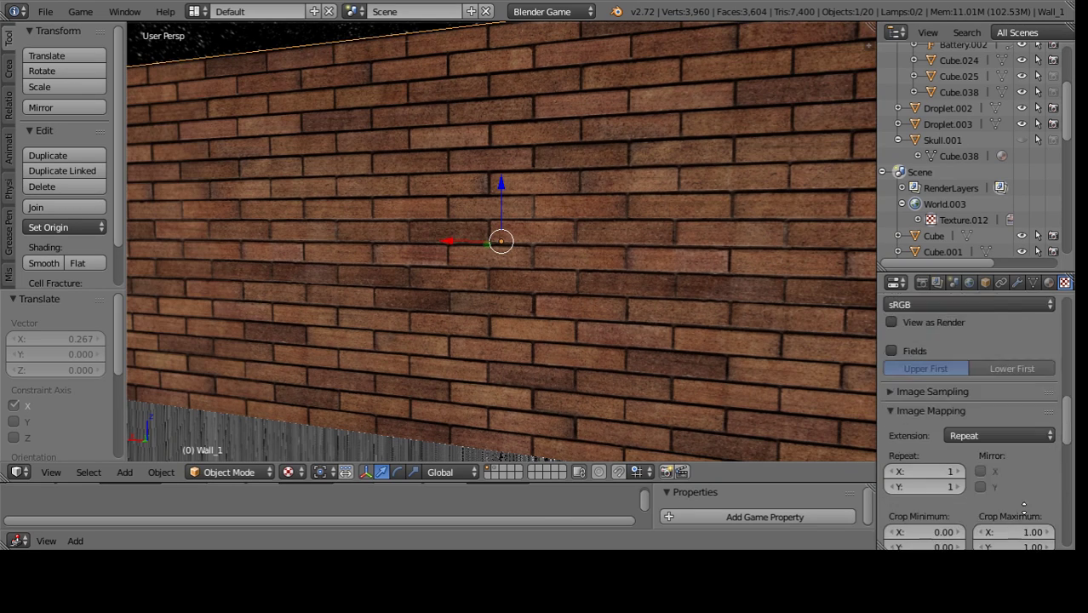
scroll(1002, 328, "up", 3)
scroll(979, 340, "up", 5)
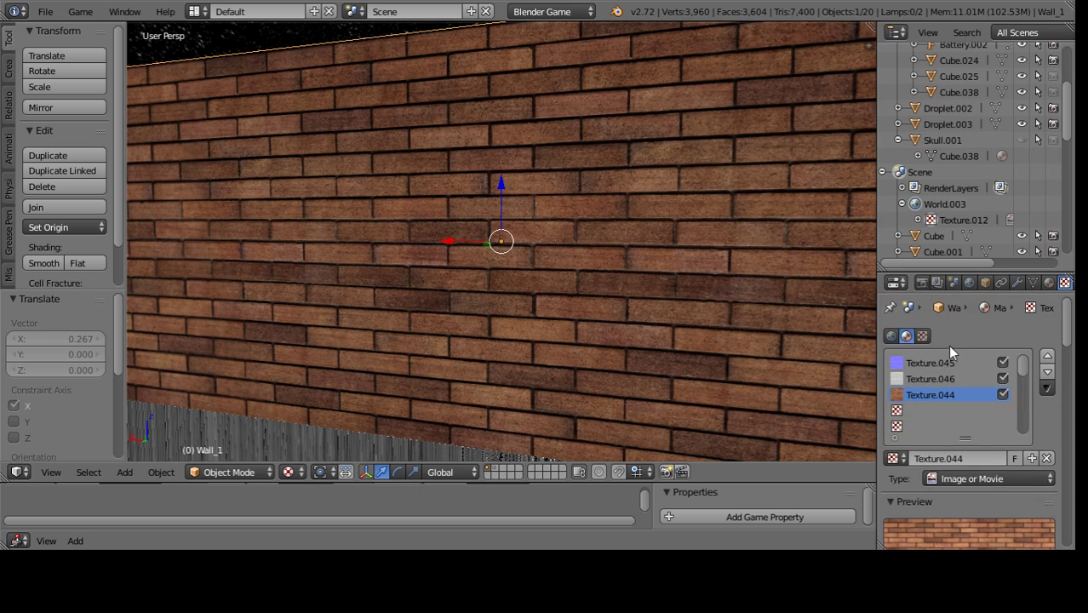
left_click(916, 379)
scroll(954, 496, "down", 5)
scroll(987, 500, "down", 3)
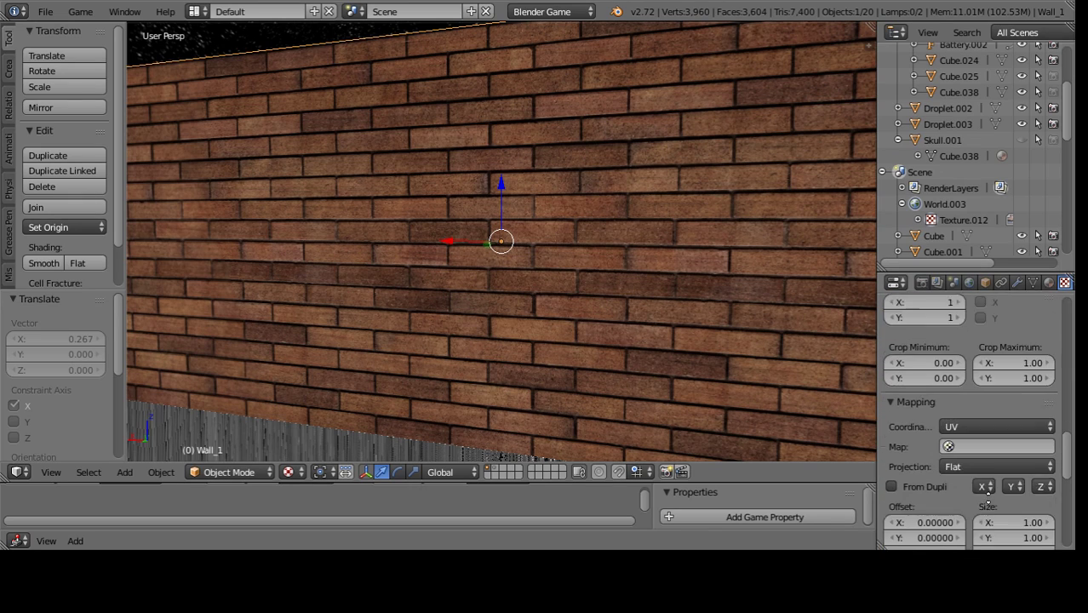
scroll(987, 500, "down", 1)
left_click(1000, 504)
type("16")
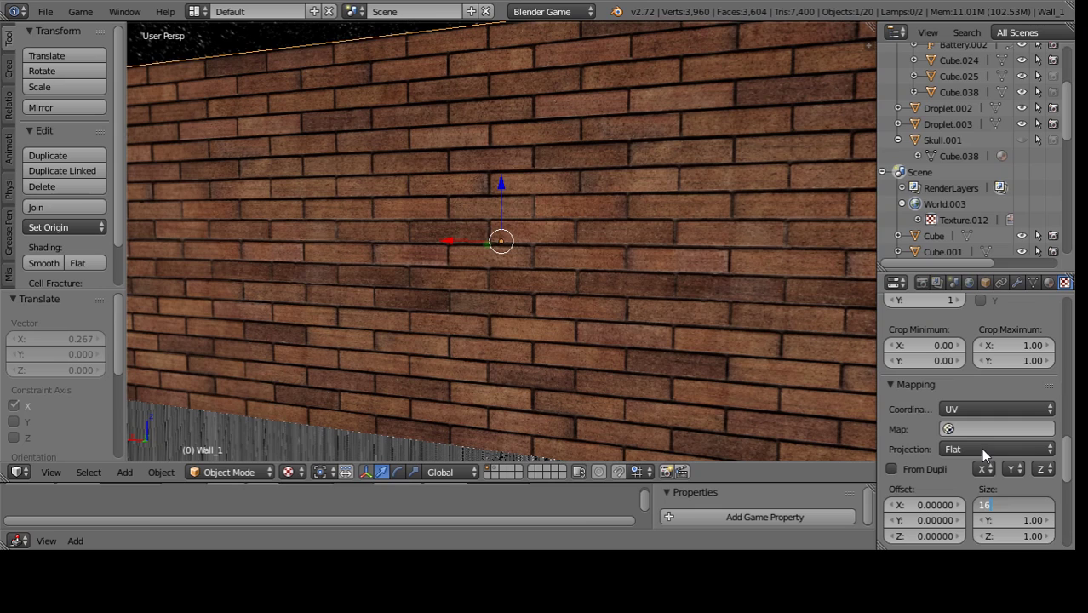
key("Return")
- Paste Size X 16 into another texture layer's mapping
scroll(980, 447, "up", 10)
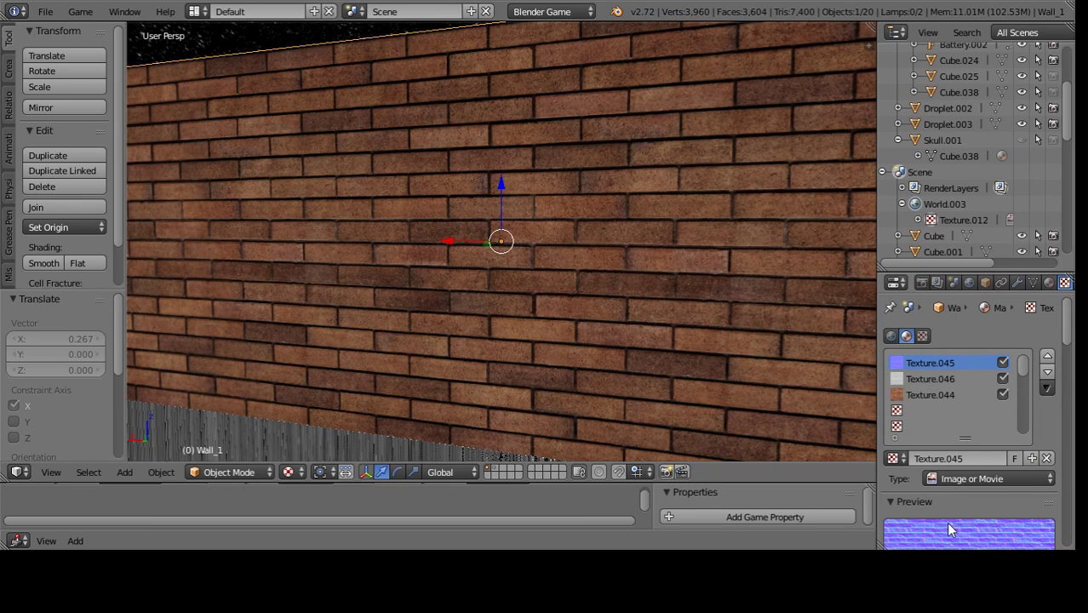
left_click(930, 379)
scroll(979, 442, "down", 4)
scroll(996, 447, "down", 3)
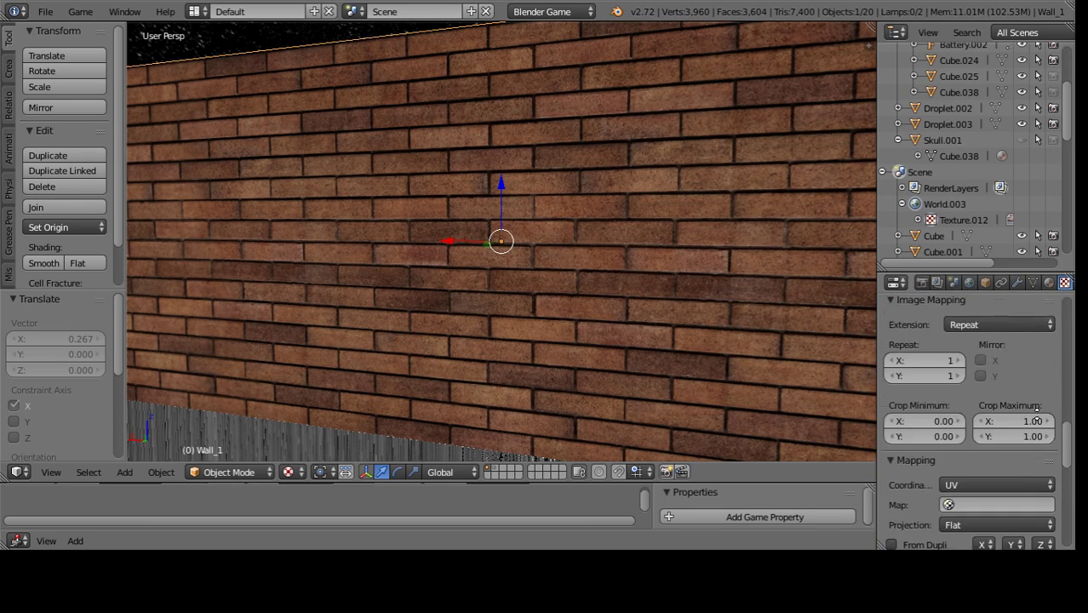
scroll(1021, 455, "down", 2)
scroll(1017, 447, "down", 1)
key("ctrl+v")
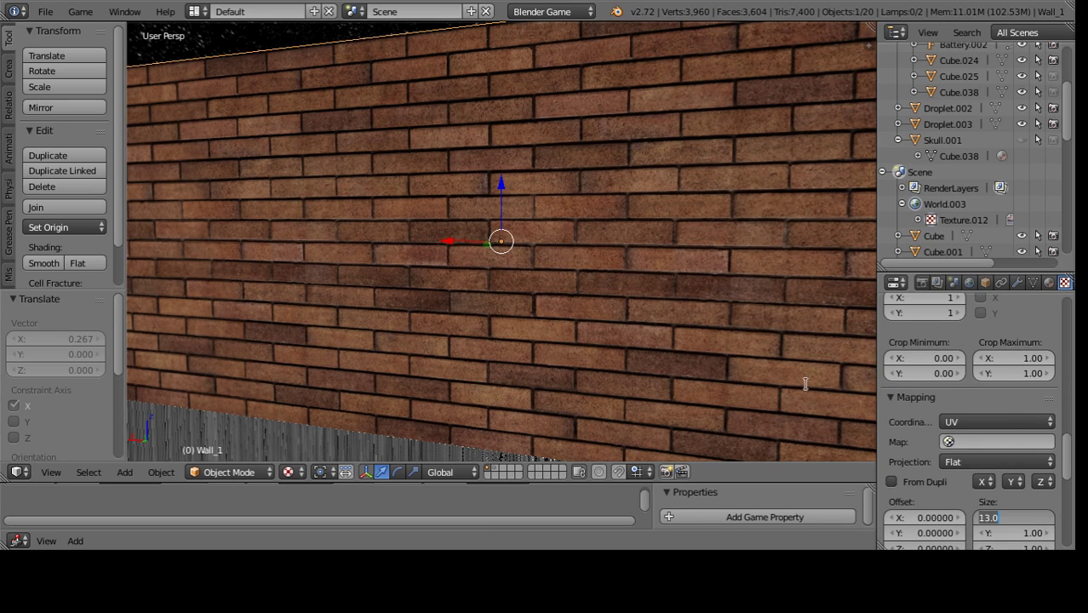
middle_click_drag(672, 263, 557, 291)
- Select the Glass_1 pane
scroll(556, 284, "down", 5)
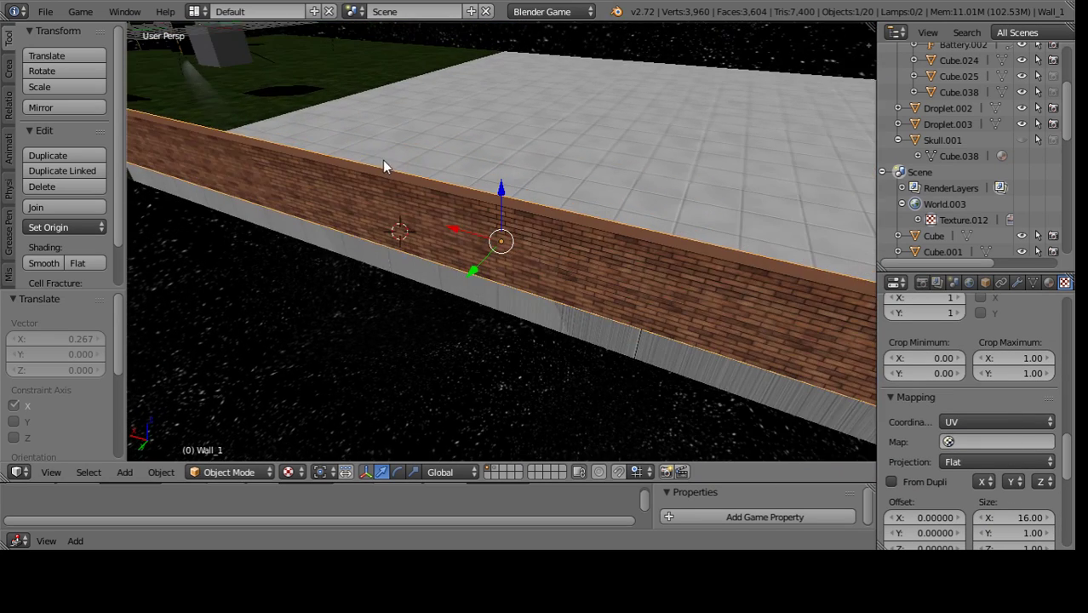
scroll(382, 160, "down", 2)
scroll(274, 120, "down", 1)
right_click(337, 128)
- Abandon moving the glass pane, then copy-paste Wall_1 and raise the copy 2 units along Z
key("g")
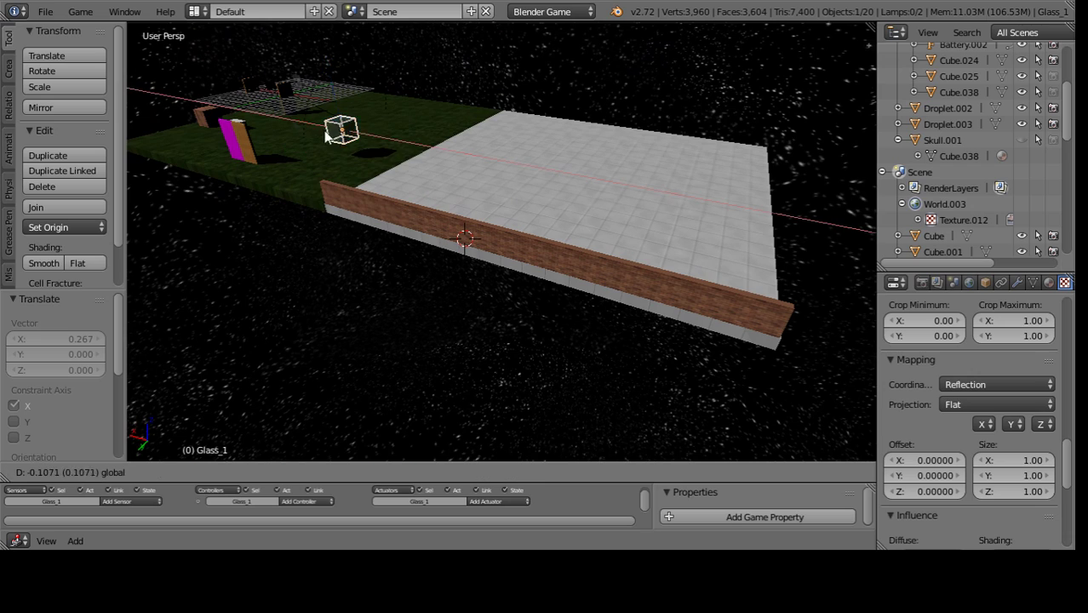
right_click(434, 184)
middle_click_drag(391, 236, 454, 221)
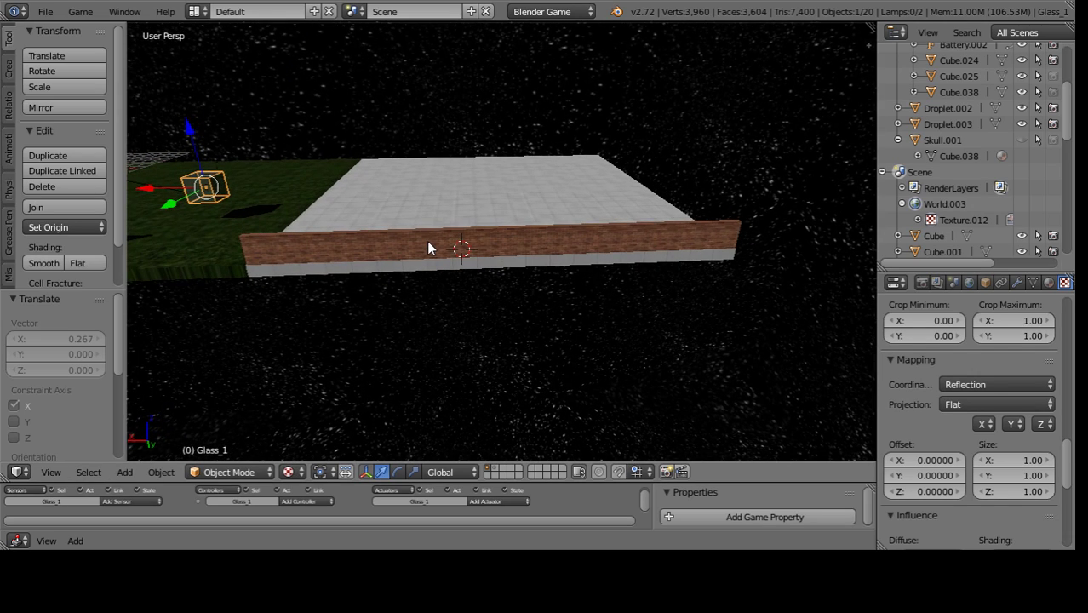
right_click(428, 242)
key("ctrl+c")
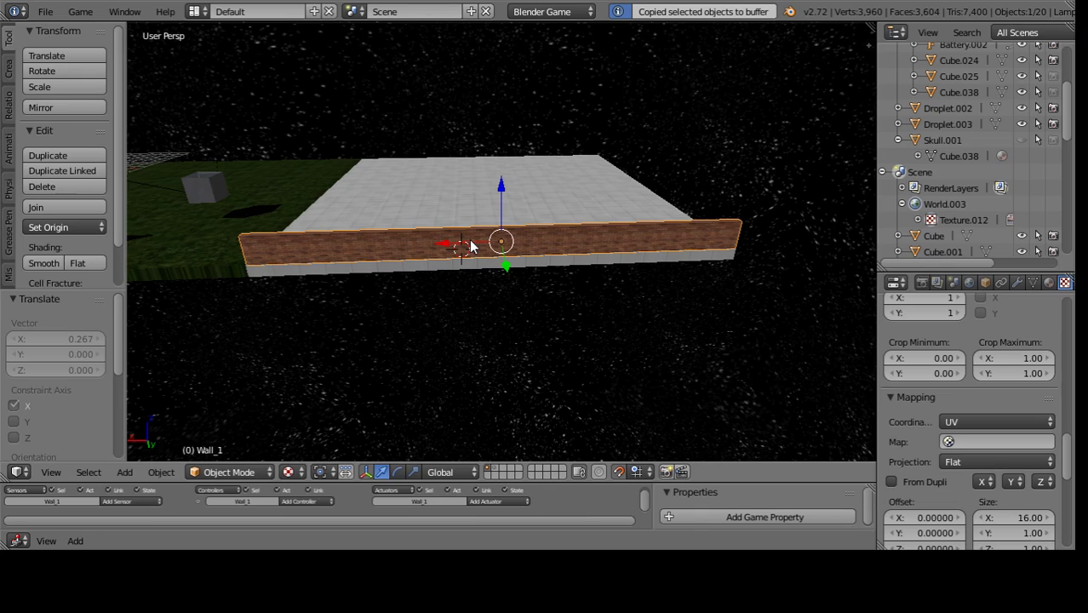
key("ctrl+v")
key("g")
key("z")
key("2")
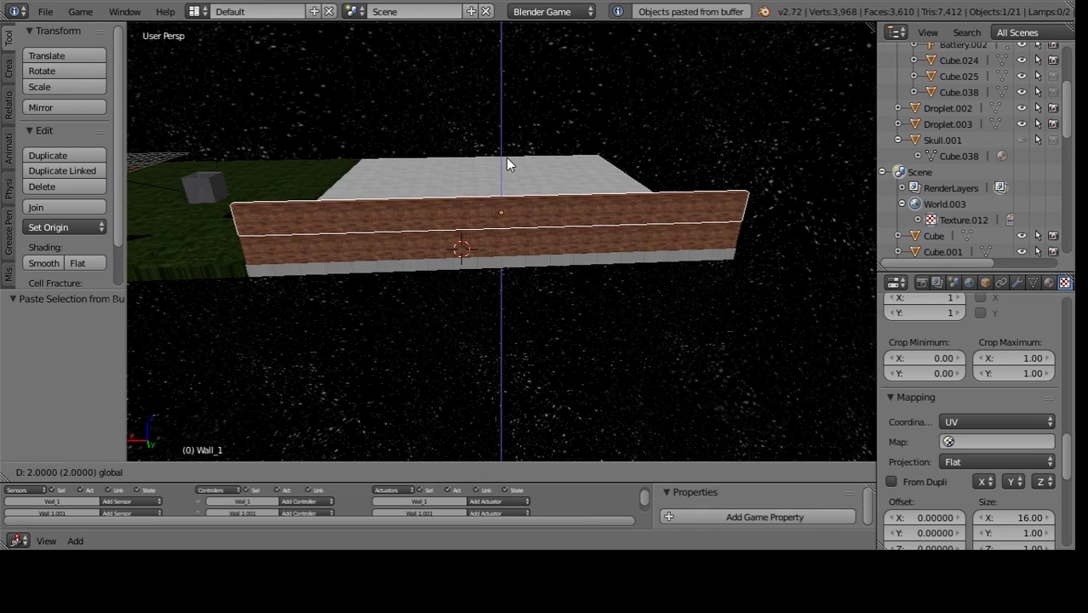
key("Return")
- Lower the stacked wall copy slightly to close the seam between the two walls
mouse_move(509, 167)
middle_mouse_down()
mouse_move(444, 175)
mouse_move(371, 159)
middle_mouse_up()
scroll(370, 159, "down", 3)
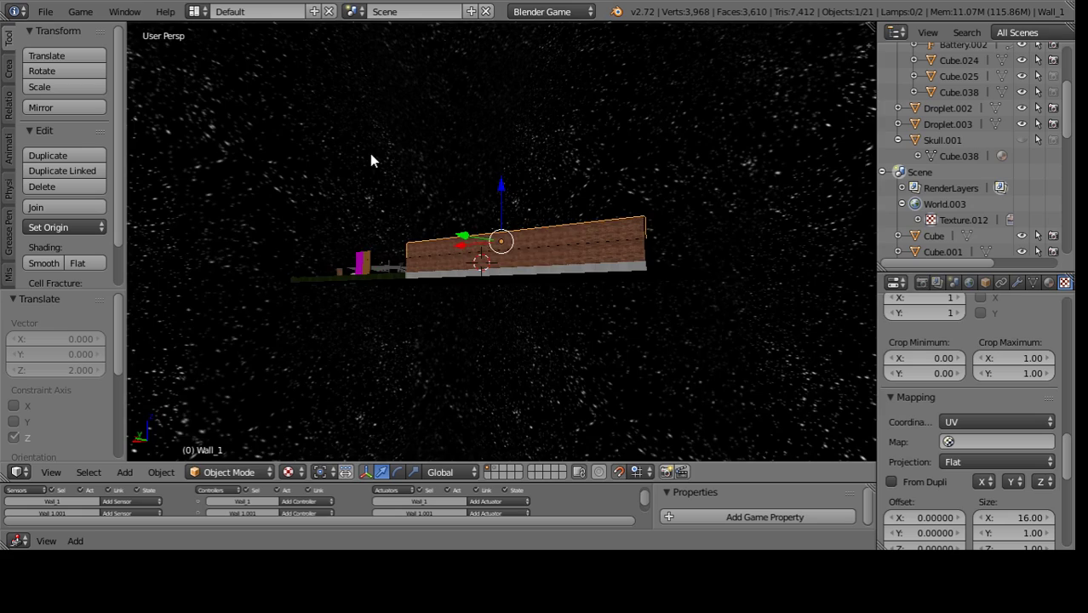
scroll(445, 161, "up", 5)
scroll(474, 173, "up", 4)
middle_click_drag(475, 172, 539, 237)
scroll(469, 241, "up", 2)
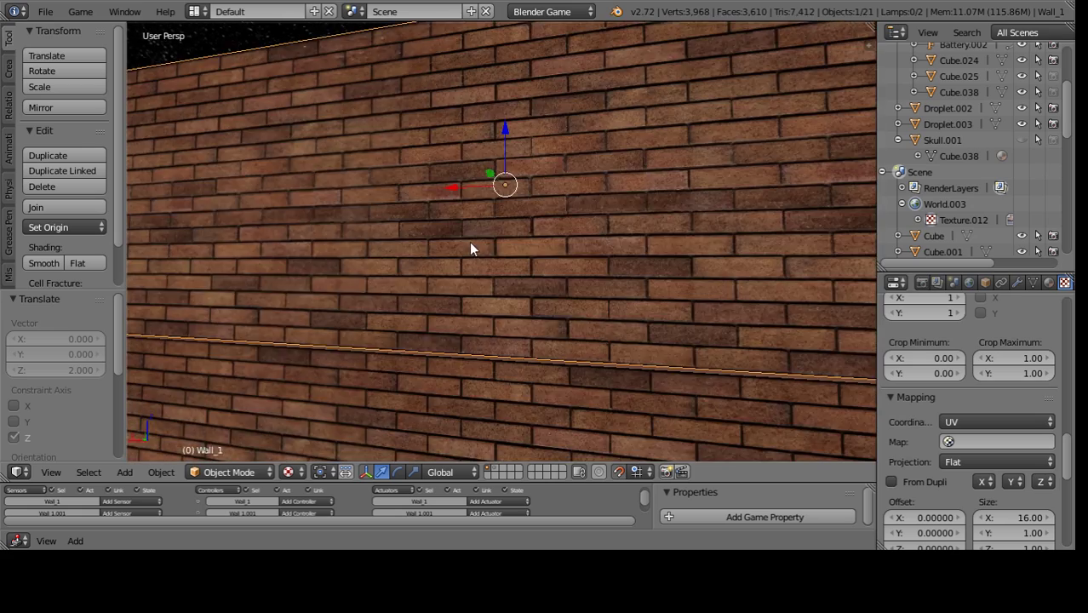
scroll(512, 129, "up", 2)
scroll(510, 108, "up", 1)
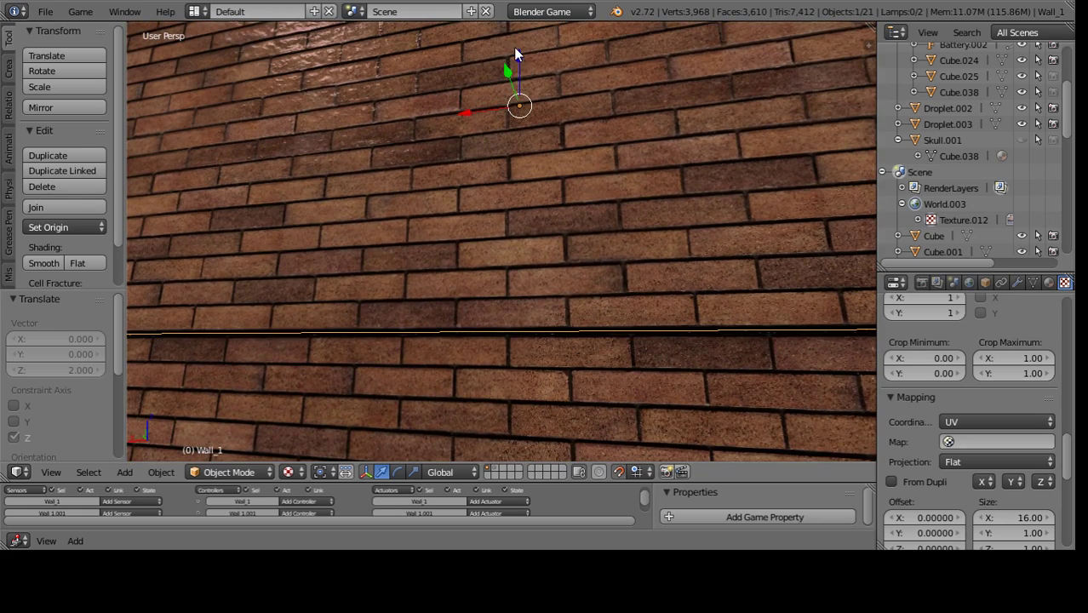
left_click_drag(515, 53, 522, 105)
left_click_drag(517, 60, 512, 62)
scroll(433, 224, "down", 6)
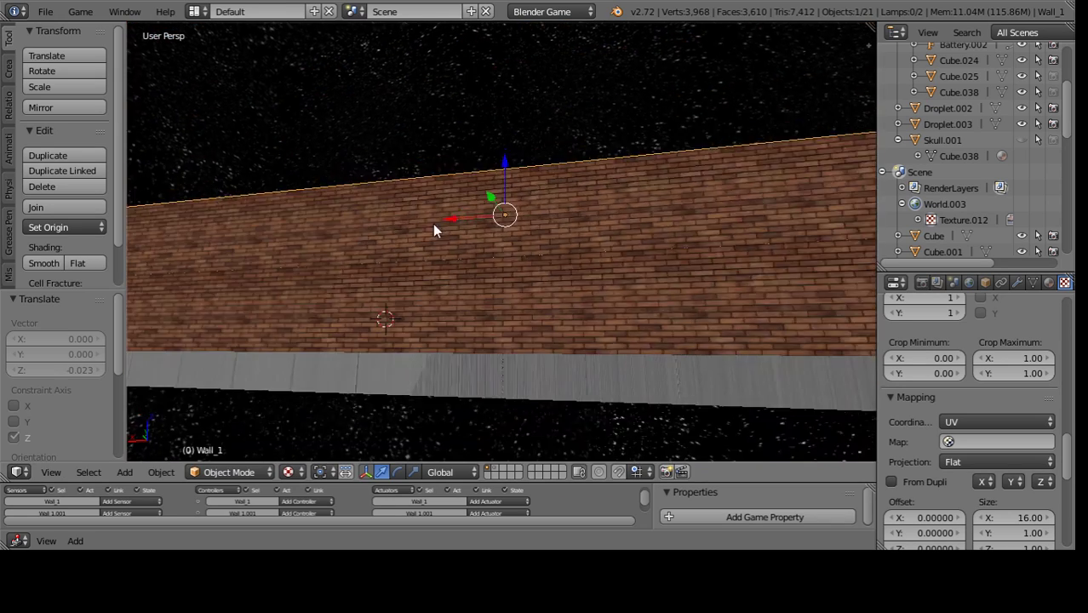
scroll(433, 223, "down", 3)
- Try shrinking the wall's length with the resize handles, then cancel the change
left_click(414, 472)
scroll(482, 291, "down", 2)
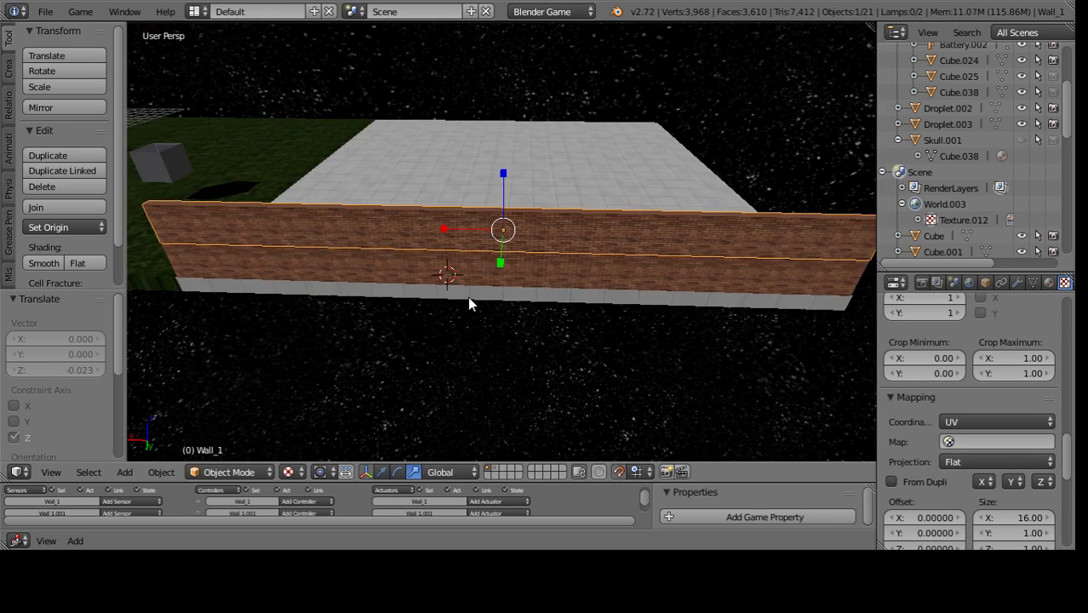
scroll(469, 301, "down", 2)
left_click_drag(453, 232, 492, 240)
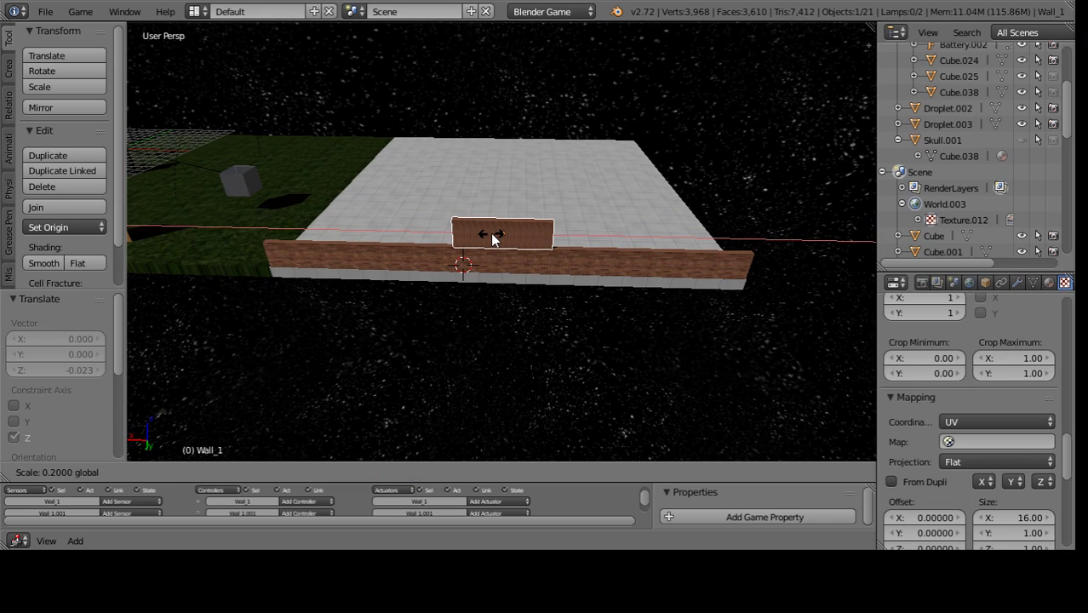
key("Escape")
mouse_move(551, 245)
middle_mouse_down()
mouse_move(347, 220)
mouse_move(332, 194)
mouse_move(749, 239)
mouse_move(524, 212)
mouse_move(503, 252)
middle_mouse_up()
- Briefly enter and leave Edit Mode, then check the walls from front, right and left views
key("Tab")
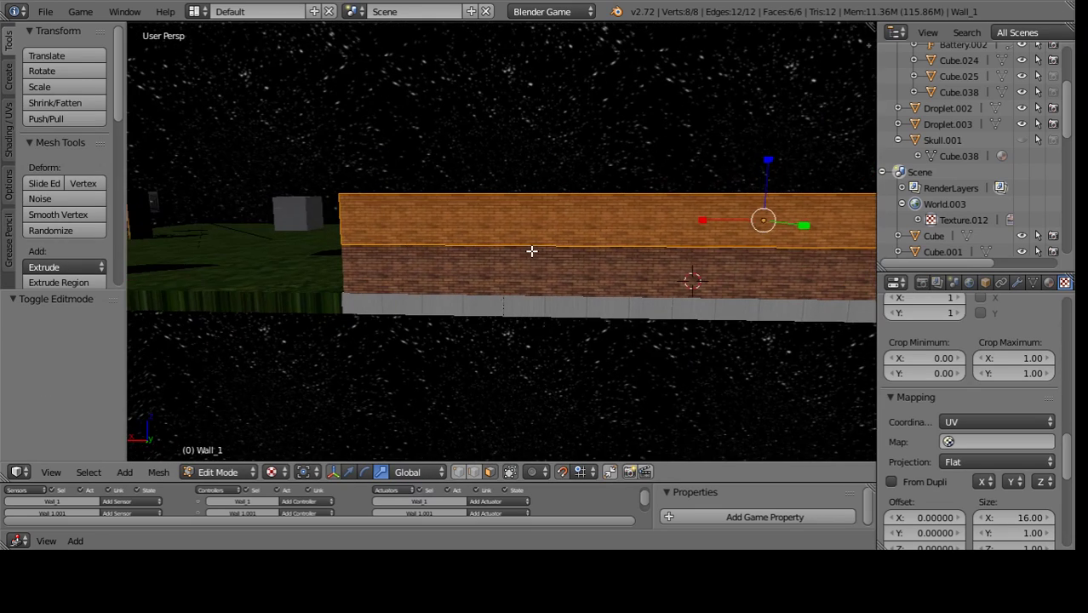
scroll(532, 253, "up", 1)
key("Tab")
scroll(528, 250, "down", 4)
key("KP_1")
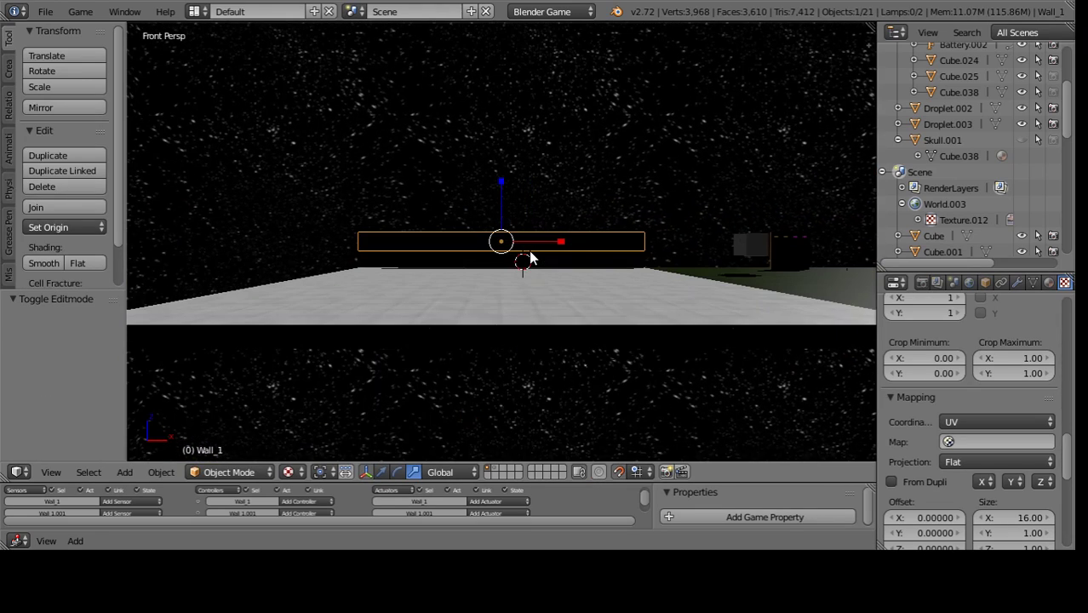
key("KP_3")
key("KP_1")
key("ctrl+KP_3")
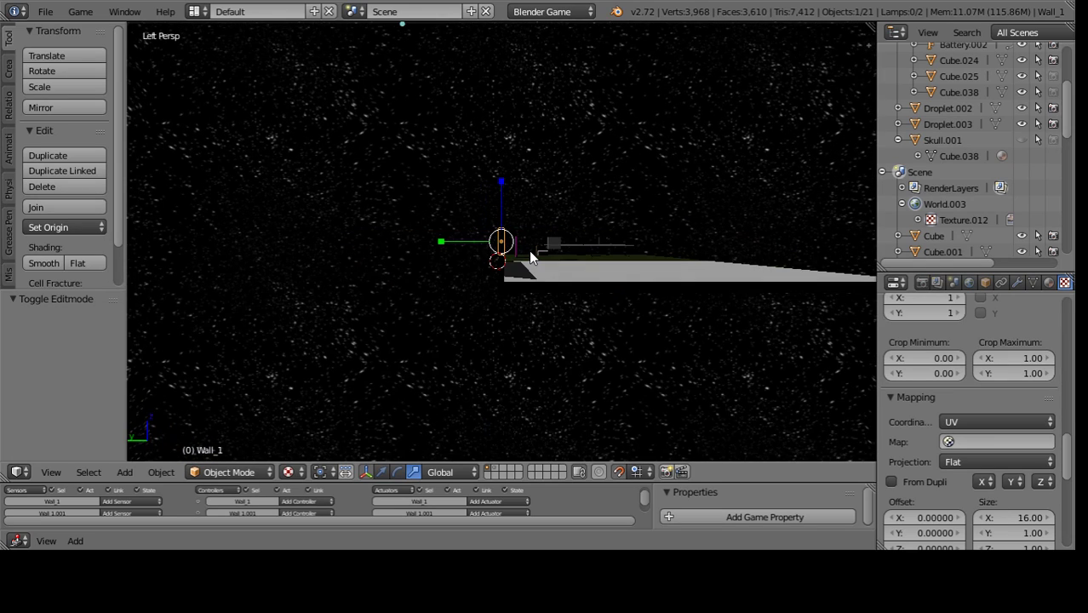
key("KP_1")
key("KP_3")
key("KP_1")
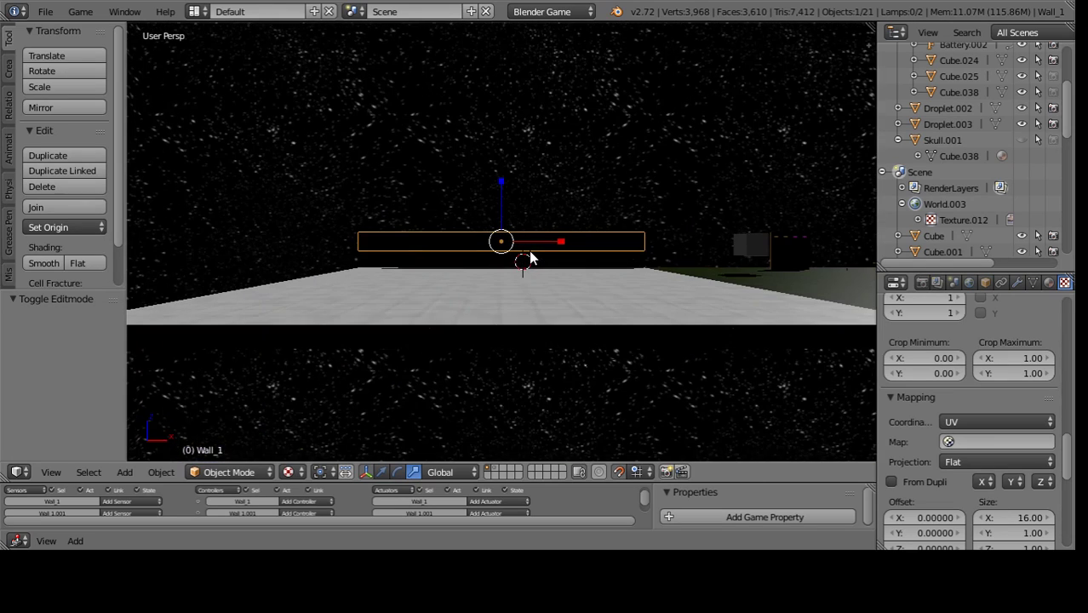
- Switch to Back view and pan sideways to reveal the wall's end
key("ctrl+KP_1")
scroll(529, 250, "up", 2)
scroll(528, 250, "up", 2)
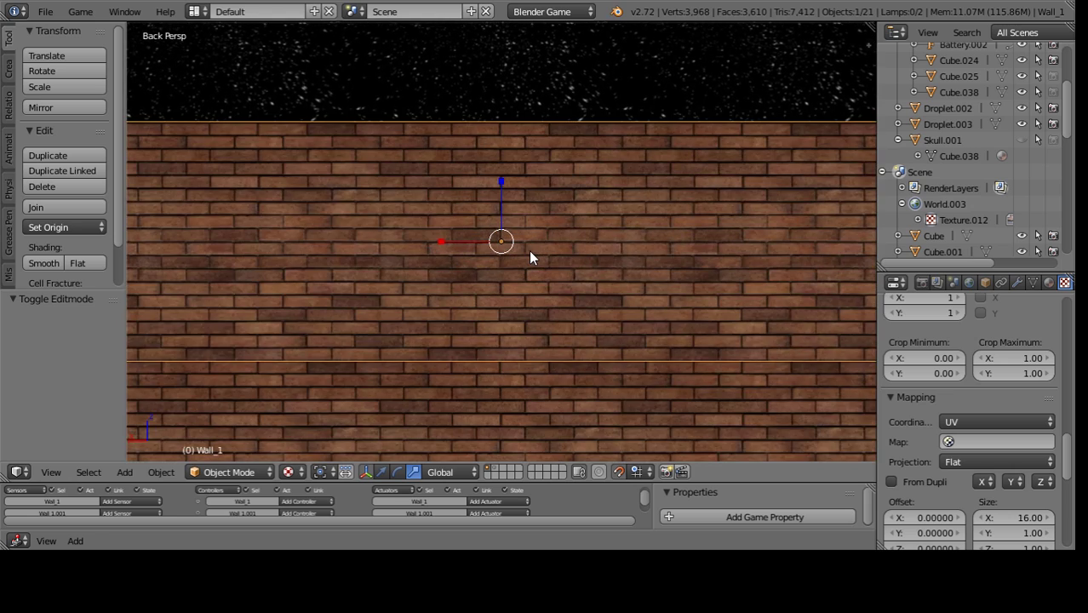
scroll(529, 250, "up", 1)
scroll(528, 250, "down", 1)
scroll(529, 251, "down", 2)
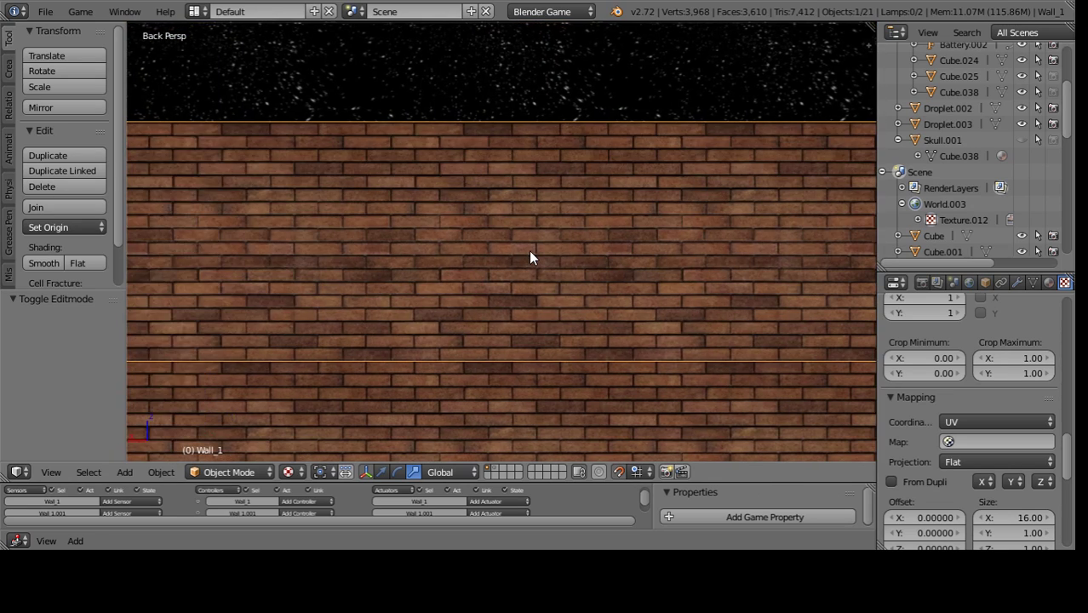
scroll(528, 250, "down", 2)
key("ctrl+KP_4")
key("ctrl+KP_4")
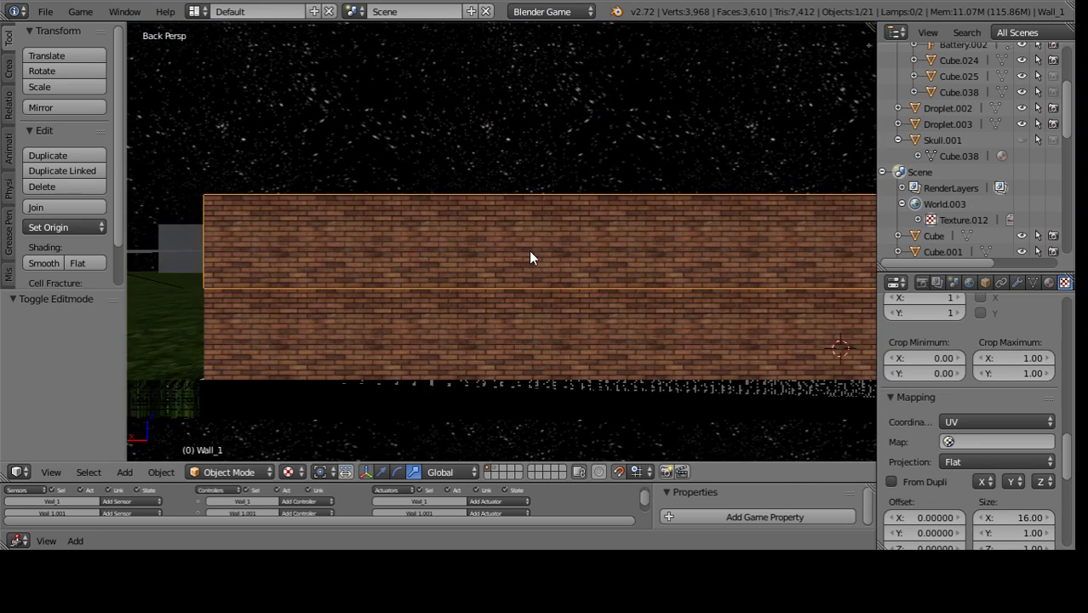
key("ctrl+KP_4")
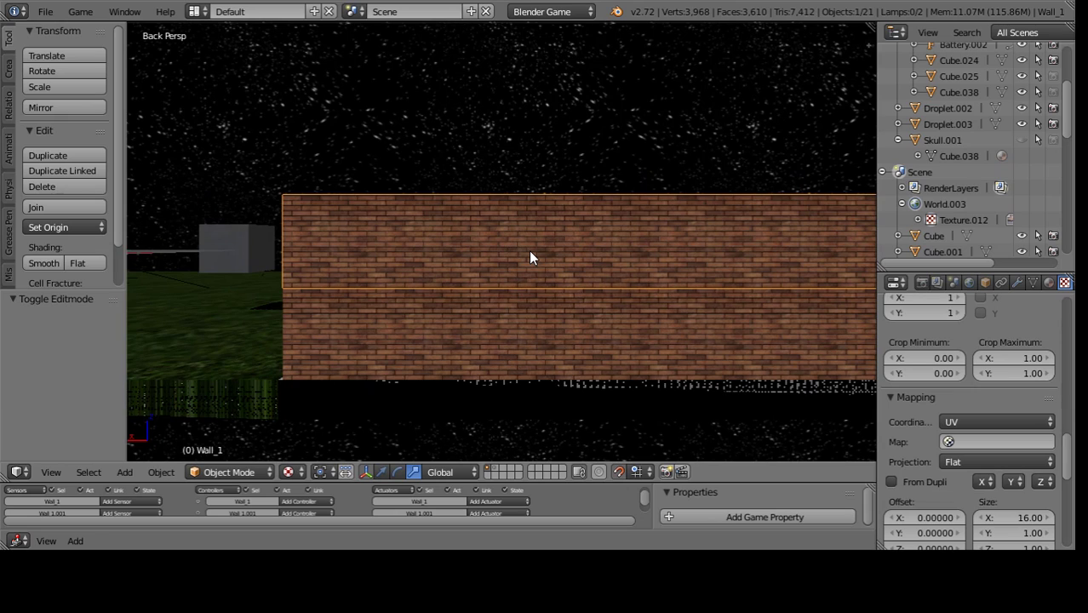
- Knife-cut a window outline along the upper wall's bottom edge and up to its top edge
scroll(528, 250, "up", 1)
key("Tab")
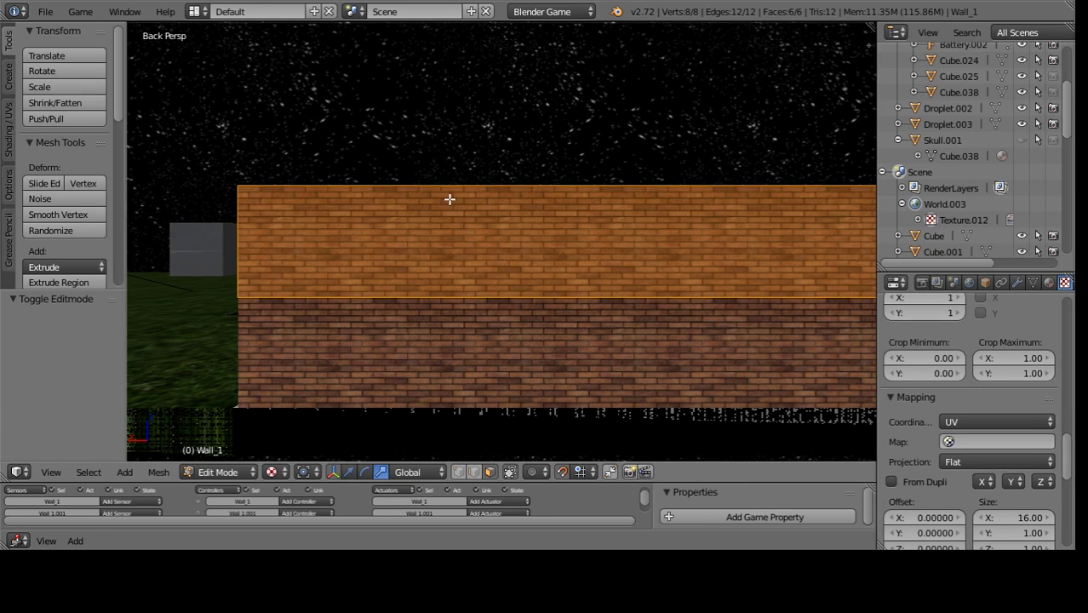
key("k")
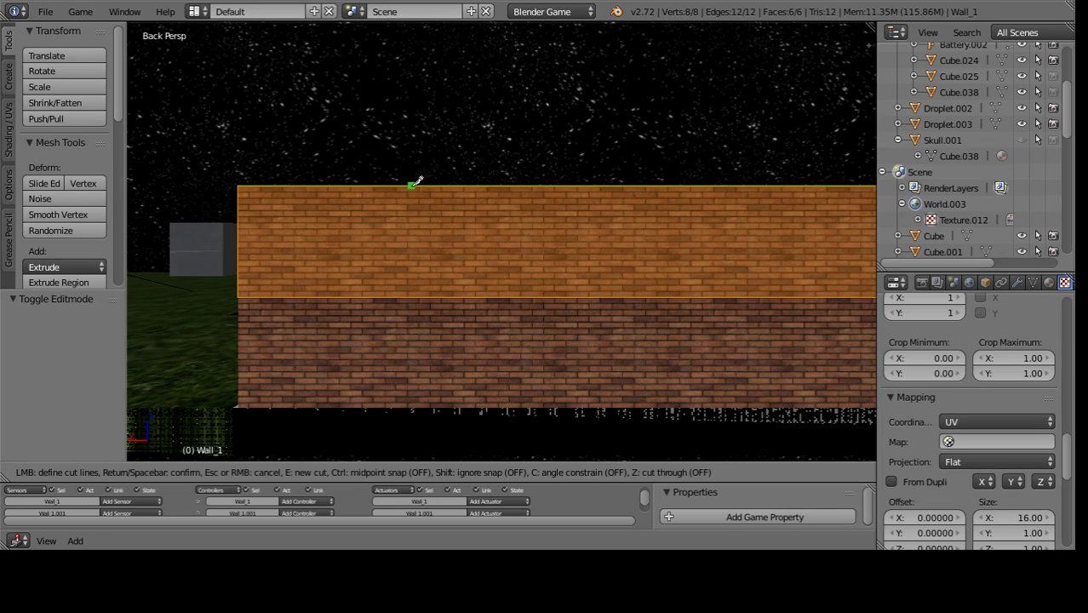
key("ctrl")
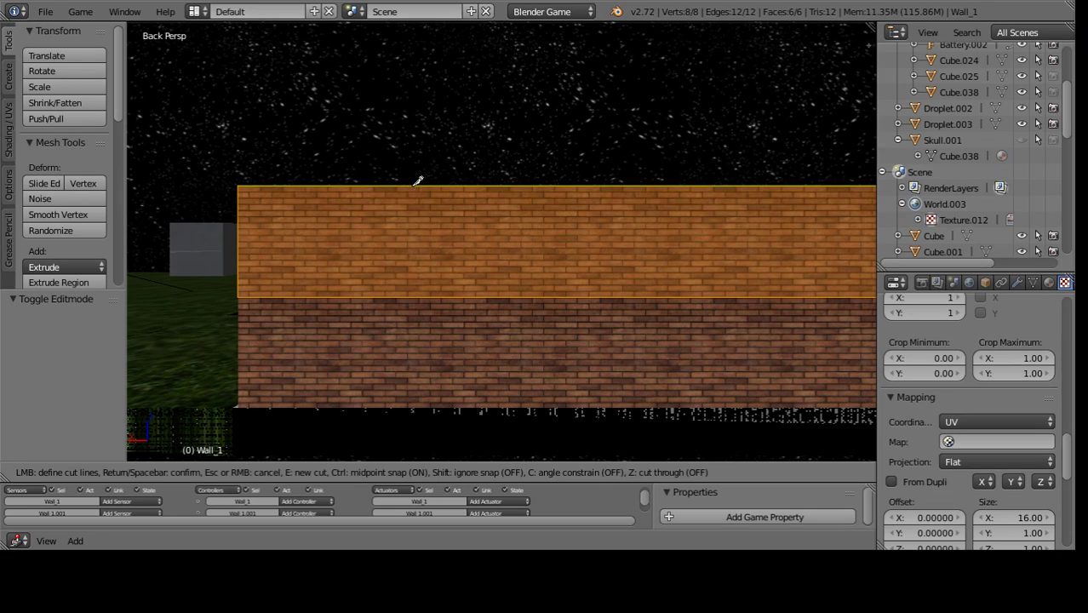
key("ctrl")
key("c")
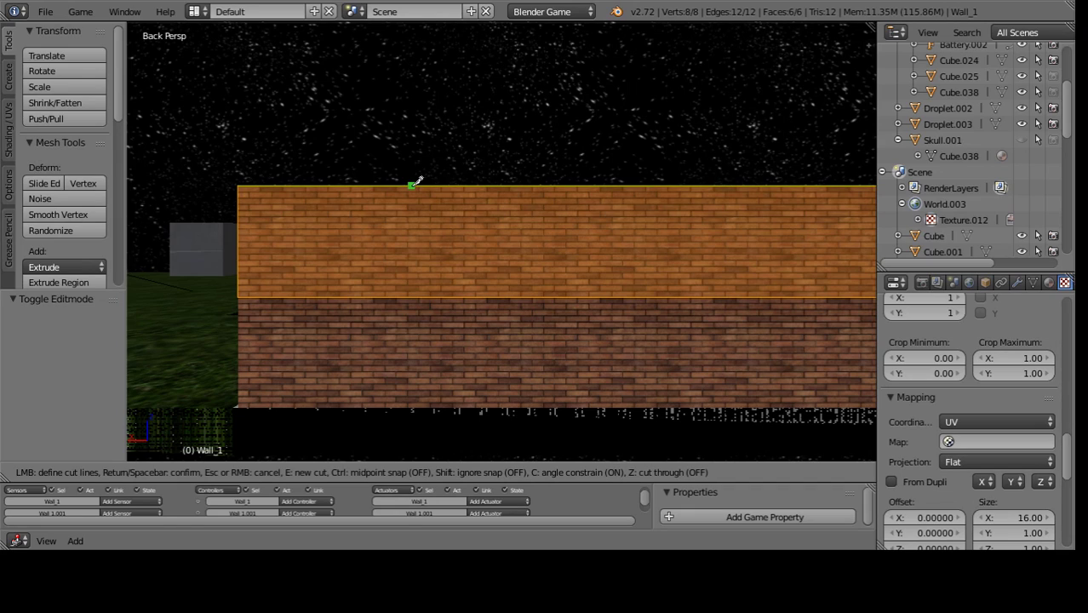
key("ctrl")
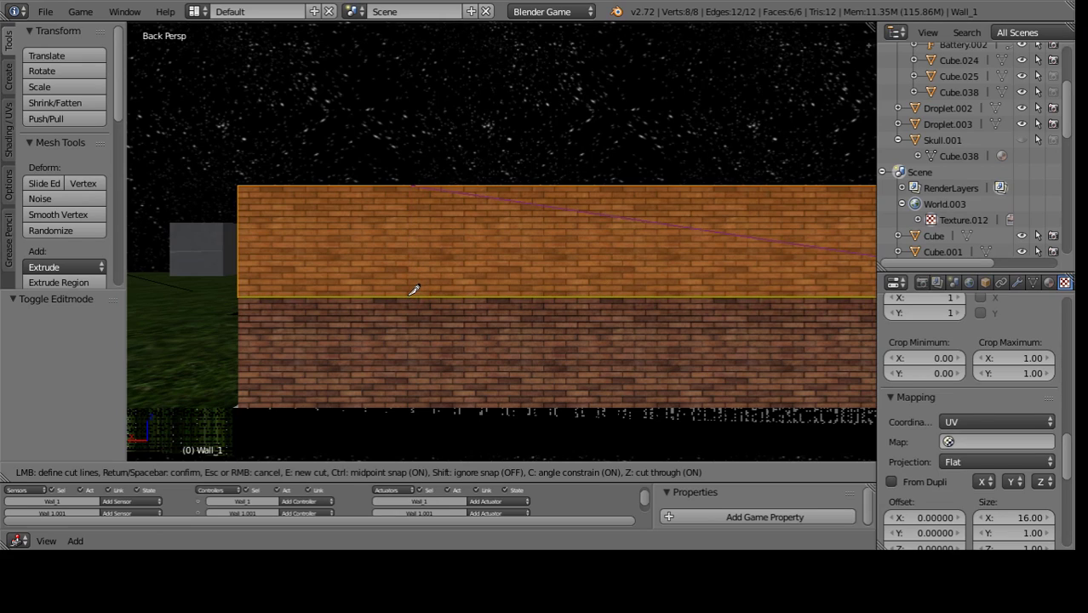
left_click(412, 295)
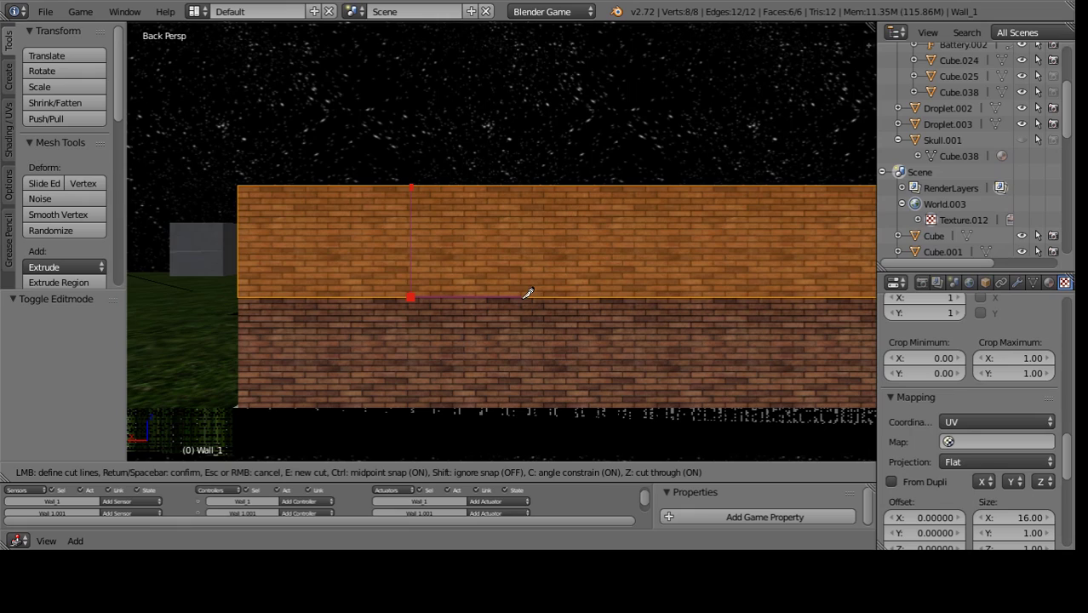
left_click(503, 295)
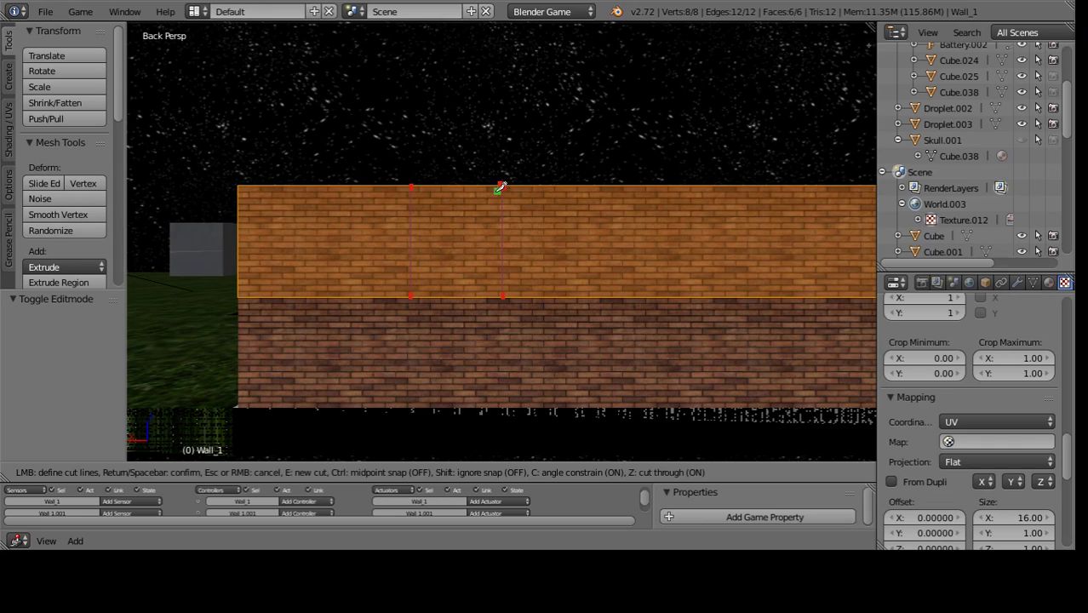
left_click(500, 187)
key("ctrl")
key("Return")
- Select two wall faces inside the window outline, delete their vertices, then undo the deletion
mouse_move(401, 251)
middle_mouse_down()
mouse_move(636, 369)
mouse_move(655, 303)
mouse_move(502, 190)
mouse_move(346, 193)
middle_mouse_up()
right_click(524, 212)
key("a")
right_click(434, 228)
middle_click_drag(433, 228, 599, 226)
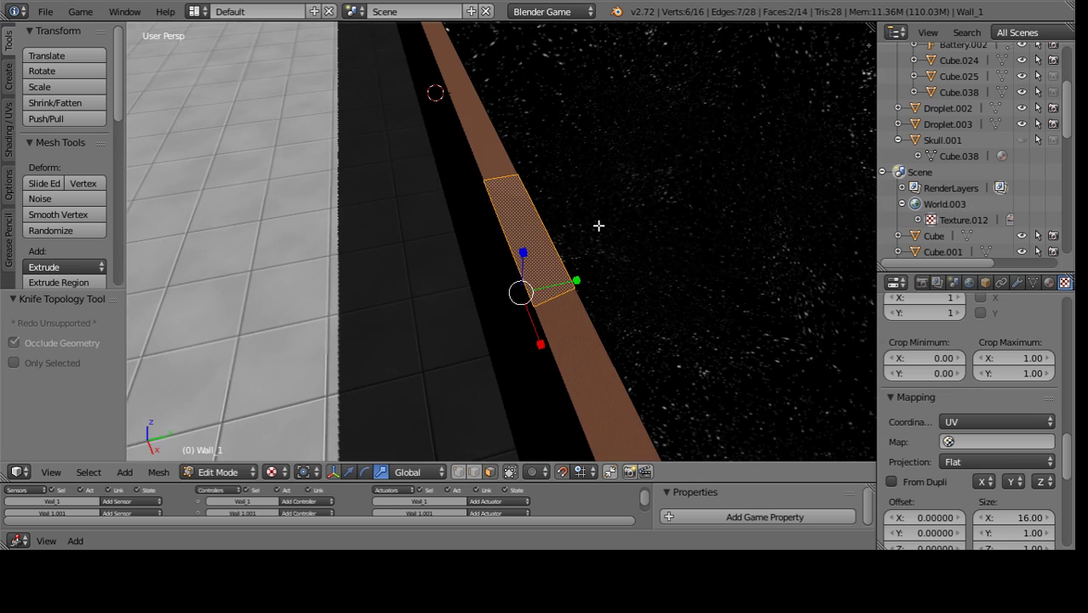
mouse_move(528, 253)
middle_mouse_down()
mouse_move(558, 221)
mouse_move(352, 250)
mouse_move(467, 255)
mouse_move(461, 296)
mouse_move(418, 209)
middle_mouse_up()
right_click(558, 221, "shift")
key("x")
left_click(389, 253)
key("ctrl+z")
- Delete the window face, the wall-top face above it and the opening's inner back face
key("a")
right_click(407, 187)
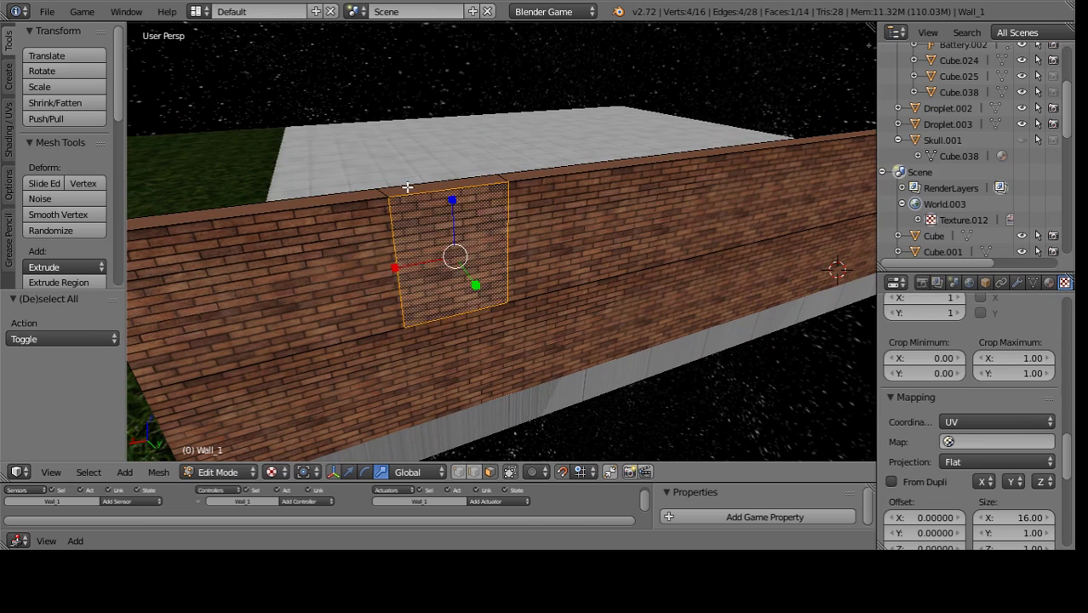
right_click(407, 187, "shift")
key("x")
left_click(407, 222)
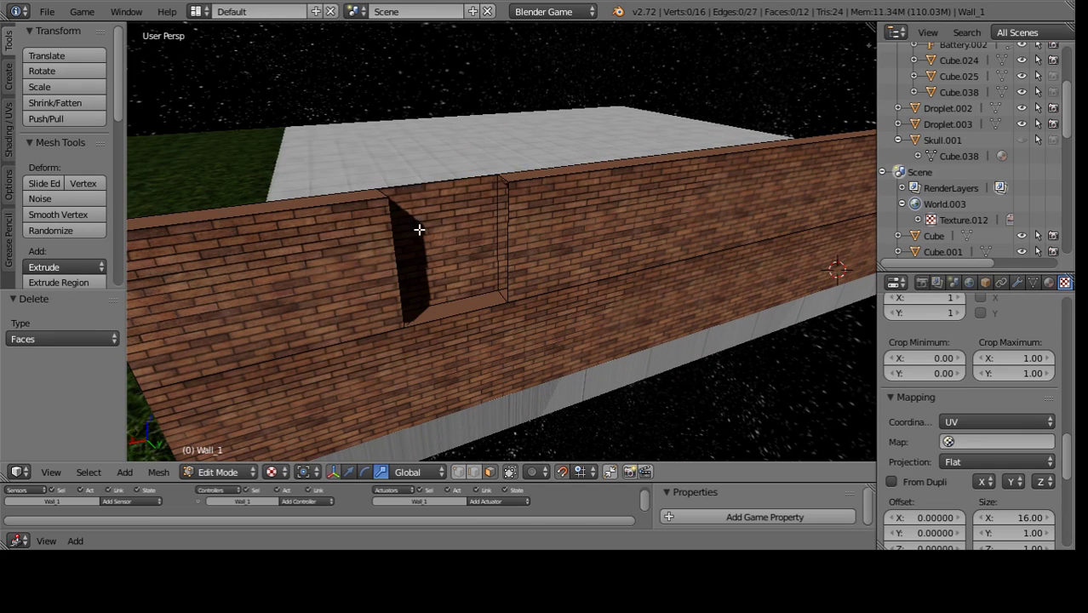
mouse_move(418, 231)
middle_mouse_down()
mouse_move(435, 225)
mouse_move(456, 362)
mouse_move(435, 374)
middle_mouse_up()
right_click(435, 227)
key("x")
left_click(418, 226)
- Select the opening's bottom face, unwrap its UVs, then redo the unwrap with Cube Projection
right_click(436, 373)
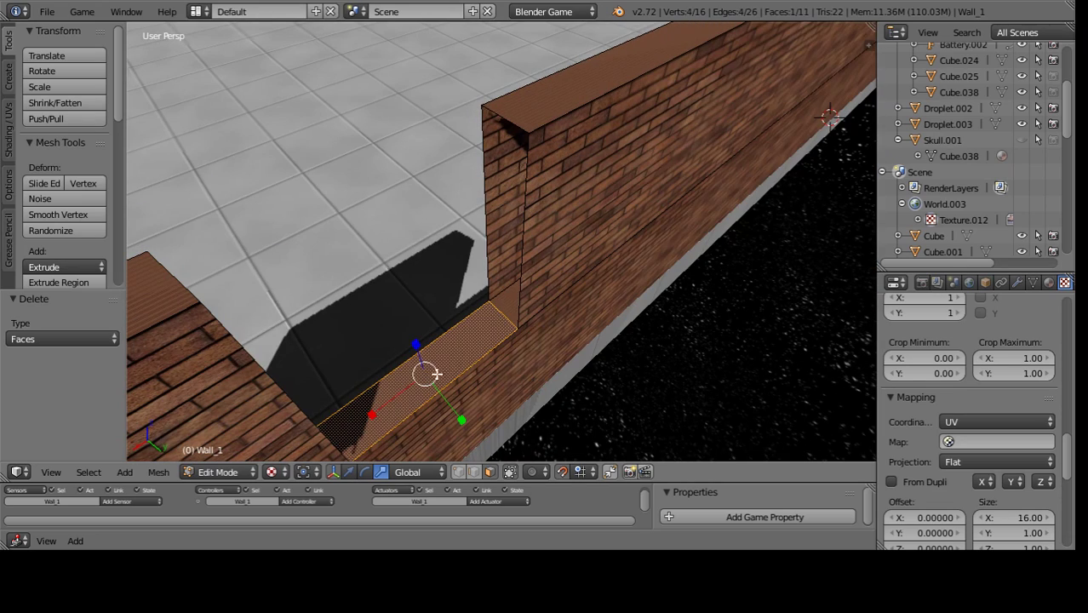
mouse_move(471, 337)
middle_mouse_down()
mouse_move(497, 364)
mouse_move(517, 318)
mouse_move(480, 359)
mouse_move(423, 377)
mouse_move(384, 372)
middle_mouse_up()
key("u")
left_click(480, 361)
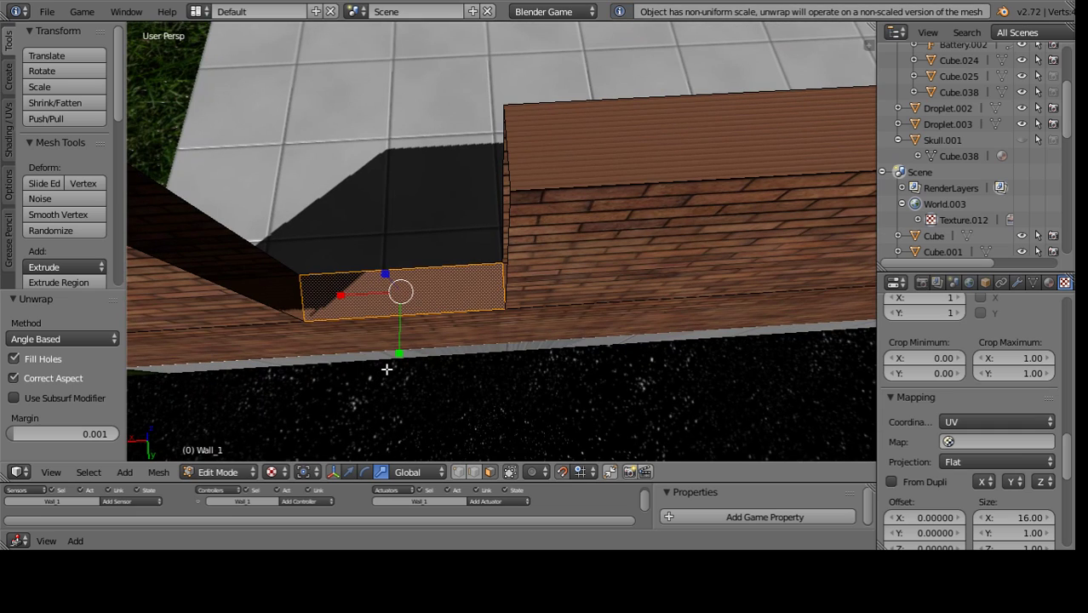
key("u")
left_click(372, 436)
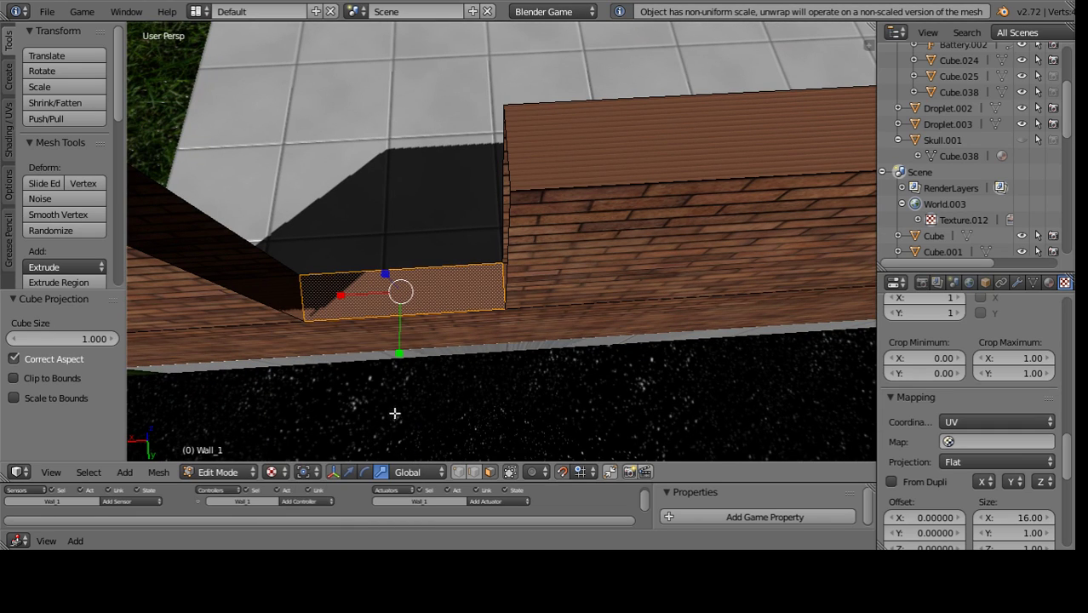
- Select the whole wall mesh and fill the outline into a face
mouse_move(408, 332)
middle_mouse_down()
mouse_move(477, 255)
mouse_move(498, 210)
mouse_move(604, 180)
mouse_move(504, 153)
mouse_move(455, 225)
mouse_move(497, 274)
mouse_move(454, 330)
mouse_move(502, 314)
mouse_move(424, 269)
mouse_move(518, 231)
mouse_move(451, 234)
mouse_move(321, 205)
middle_mouse_up()
key("a")
key("a")
key("f")
key("f")
- Extrude the thin wall faces into thick sections, then fill and extrude the wall end
key("e")
left_click(464, 251)
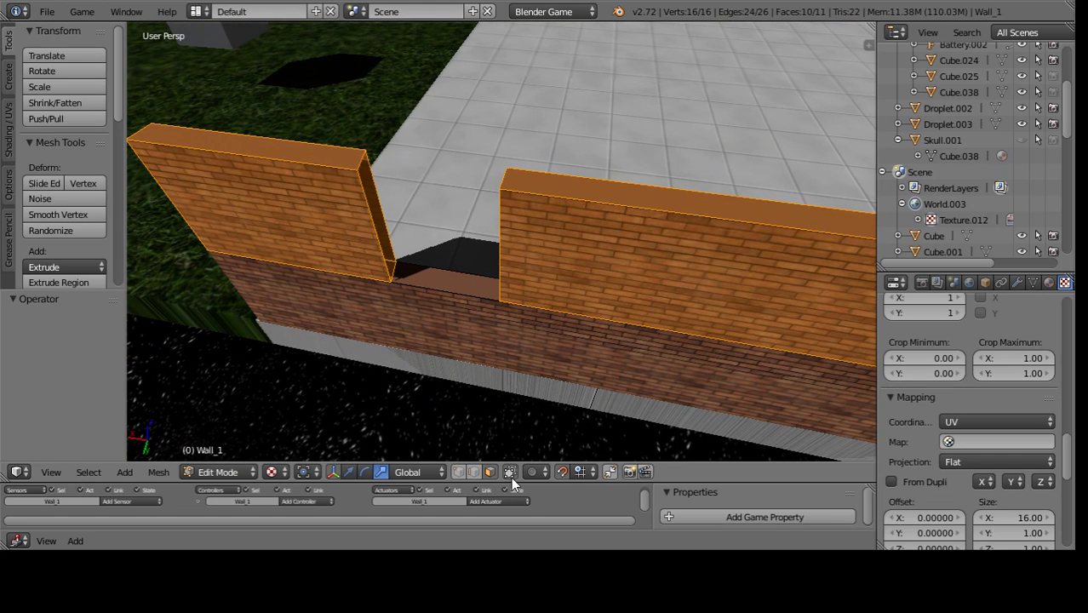
mouse_move(383, 256)
middle_mouse_down()
mouse_move(291, 213)
mouse_move(355, 202)
mouse_move(316, 202)
middle_mouse_up()
key("c")
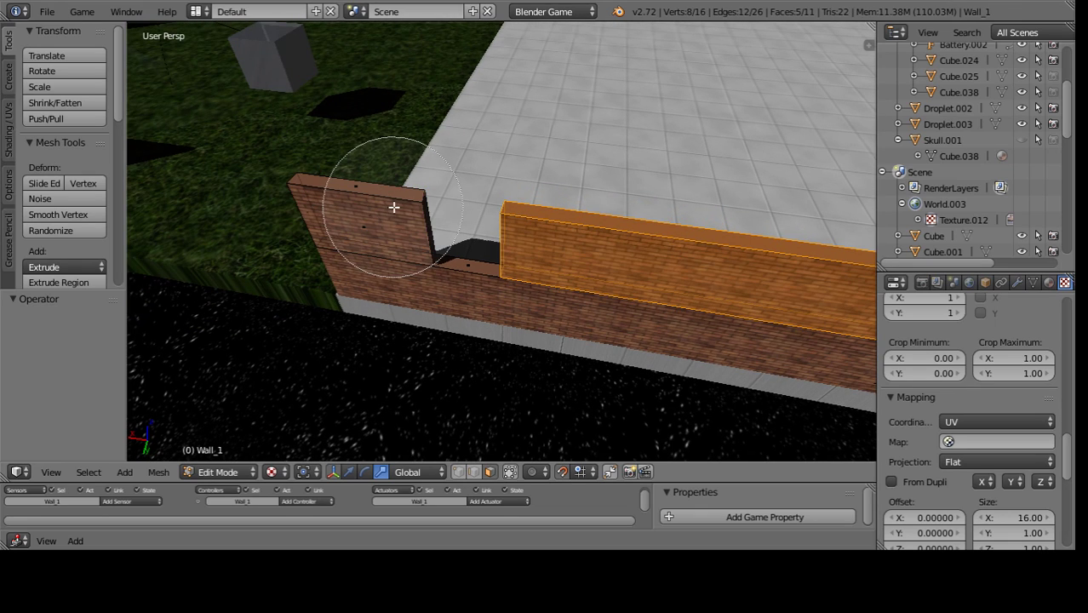
key("Escape")
middle_click_drag(388, 231, 510, 231)
key("f")
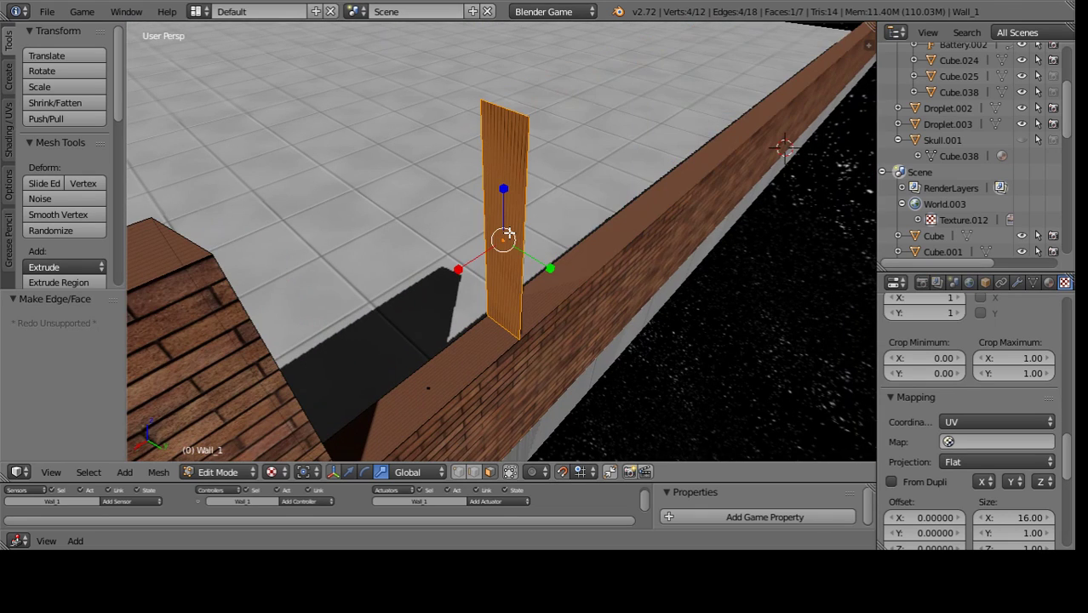
key("e")
left_click(508, 231)
- Try a face fill via Ctrl+F, undo it, and attempt joining two tall wall faces
middle_click_drag(573, 213, 551, 162)
key("ctrl+f")
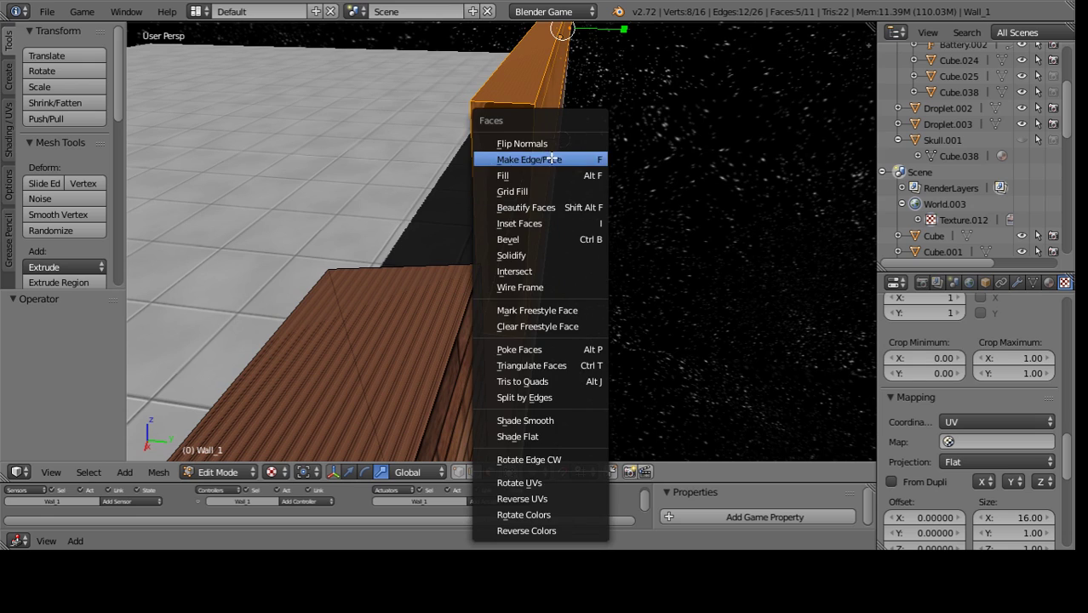
left_click(548, 178)
scroll(421, 224, "down", 3)
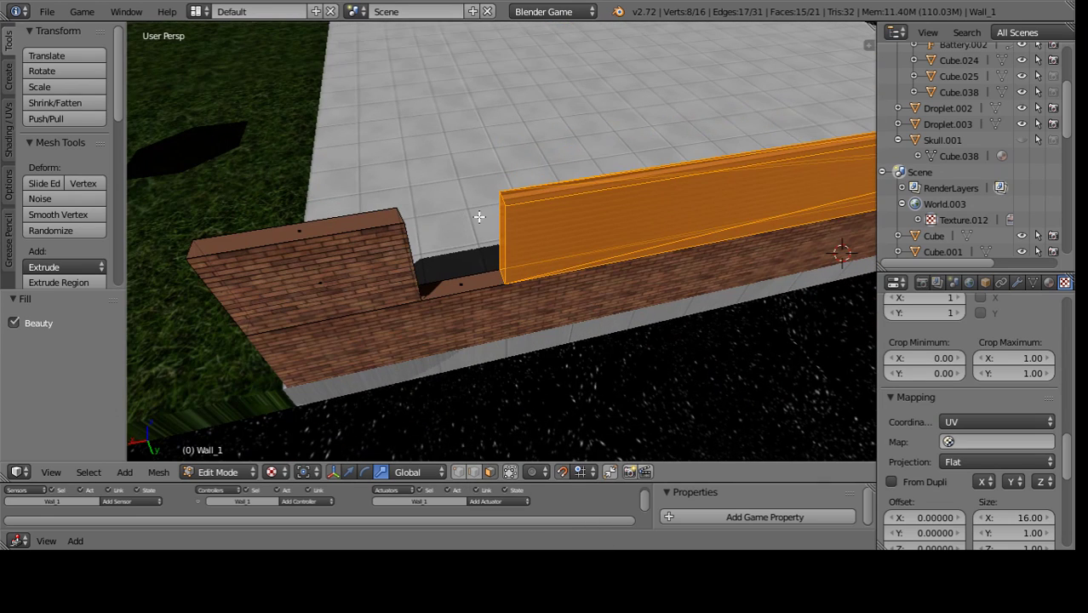
key("ctrl+z")
middle_click_drag(479, 217, 517, 281)
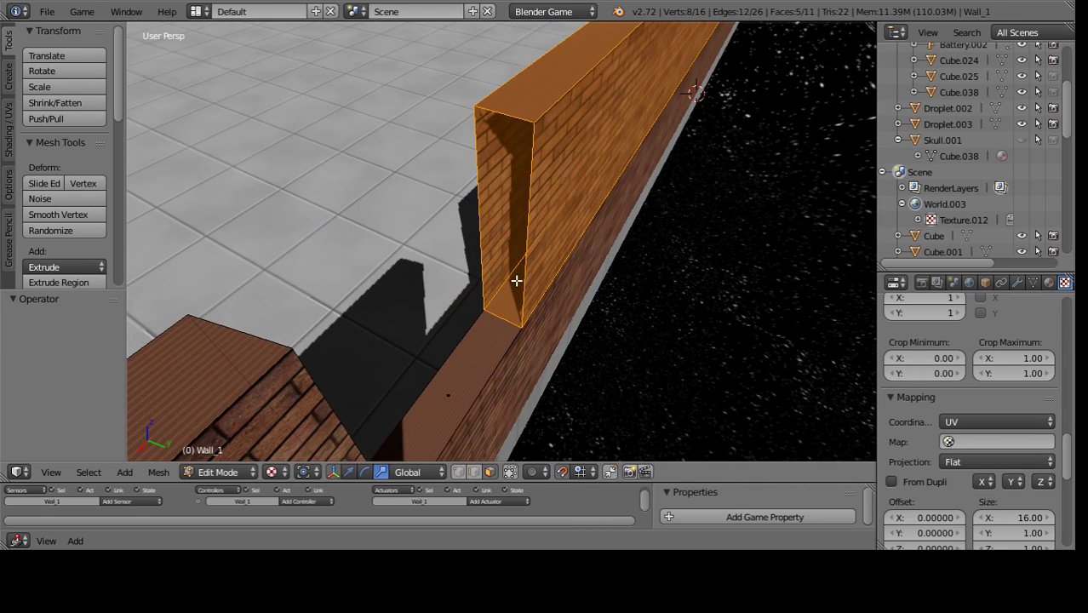
mouse_move(484, 388)
middle_mouse_down()
mouse_move(530, 235)
mouse_move(629, 108)
mouse_move(512, 211)
mouse_move(512, 250)
mouse_move(553, 188)
middle_mouse_up()
key("a")
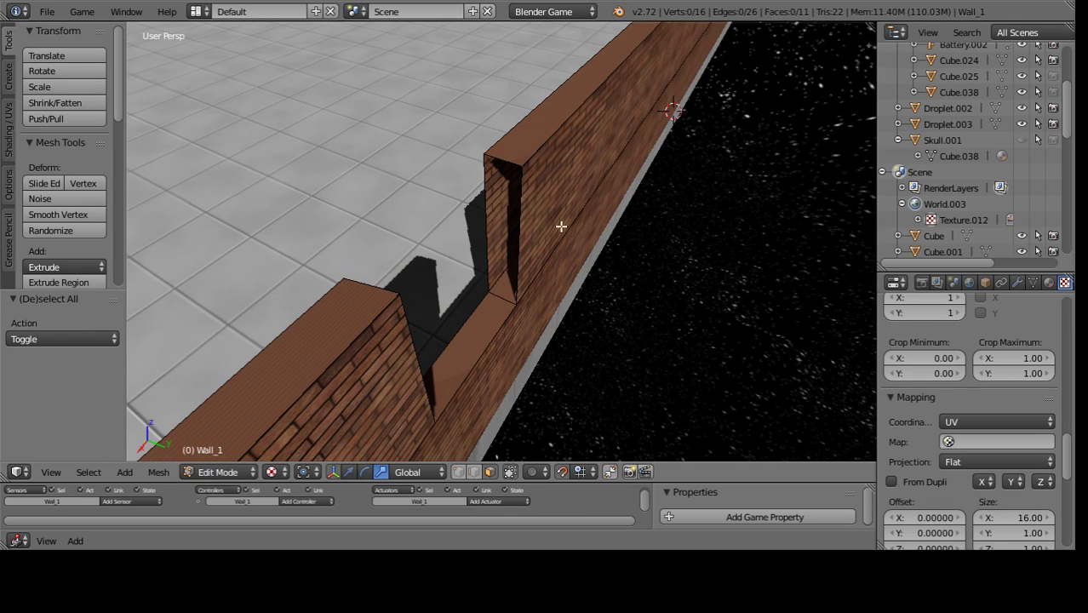
right_click(561, 225)
right_click(493, 196, "shift")
key("f")
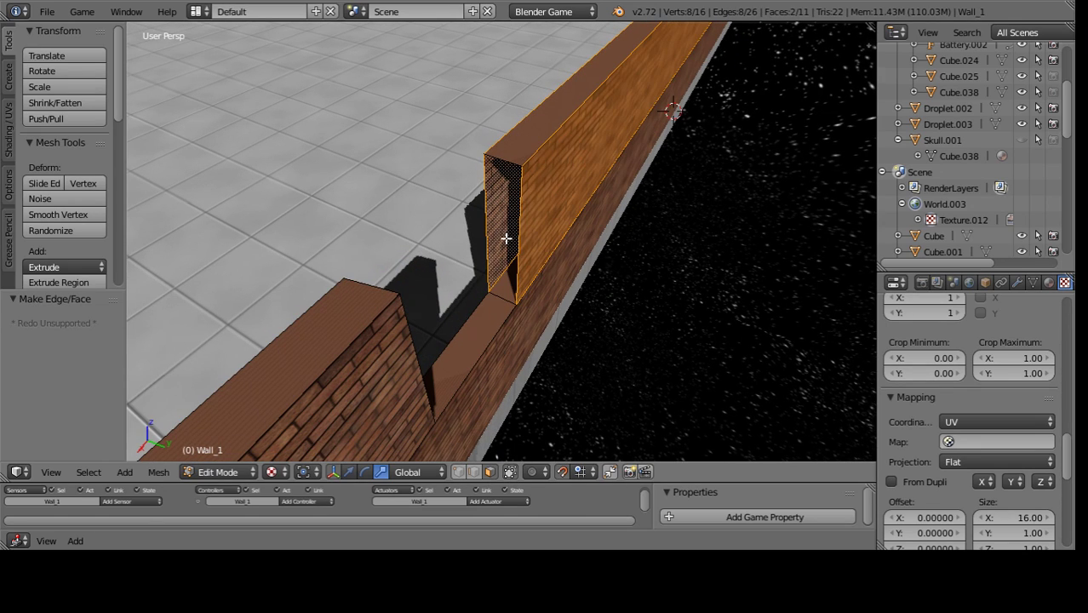
- Isolate the small leftover gap face in the selection and delete it
right_click(515, 154)
right_click(508, 277, "shift")
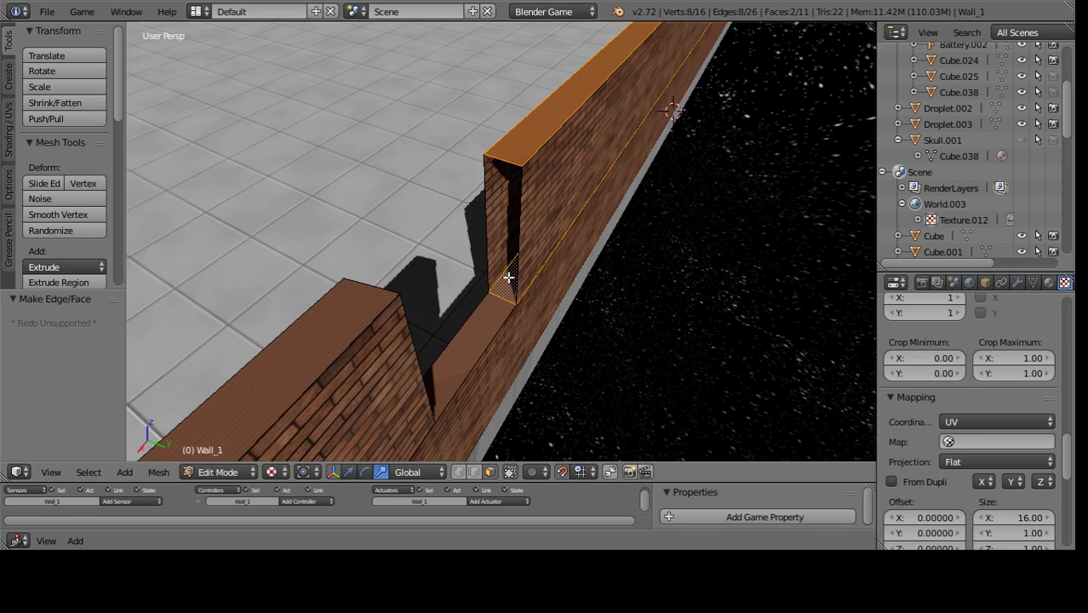
right_click(510, 221, "shift")
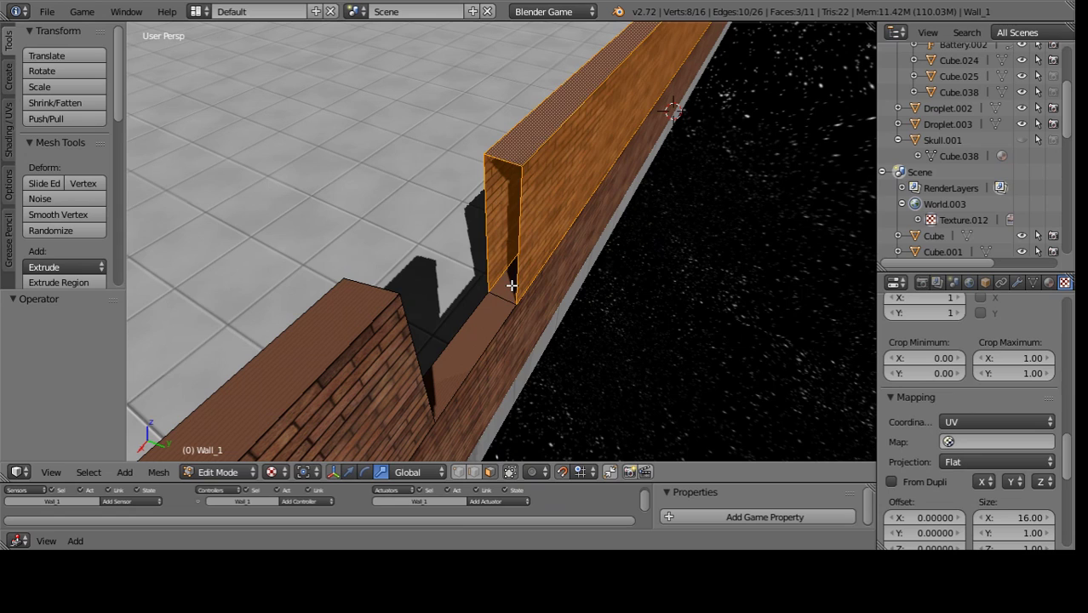
right_click(505, 284)
mouse_move(547, 219)
middle_mouse_down()
mouse_move(539, 179)
mouse_move(498, 199)
mouse_move(492, 189)
mouse_move(680, 171)
middle_mouse_up()
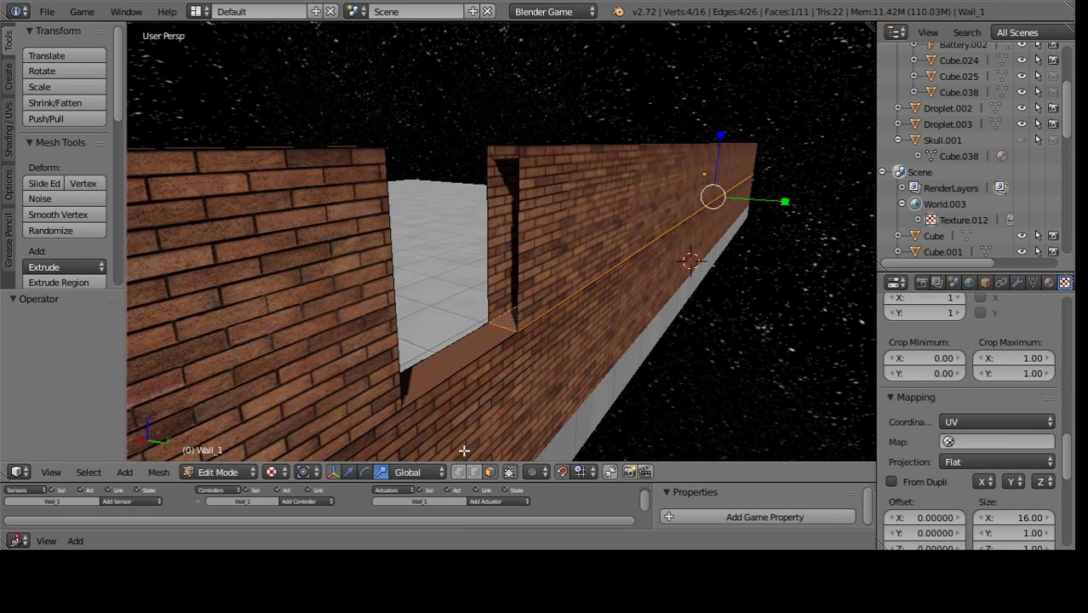
left_click(349, 472)
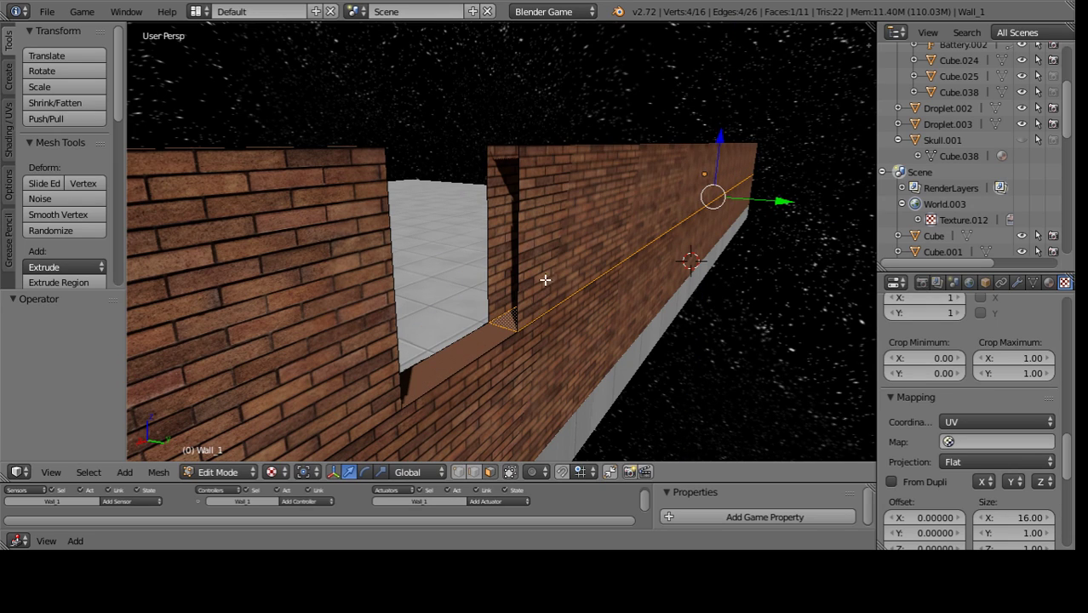
middle_click_drag(544, 280, 459, 335)
key("x")
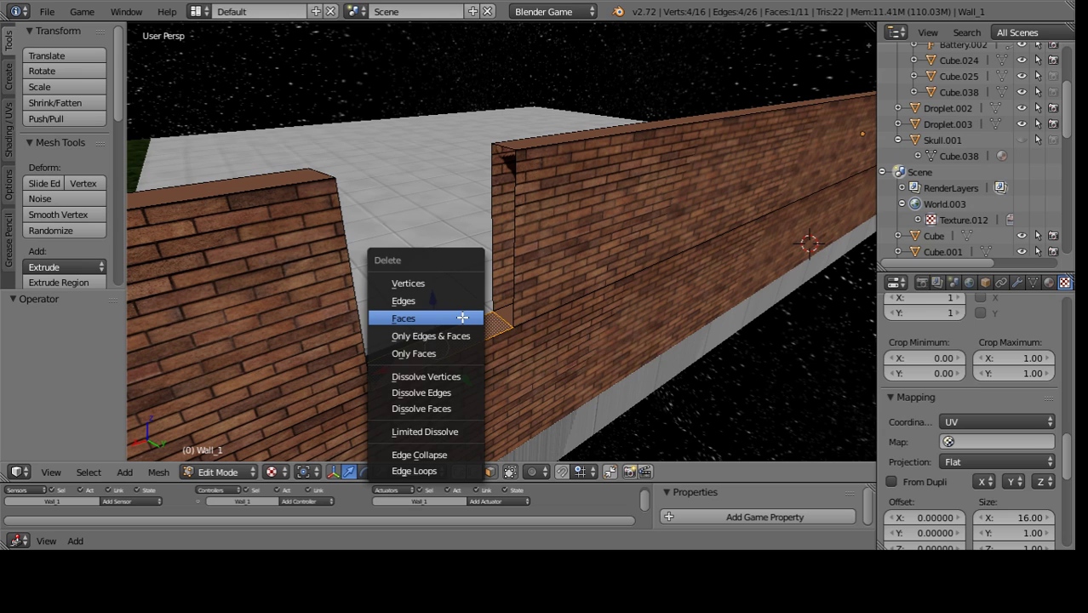
left_click(462, 317)
- Fill the whole selected wall mesh into a face and return to Object Mode
key("Tab")
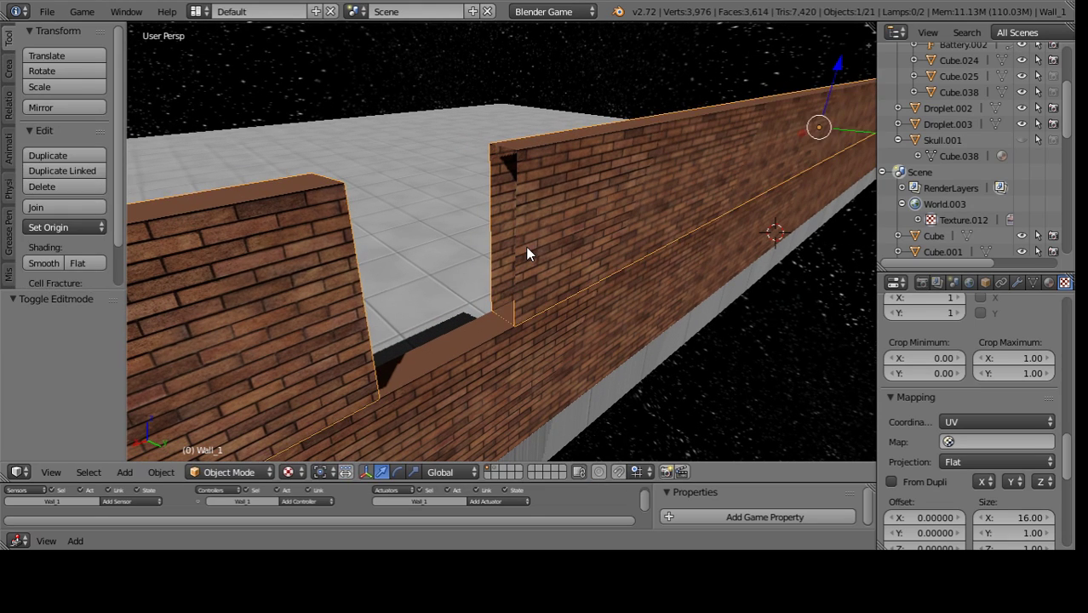
key("Tab")
key("a")
mouse_move(497, 216)
middle_mouse_down()
mouse_move(384, 250)
mouse_move(433, 251)
middle_mouse_up()
key("f")
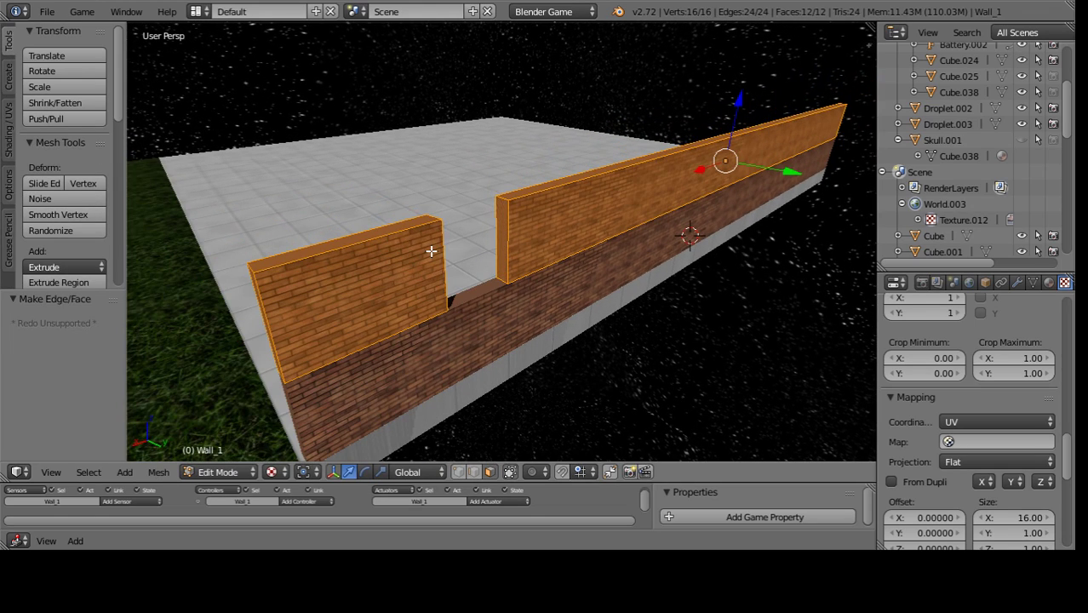
key("Tab")
scroll(430, 251, "up", 5)
mouse_move(460, 283)
middle_mouse_down()
mouse_move(510, 279)
mouse_move(539, 328)
mouse_move(657, 302)
mouse_move(347, 359)
mouse_move(442, 371)
mouse_move(410, 236)
mouse_move(488, 244)
mouse_move(335, 312)
mouse_move(408, 165)
middle_mouse_up()
- Select Glass_1 and move it along X and Y into the wall's window gap
right_click(408, 165)
key("g")
key("x")
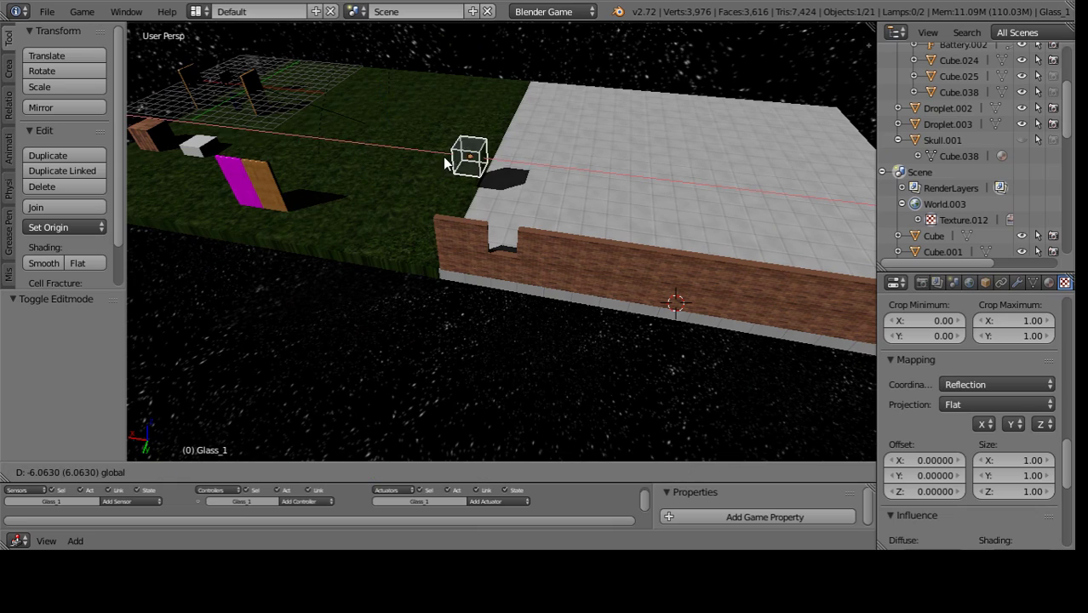
key("Escape")
key("g")
key("x")
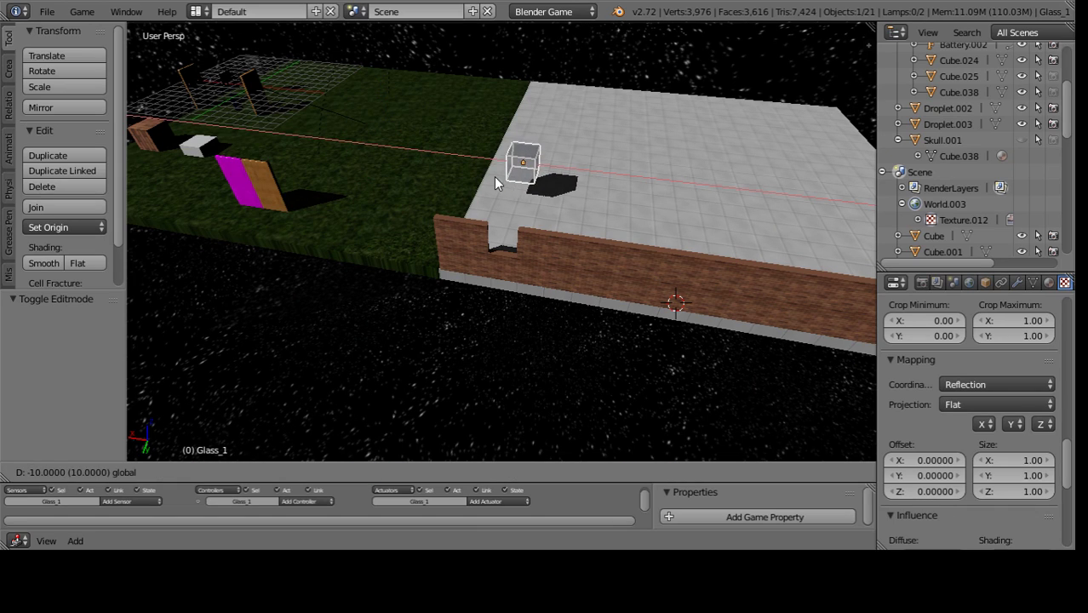
left_click(498, 183)
key("g")
key("y")
left_click(490, 284)
middle_click_drag(491, 284, 483, 216)
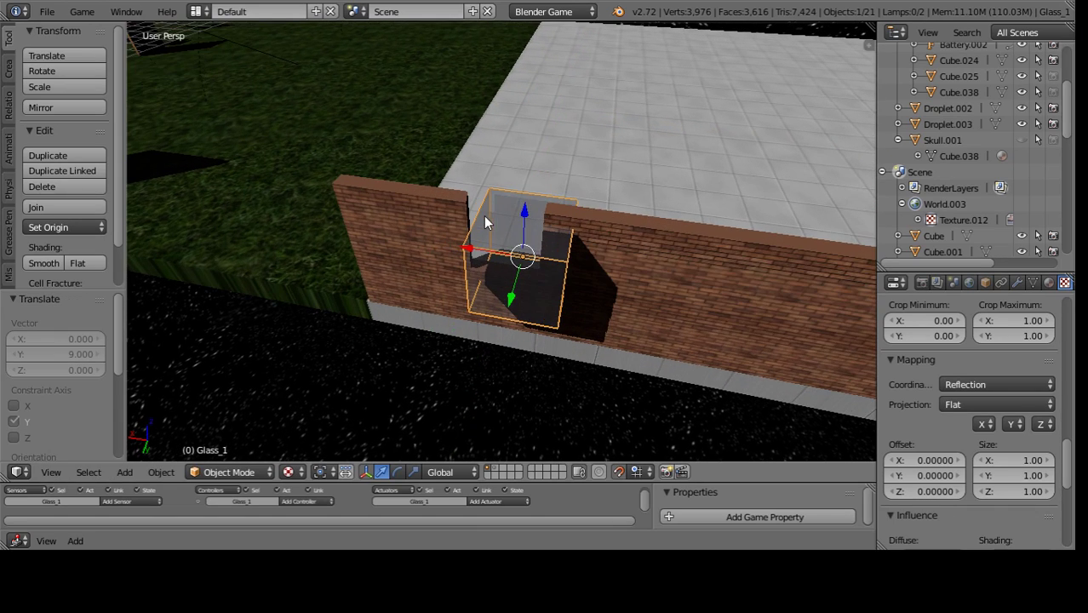
- Shift Glass_1 0.389 along X to line it up with the gap
key("g")
key("x")
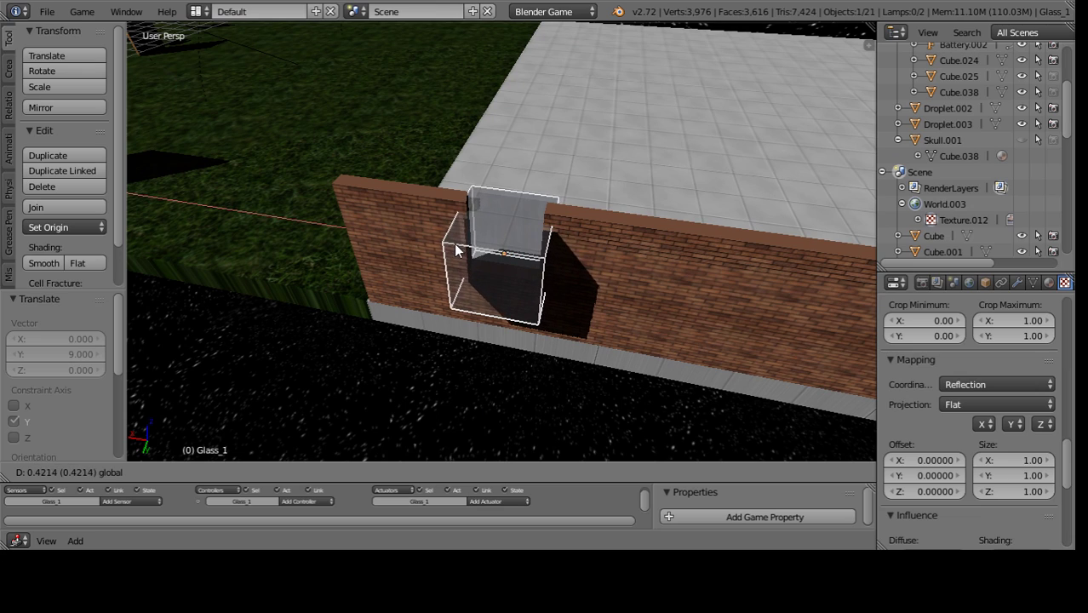
left_click(456, 250)
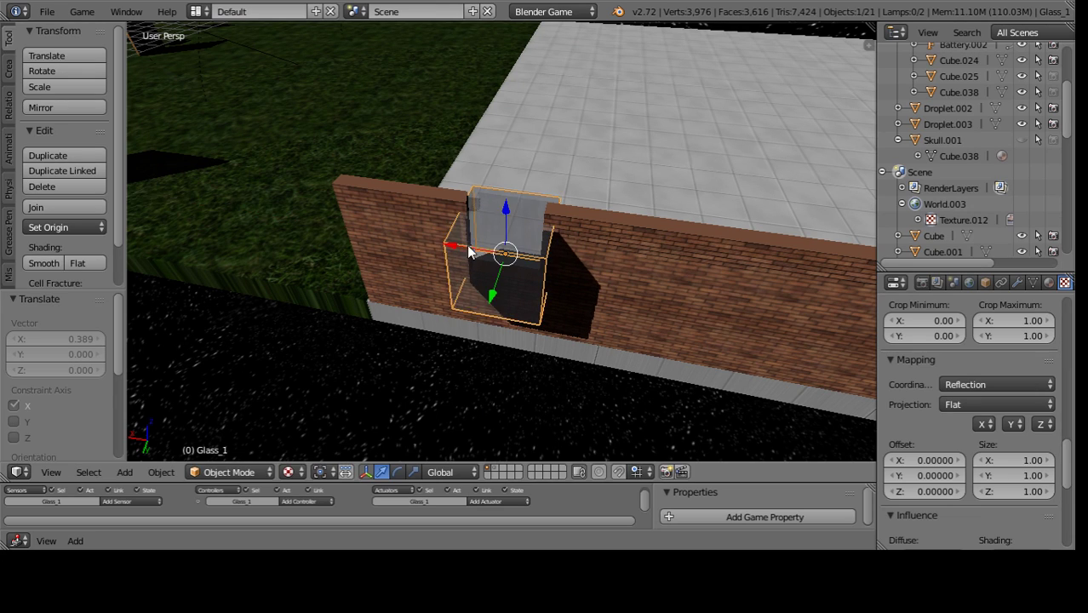
middle_click_drag(456, 250, 407, 450)
- Scale Glass_1 to 1.03 along the X axis
key("s")
key("x")
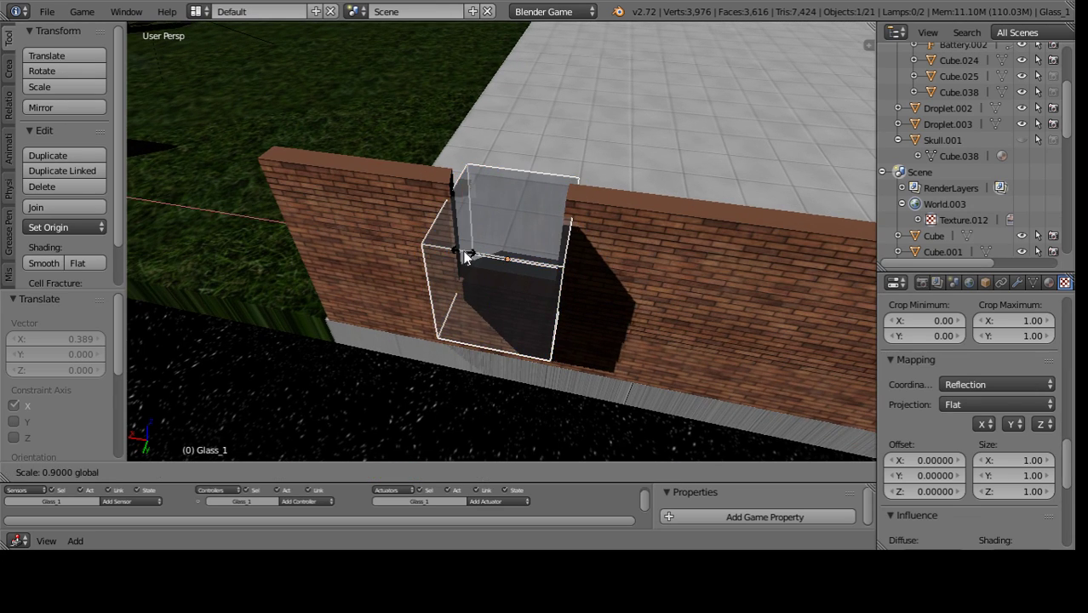
left_click(467, 258)
mouse_move(466, 258)
middle_mouse_down()
mouse_move(475, 333)
mouse_move(459, 266)
middle_mouse_up()
type("s")
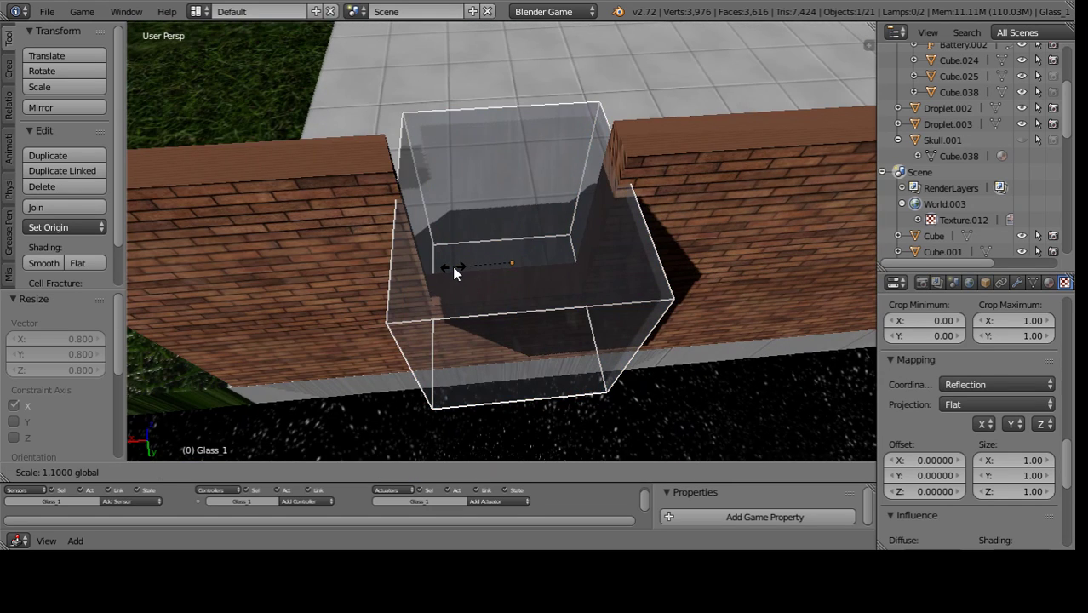
type("1.0")
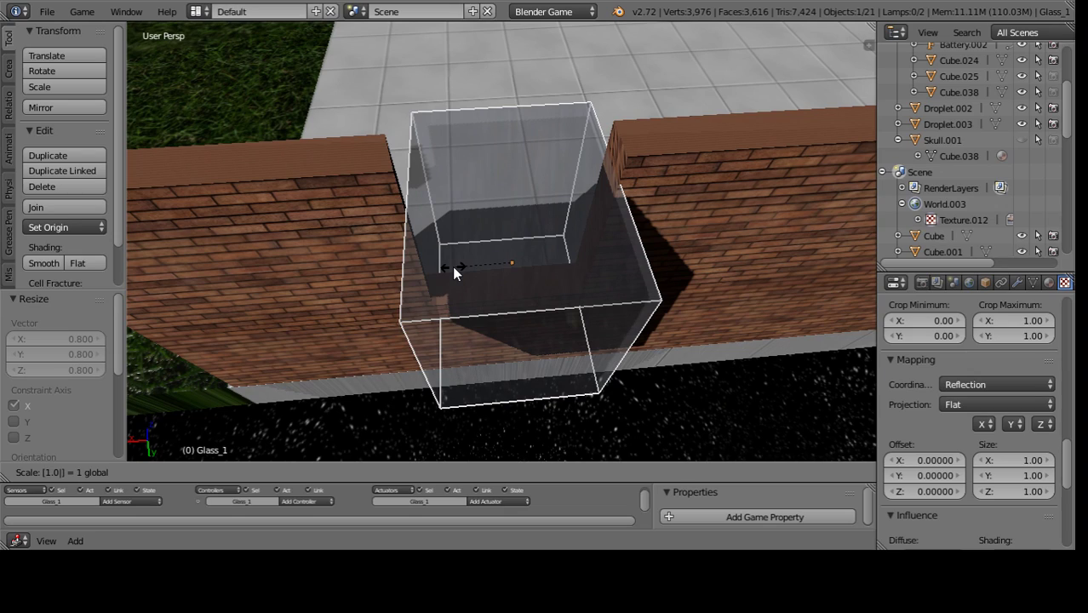
type("4")
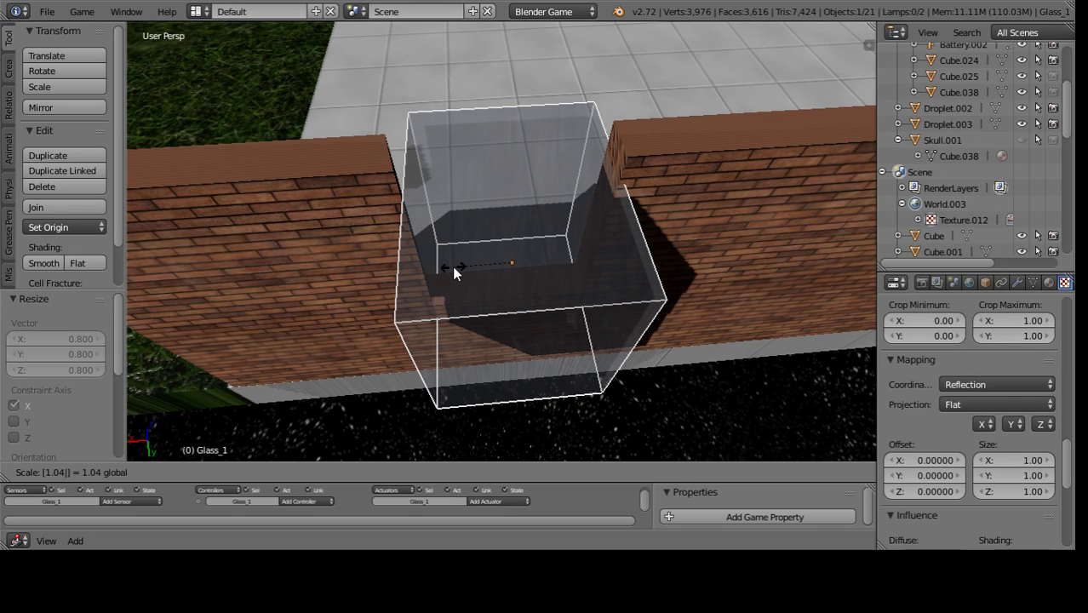
key("BackSpace")
key("BackSpace")
type("0")
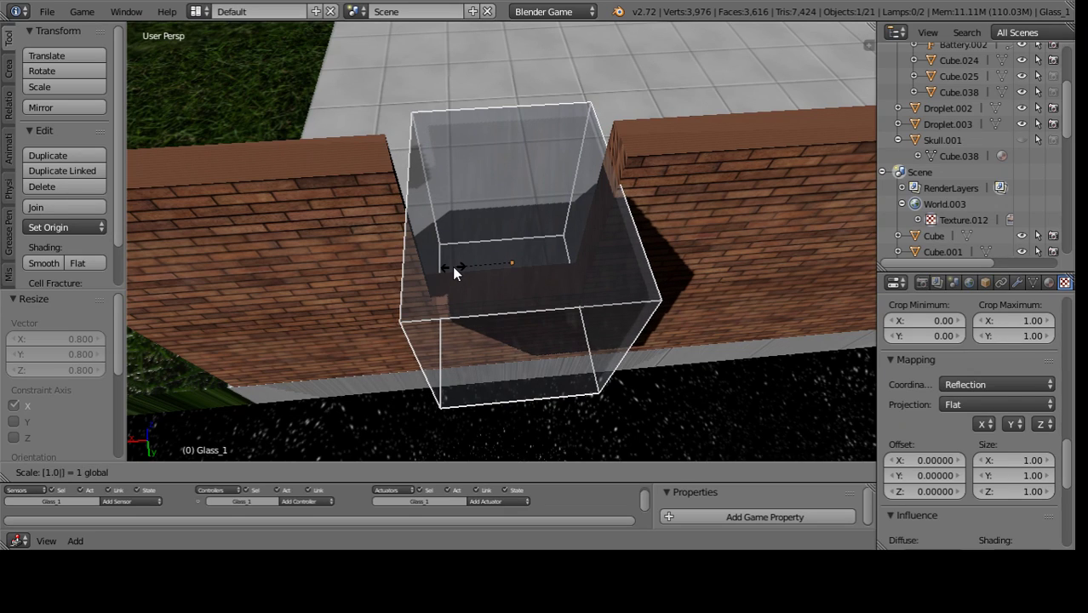
type("3")
key("Return")
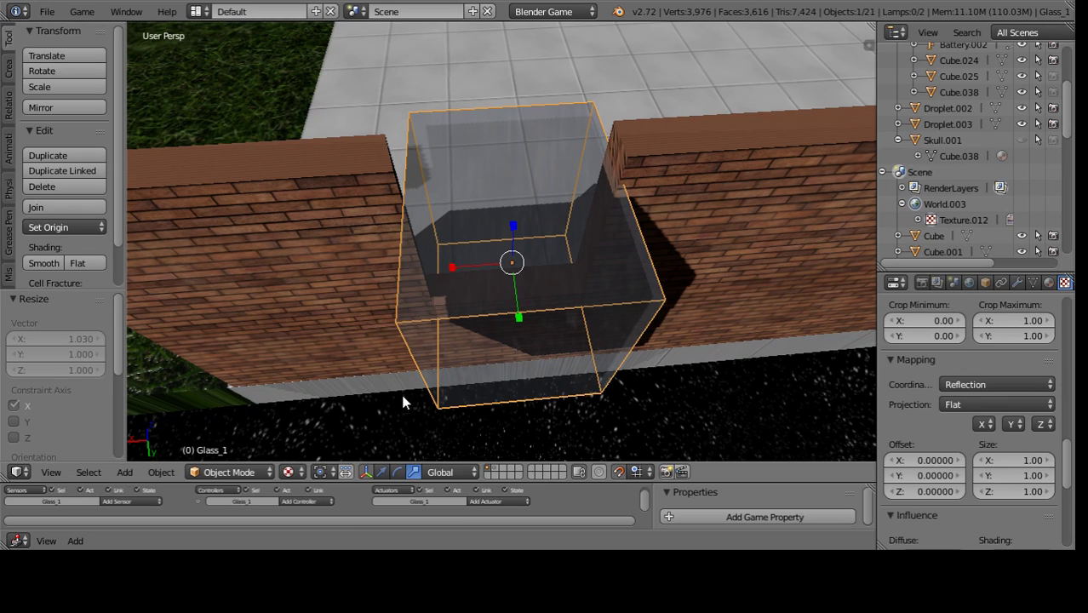
scroll(439, 331, "up", 3)
- Nudge Glass_1 0.04 along X
type("g")
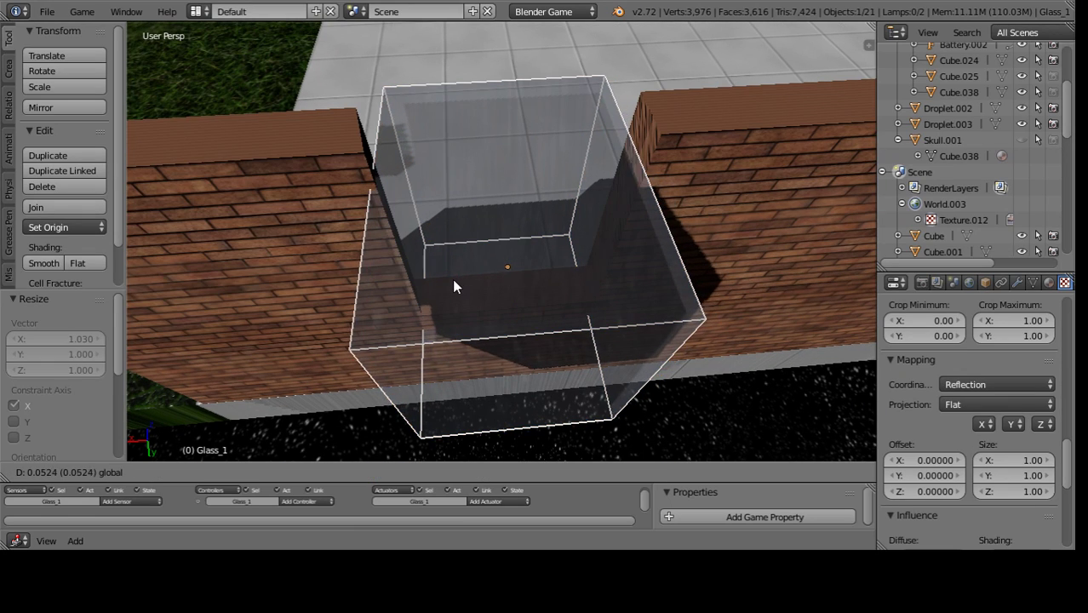
type("x0.04")
key("Return")
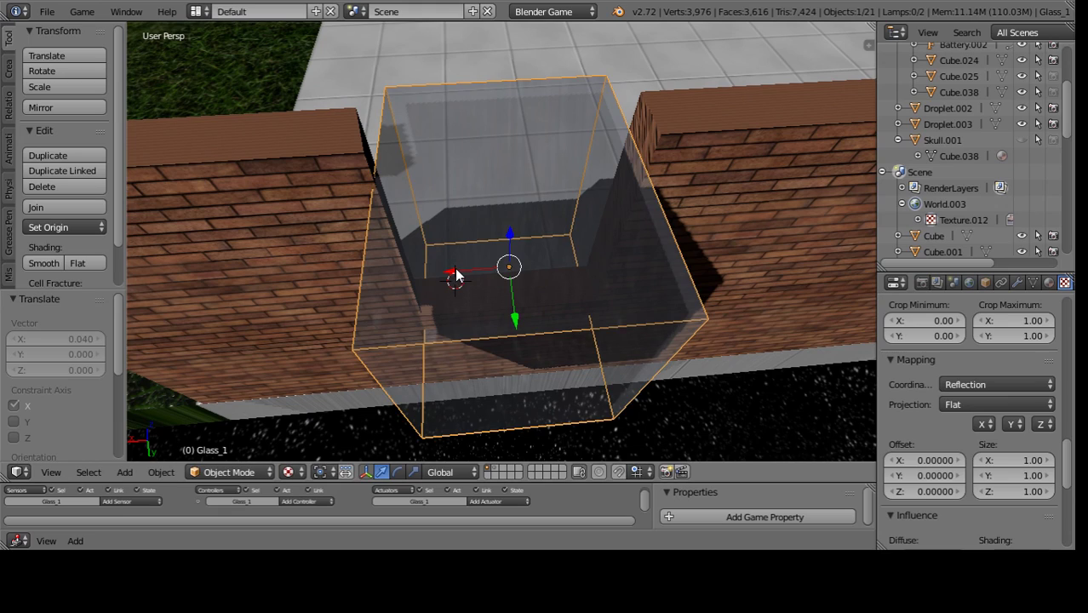
key("g")
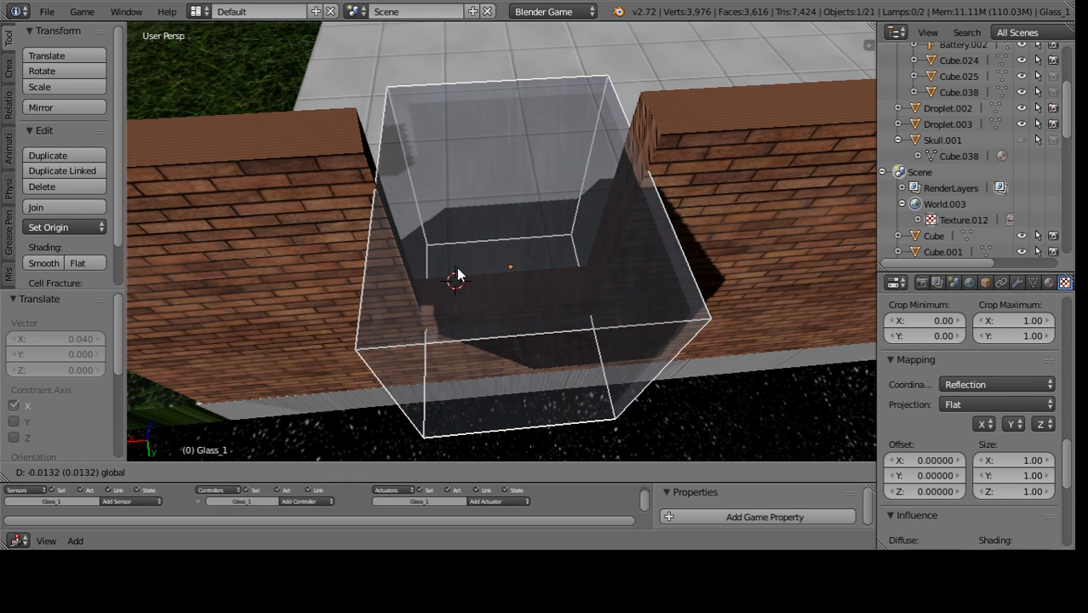
- Confirm the small X adjustment, then scale the glass thinner along Y
left_click(456, 271)
middle_click_drag(457, 271, 408, 285)
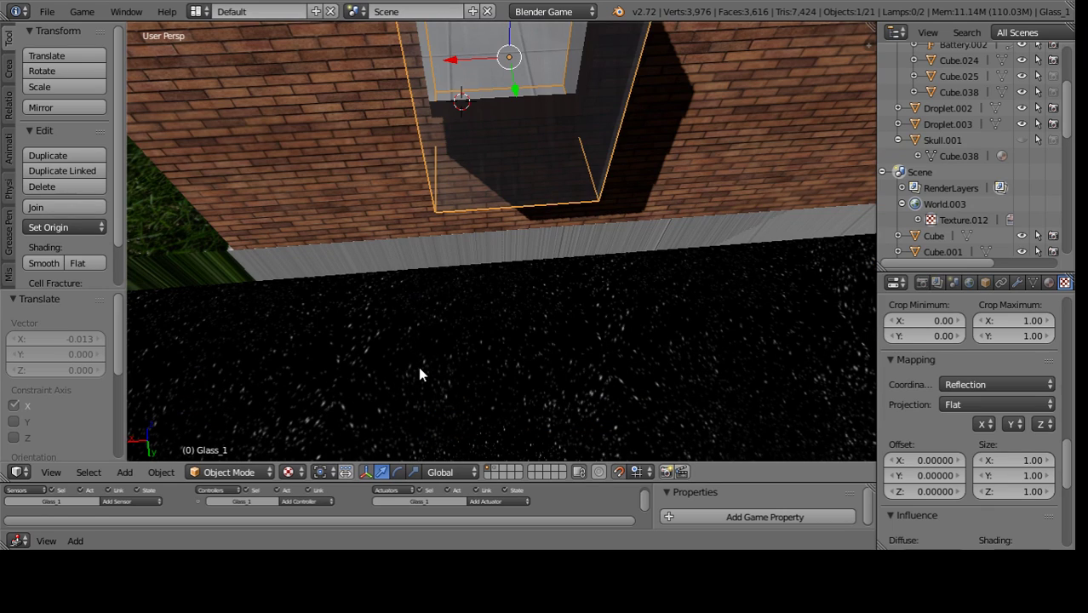
left_click(413, 471)
middle_click_drag(426, 358, 457, 279)
key("KP_Decimal")
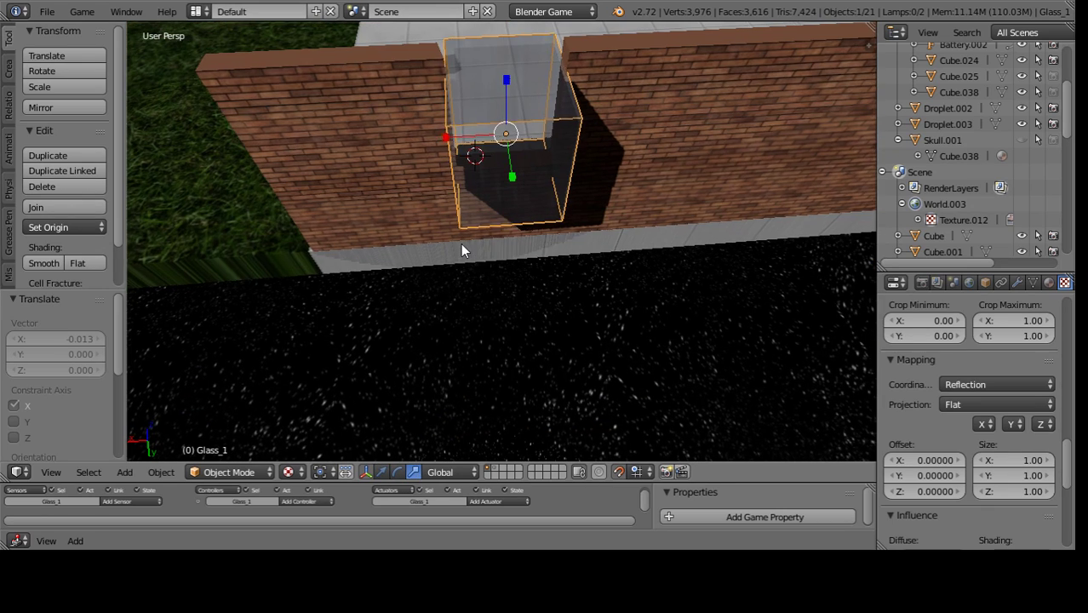
key("s")
key("y")
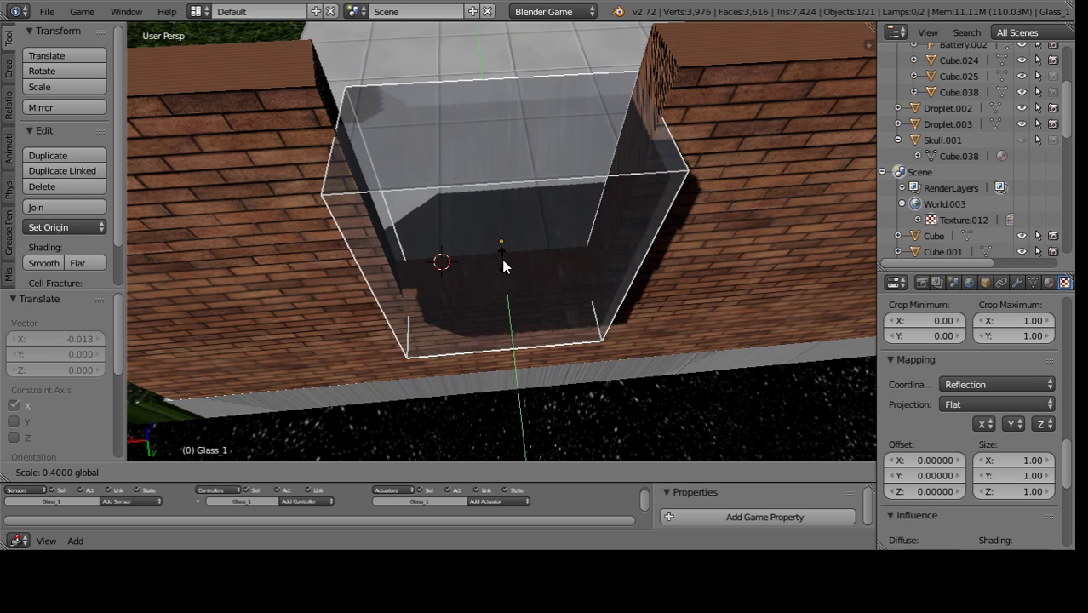
left_click(501, 259)
mouse_move(501, 259)
middle_mouse_down()
mouse_move(492, 341)
mouse_move(505, 299)
middle_mouse_up()
- Scale the glass down to half, then rescale it to 0.8
key("s")
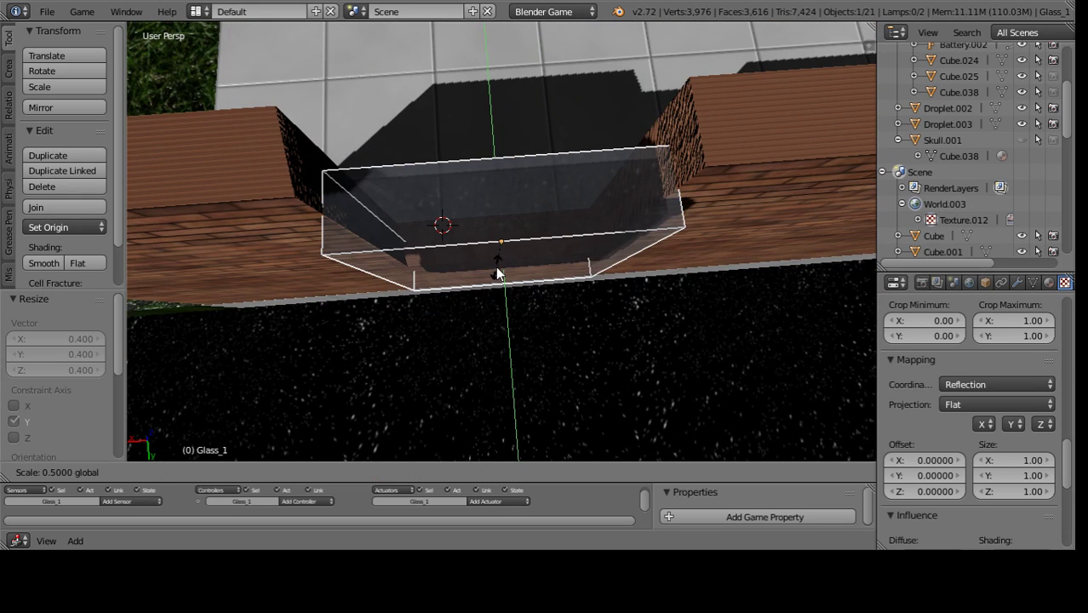
left_click(496, 266)
key("s")
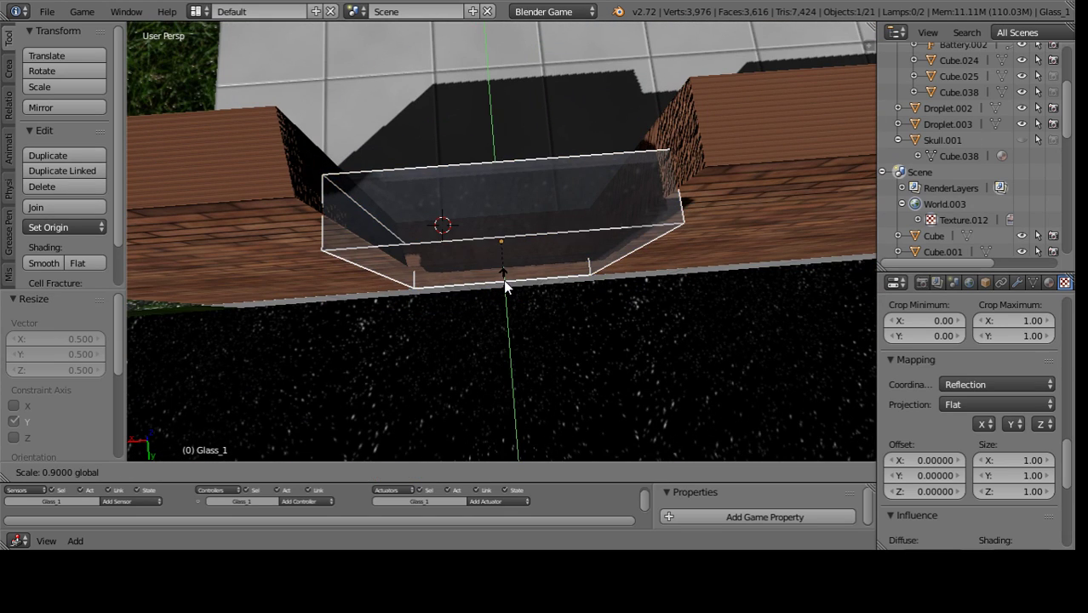
left_click(503, 274)
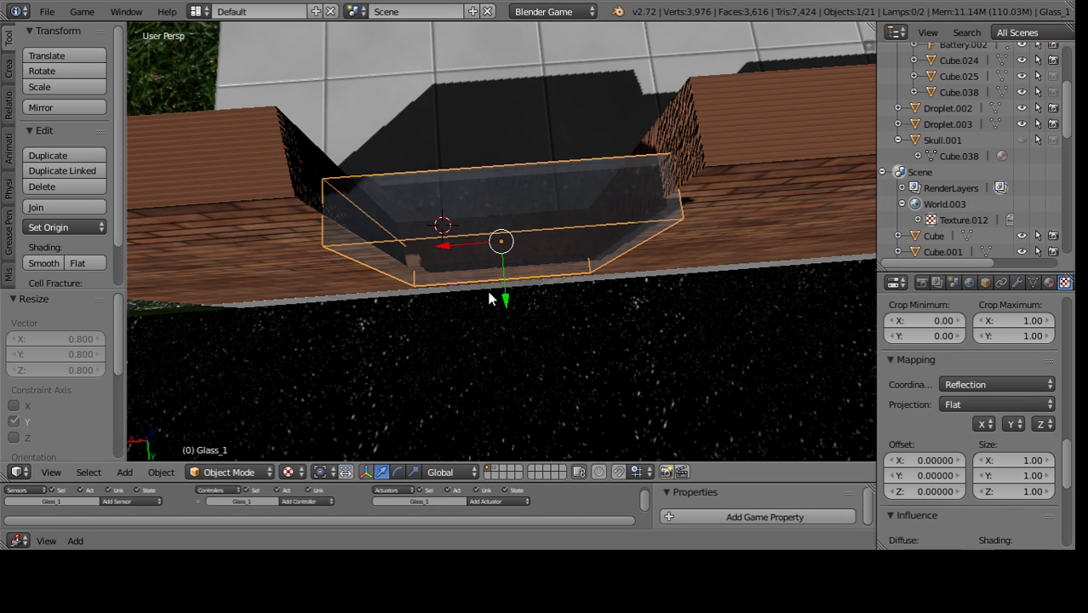
- Move the glass along Y to about −0.043 so it sits within the wall
left_click_drag(505, 300, 505, 275)
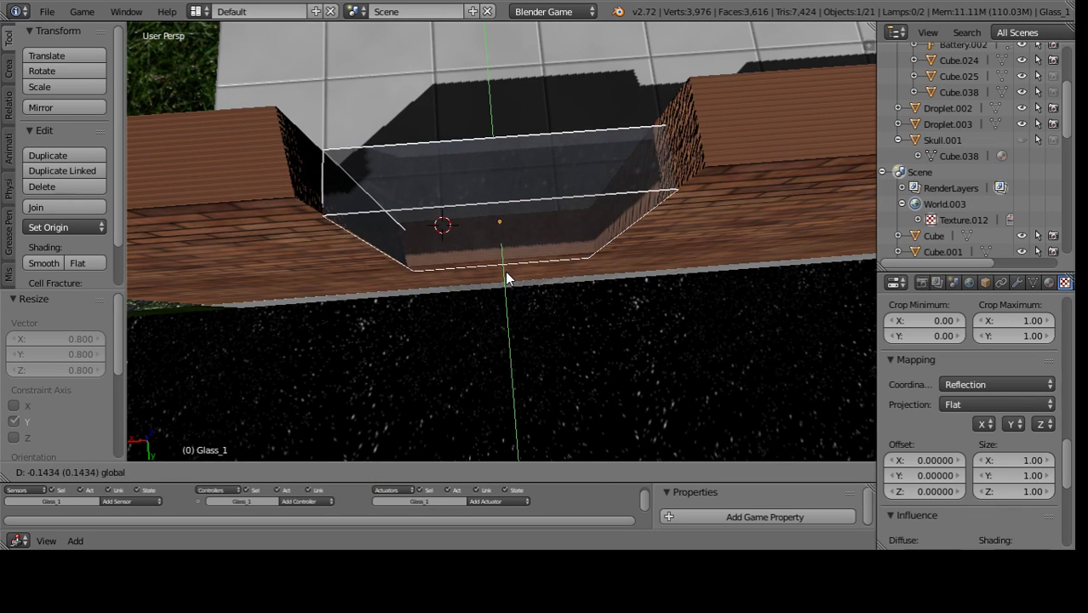
left_click(502, 271)
mouse_move(662, 221)
middle_mouse_down()
mouse_move(565, 199)
mouse_move(475, 280)
mouse_move(486, 243)
middle_mouse_up()
key("g")
key("y")
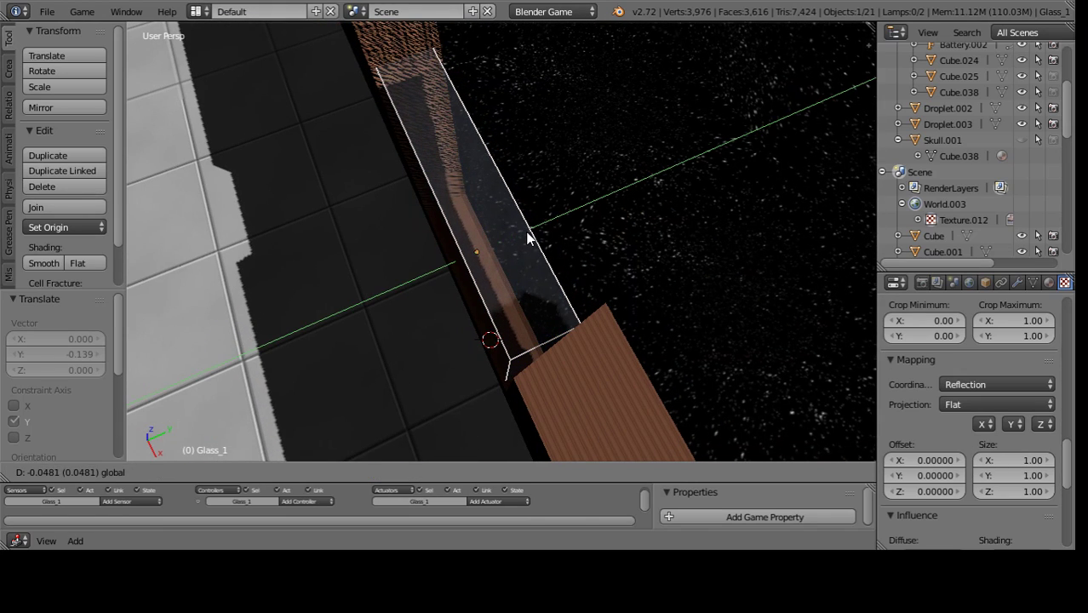
left_click(528, 236)
- Stretch the glass 1.2 along Y, then scale Z by 1.2 and 0.9
left_click(415, 471)
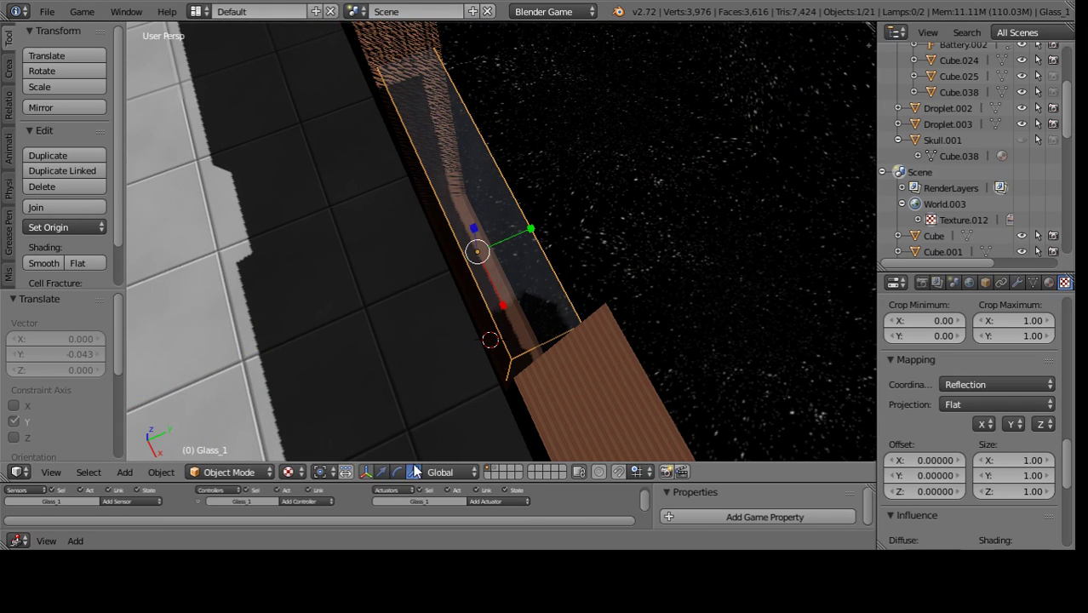
type("sy1.2")
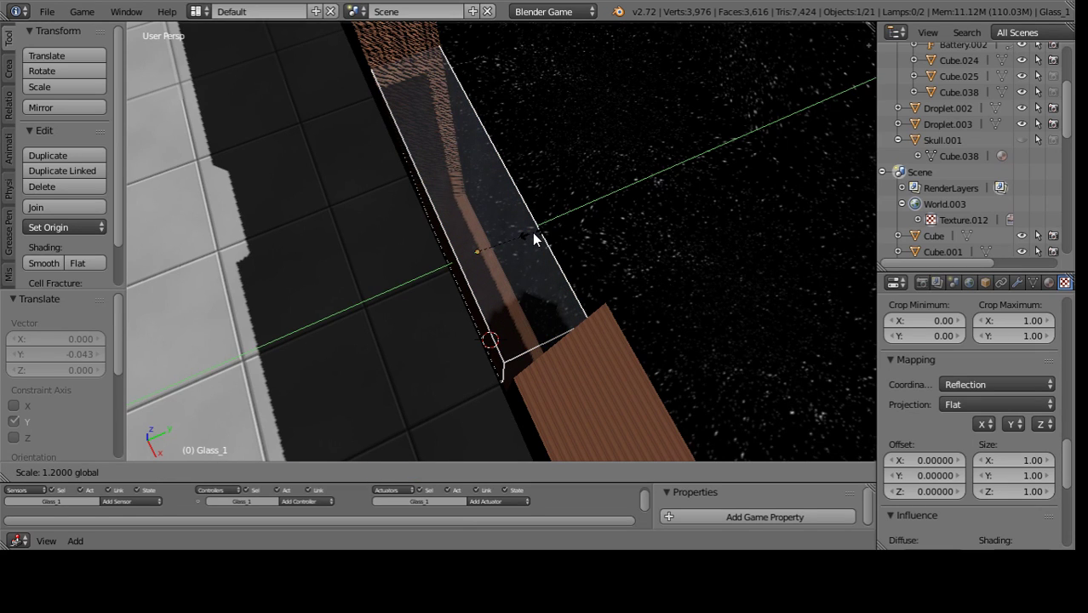
key("Return")
mouse_move(533, 232)
middle_mouse_down()
mouse_move(386, 143)
mouse_move(462, 211)
mouse_move(423, 186)
middle_mouse_up()
type("sz1.2")
key("Return")
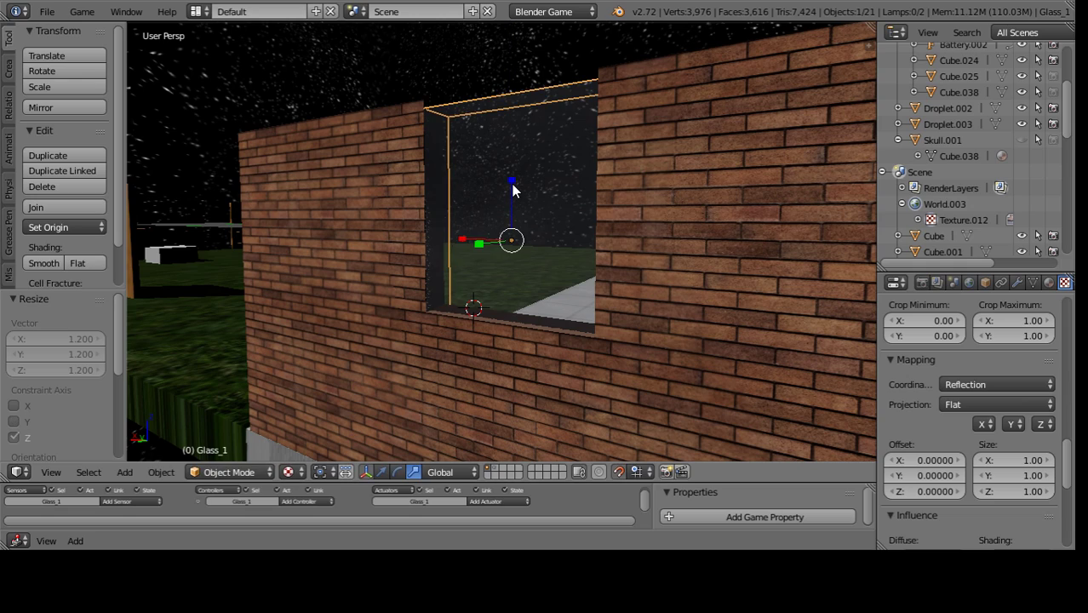
type("sz0.9")
key("Return")
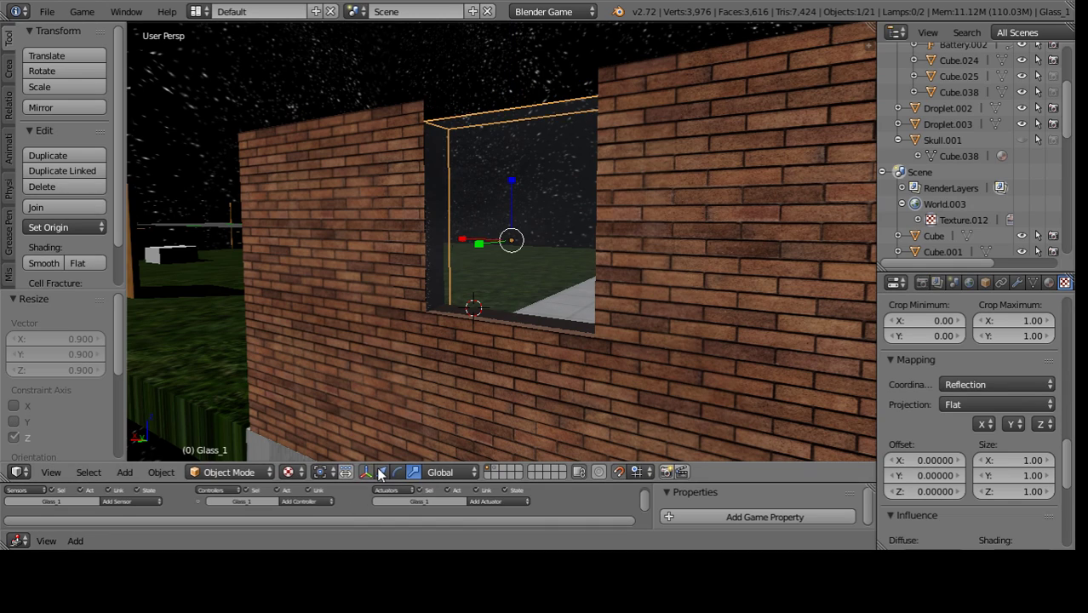
- Raise the glass 0.147 along Z to fill the window opening
key("g")
key("z")
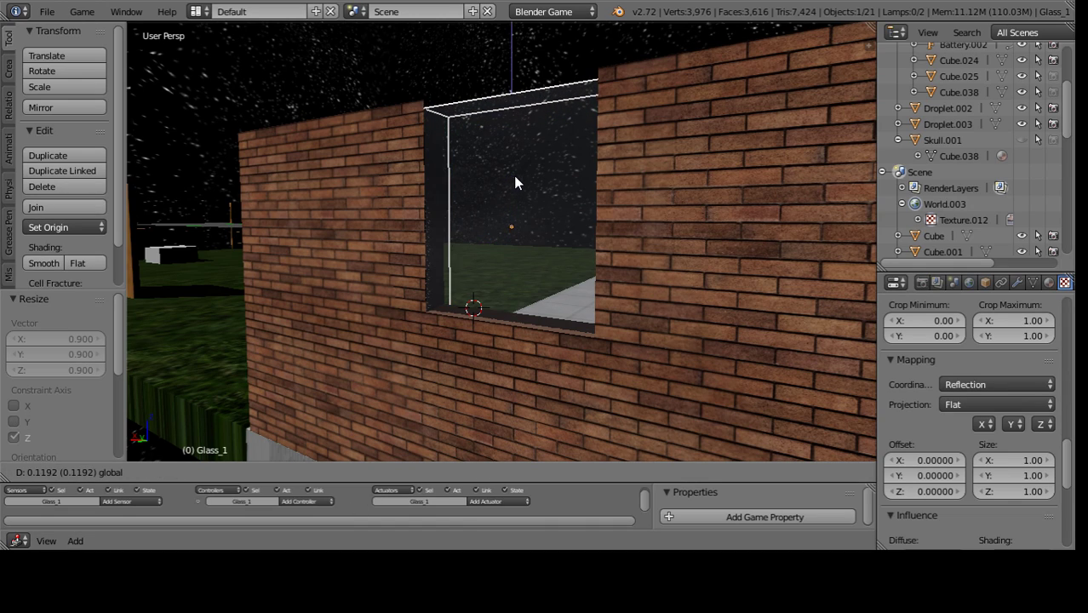
left_click(516, 182)
- Turn on Shadeless in the glass pane's material settings
mouse_move(535, 201)
middle_mouse_down()
mouse_move(262, 240)
mouse_move(631, 280)
mouse_move(715, 254)
middle_mouse_up()
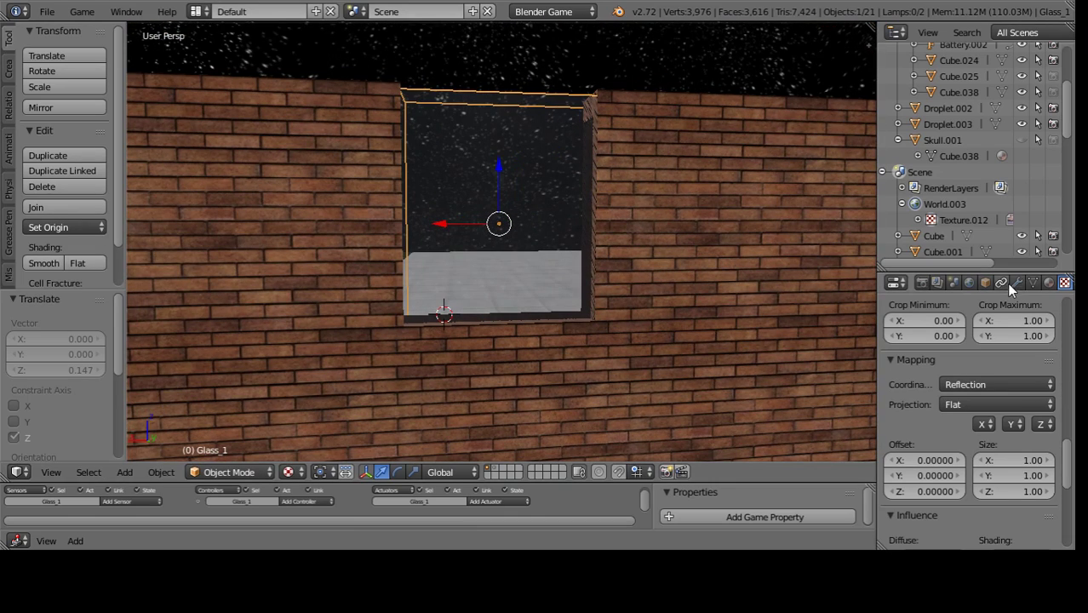
left_click(1049, 283)
scroll(998, 423, "down", 1)
scroll(1004, 422, "down", 2)
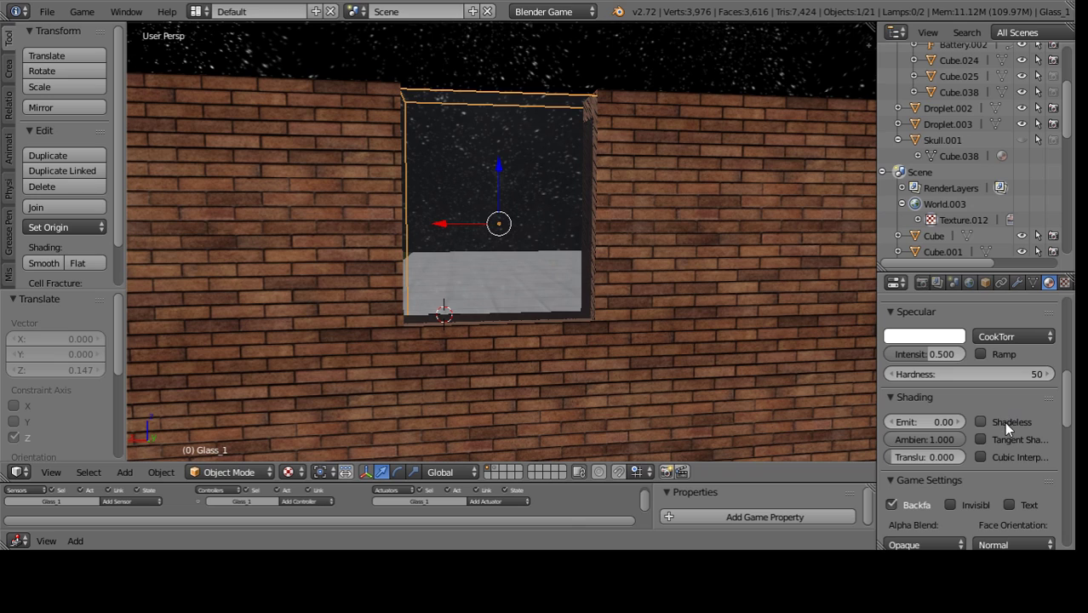
left_click(1004, 421)
mouse_move(601, 362)
middle_mouse_down()
mouse_move(634, 380)
mouse_move(522, 365)
middle_mouse_up()
scroll(959, 447, "down", 2)
scroll(959, 447, "down", 1)
- Enable the texture's Alpha influence and set it to 0.2
left_click(1063, 283)
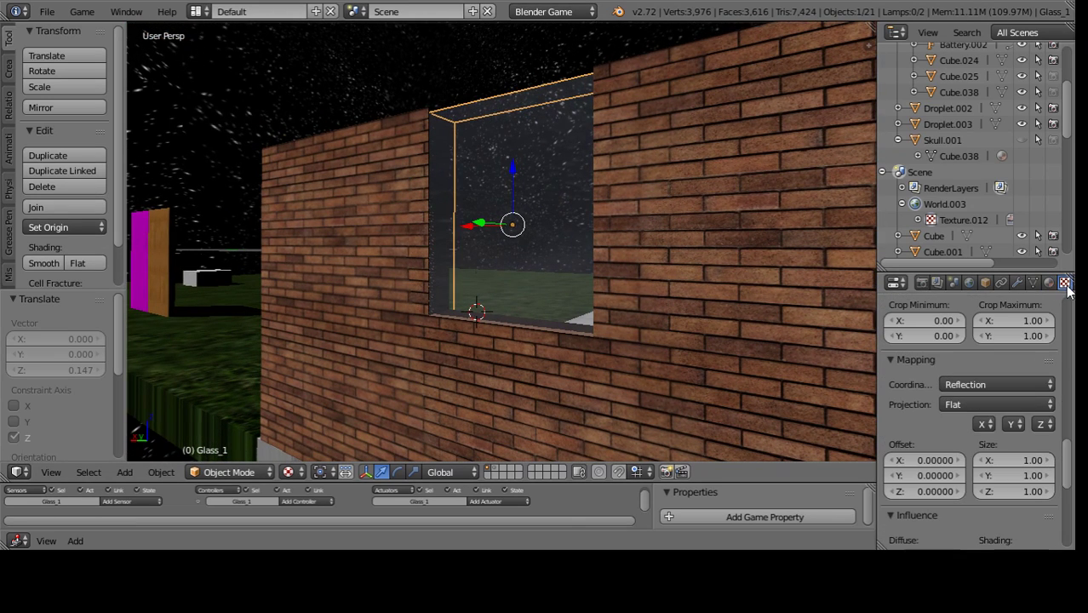
scroll(940, 429, "down", 5)
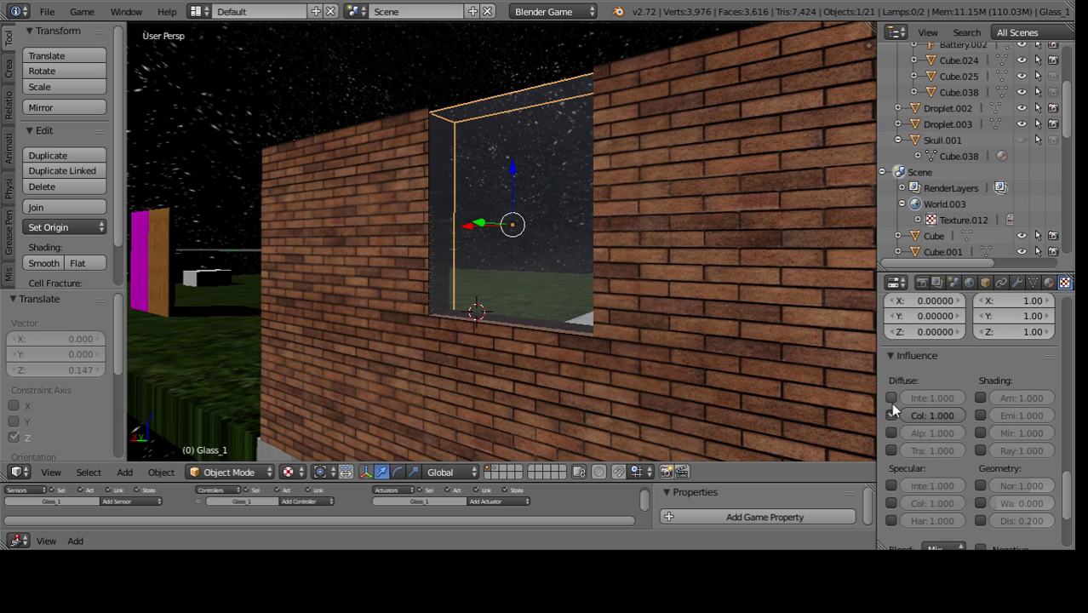
left_click(890, 433)
left_click(916, 434)
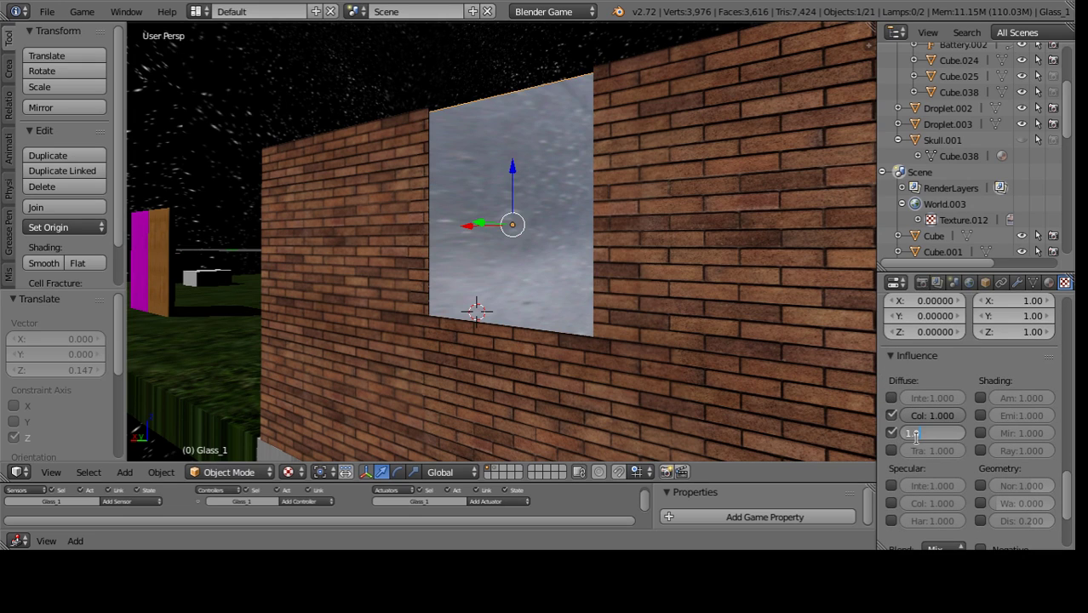
type("0.1")
key("Return")
mouse_move(738, 384)
middle_mouse_down()
mouse_move(811, 407)
mouse_move(795, 374)
mouse_move(772, 380)
middle_mouse_up()
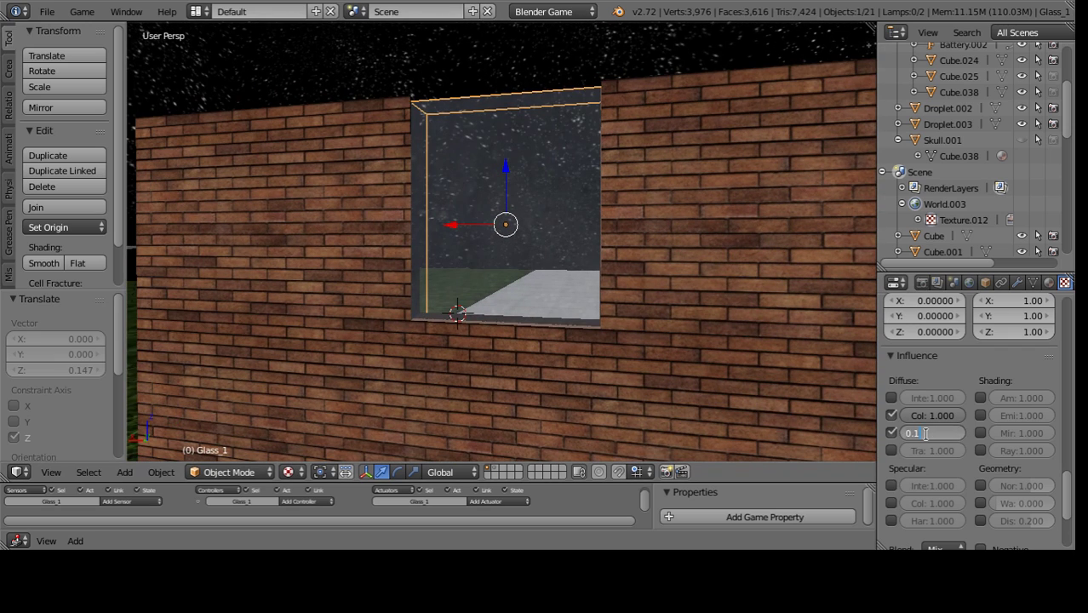
type(".2")
key("Return")
- Turn Shadeless back off in the glass material
mouse_move(765, 381)
middle_mouse_down()
mouse_move(766, 415)
mouse_move(776, 407)
mouse_move(452, 426)
mouse_move(316, 406)
middle_mouse_up()
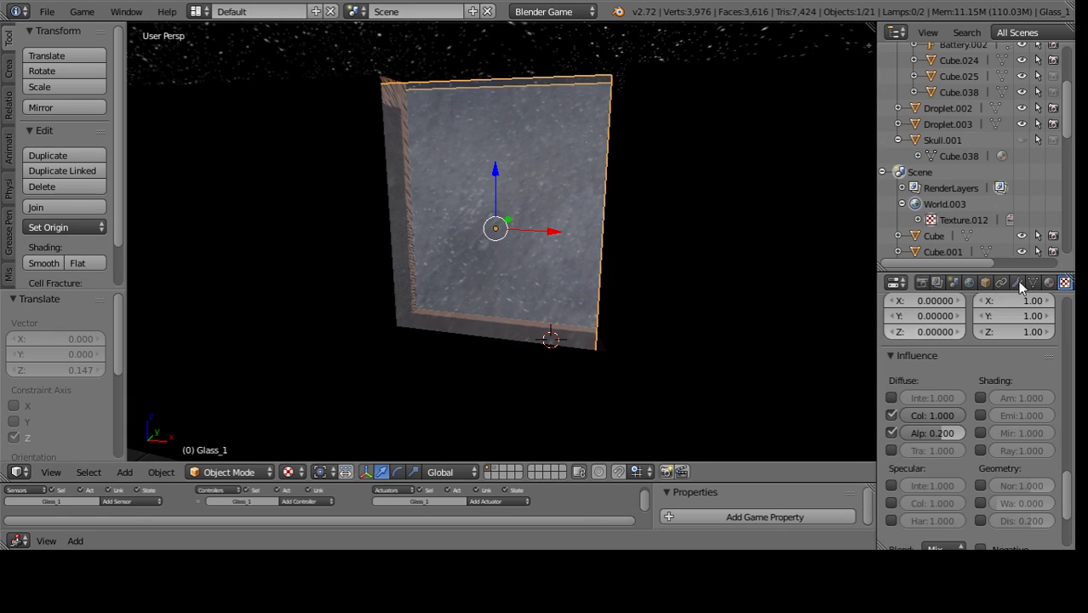
left_click(1049, 283)
scroll(988, 341, "up", 1)
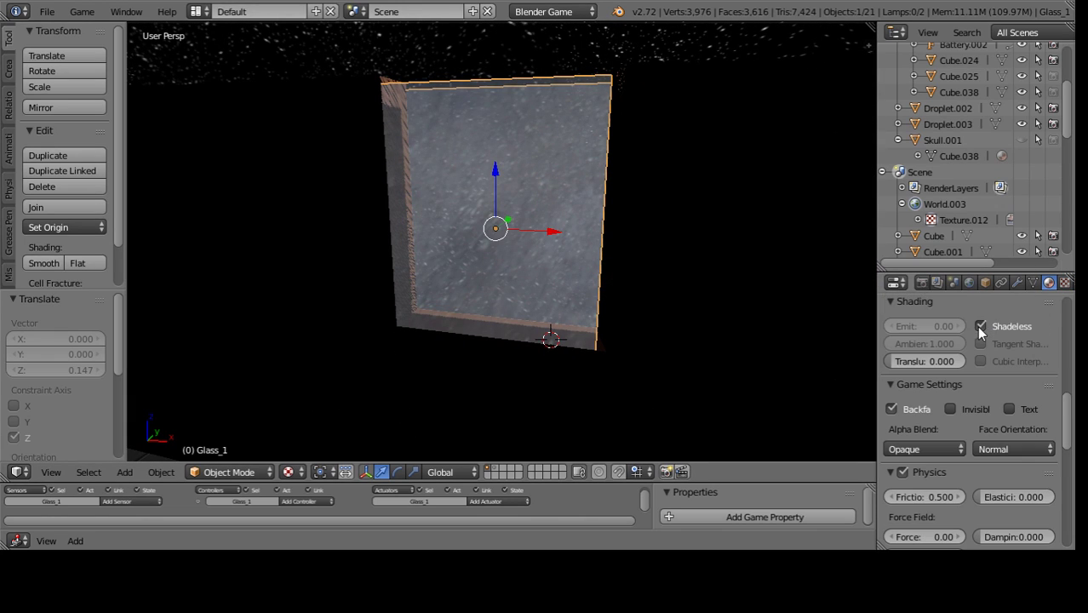
left_click(980, 326)
mouse_move(675, 333)
middle_mouse_down()
mouse_move(255, 311)
mouse_move(353, 312)
mouse_move(368, 328)
mouse_move(371, 279)
mouse_move(329, 331)
mouse_move(613, 249)
mouse_move(563, 206)
mouse_move(369, 419)
middle_mouse_up()
- Deselect everything and add a Point lamp on the floor beside the wall
key("a")
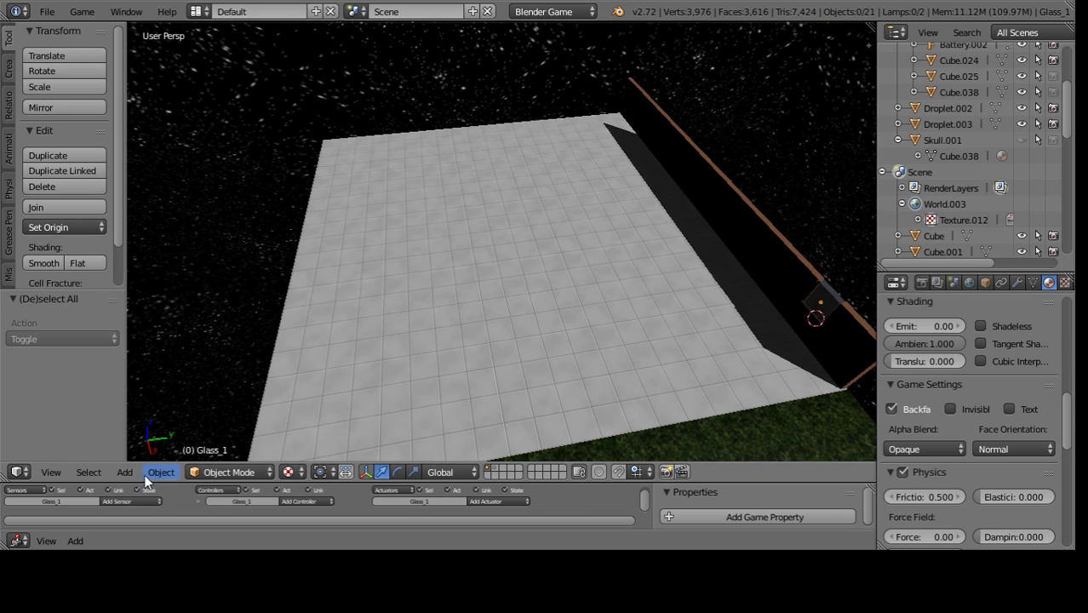
left_click(125, 472)
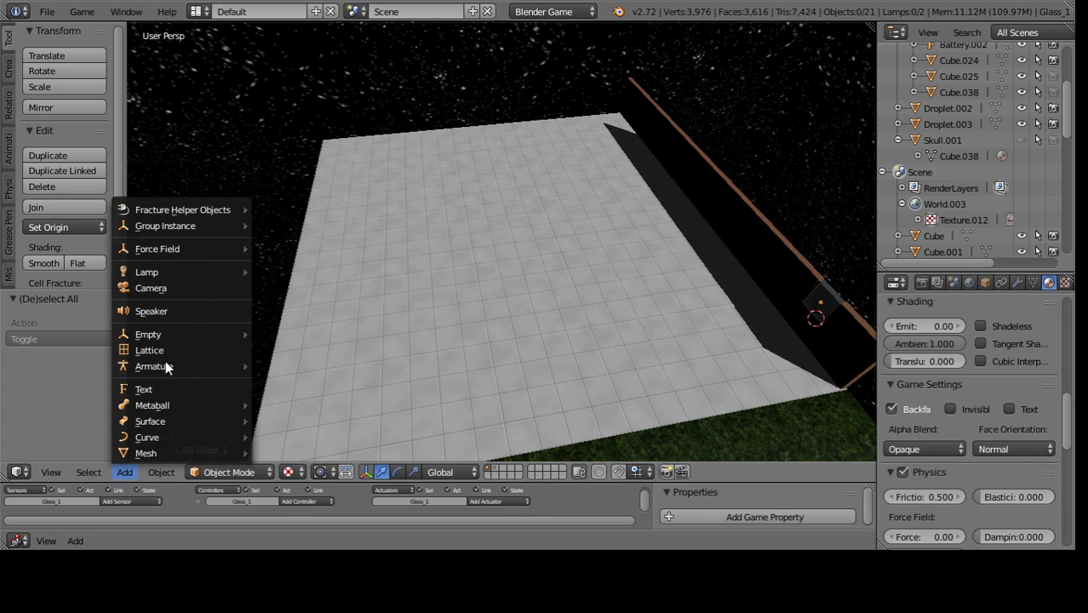
mouse_move(147, 272)
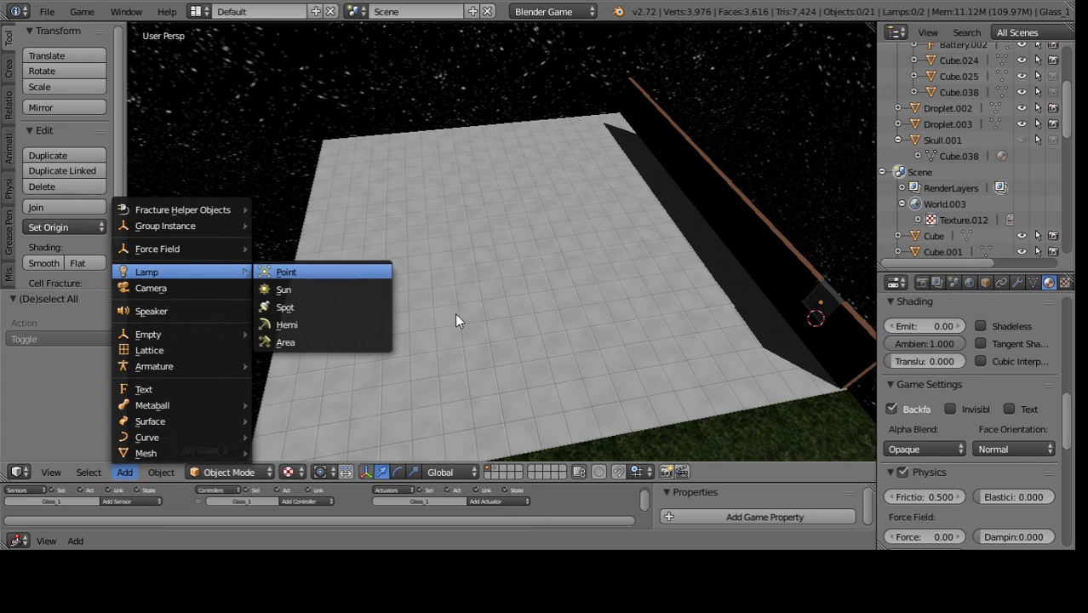
key("Return")
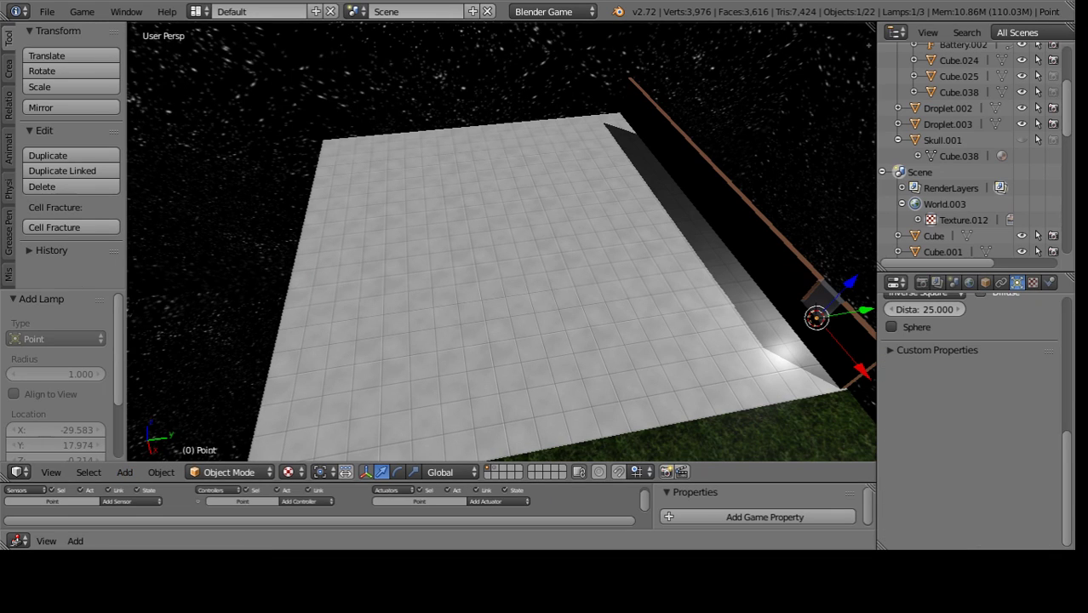
left_click(488, 247)
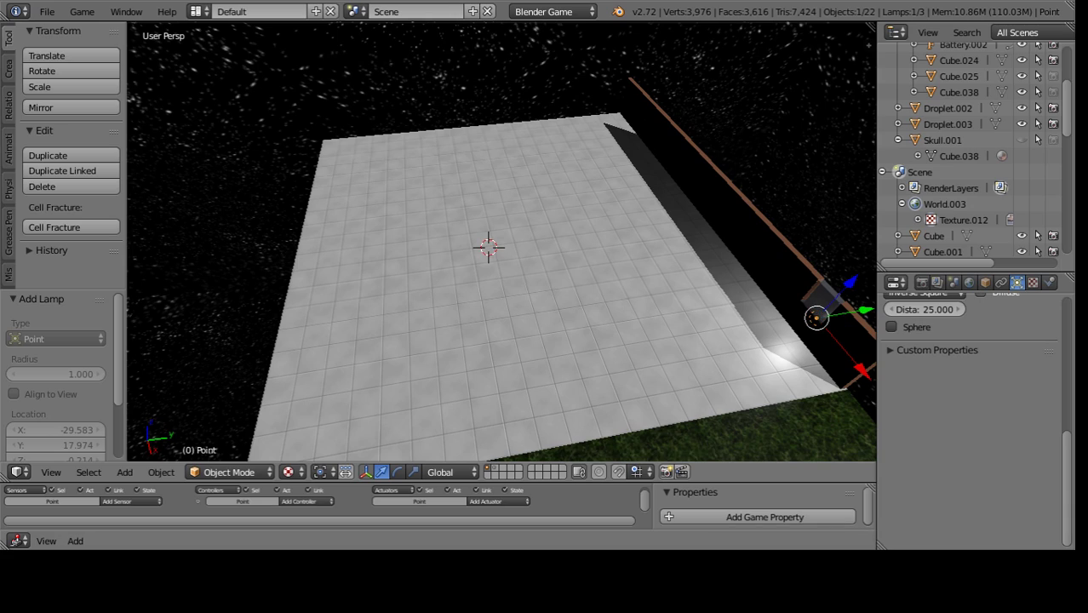
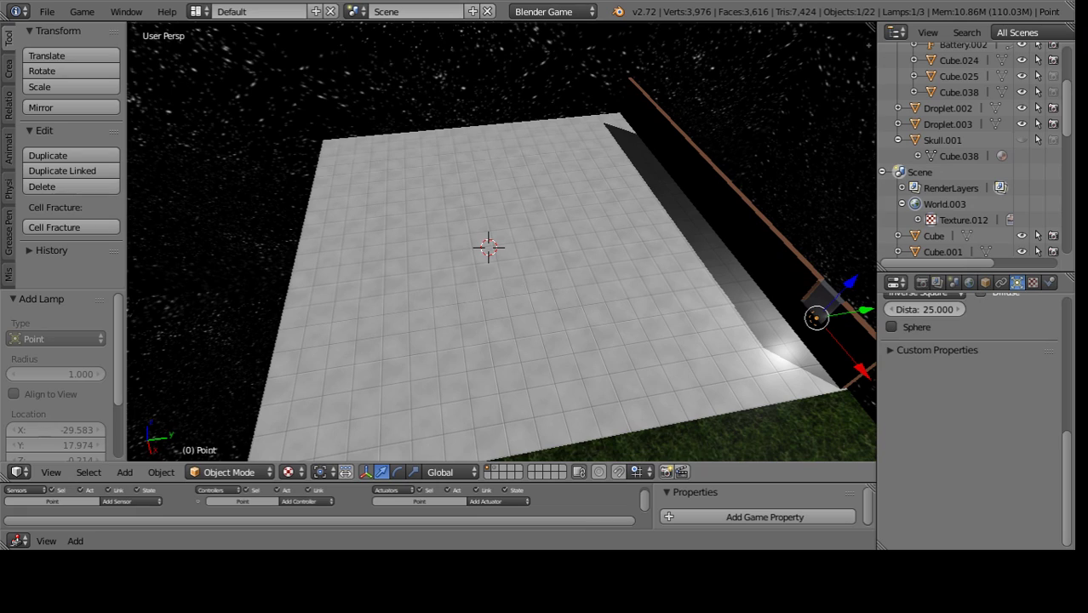
- Place the 3D cursor near the floor's front edge and select the tiled floor
left_click(513, 432)
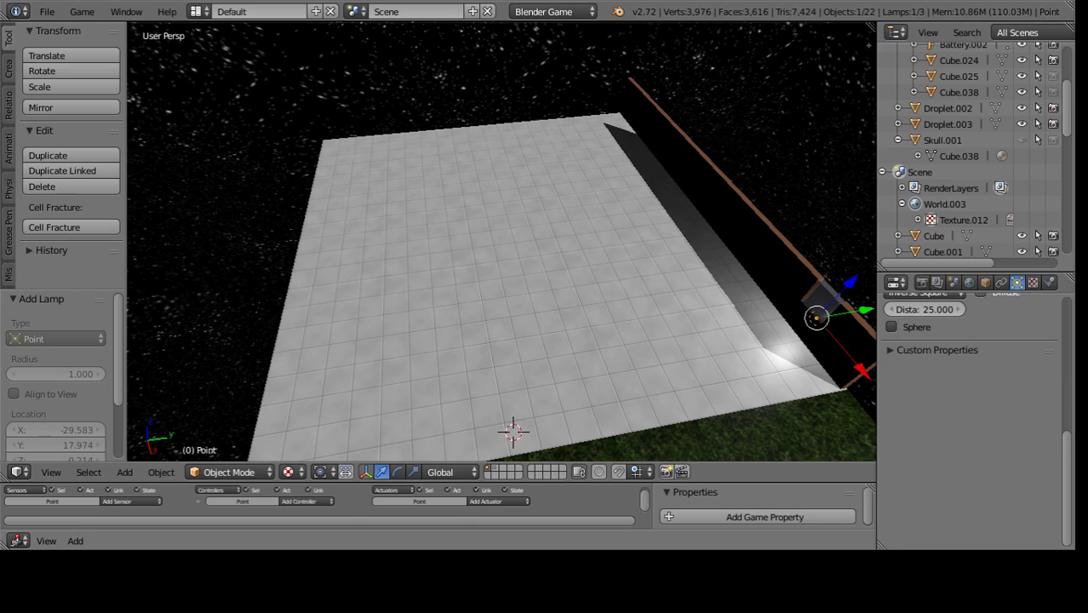
middle_click_drag(511, 324, 569, 241)
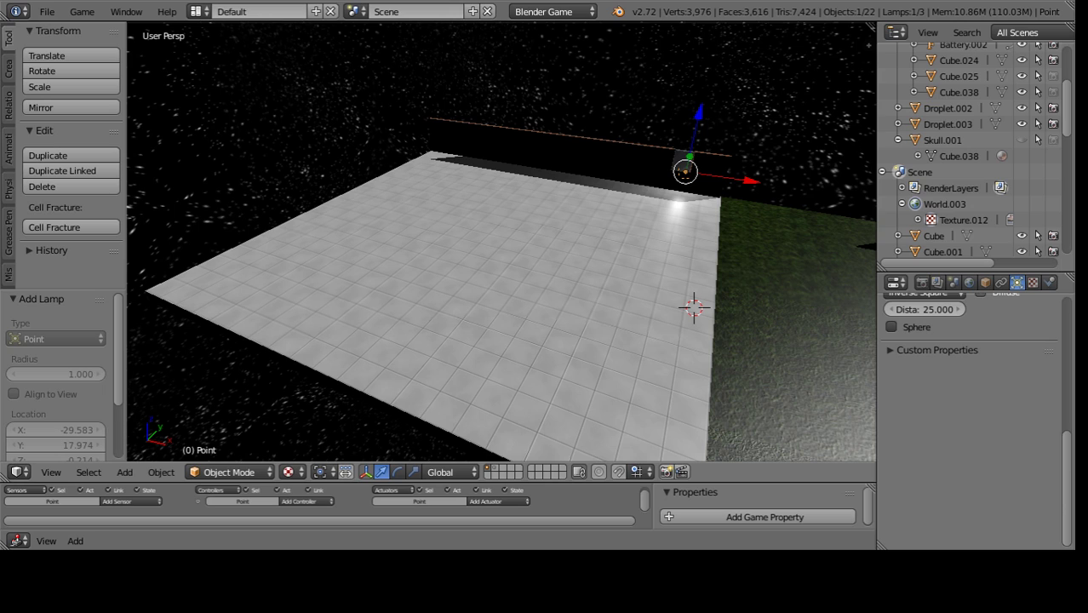
middle_click_drag(483, 66, 784, 88)
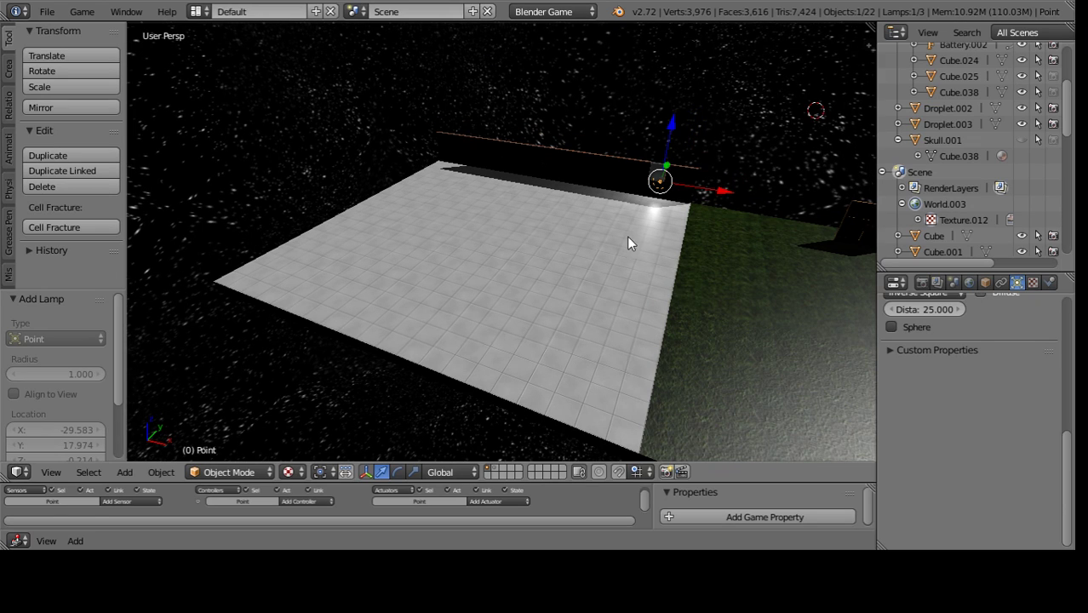
middle_click_drag(627, 238, 538, 251)
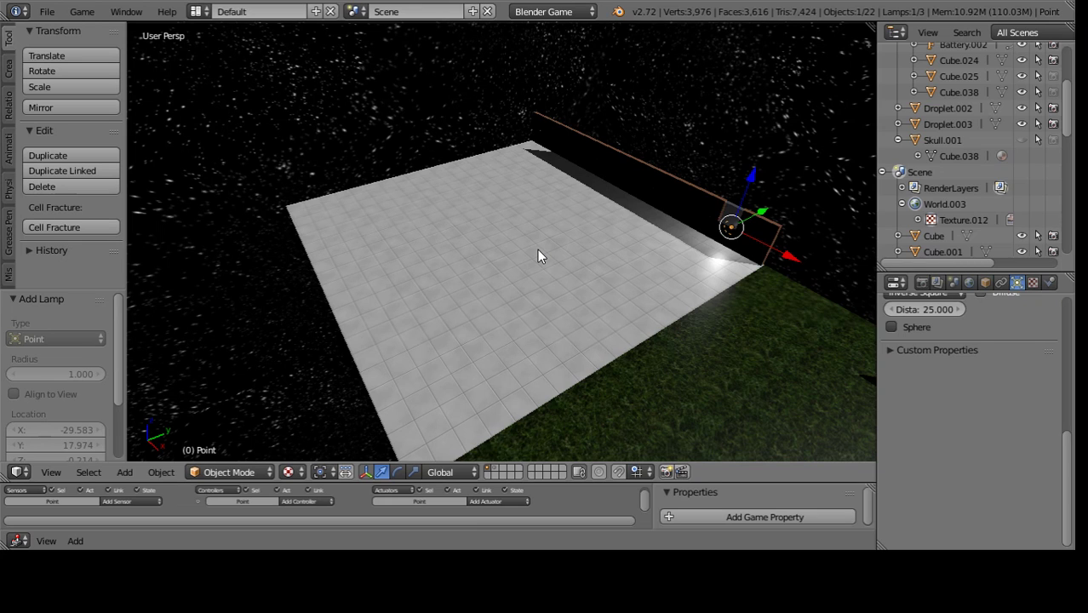
key("KP_Decimal")
mouse_move(603, 245)
middle_mouse_down()
mouse_move(442, 279)
mouse_move(388, 249)
middle_mouse_up()
left_click(339, 321)
- Change the floor material's specular shader from CookTorr to WardIso
middle_click_drag(339, 321, 400, 381)
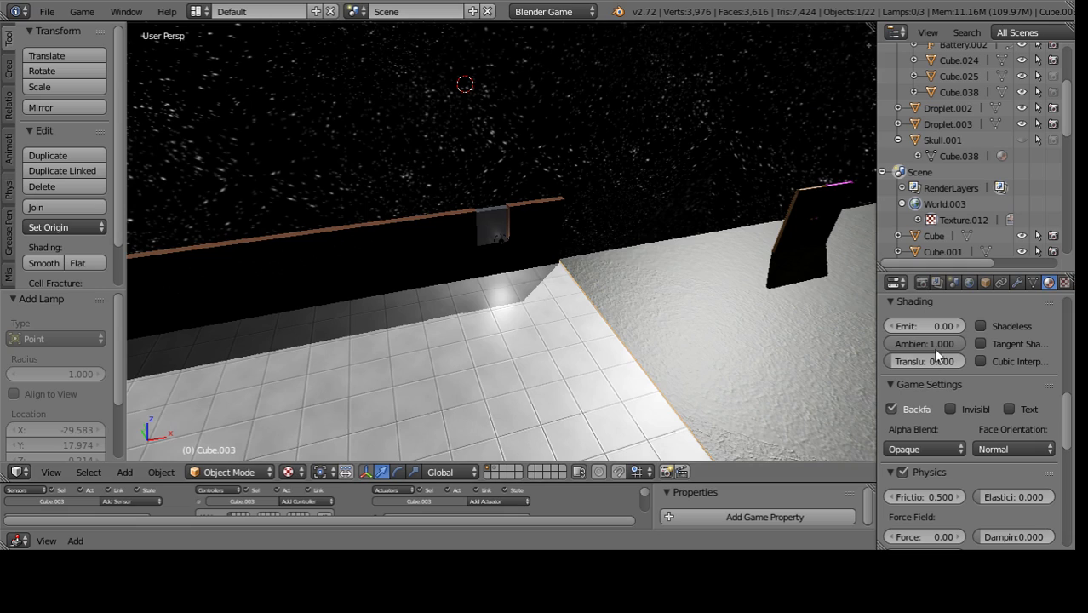
scroll(997, 398, "down", 1)
scroll(1001, 344, "up", 4)
scroll(1006, 372, "up", 3)
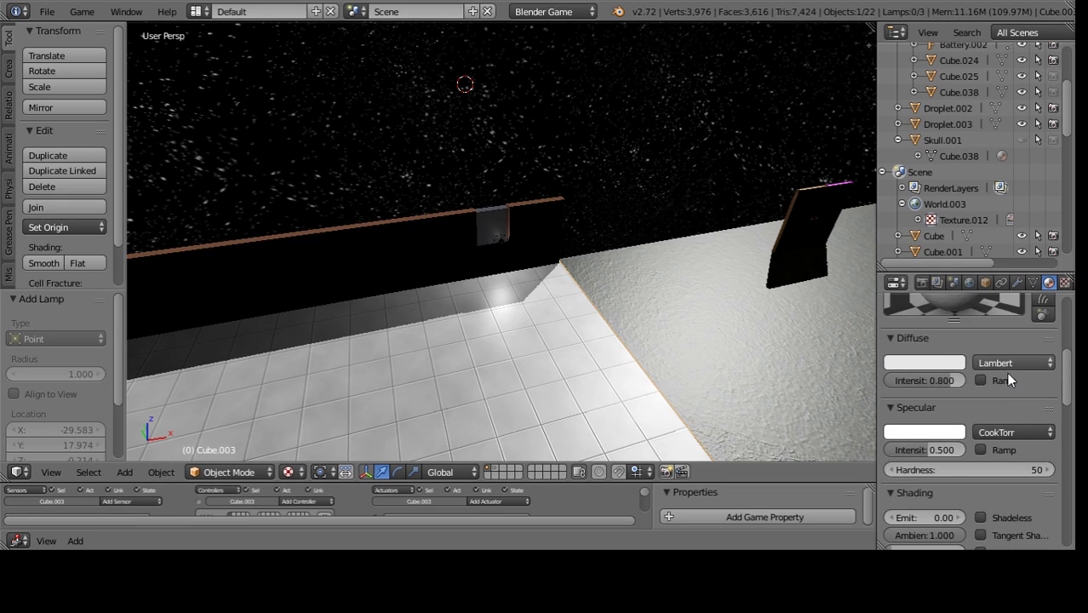
left_click(1011, 433)
left_click(971, 342)
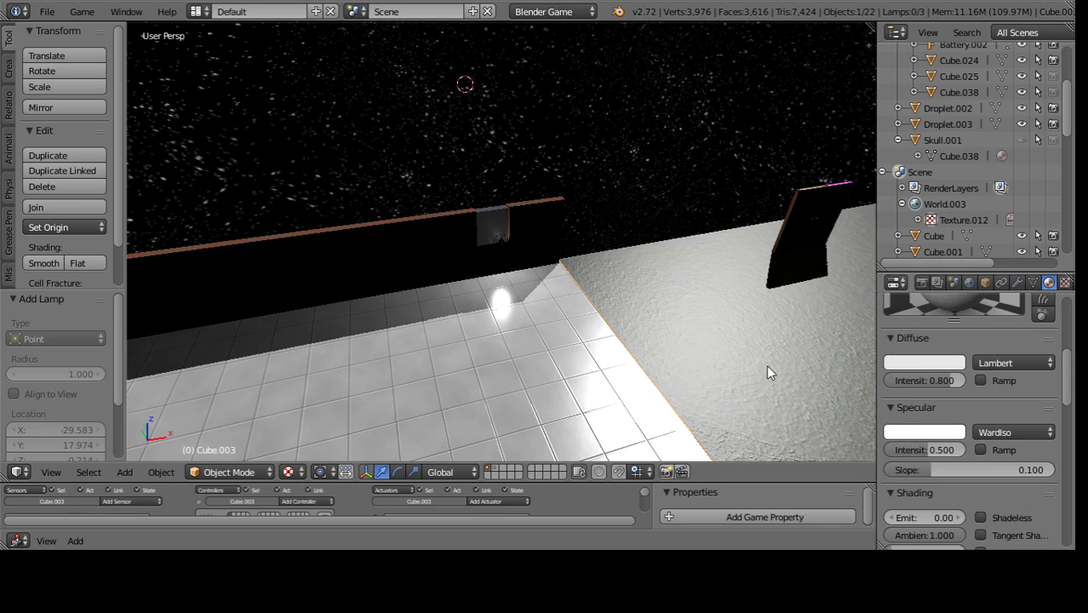
mouse_move(679, 372)
middle_mouse_down()
mouse_move(646, 357)
mouse_move(737, 340)
mouse_move(654, 386)
mouse_move(500, 387)
mouse_move(623, 327)
mouse_move(503, 300)
mouse_move(603, 254)
middle_mouse_up()
scroll(494, 301, "down", 4)
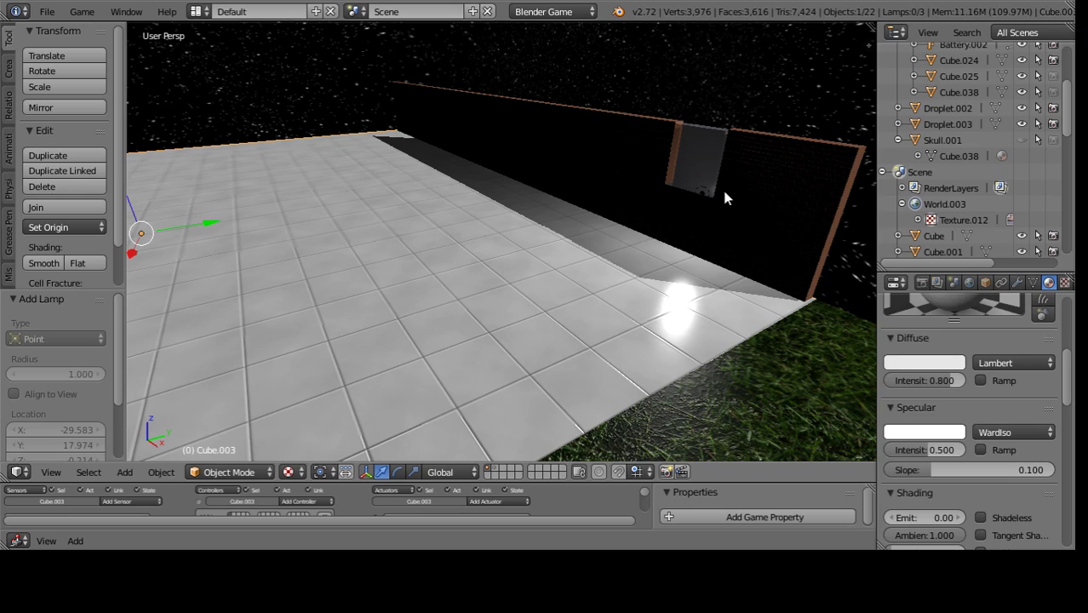
- Select the point lamp and raise it along the Z axis
right_click(701, 194)
key("g")
key("z")
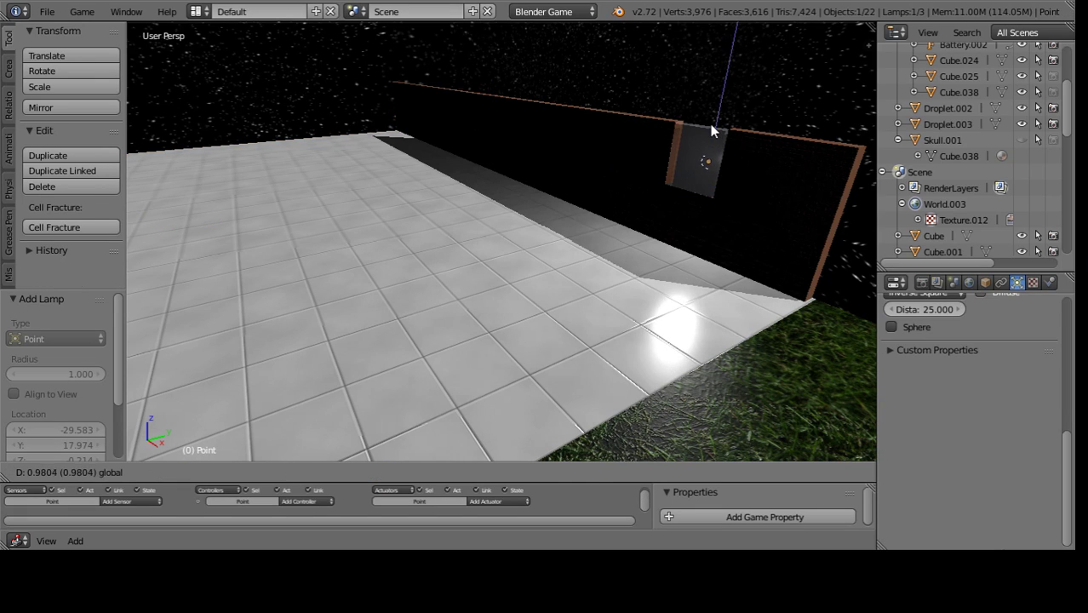
key("Return")
- Move the lamp forward along Y so it lights the brick wall
key("g")
key("y")
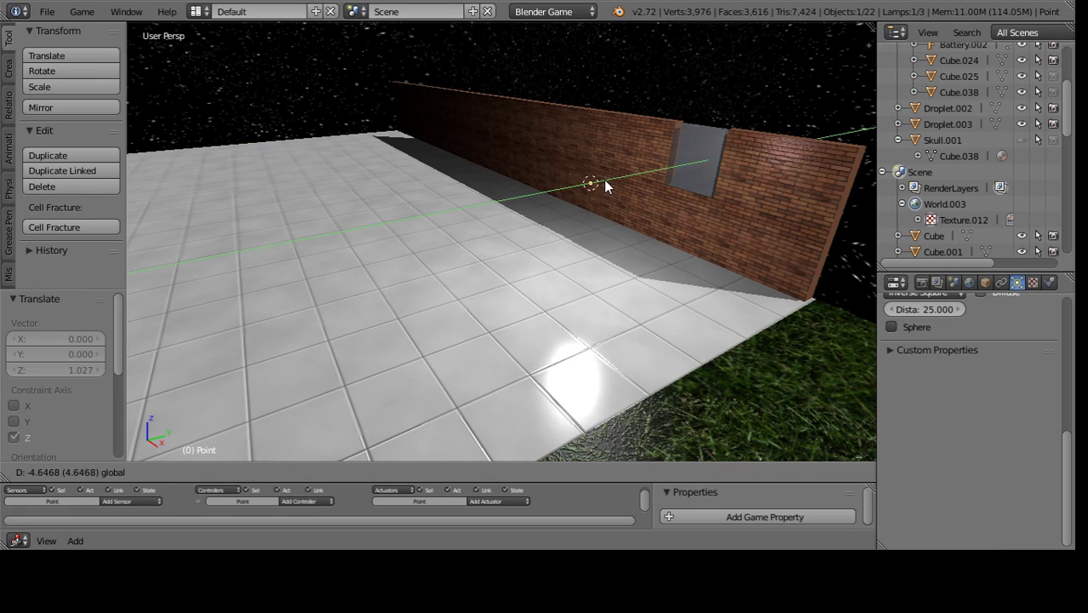
left_click(603, 181)
mouse_move(751, 159)
middle_mouse_down()
mouse_move(513, 271)
mouse_move(603, 233)
mouse_move(583, 296)
mouse_move(388, 284)
mouse_move(279, 322)
mouse_move(433, 500)
middle_mouse_up()
scroll(604, 235, "down", 2)
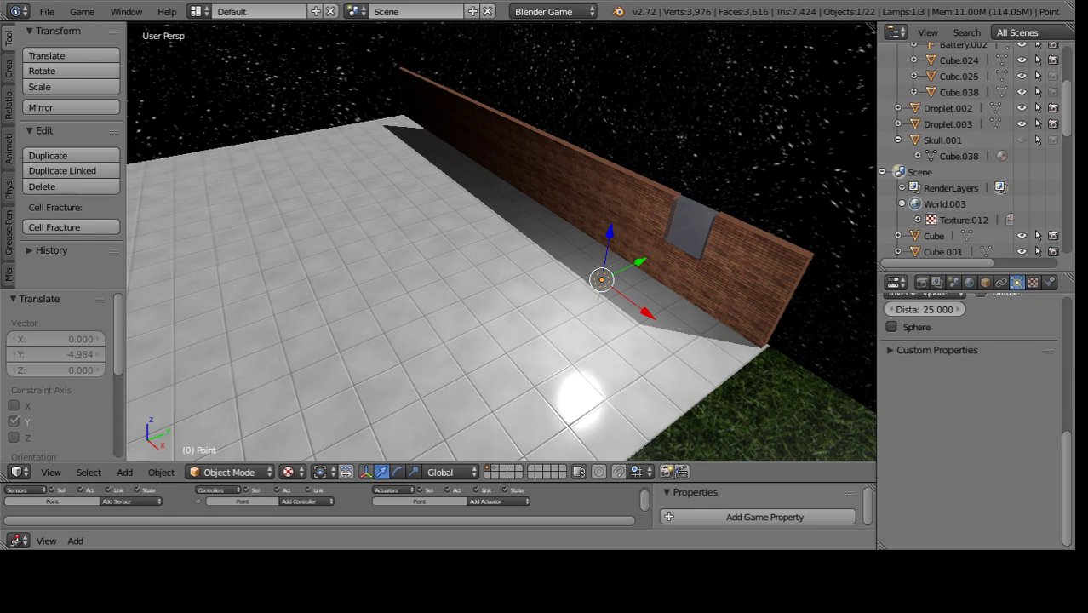
scroll(357, 297, "up", 1)
scroll(587, 268, "up", 4)
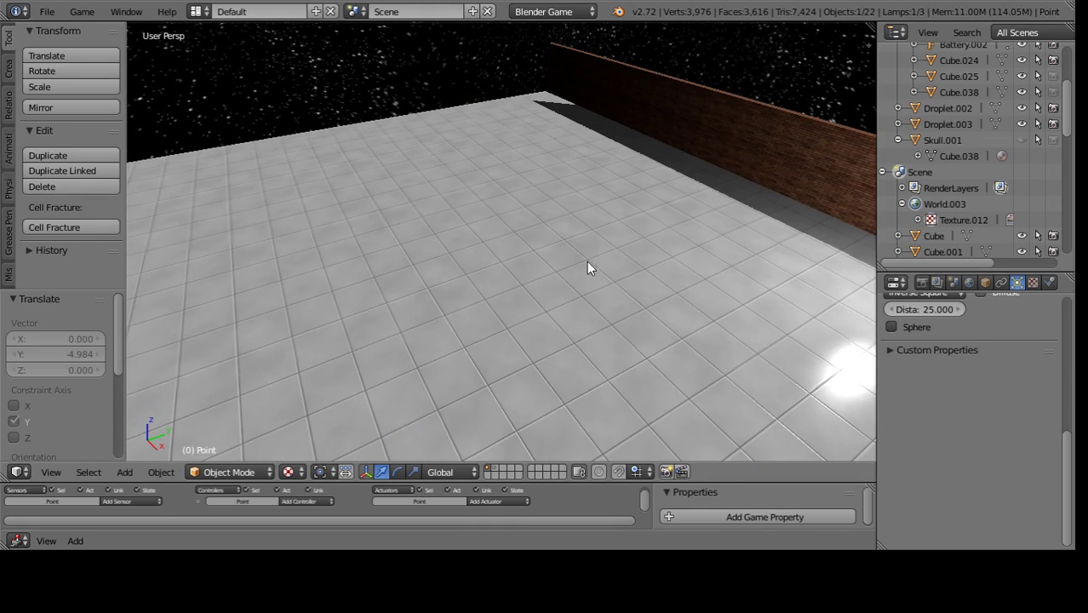
left_click(119, 475)
mouse_move(145, 453)
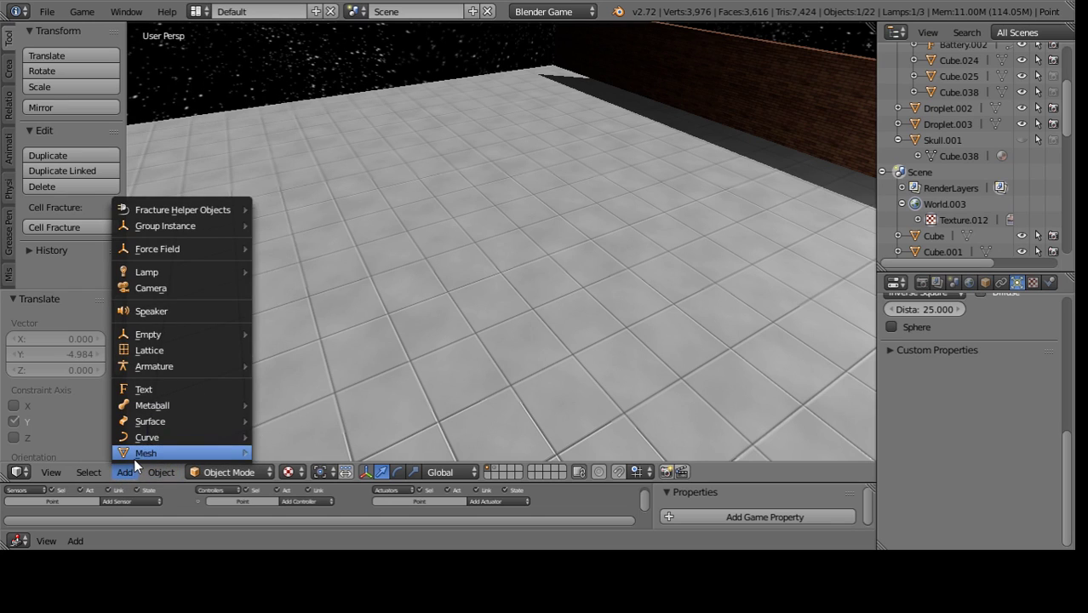
left_click(269, 175)
scroll(506, 316, "down", 4)
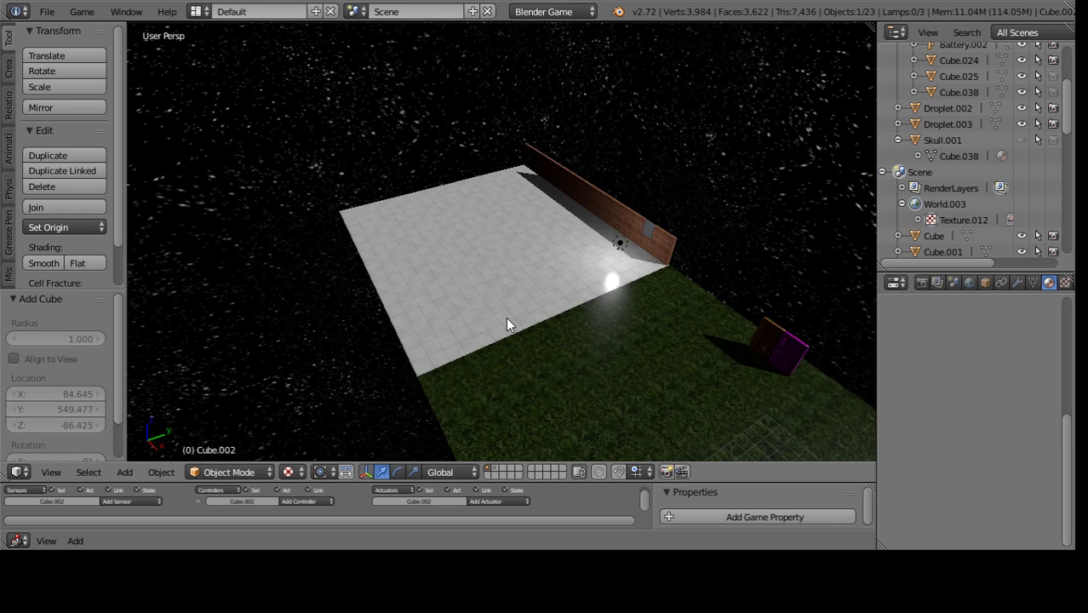
key("KP_Decimal")
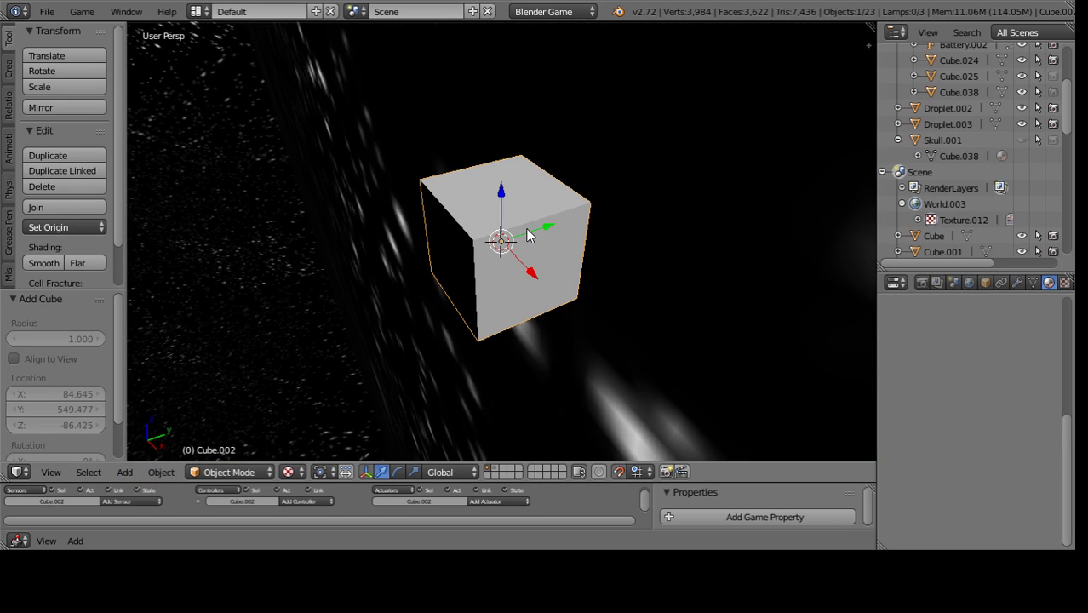
key("x")
left_click(486, 242)
mouse_move(455, 244)
middle_mouse_down()
mouse_move(255, 208)
mouse_move(439, 244)
mouse_move(265, 209)
mouse_move(377, 189)
middle_mouse_up()
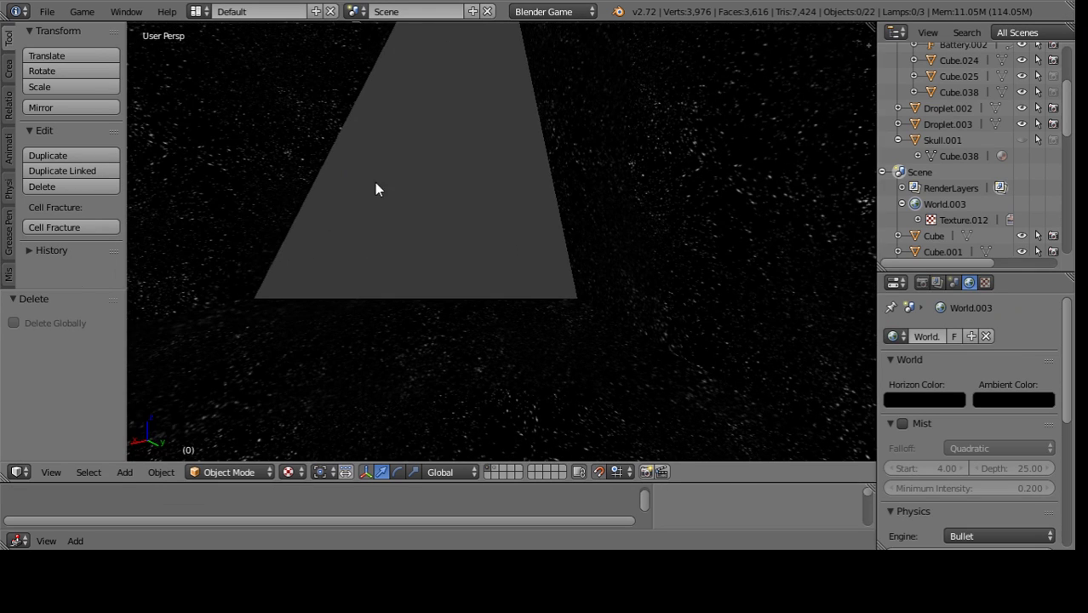
middle_click_drag(513, 194, 544, 195)
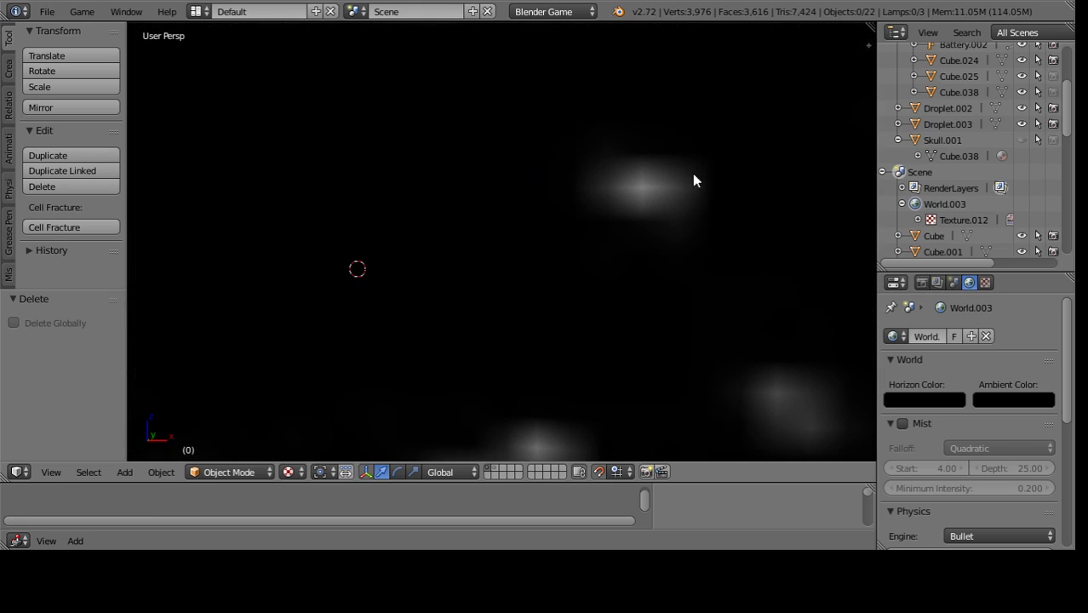
scroll(945, 111, "down", 5)
scroll(920, 123, "down", 5)
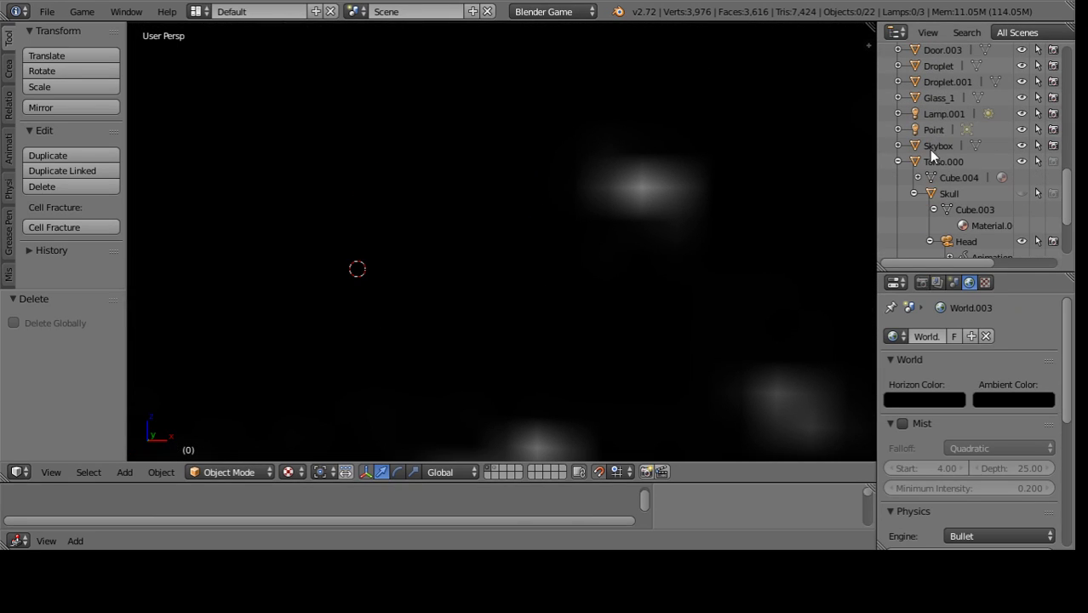
left_click(932, 130)
middle_click_drag(839, 174, 627, 267)
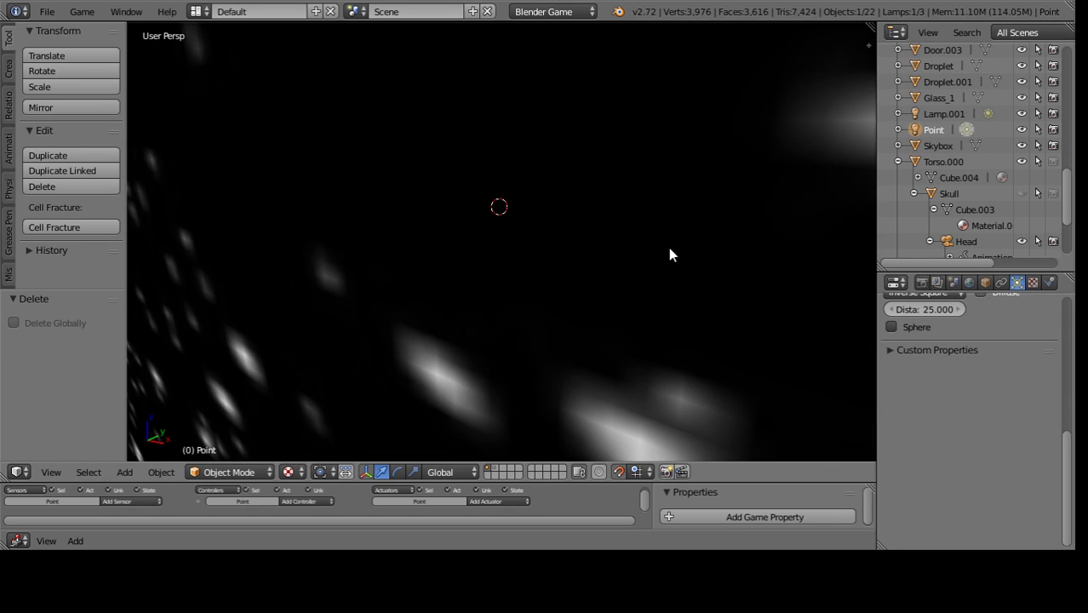
key("KP_Decimal")
key("a")
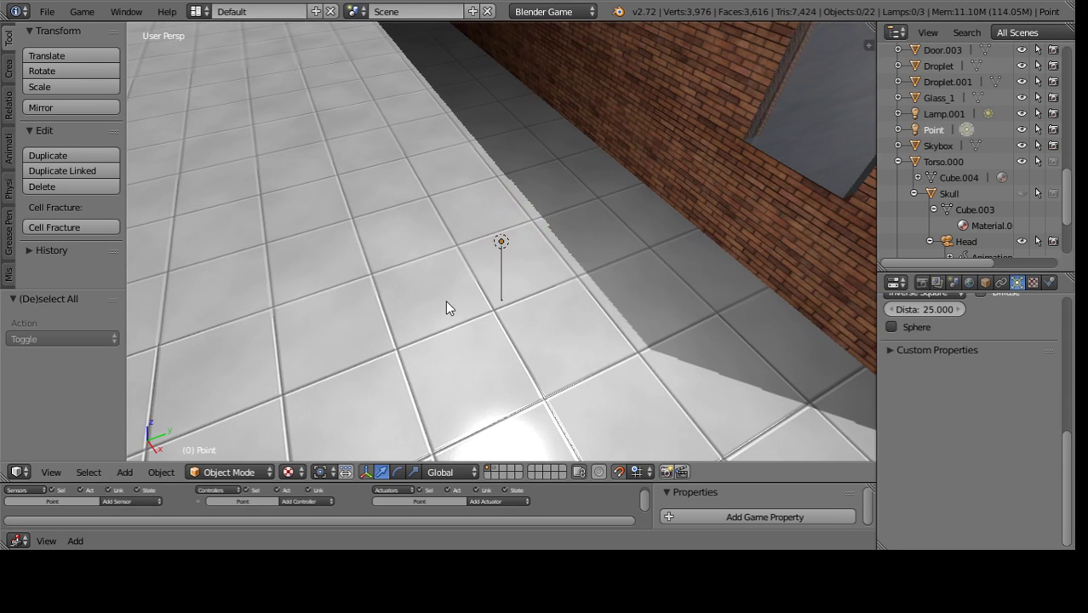
left_click(450, 258)
left_click(124, 472)
mouse_move(146, 452)
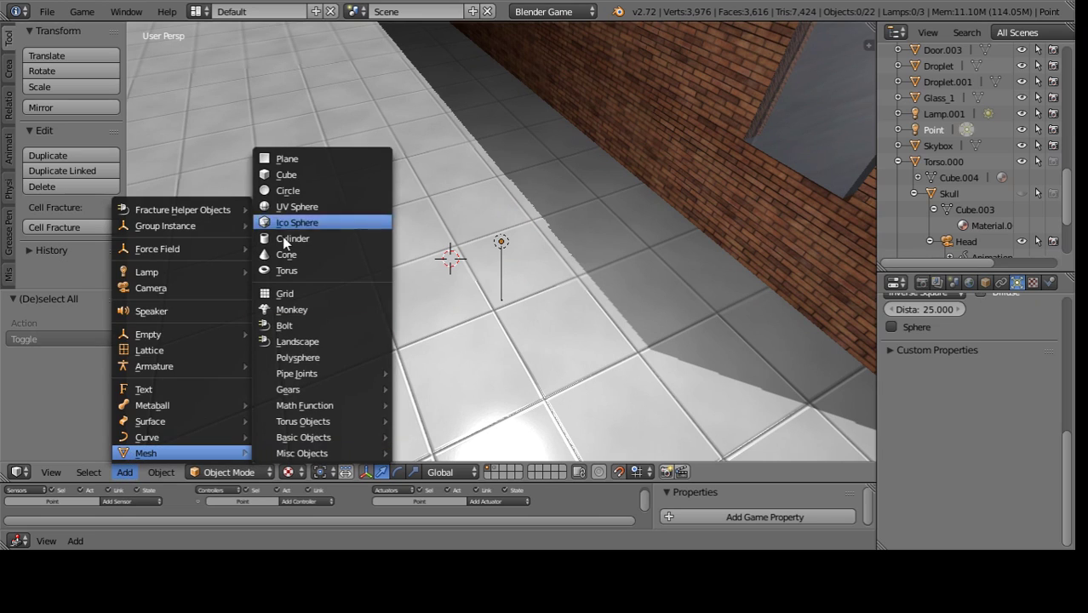
left_click(290, 174)
left_click(653, 248)
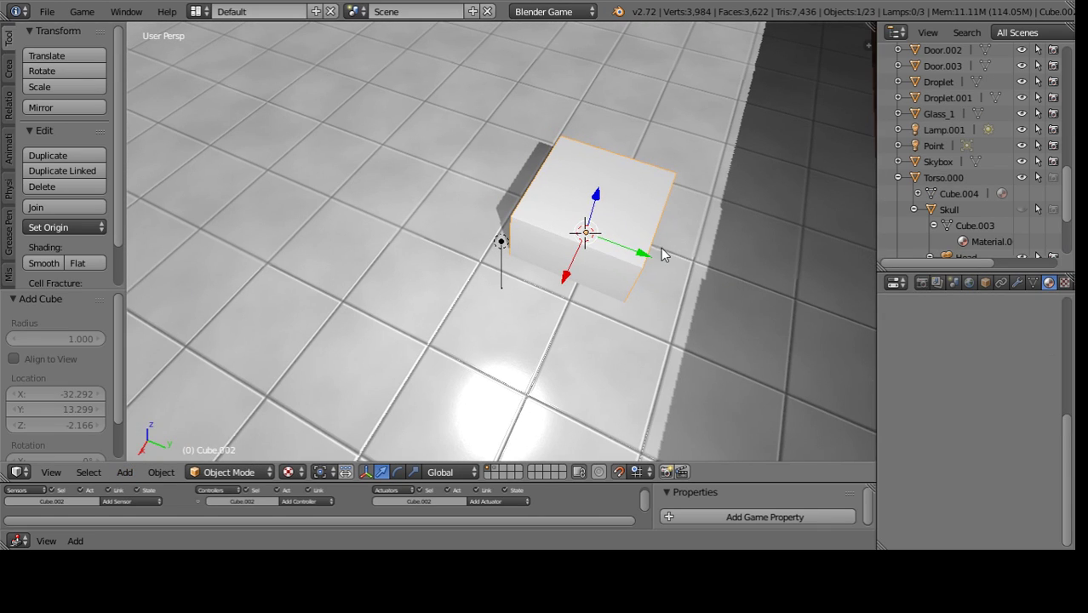
type("gy-3")
key("Return")
key("KP_Decimal")
middle_click_drag(529, 282, 791, 227)
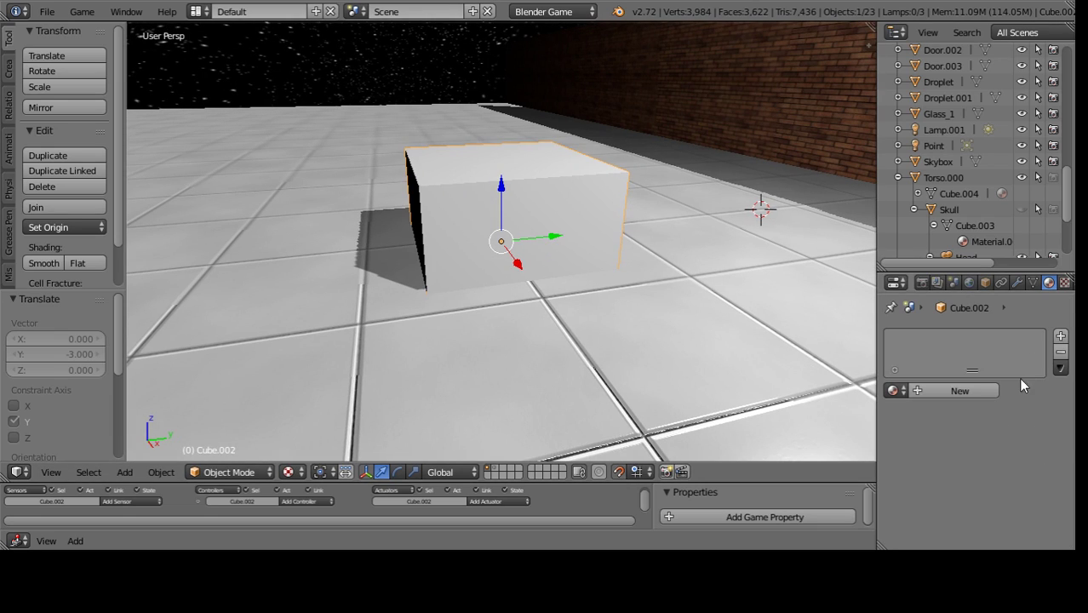
left_click(958, 390)
scroll(934, 483, "down", 1)
scroll(928, 464, "down", 2)
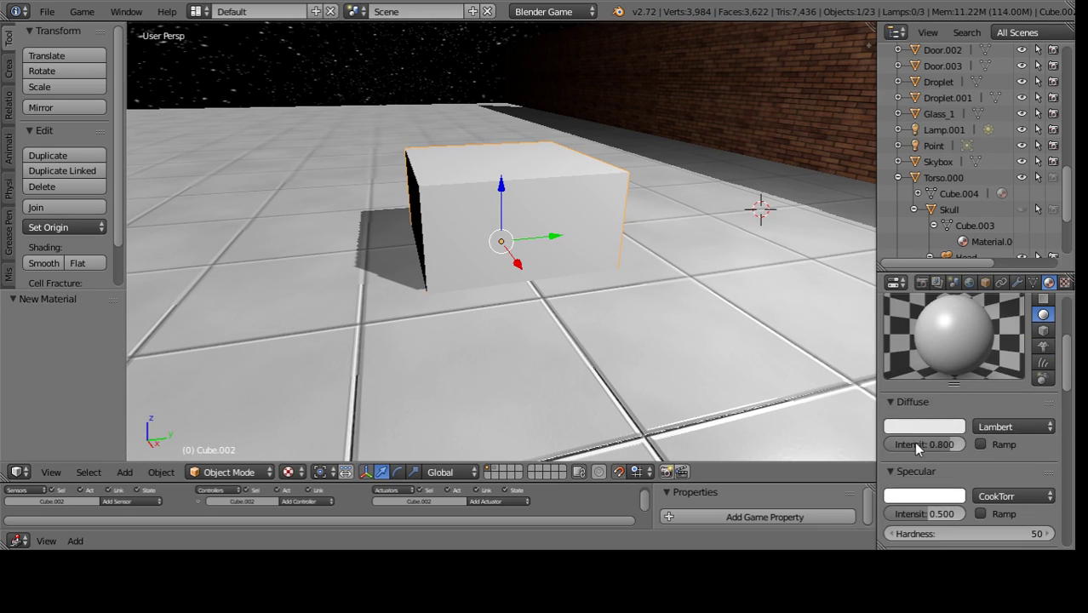
scroll(913, 441, "down", 2)
left_click(913, 426)
right_click(907, 387)
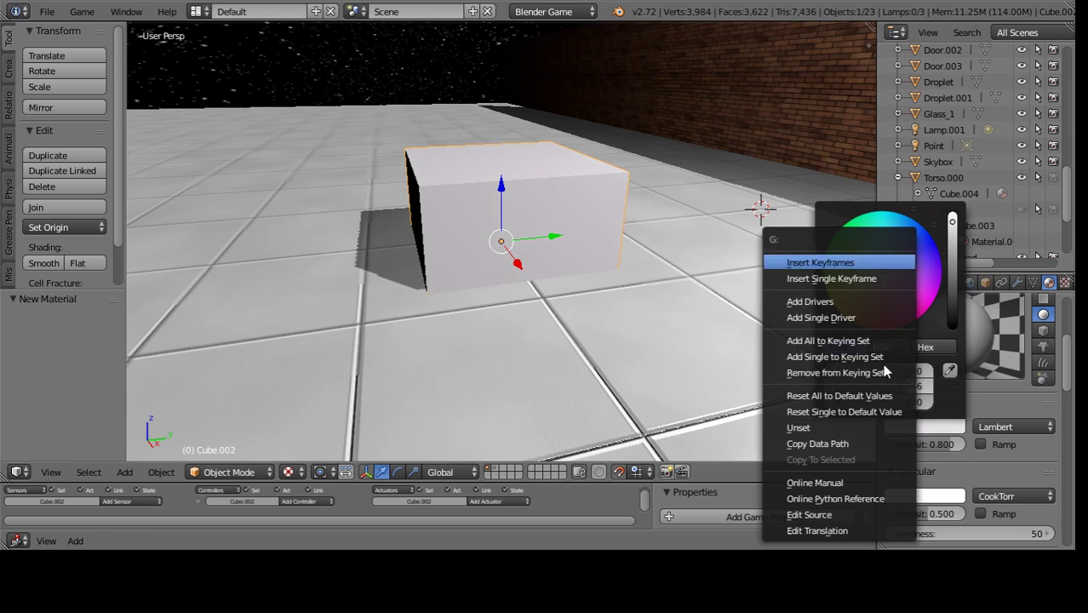
key("Escape")
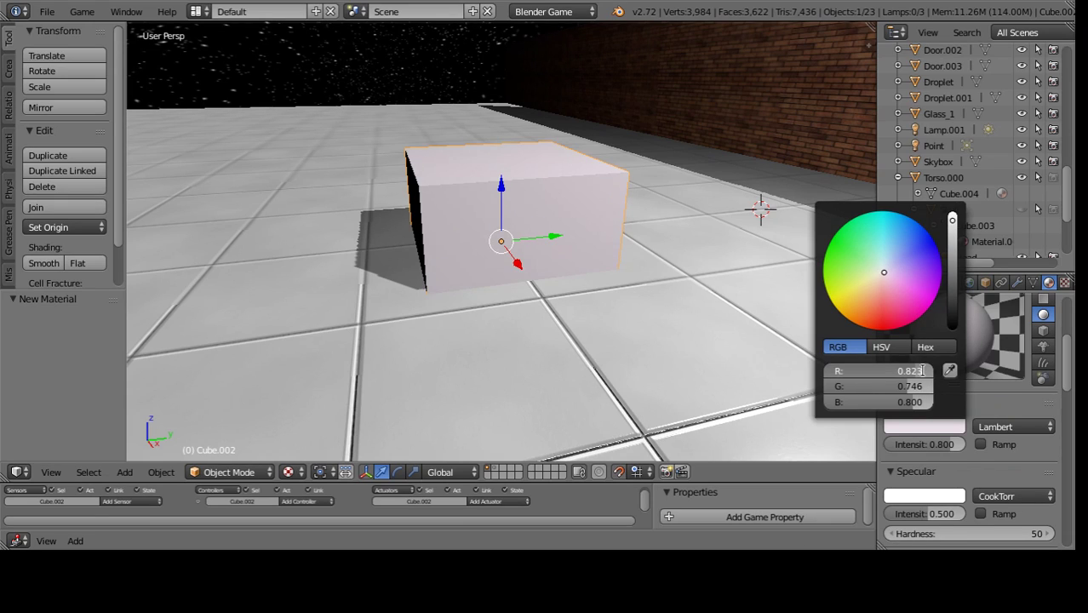
left_click(885, 370)
type("0.8")
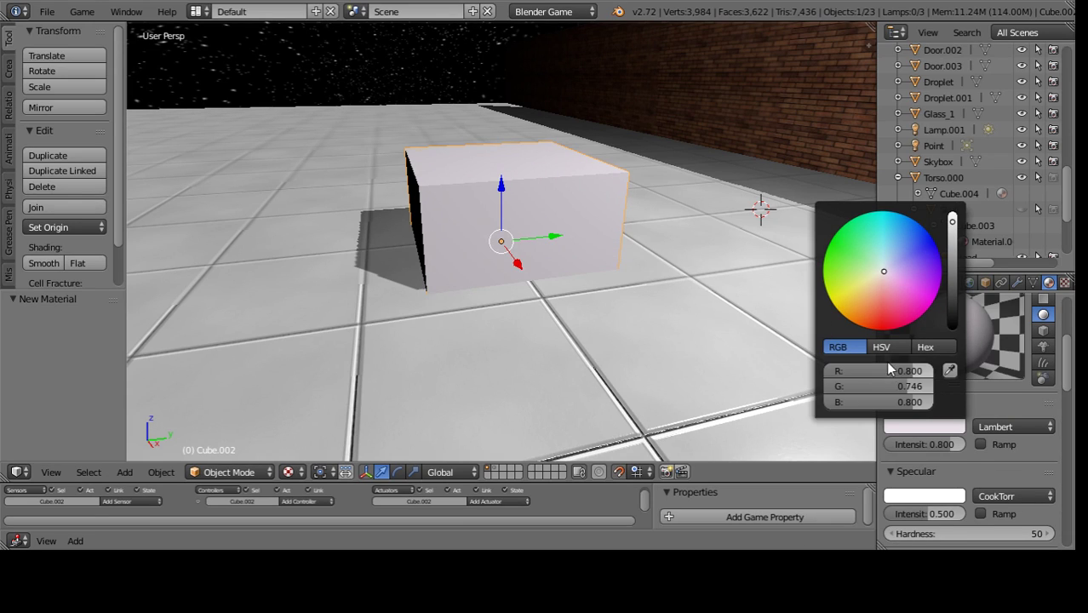
key("Return")
type("0.2")
key("Return")
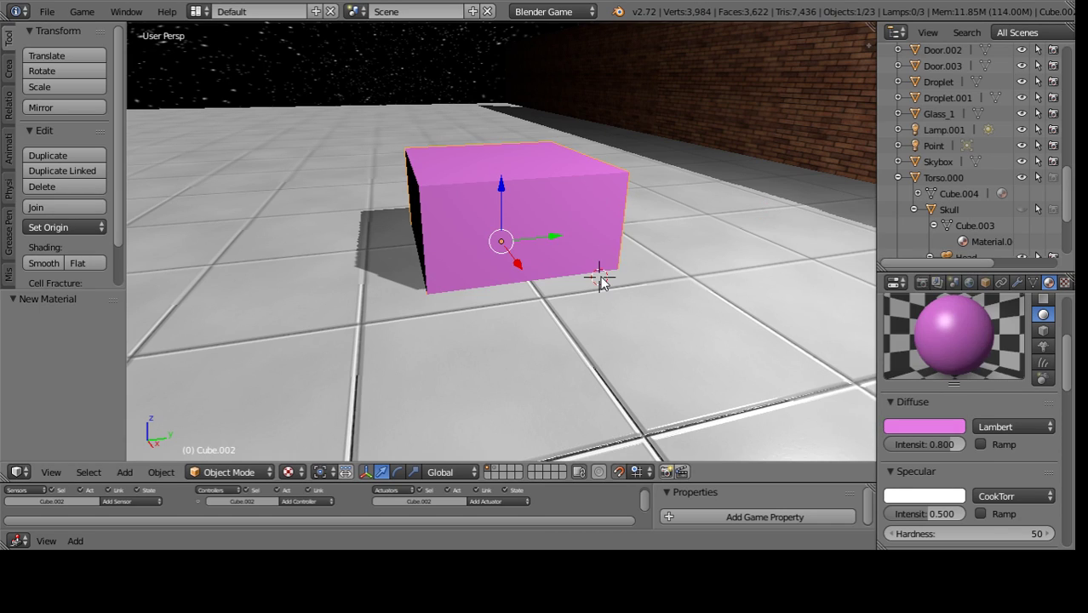
key("Delete")
- Delete the pink cube, add a cylinder at the 3D cursor, and raise it 1 unit
left_click(456, 234)
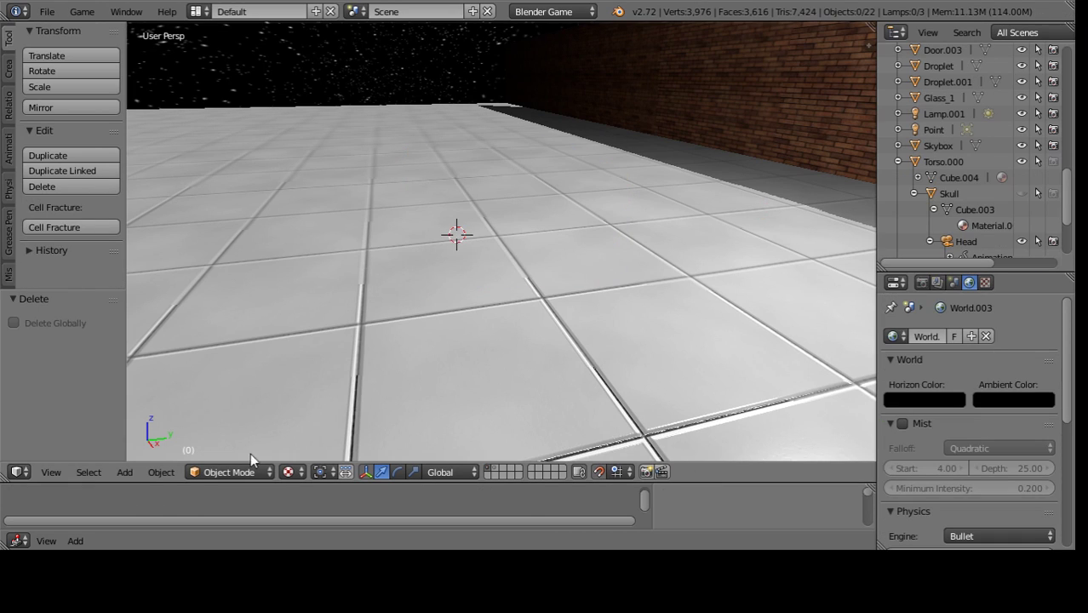
left_click(122, 472)
left_click(297, 237)
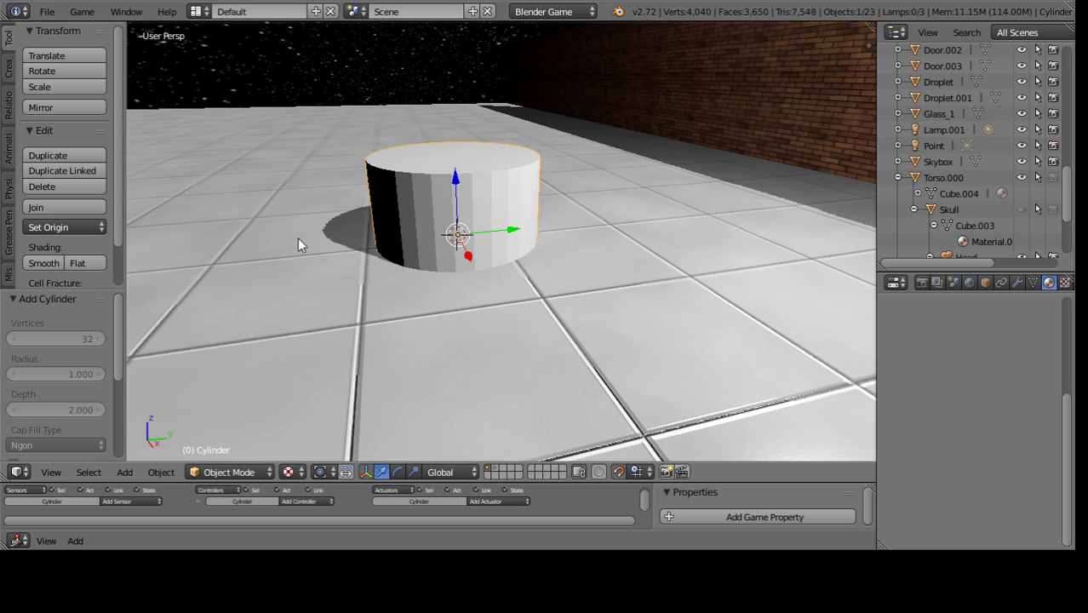
scroll(465, 287, "up", 1)
left_click_drag(453, 178, 451, 180)
left_click(456, 164)
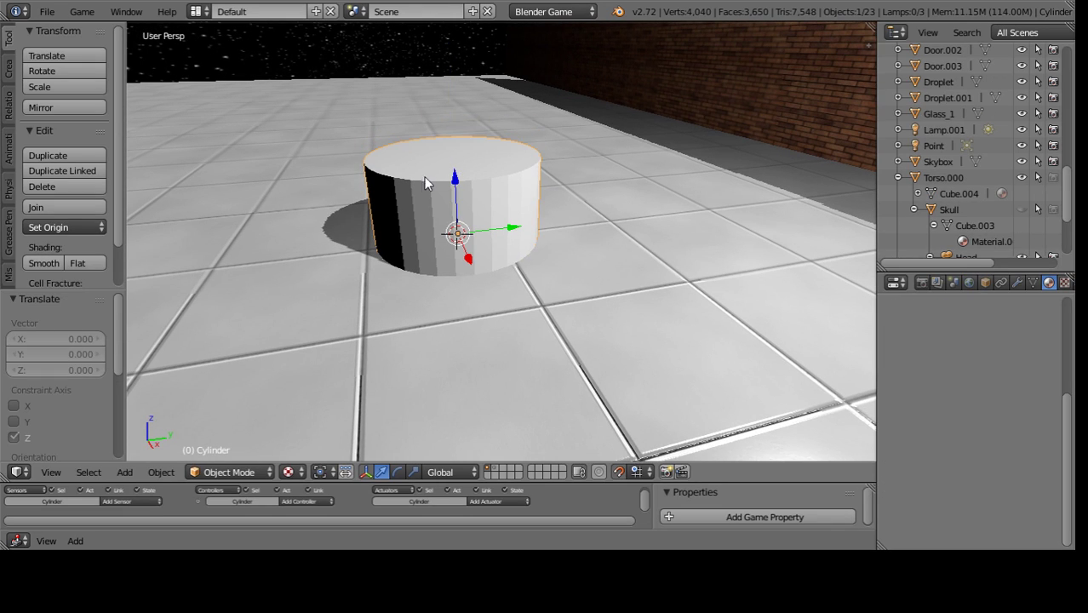
left_click(452, 168)
type("1")
key("Return")
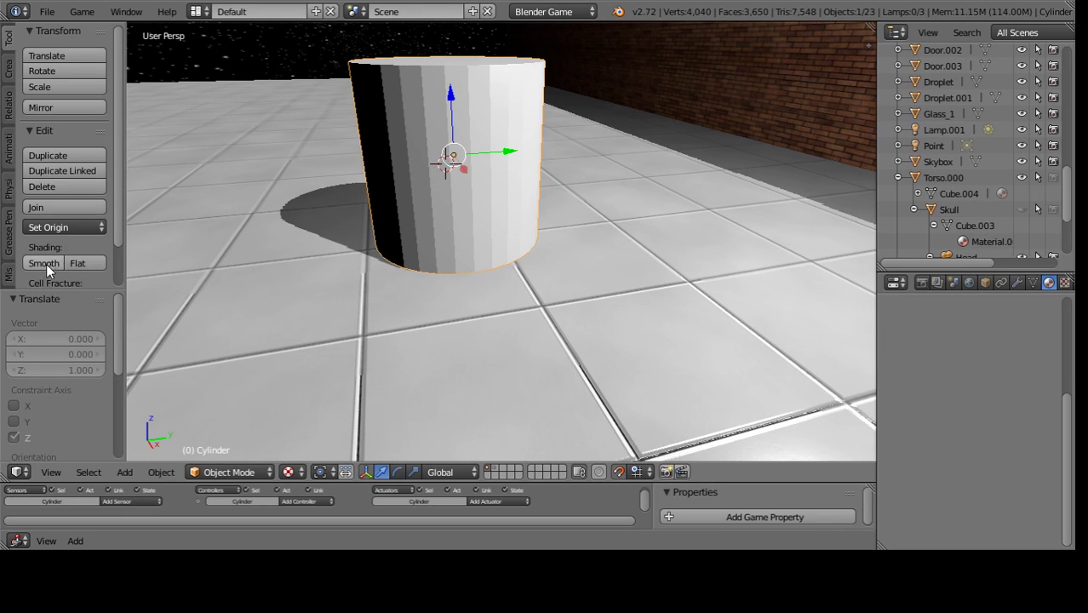
- Give the cylinder a new material, Material.016, with flat shading
left_click(45, 263)
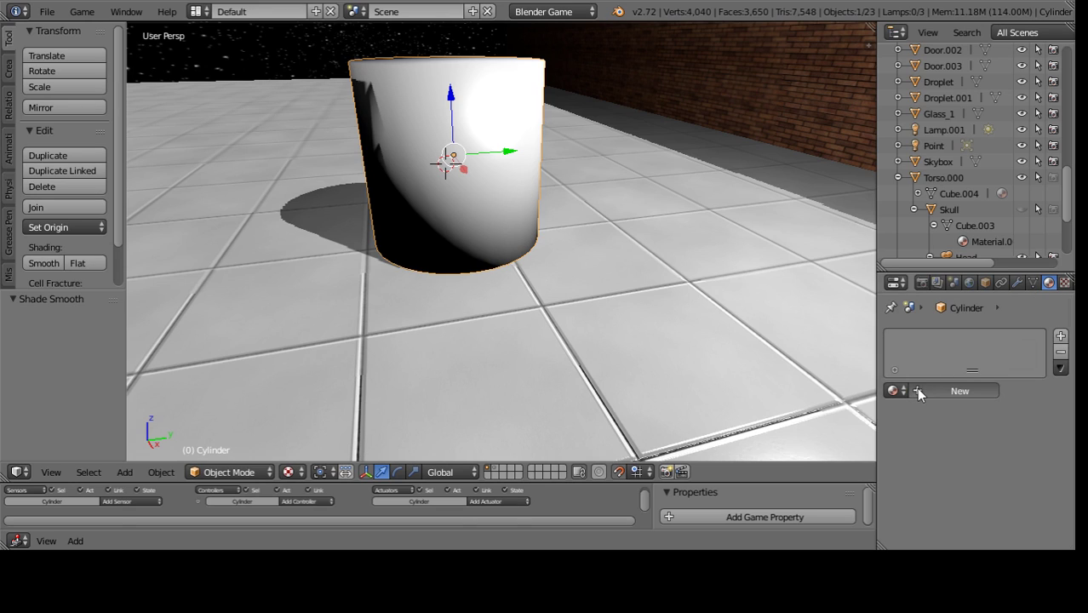
left_click(918, 390)
left_click(86, 264)
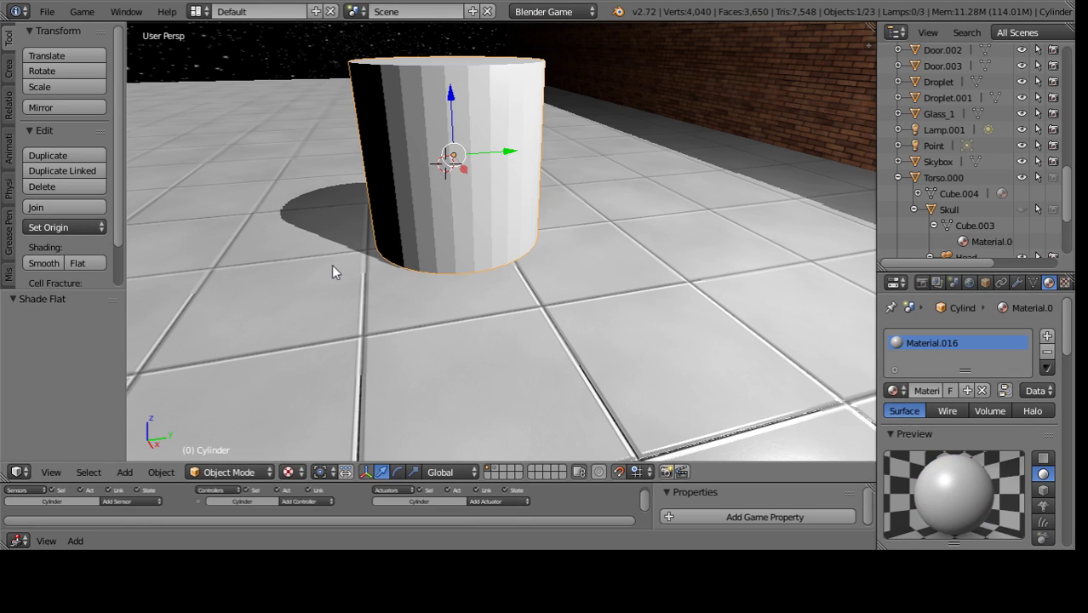
- In edit mode, smooth-subdivide the cylinder mesh, then undo the subdivision
key("Tab")
middle_click_drag(334, 263, 468, 272)
key("u")
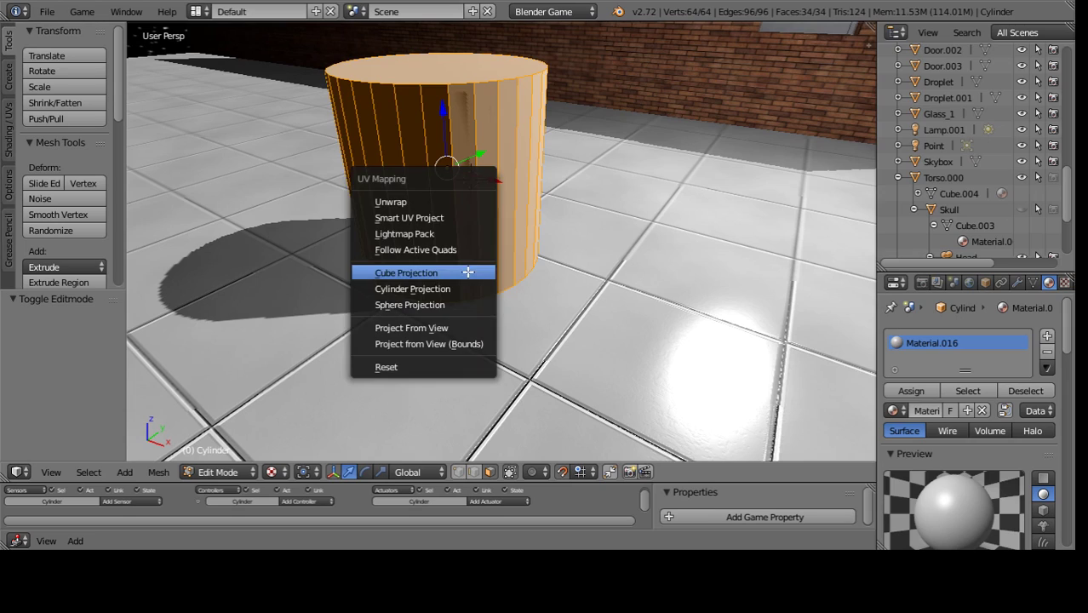
key("w")
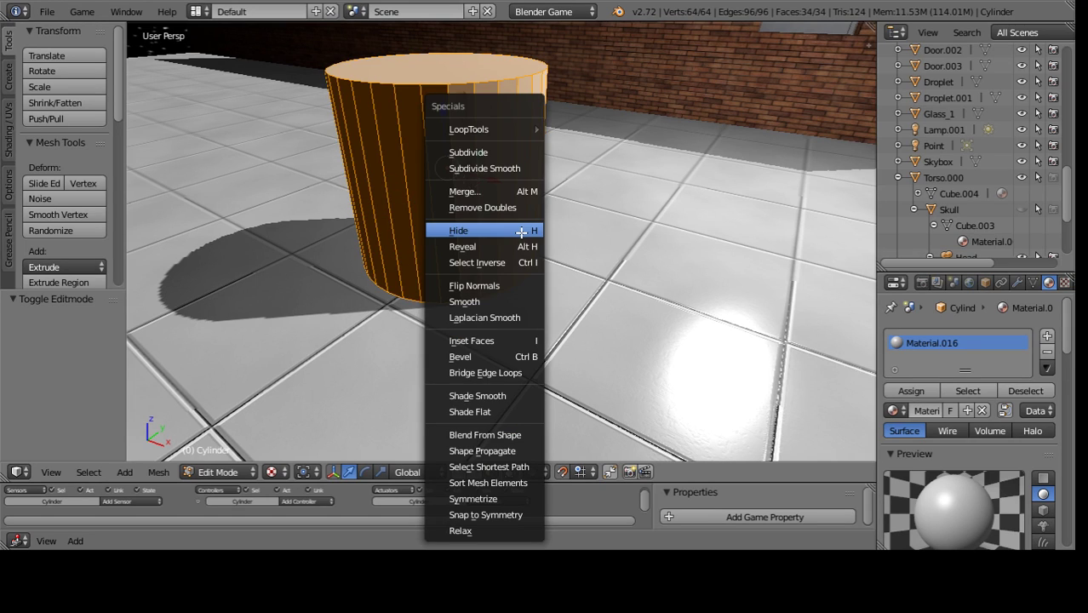
left_click(481, 169)
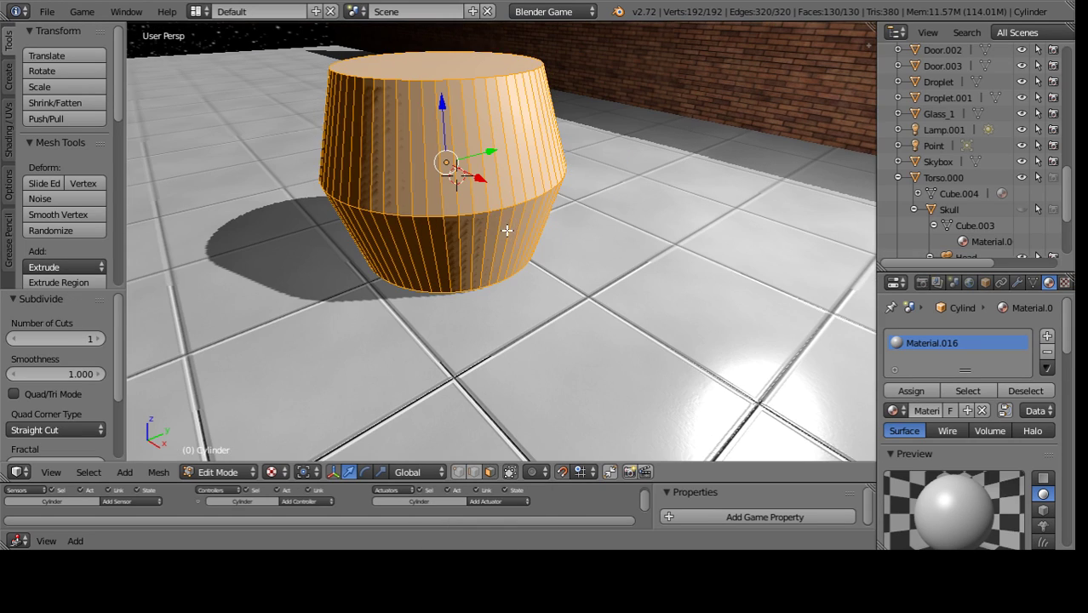
key("ctrl+z")
key("w")
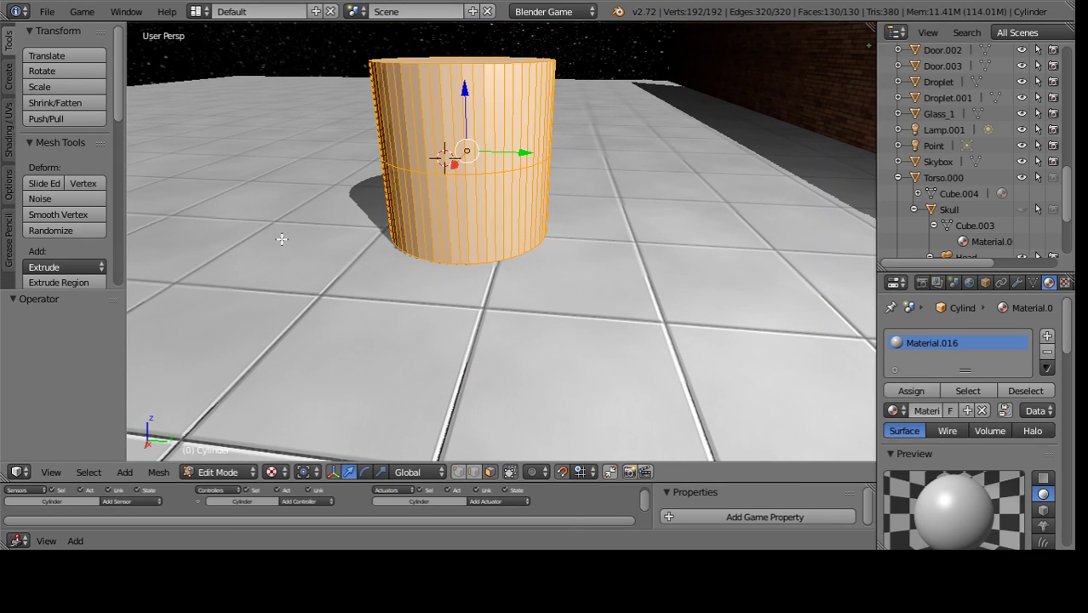
- Return to object mode and delete the subdivided cylinder
key("Tab")
key("x")
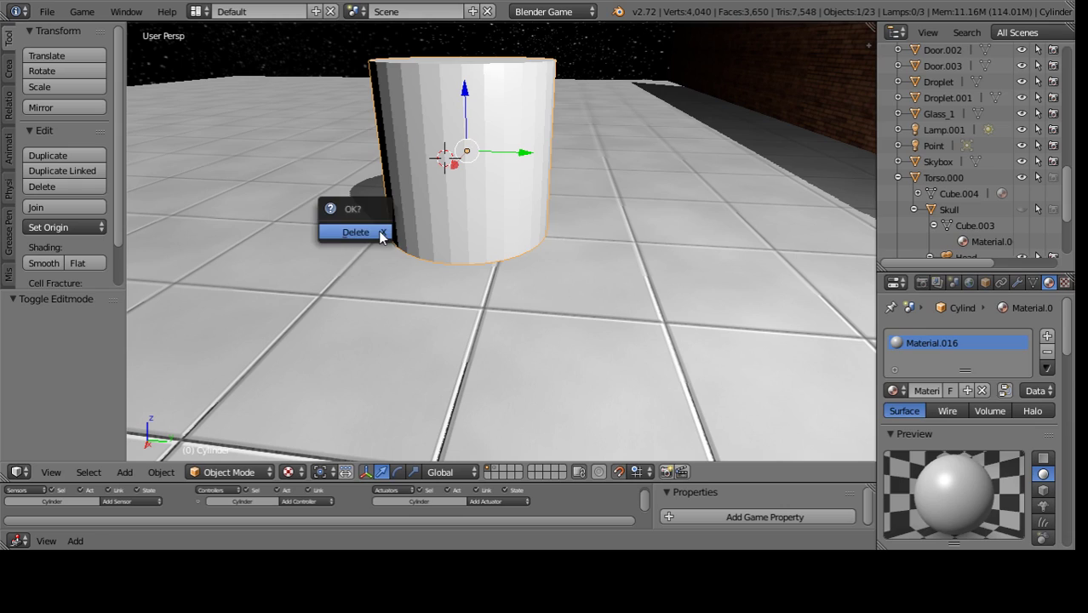
left_click(378, 231)
- Add a fresh cylinder at the 3D cursor and give it a new material
left_click(124, 471)
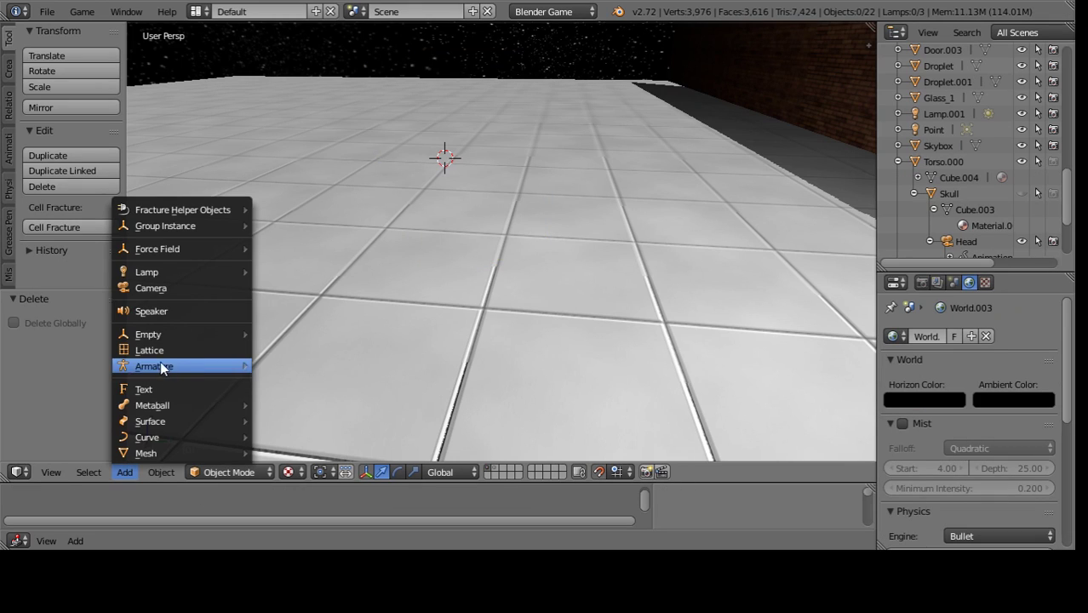
mouse_move(147, 452)
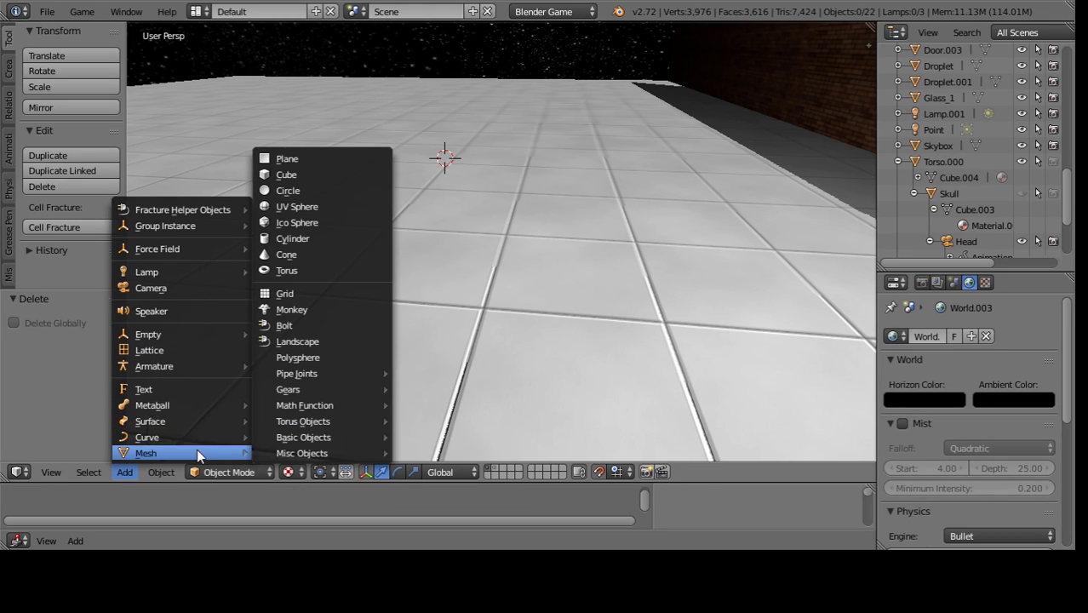
left_click(313, 239)
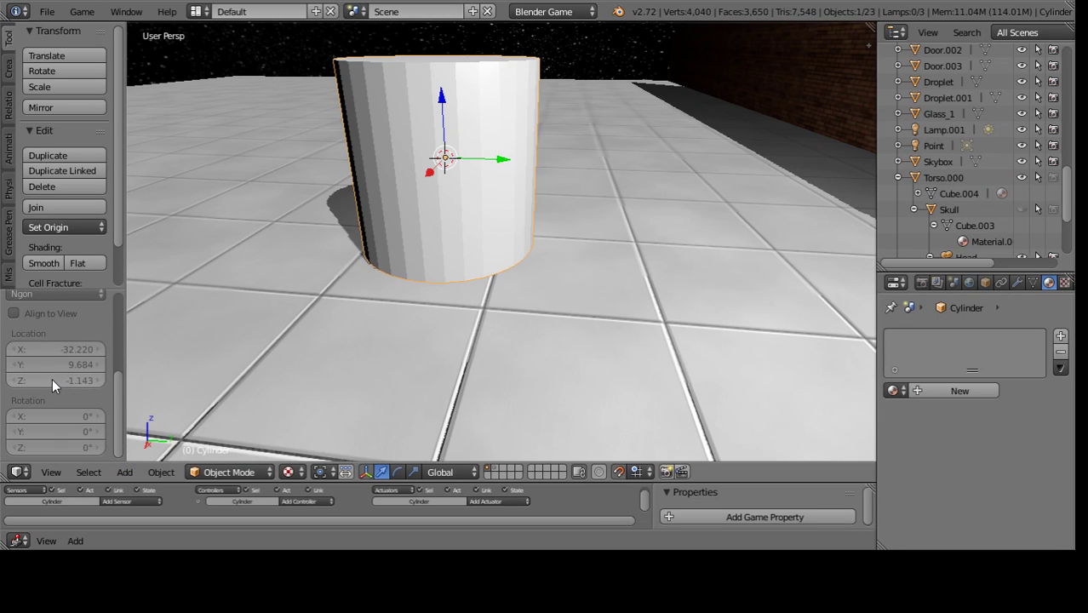
key("Tab")
key("Tab")
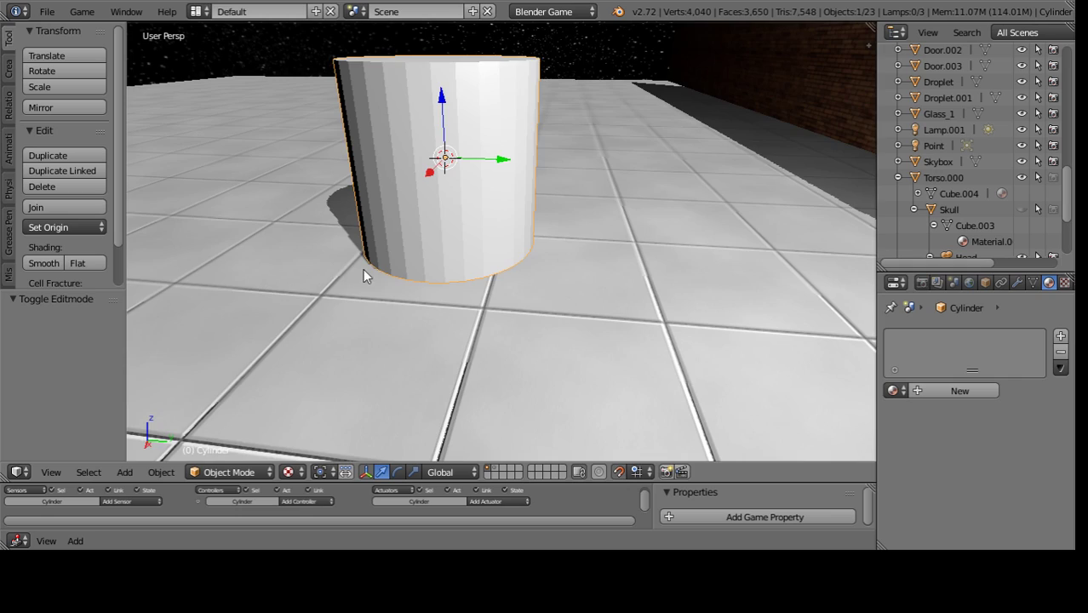
middle_click_drag(363, 269, 443, 281)
left_click(953, 392)
- Set the cylinder's diffuse colour to a dark grey
scroll(964, 439, "down", 4)
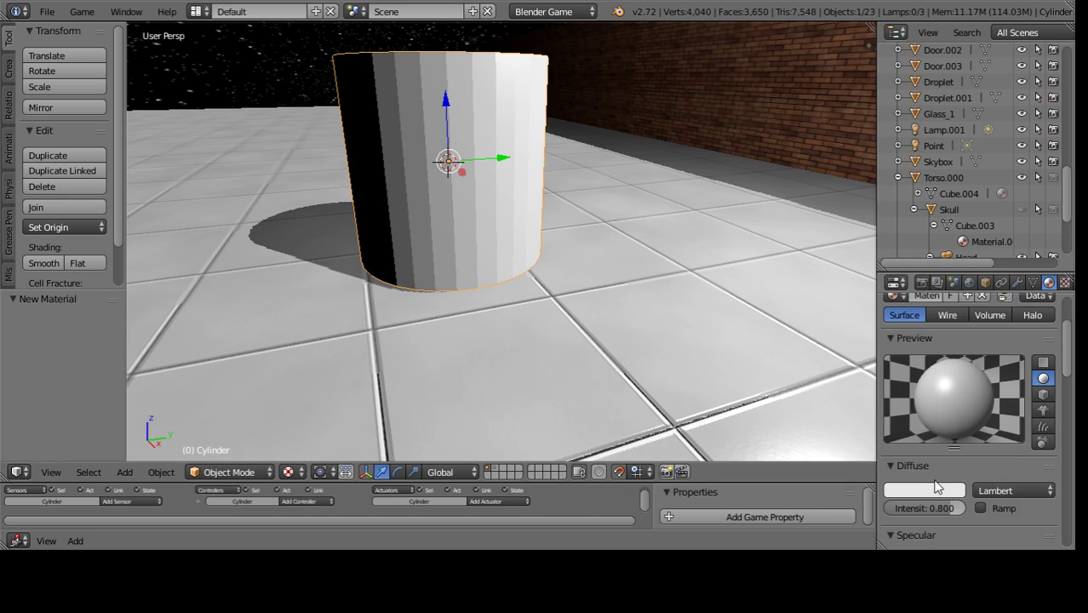
scroll(936, 460, "down", 1)
left_click(904, 453)
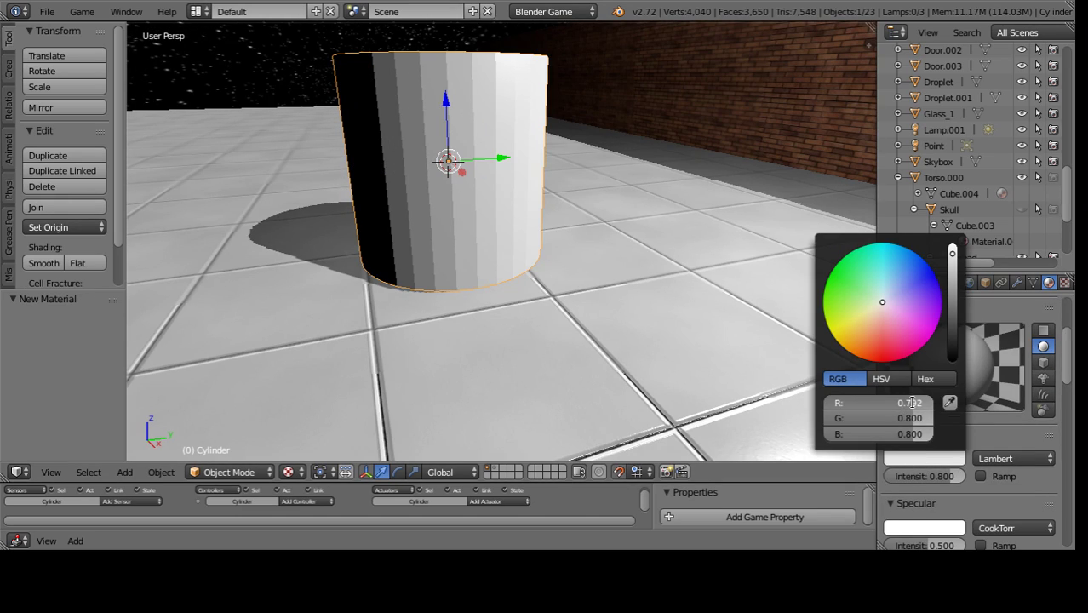
left_click_drag(904, 434, 901, 405)
type("0.5")
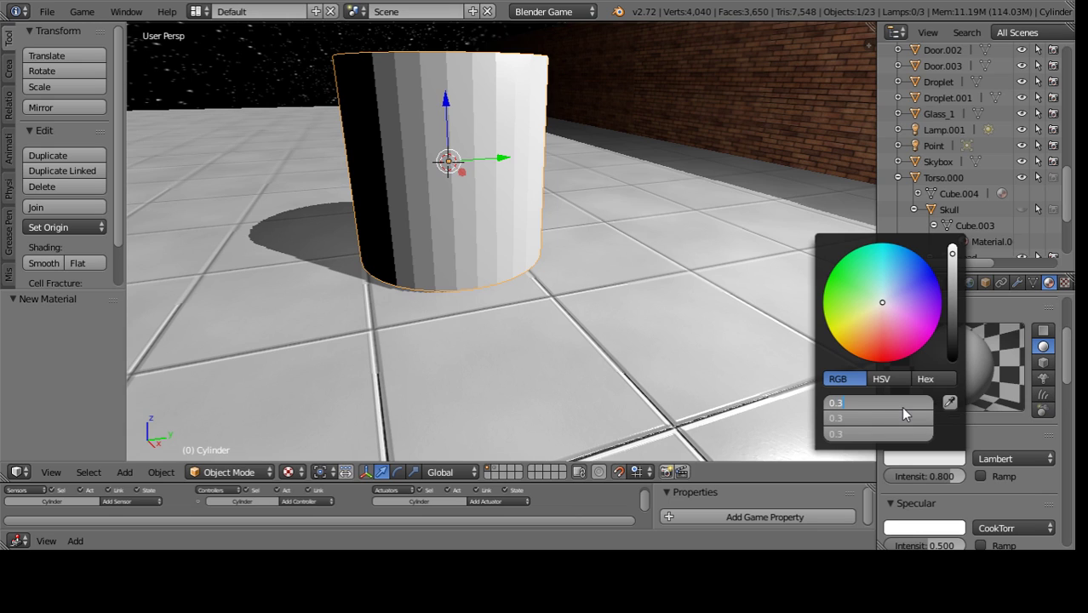
key("Return")
- Flatten the cylinder into a disc with a Z scale of 0.1
mouse_move(477, 280)
middle_mouse_down()
mouse_move(509, 285)
mouse_move(454, 284)
middle_mouse_up()
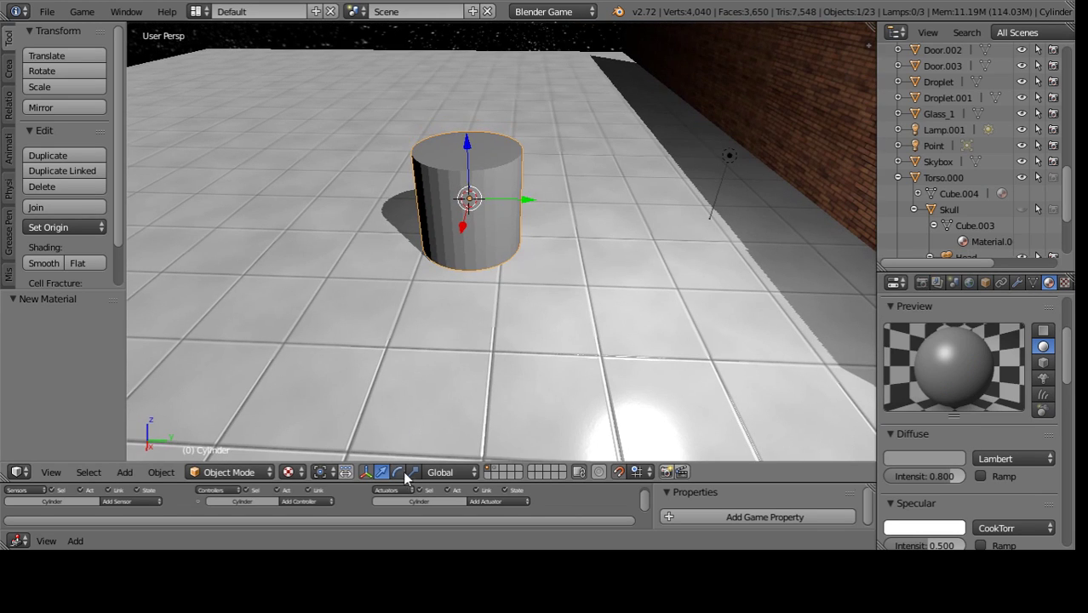
type("sz0.1")
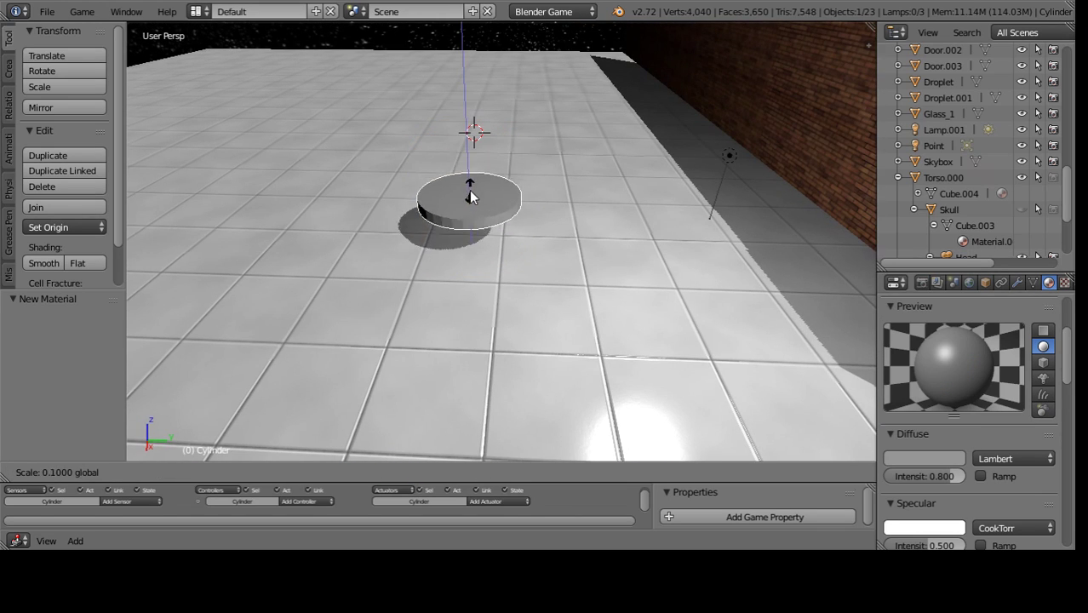
key("Return")
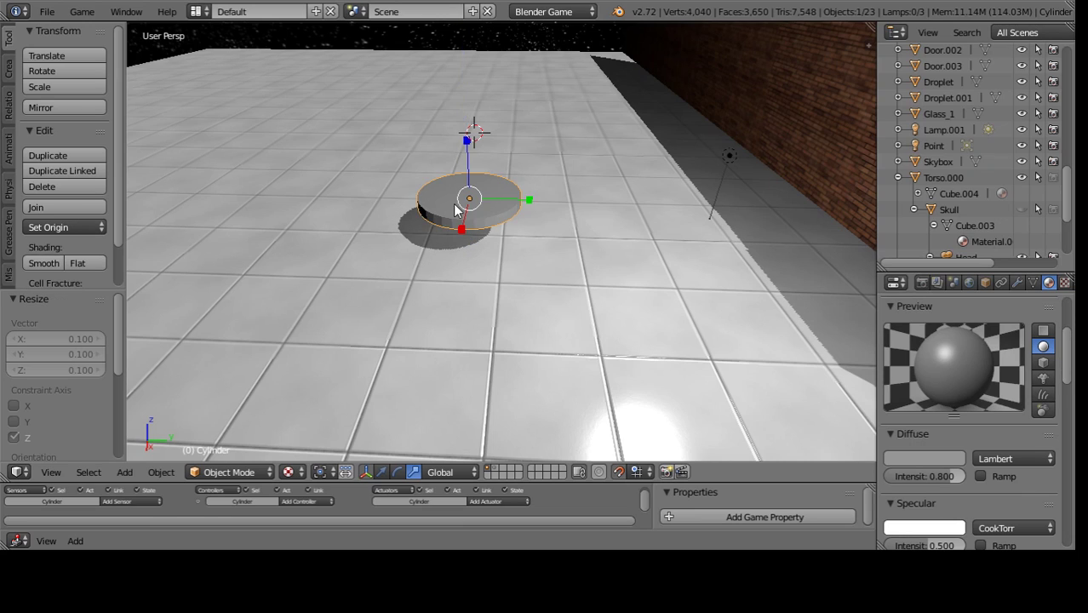
- Raise the disc 4 units above the floor and paste a copy of it
left_click(381, 472)
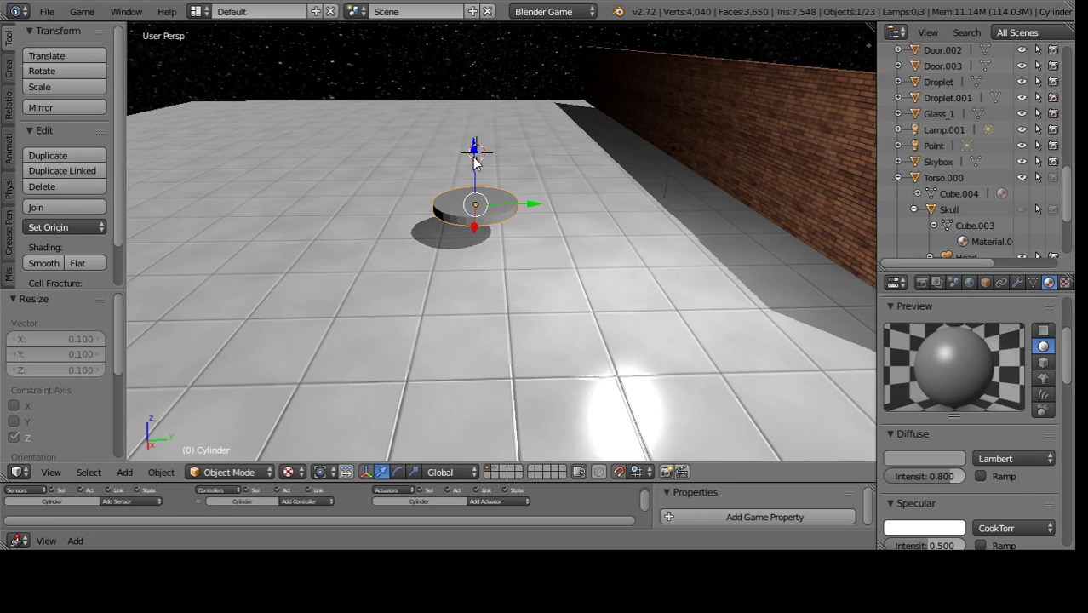
left_click_drag(461, 125, 467, 55)
mouse_move(430, 453)
middle_mouse_down()
mouse_move(505, 353)
mouse_move(524, 186)
middle_mouse_up()
key("ctrl+c")
key("ctrl+v")
- Lower the pasted copy by 0.1 on Z and scale it down to 0.8
left_click(491, 189)
key("g")
key("z")
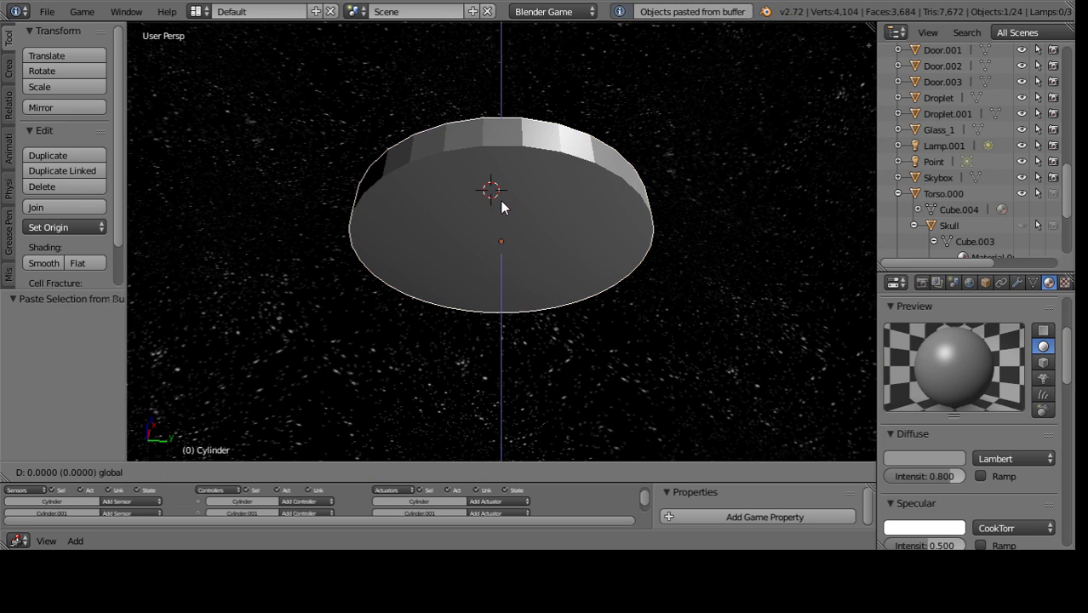
key("minus")
key("1")
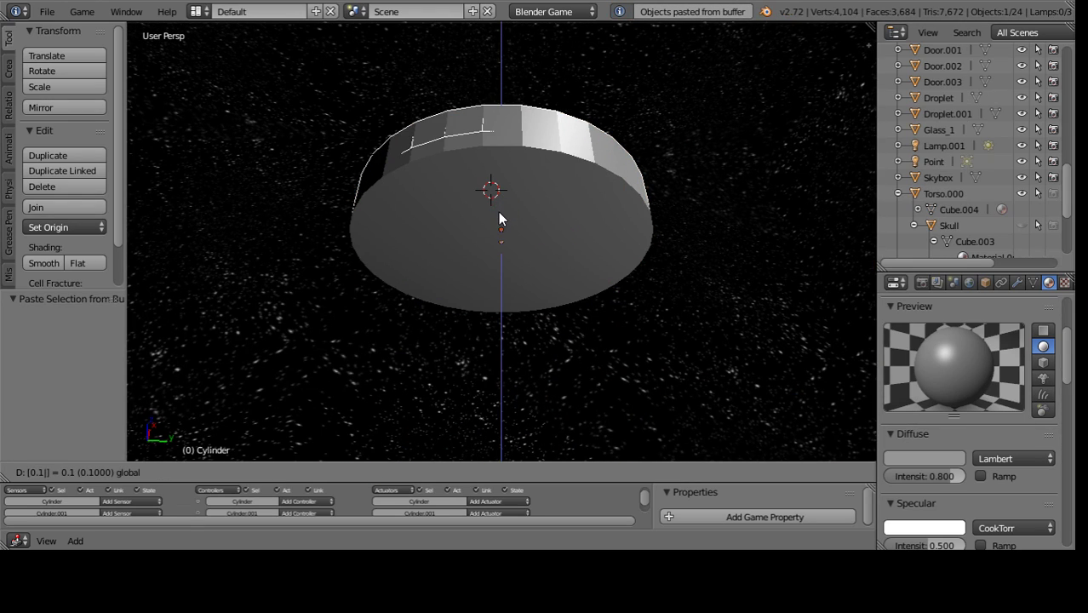
key("BackSpace")
key("BackSpace")
type("-0.1")
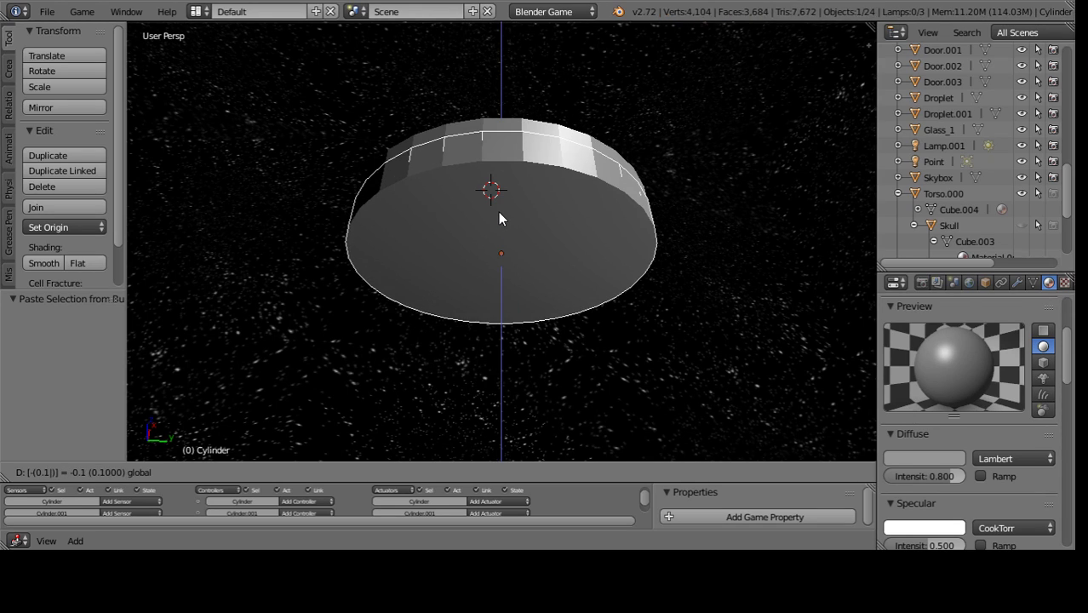
key("Return")
key("s")
left_click(690, 177)
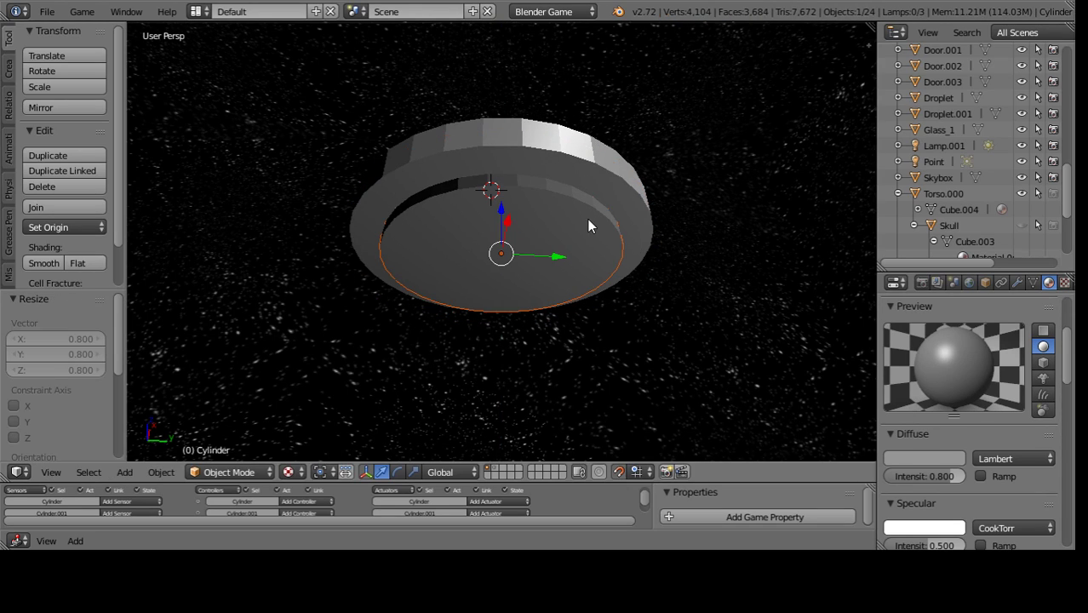
- Make the inner disc's material bright white and shadeless
left_click(926, 458)
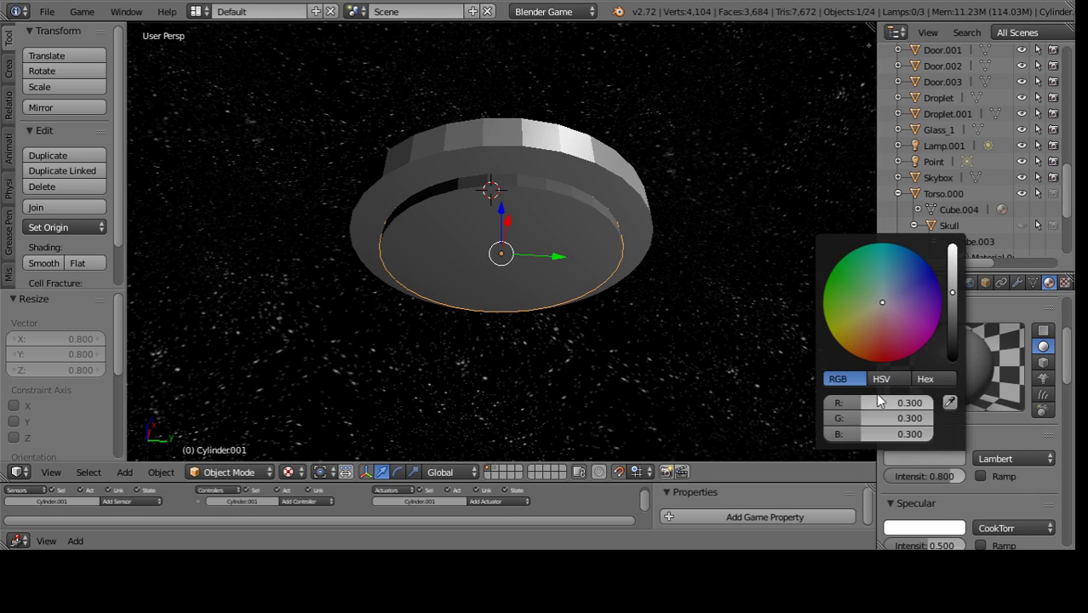
left_click_drag(885, 434, 885, 400)
type("0.3")
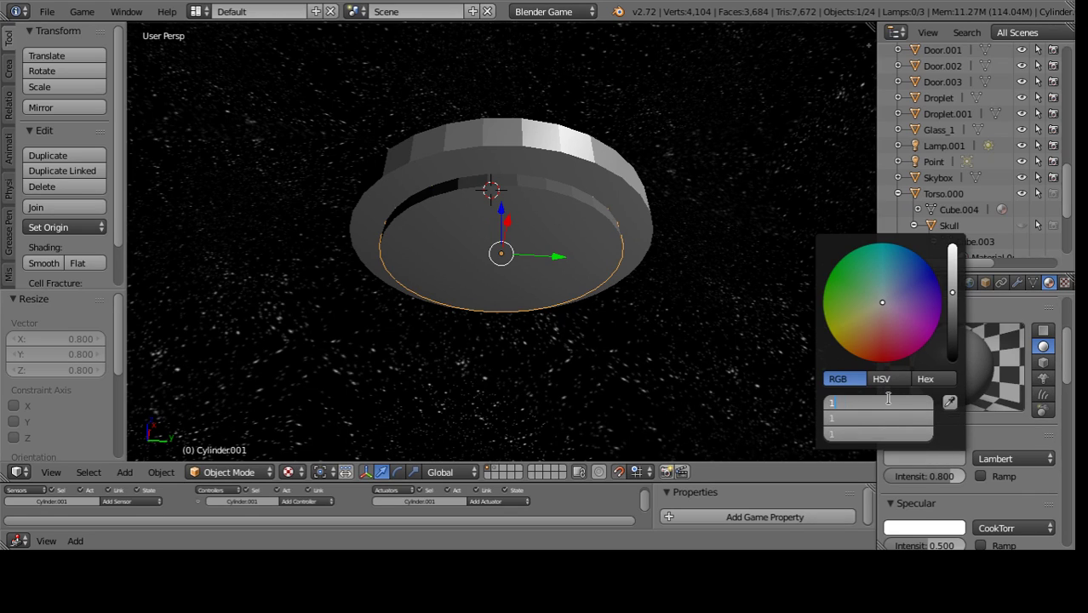
key("Return")
scroll(979, 485, "down", 3)
scroll(986, 469, "down", 2)
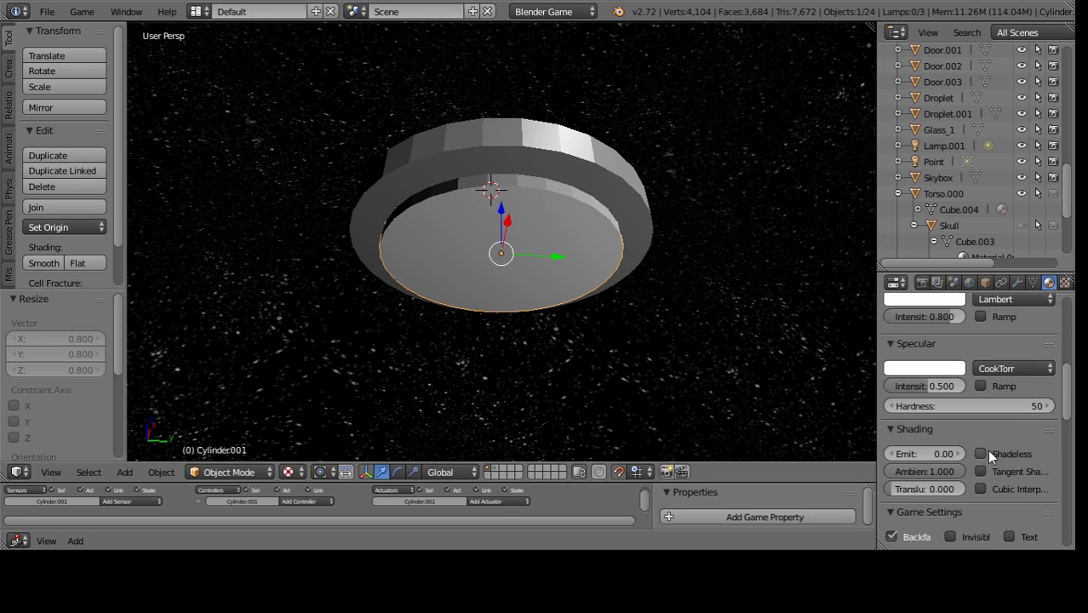
left_click(986, 449)
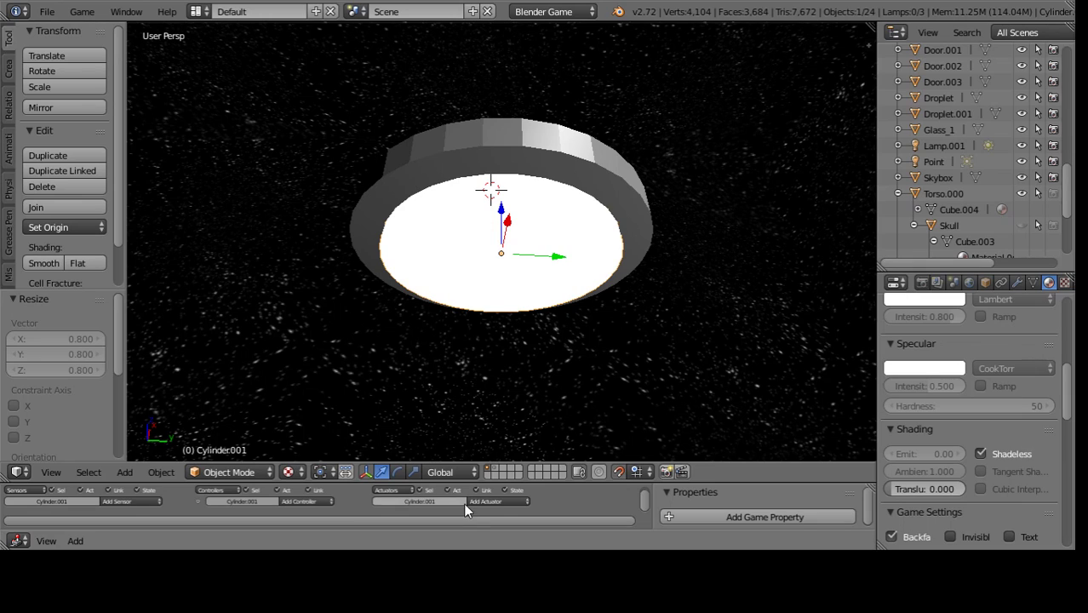
mouse_move(493, 382)
middle_mouse_down()
mouse_move(408, 437)
mouse_move(480, 351)
mouse_move(515, 213)
mouse_move(535, 267)
mouse_move(553, 134)
middle_mouse_up()
scroll(498, 219, "up", 2)
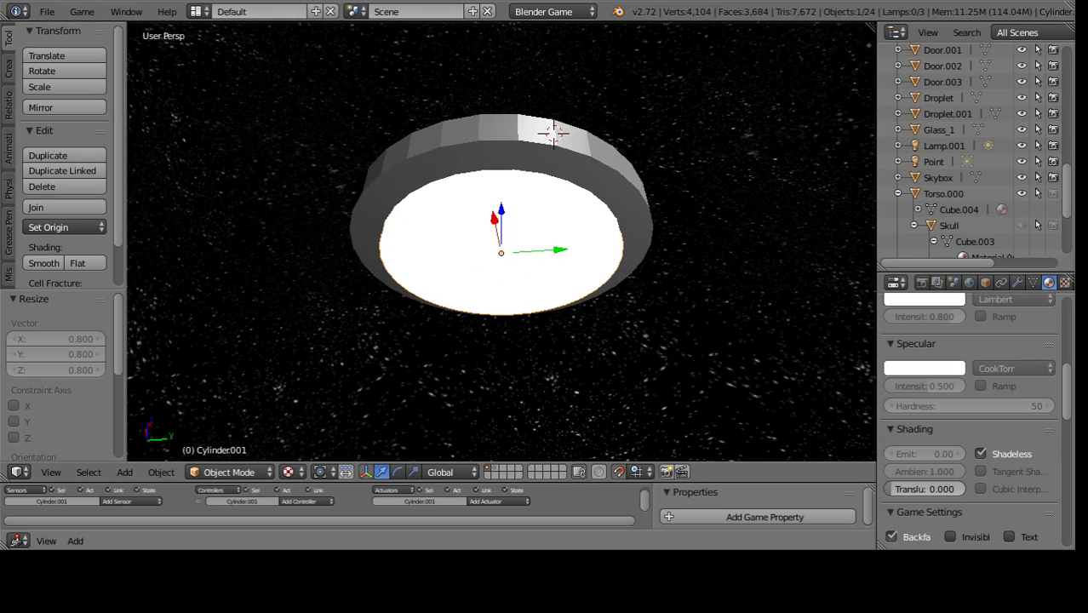
- Select the outer grey ring and apply Shade Smooth to it
right_click(503, 145)
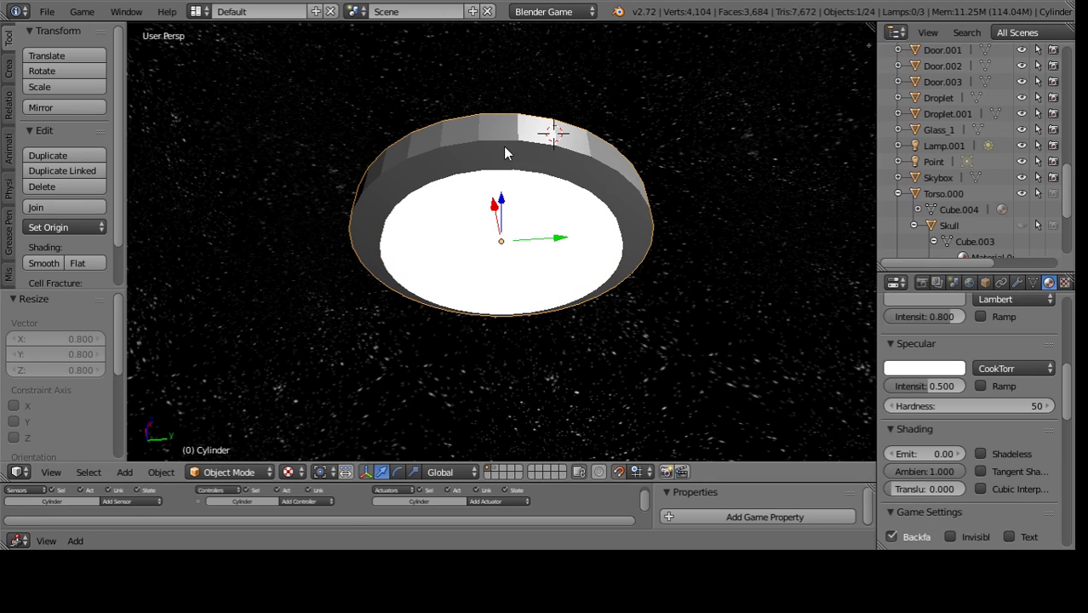
key("s")
key("Escape")
left_click(42, 263)
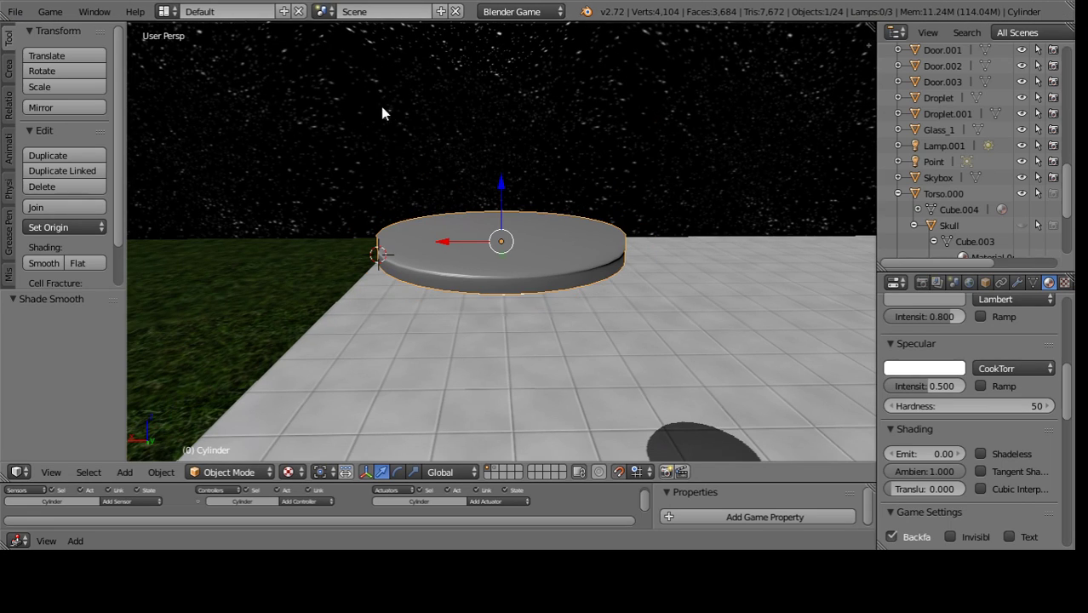
mouse_move(380, 106)
middle_mouse_down()
mouse_move(530, 253)
mouse_move(715, 245)
middle_mouse_up()
middle_click_drag(601, 347, 535, 267)
- Select the inner white disc and display its location and scale values
right_click(535, 267)
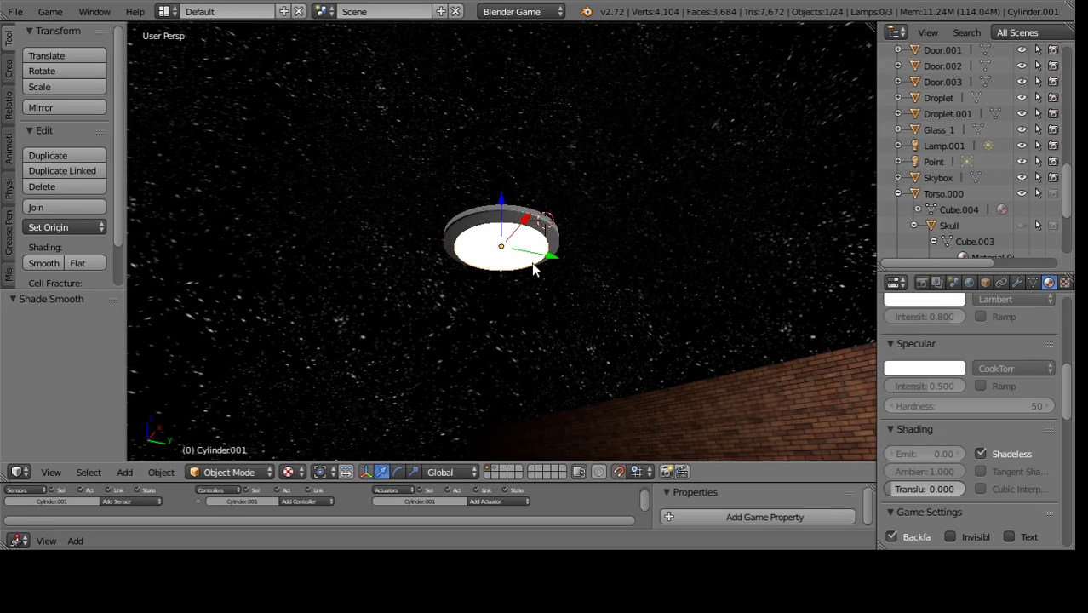
left_click(985, 283)
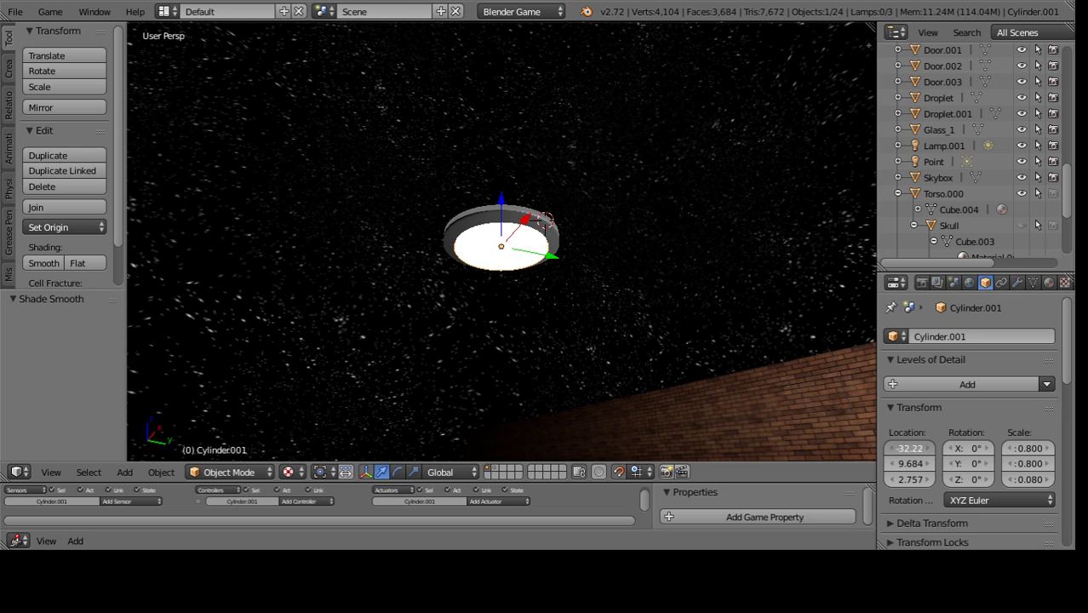
mouse_move(834, 374)
middle_mouse_down()
mouse_move(733, 328)
mouse_move(679, 331)
middle_mouse_up()
right_click(679, 332)
key("g")
right_click(631, 285)
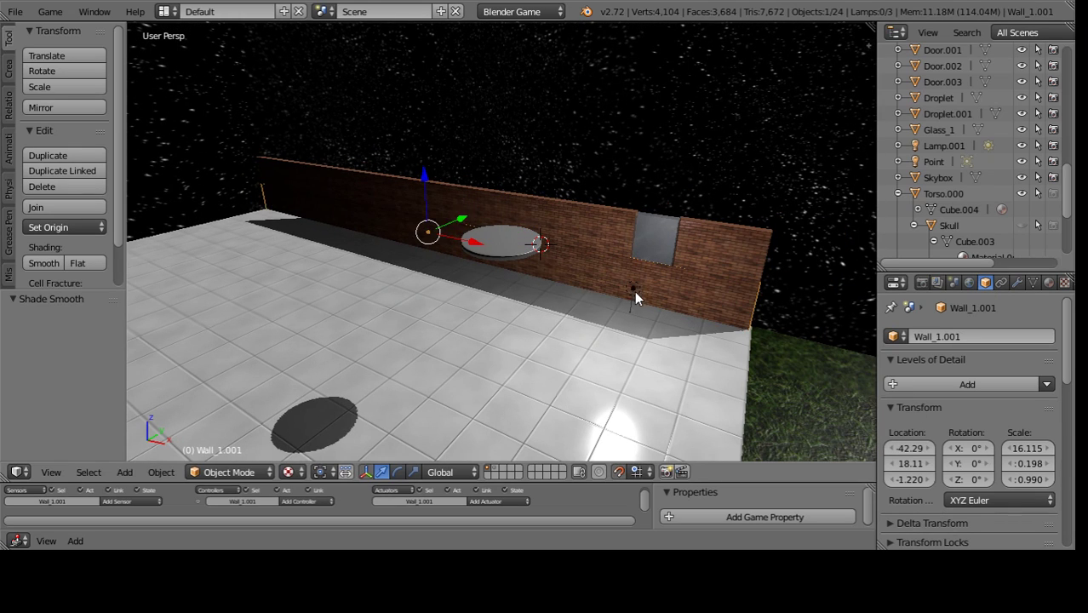
right_click(634, 290)
- Copy the ceiling fixture's Y location onto the point lamp
middle_click_drag(716, 324, 476, 182)
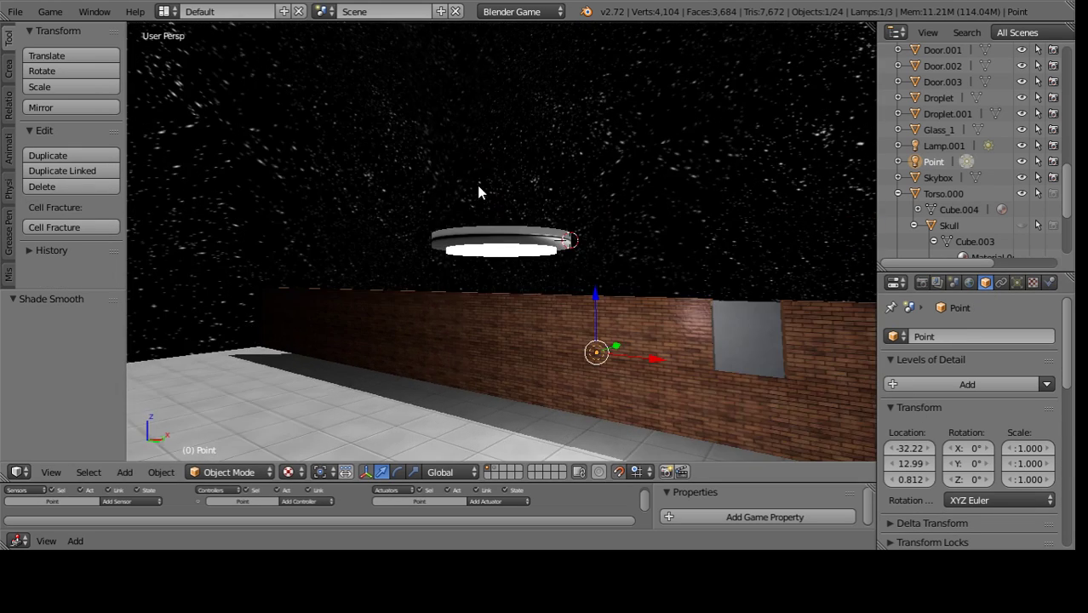
right_click(499, 240)
left_click(906, 463)
key("Return")
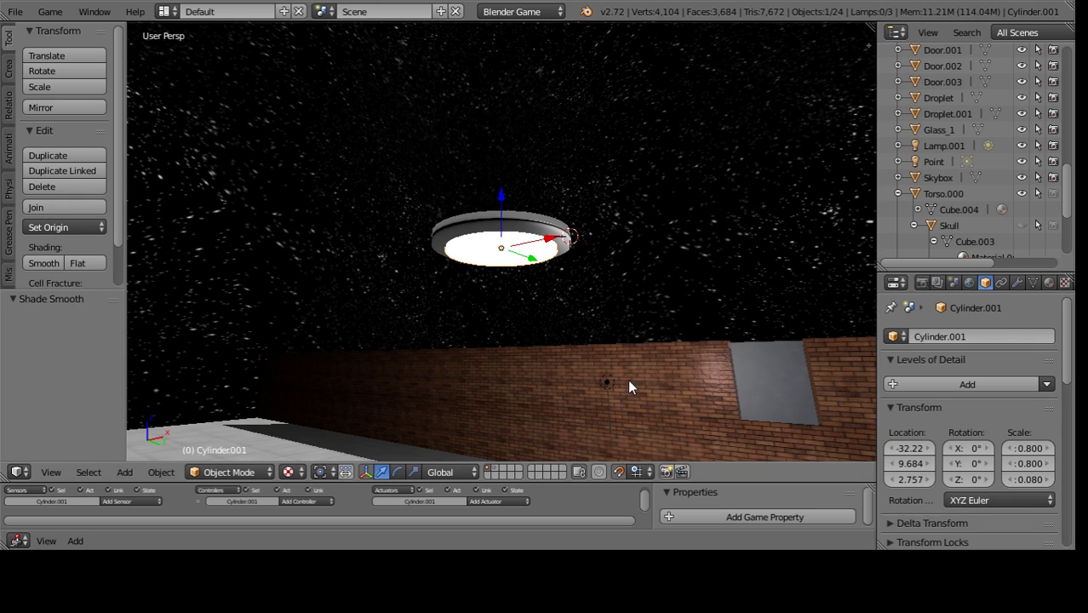
right_click(627, 379)
key("ctrl+v")
- Raise the point lamp one unit on Z, then deselect everything
middle_click_drag(606, 292, 449, 344)
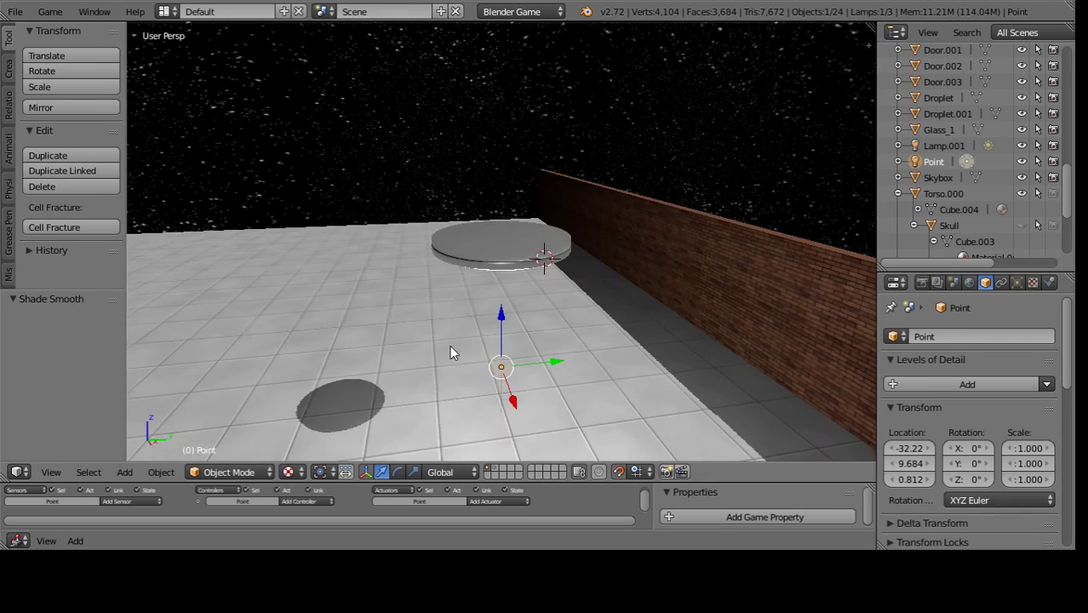
key("g")
key("z")
left_click(492, 231)
mouse_move(493, 231)
middle_mouse_down()
mouse_move(502, 162)
mouse_move(482, 324)
mouse_move(512, 207)
mouse_move(480, 326)
mouse_move(445, 390)
mouse_move(477, 425)
middle_mouse_up()
right_click(528, 197)
key("a")
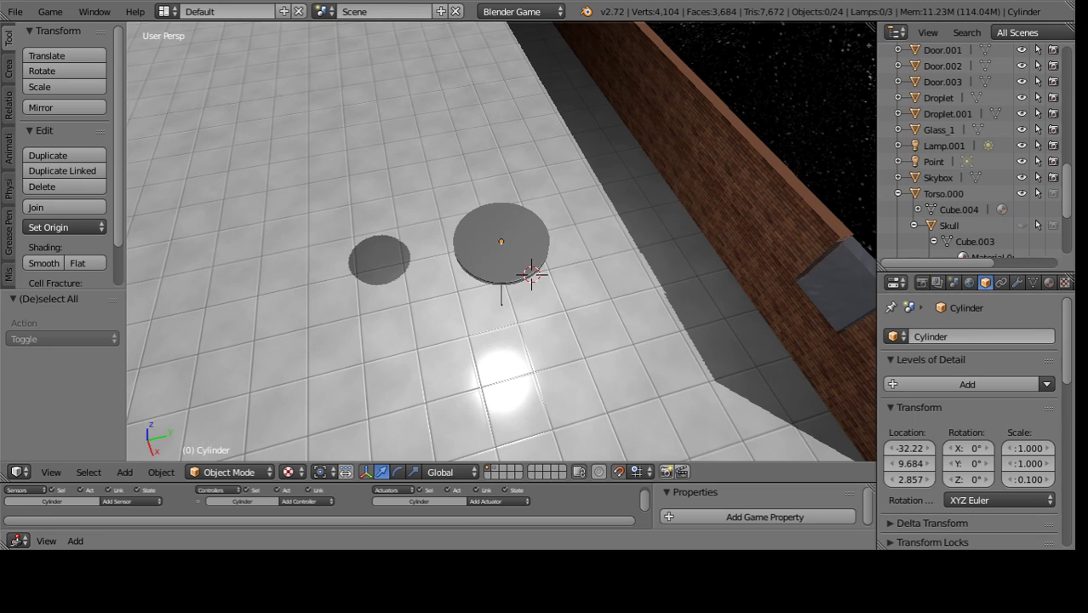
mouse_move(445, 440)
middle_mouse_down()
mouse_move(474, 274)
mouse_move(588, 281)
mouse_move(554, 279)
mouse_move(583, 340)
mouse_move(447, 347)
mouse_move(315, 328)
mouse_move(404, 393)
middle_mouse_up()
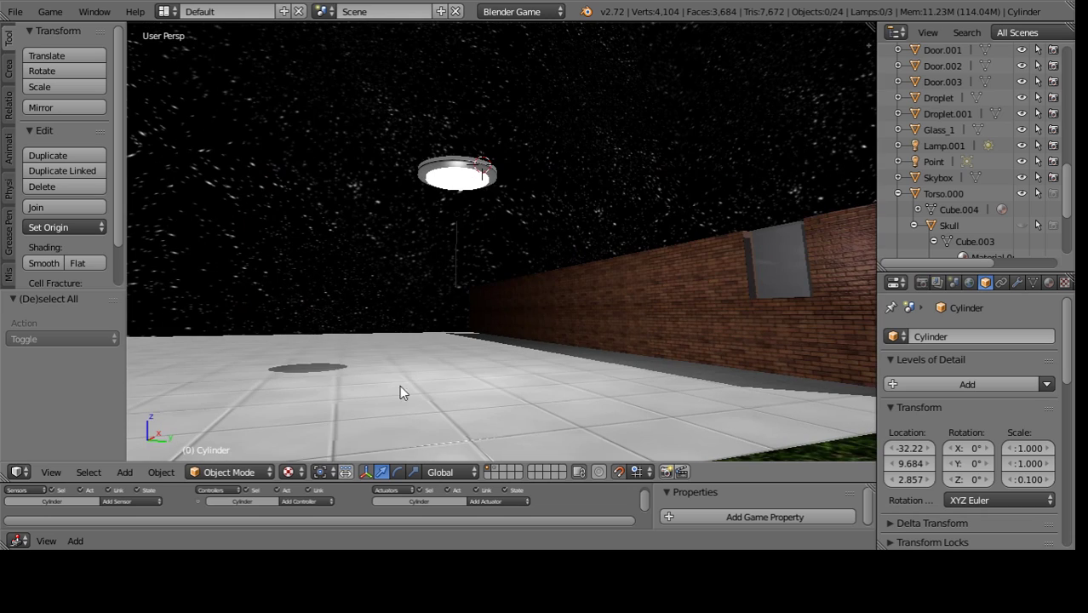
- Set the 3D cursor on the floor and add a cube there
left_click(399, 411)
left_click(125, 471)
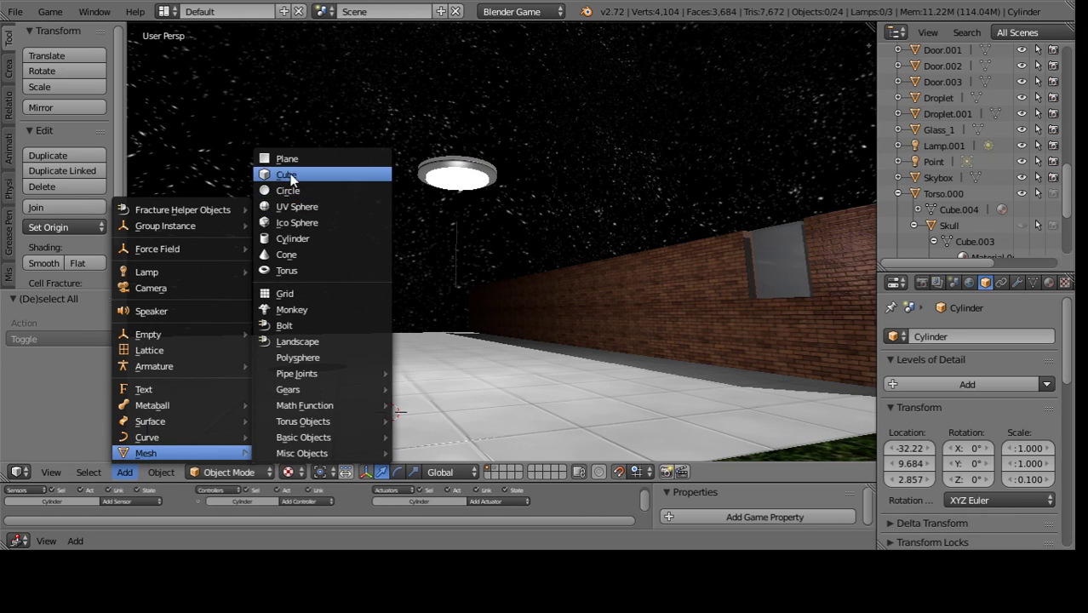
left_click(290, 175)
- Give the cube new material Material.020 and new image texture Texture.050
left_click(1049, 283)
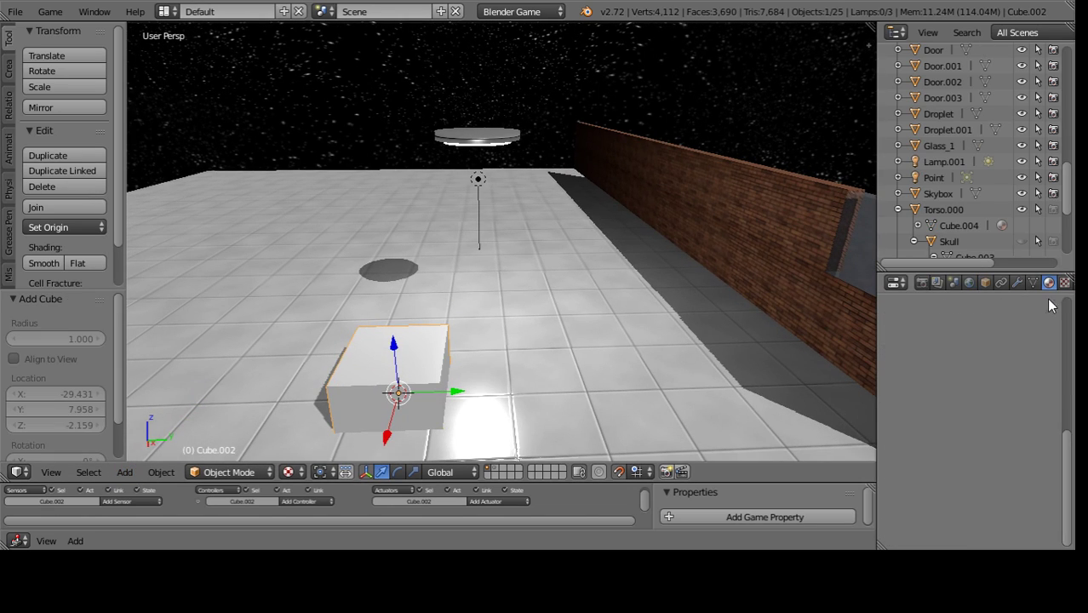
left_click(942, 391)
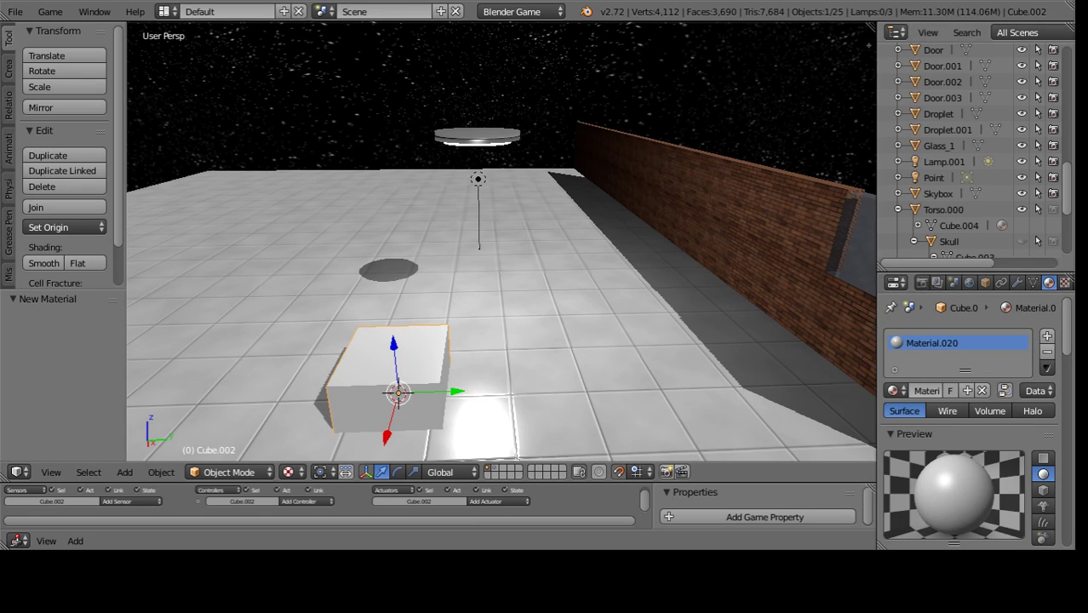
left_click(1064, 283)
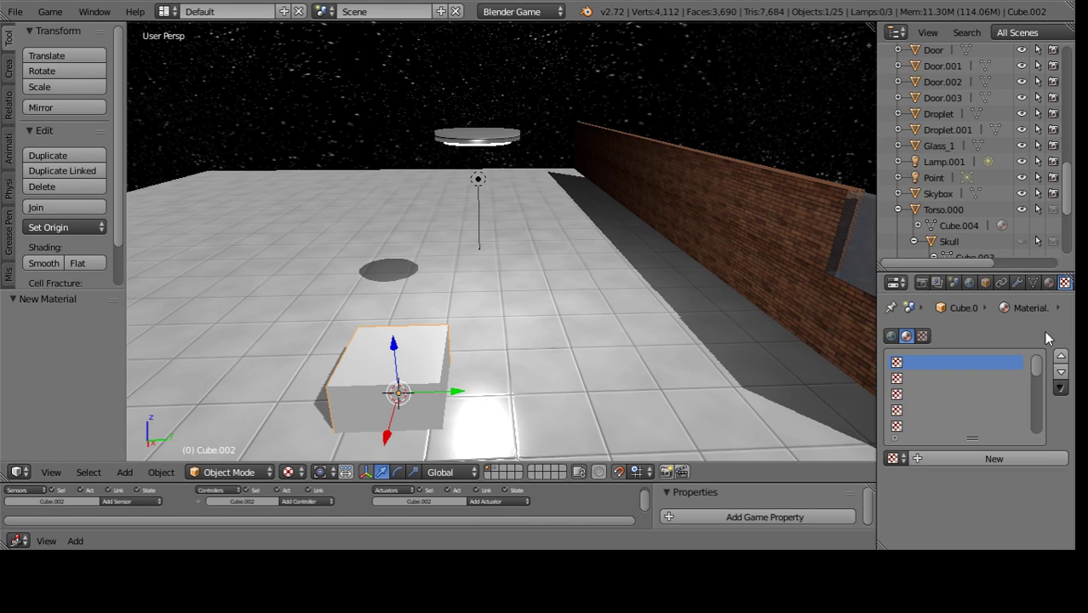
left_click(960, 458)
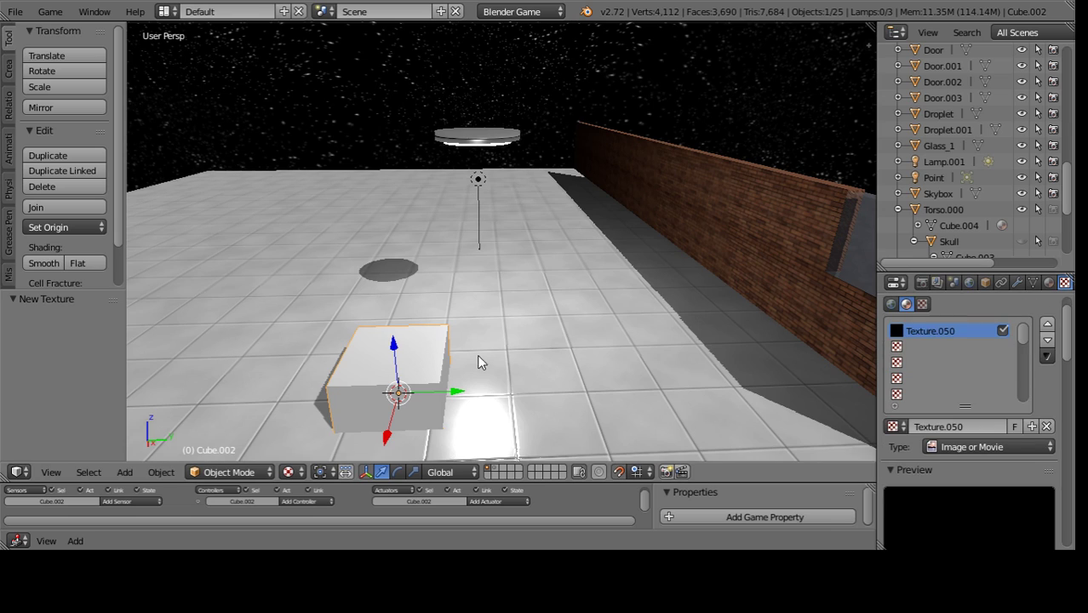
scroll(478, 362, "up", 3)
scroll(601, 264, "up", 2)
- Set Material.020's Game Settings Face Orientation to Halo, keeping Opaque alpha blending
scroll(644, 286, "down", 2)
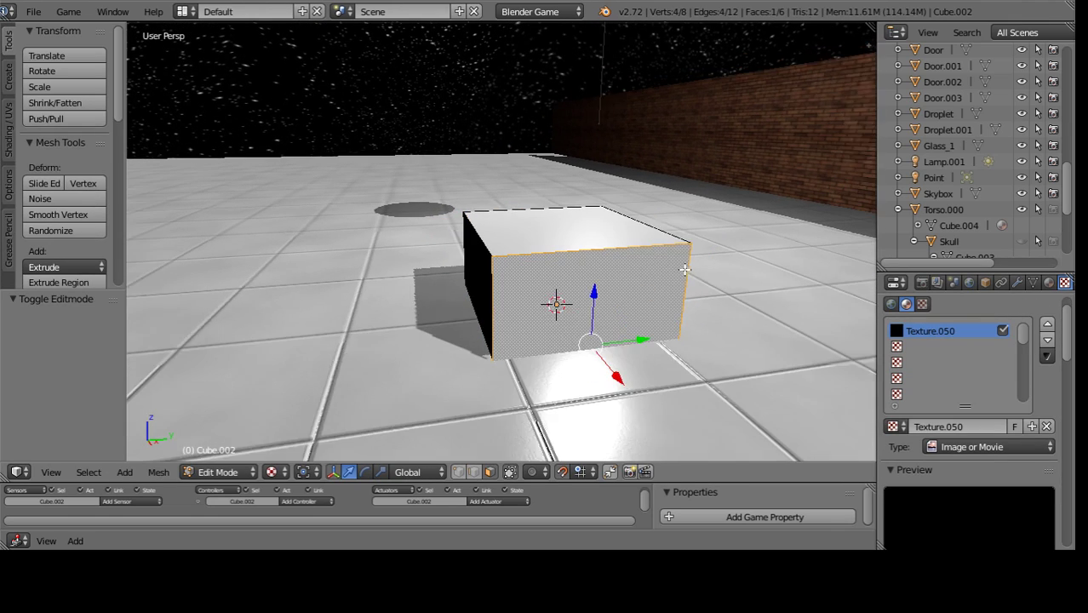
key("s")
key("Tab")
left_click(1049, 281)
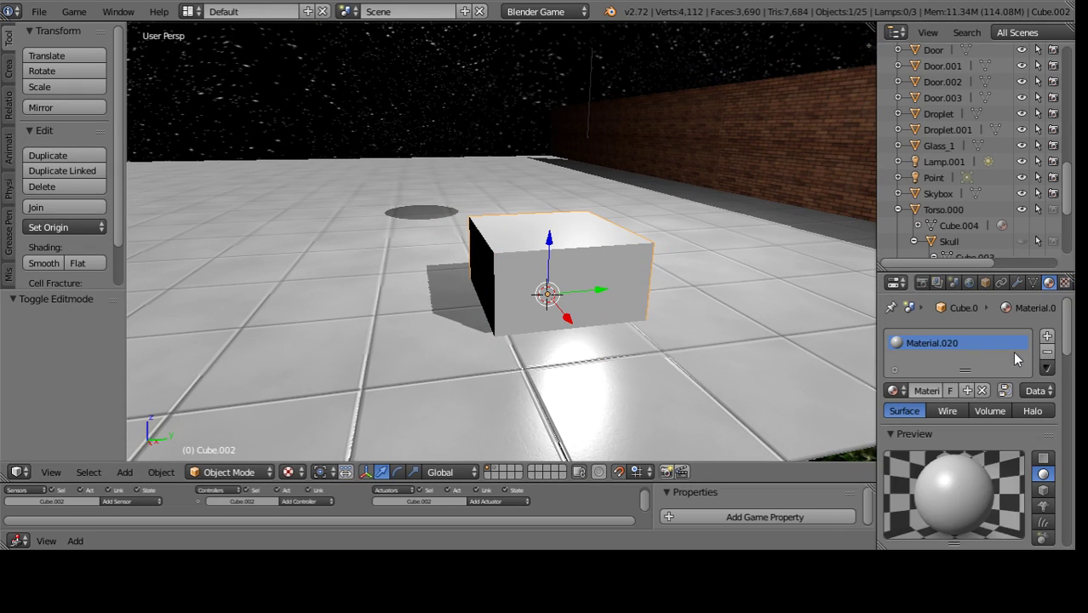
scroll(992, 460, "down", 5)
scroll(991, 460, "down", 3)
scroll(985, 459, "down", 3)
scroll(984, 452, "down", 1)
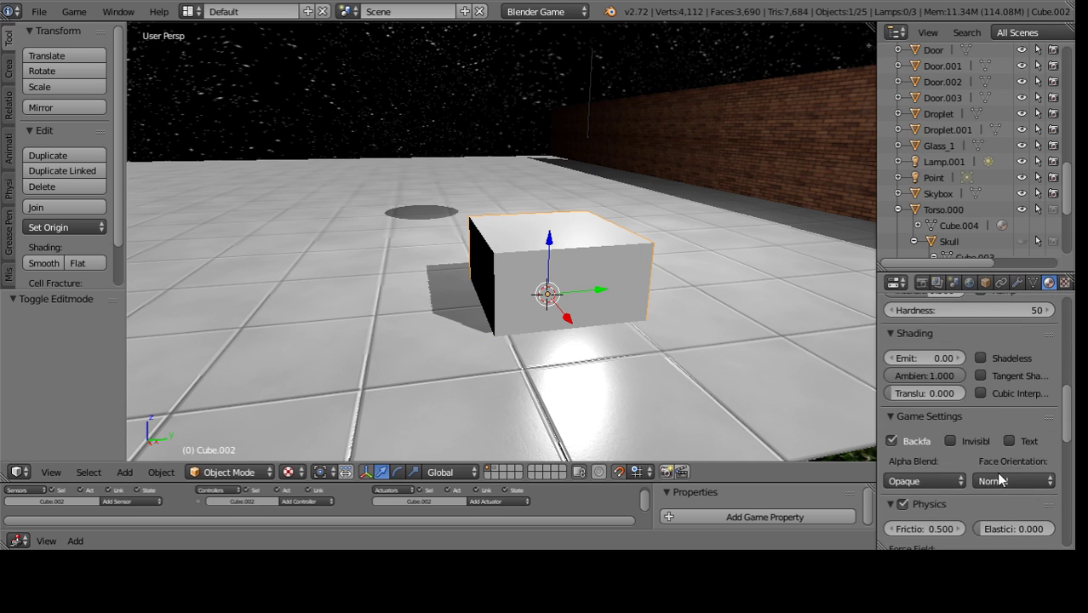
left_click(1000, 480)
left_click(990, 445)
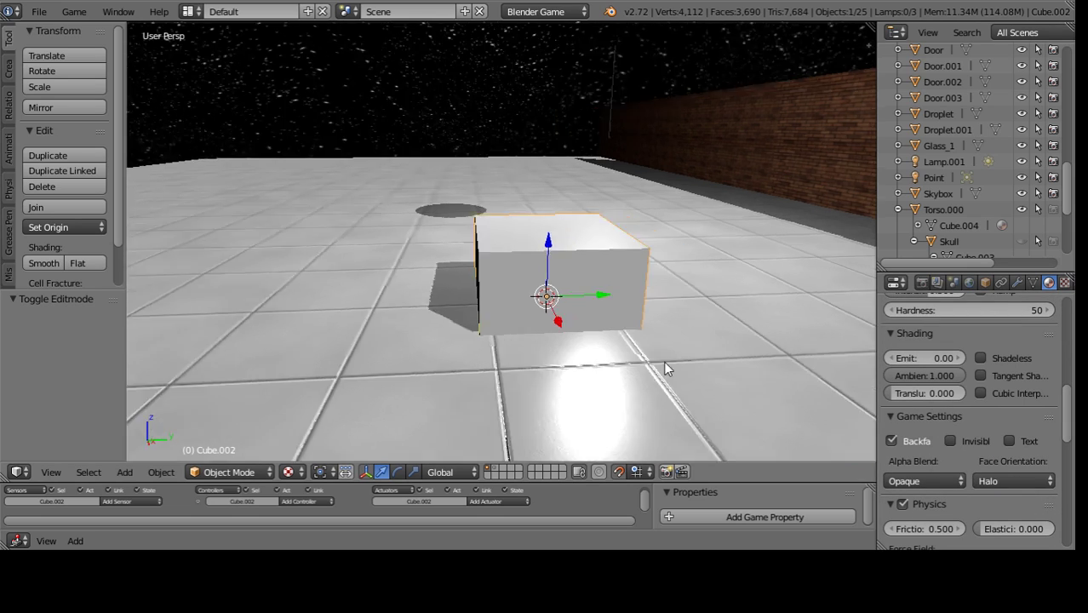
mouse_move(662, 365)
middle_mouse_down()
mouse_move(587, 378)
mouse_move(578, 288)
middle_mouse_up()
- Squeeze the cube's mesh into a wedge in Edit Mode and test it in the game engine
key("Tab")
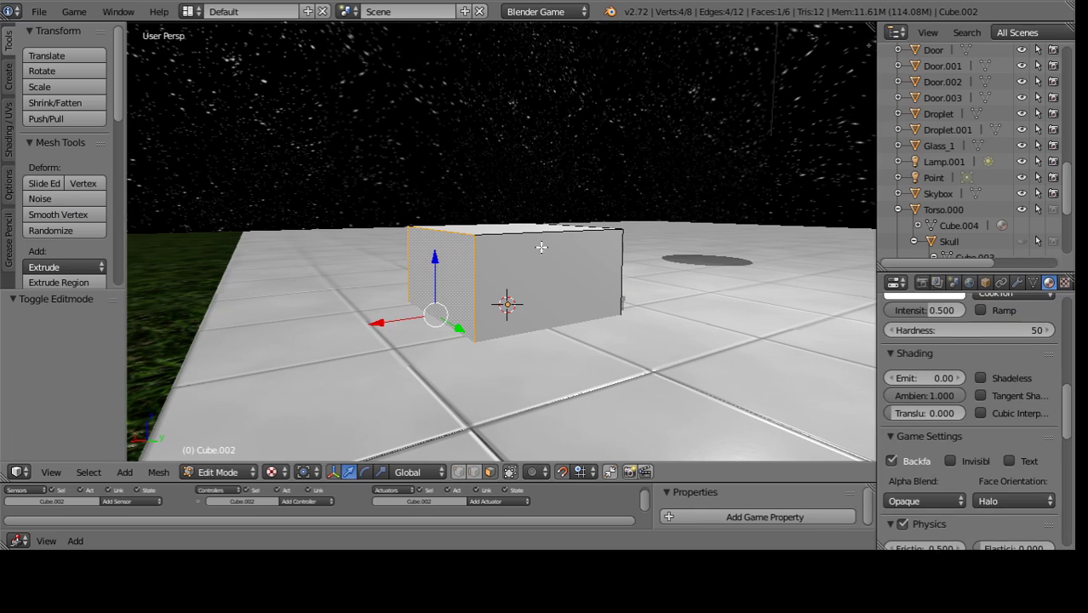
key("s")
left_click(553, 350)
key("Tab")
middle_click_drag(553, 350, 466, 363)
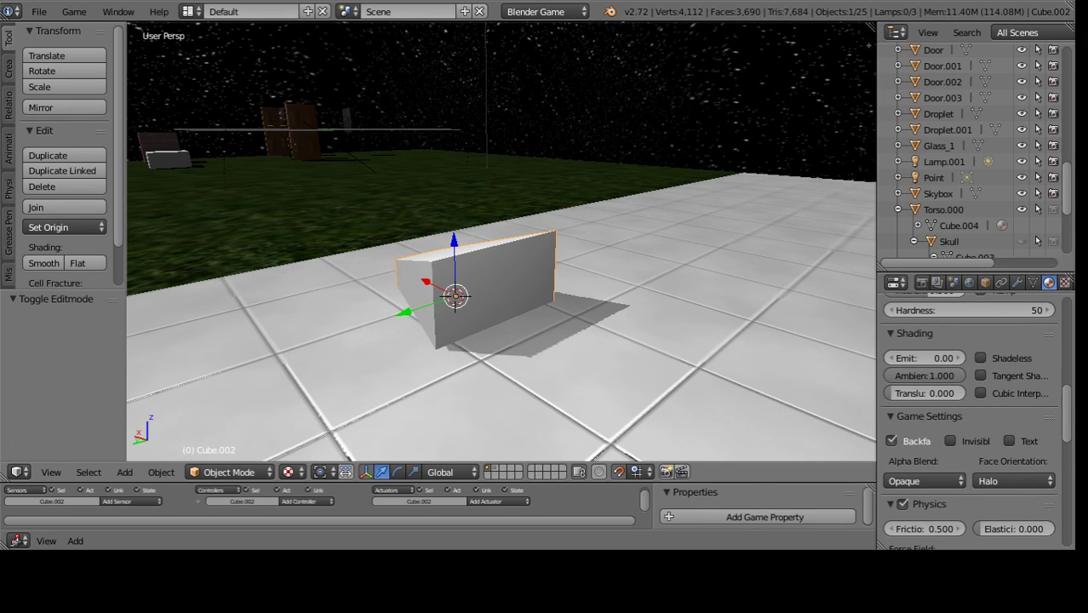
key("p")
key("Escape")
middle_click_drag(500, 236, 691, 213)
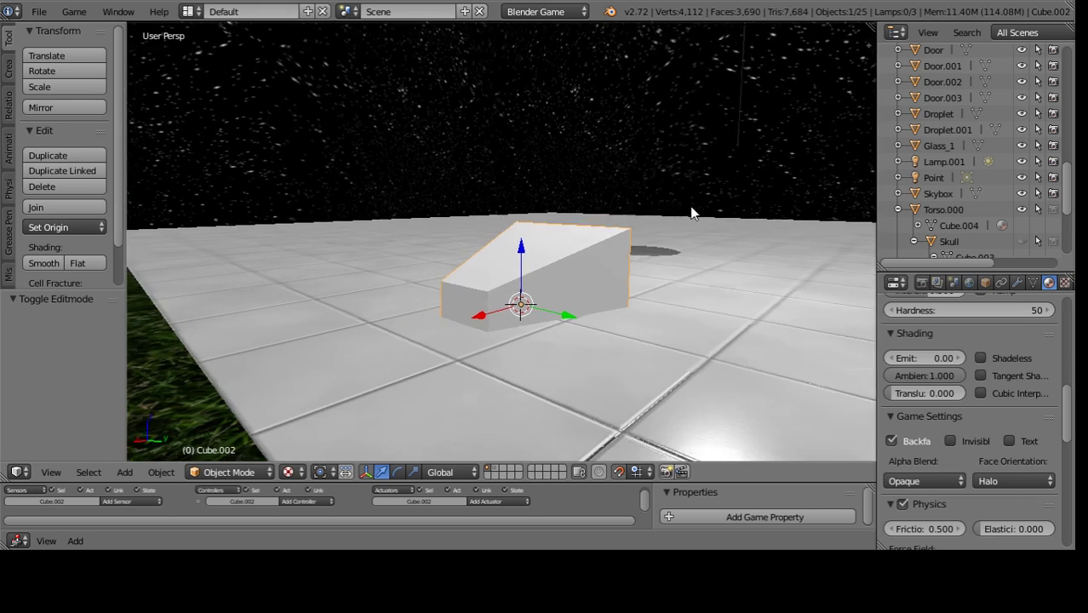
- Scale the mesh by 2.5 in Edit Mode, then raise the box 1 unit along Z
key("Tab")
type("s")
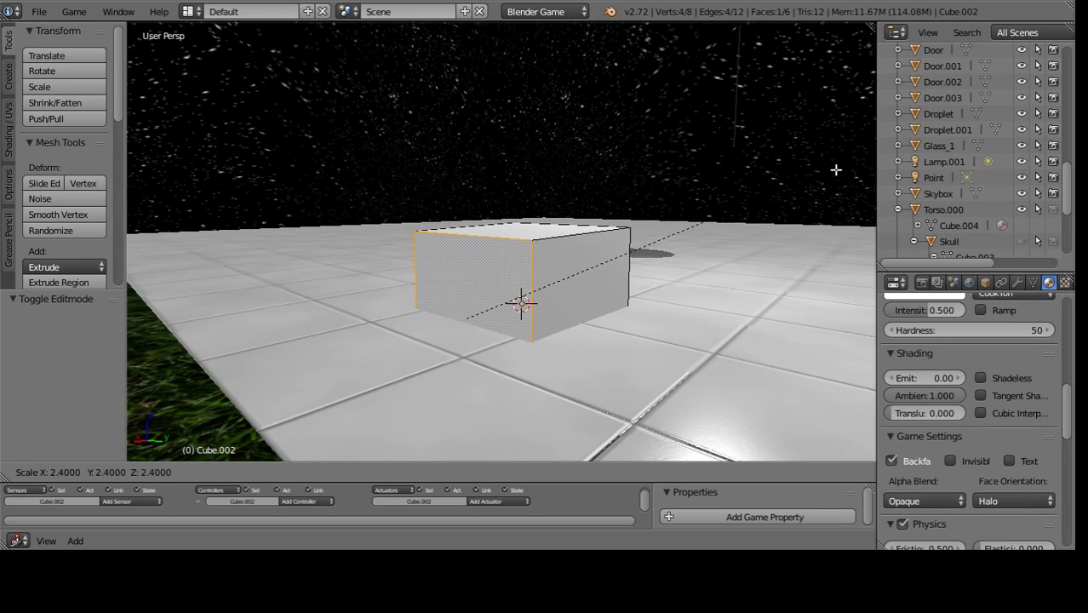
type("2.5")
key("Return")
mouse_move(836, 170)
middle_mouse_down()
mouse_move(694, 165)
mouse_move(719, 176)
mouse_move(553, 242)
middle_mouse_up()
key("Tab")
type("gz1")
key("Return")
mouse_move(558, 202)
middle_mouse_down()
mouse_move(450, 168)
mouse_move(440, 182)
mouse_move(647, 190)
mouse_move(789, 212)
mouse_move(311, 194)
mouse_move(504, 166)
mouse_move(598, 185)
middle_mouse_up()
- Shrink the box's mesh to 0.9, trying a 0.5 scale and undoing it, back in Object Mode
key("Tab")
type("s.9")
key("Return")
key("s")
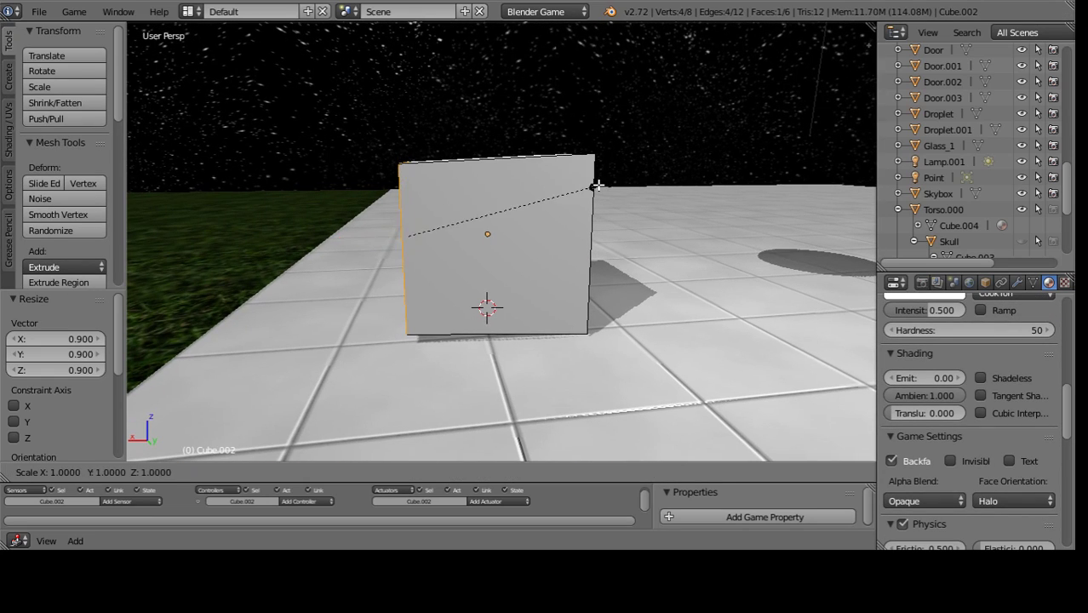
key("Escape")
key("Tab")
key("Tab")
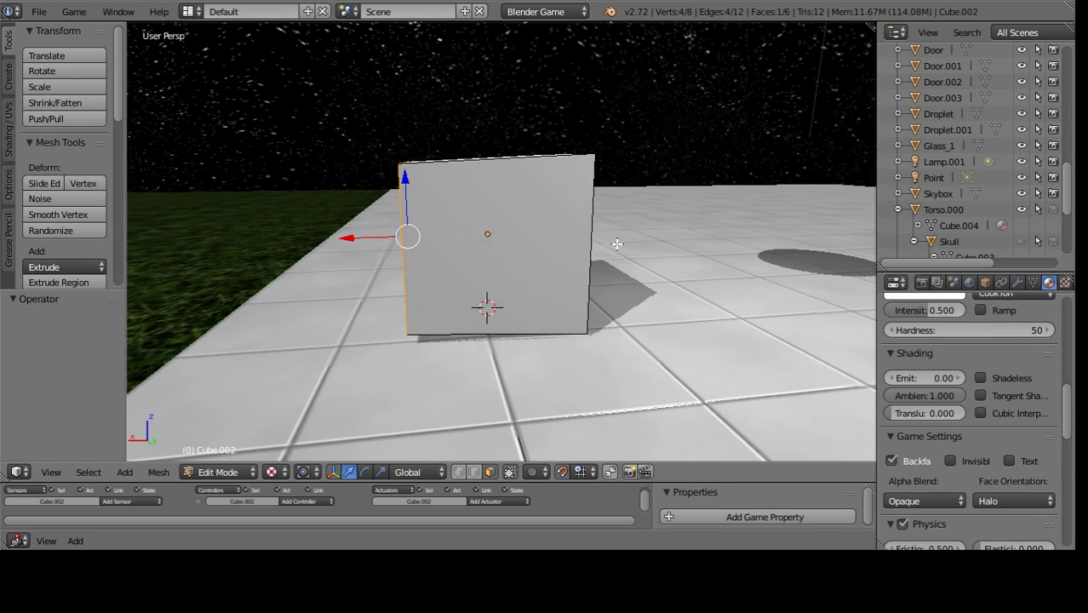
type("s.5")
key("Return")
key("ctrl+z")
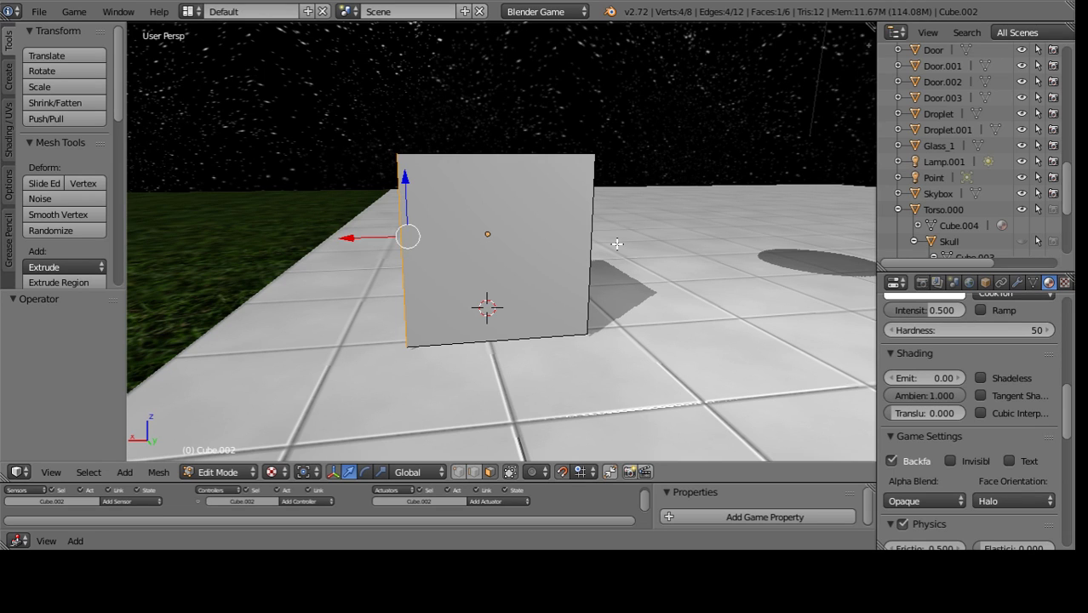
key("Tab")
mouse_move(524, 328)
middle_mouse_down()
mouse_move(839, 373)
mouse_move(715, 352)
middle_mouse_up()
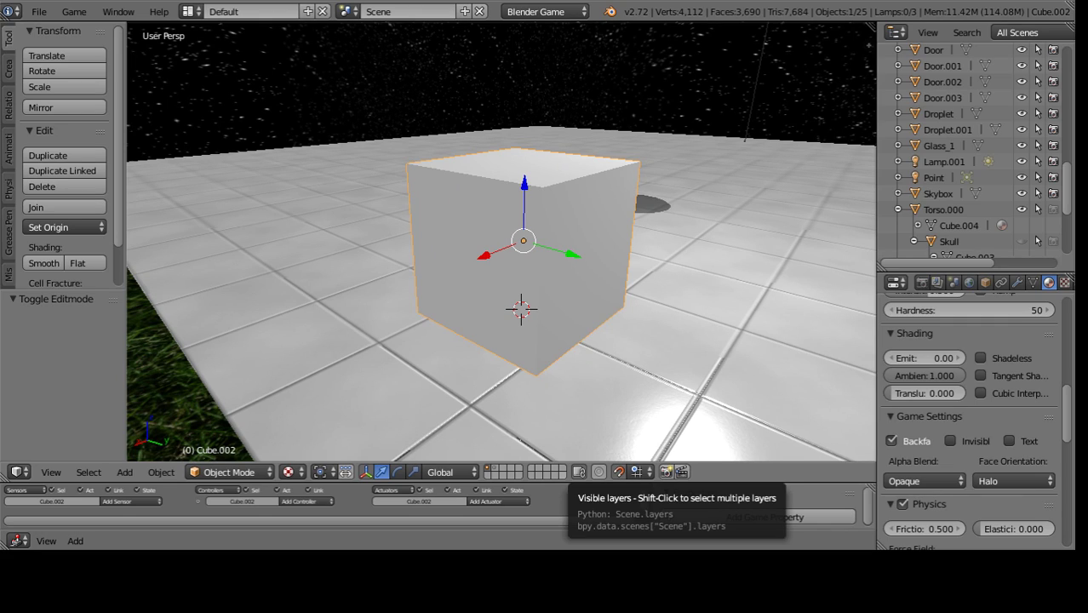
- Delete the test box, paste the copied plane Cube.012, reposition it and scale it to 0.2
key("Delete")
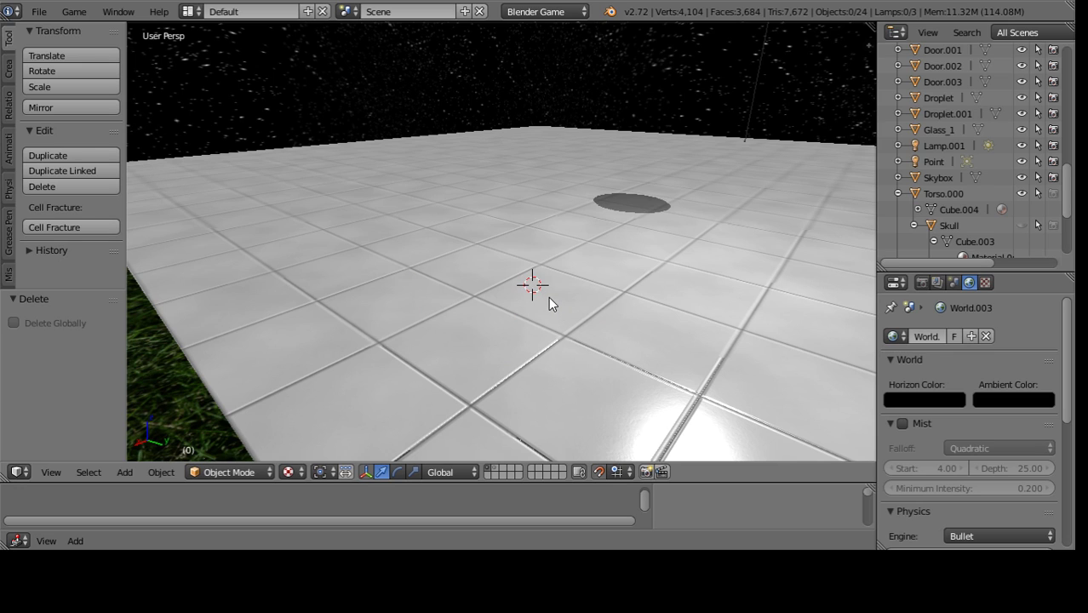
key("ctrl+v")
mouse_move(538, 299)
middle_mouse_down()
mouse_move(432, 152)
mouse_move(459, 192)
middle_mouse_up()
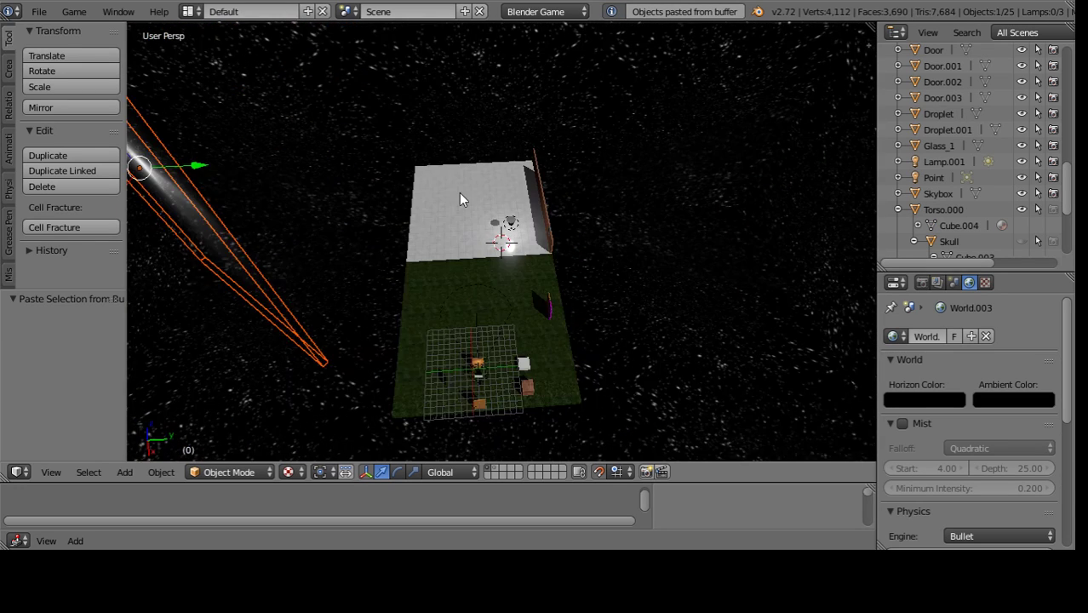
right_click(340, 187)
middle_click_drag(327, 187, 354, 237)
key("g")
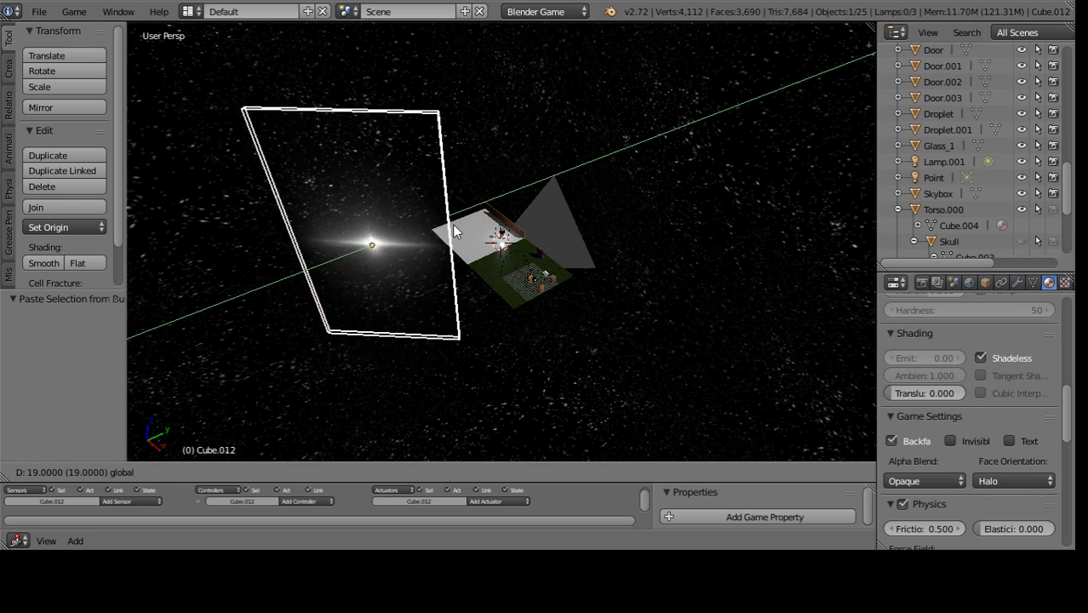
left_click(583, 196)
type("s0.2")
key("Return")
- Move the pasted plane 25 units along X
scroll(505, 160, "up", 3)
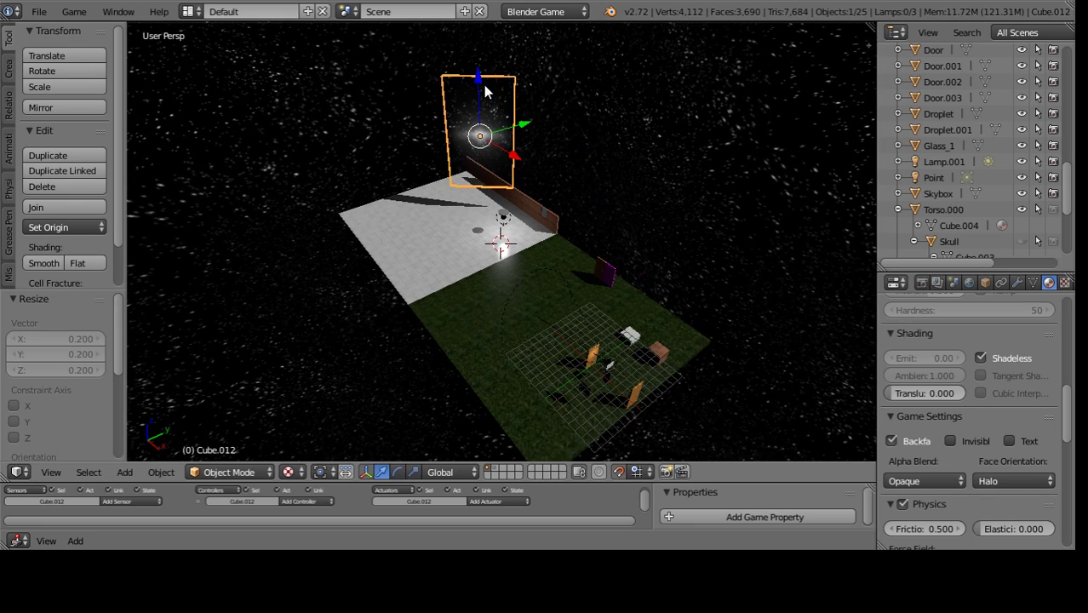
type("gx25")
key("Return")
scroll(499, 213, "up", 2)
middle_click_drag(499, 214, 512, 132)
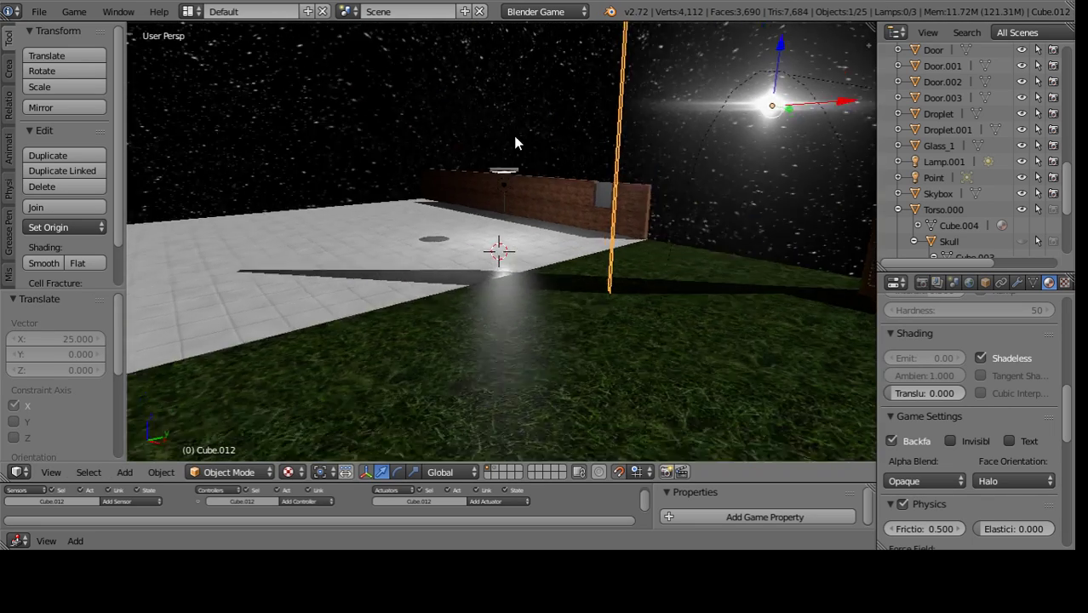
scroll(495, 169, "up", 2)
mouse_move(495, 169)
middle_mouse_down()
mouse_move(517, 146)
mouse_move(510, 176)
mouse_move(499, 167)
middle_mouse_up()
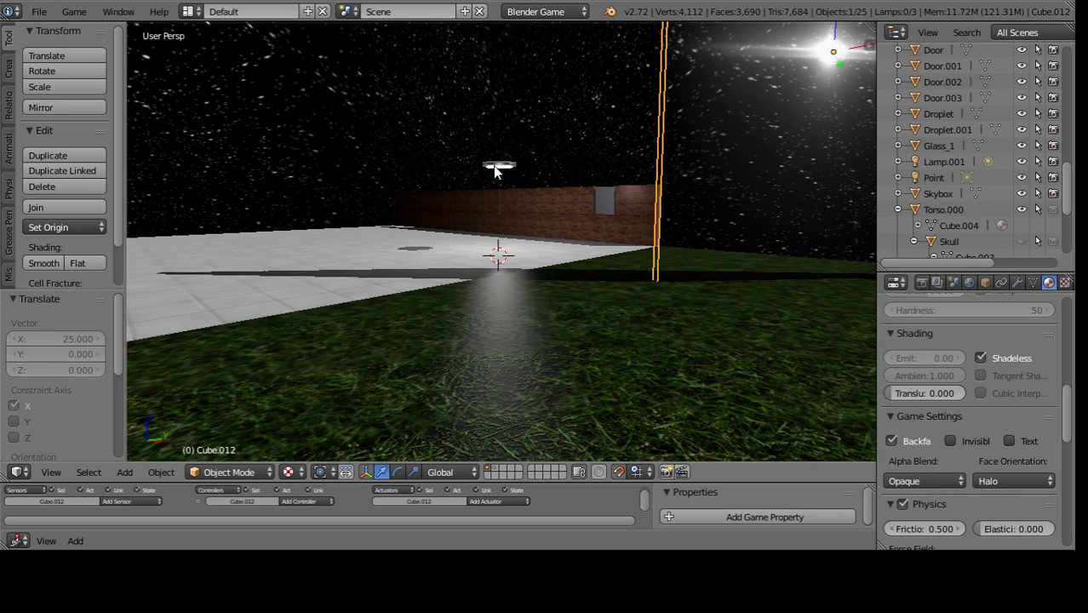
- Copy the ceiling fixture's X location into the plane's Location X
right_click(498, 166)
right_click(499, 166)
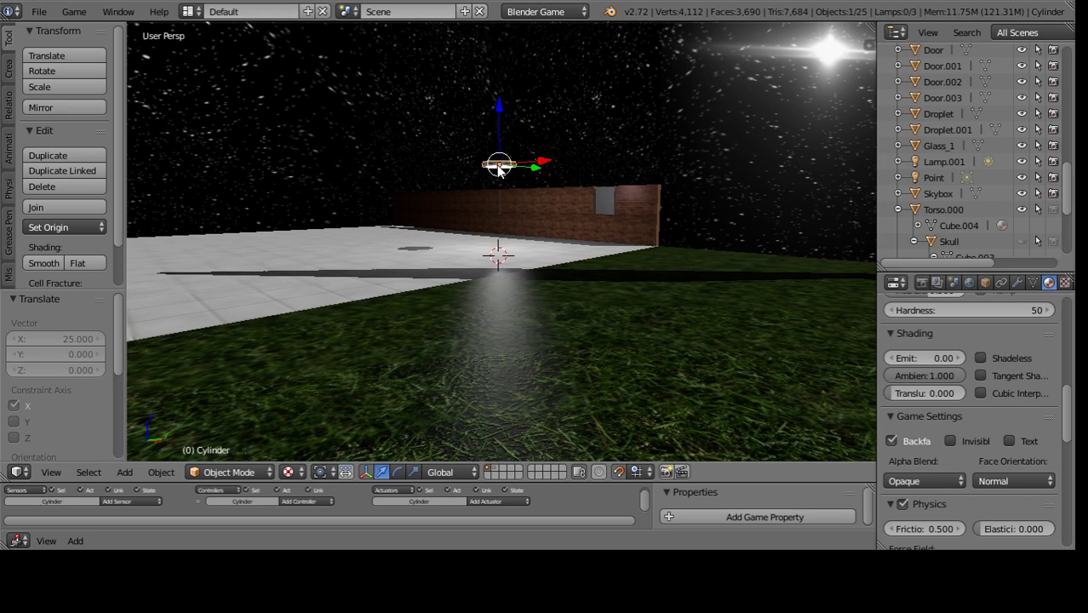
left_click(984, 285)
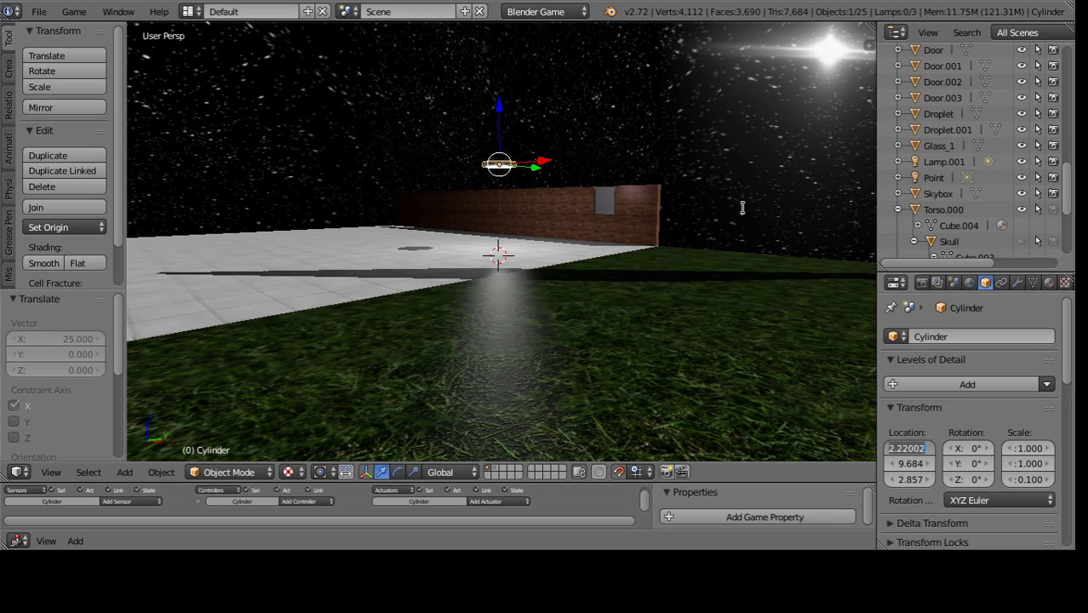
key("ctrl+z")
left_click_drag(914, 457, 716, 74)
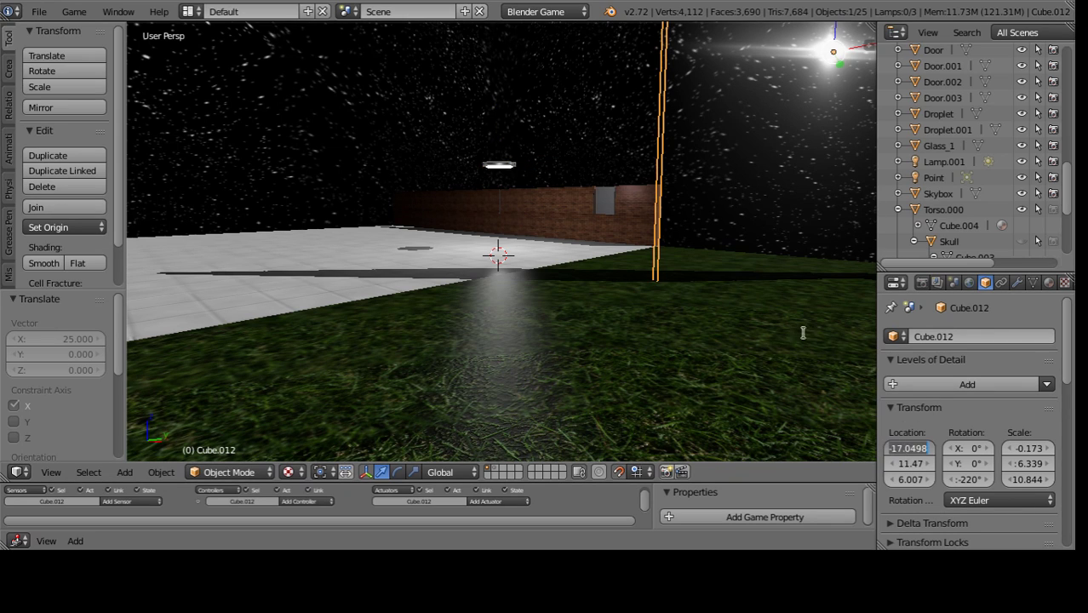
- Center the view on the lamp disc and set the flare plane's Location Y to 9.684
key("ctrl+z")
key("ctrl+z")
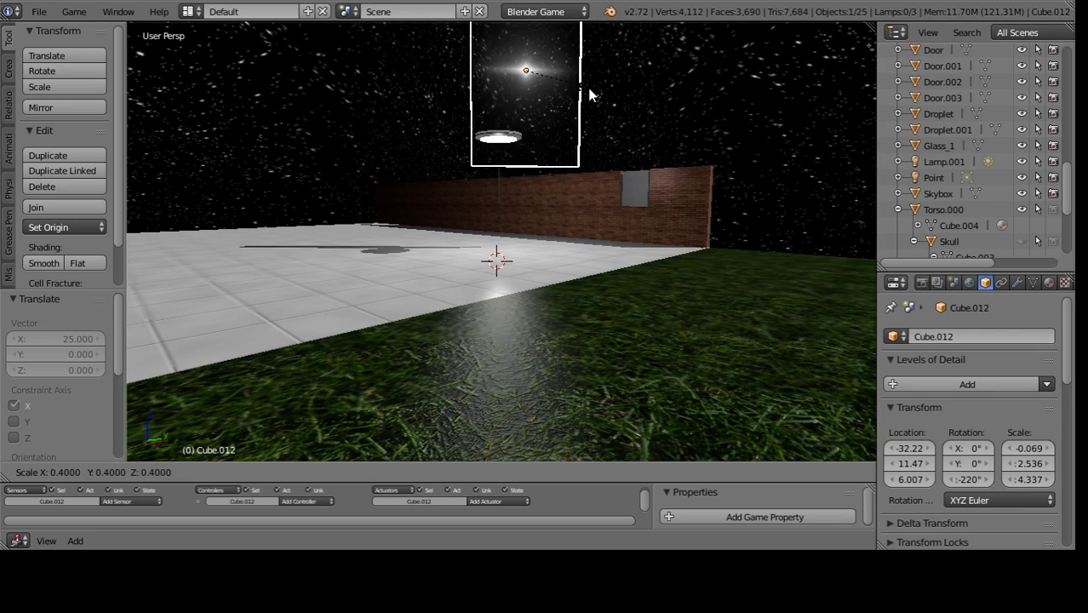
middle_click_drag(478, 77, 468, 52)
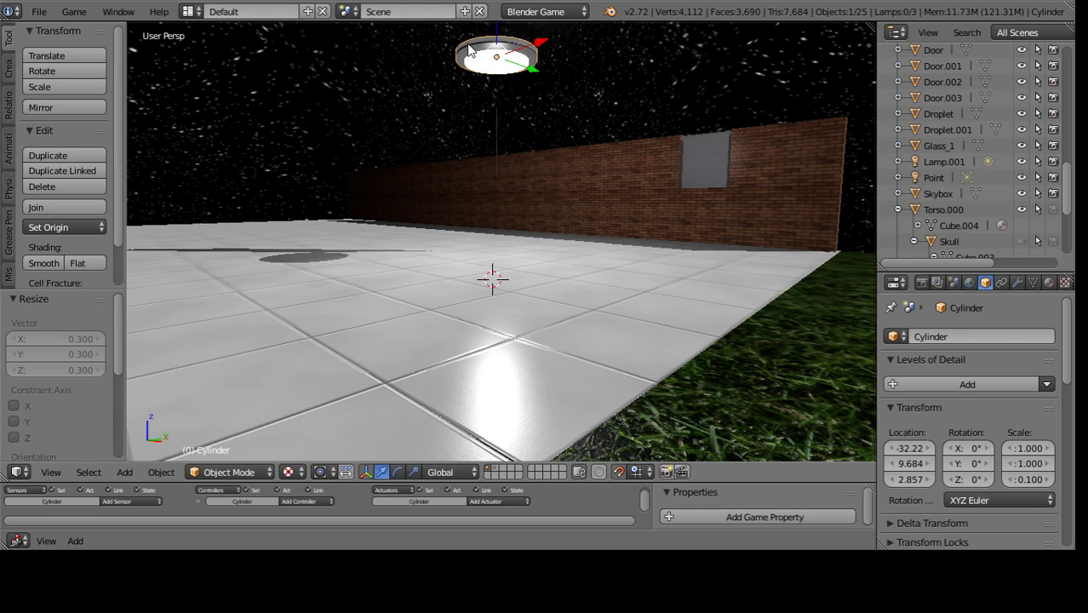
key("ctrl+z")
key("KP_Decimal")
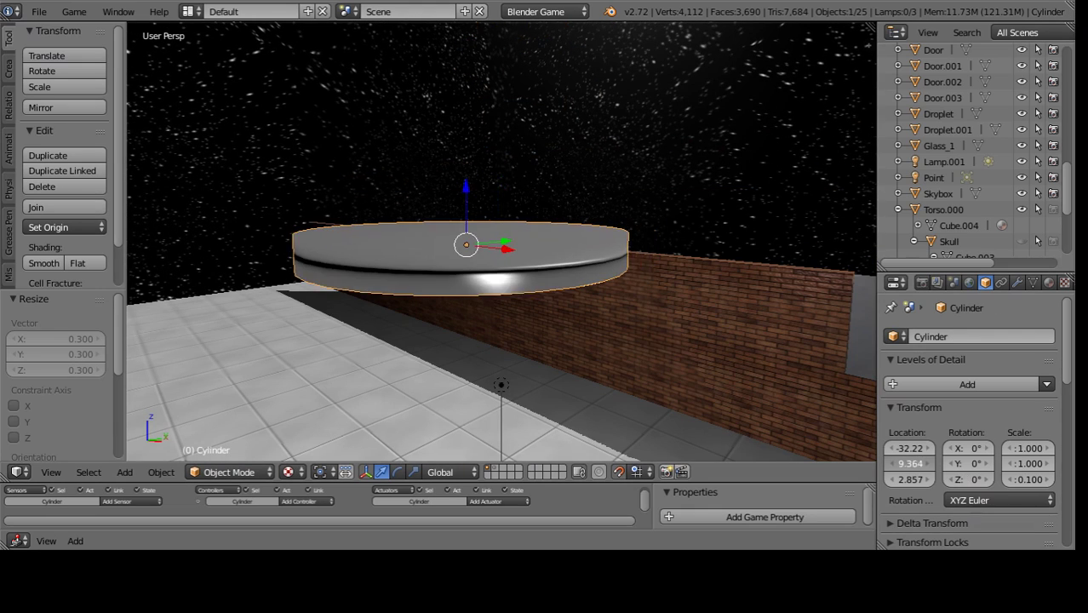
scroll(603, 182, "down", 3)
key("ctrl+z")
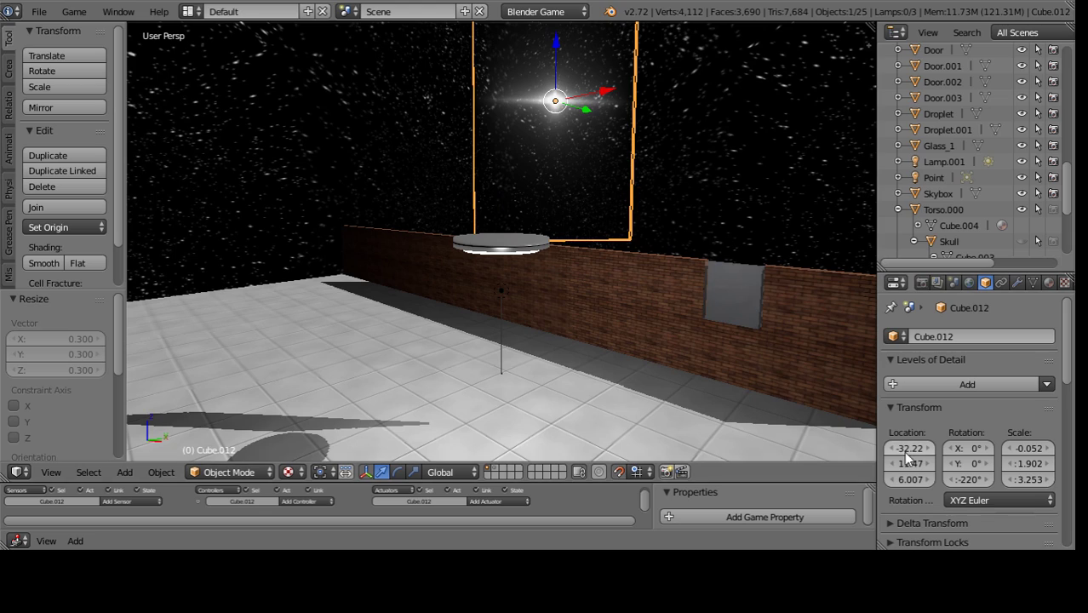
key("Escape")
key("ctrl+z")
- Lower the flare plane 3.41 units along Z so it sits at Z 2.597
left_click_drag(510, 53, 505, 242)
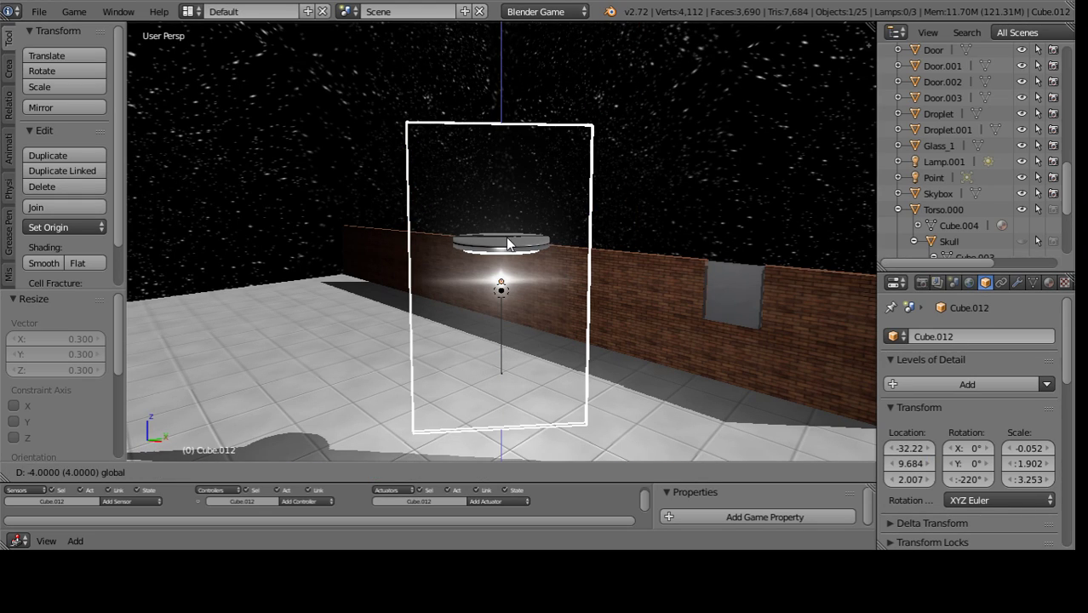
type("-3.6")
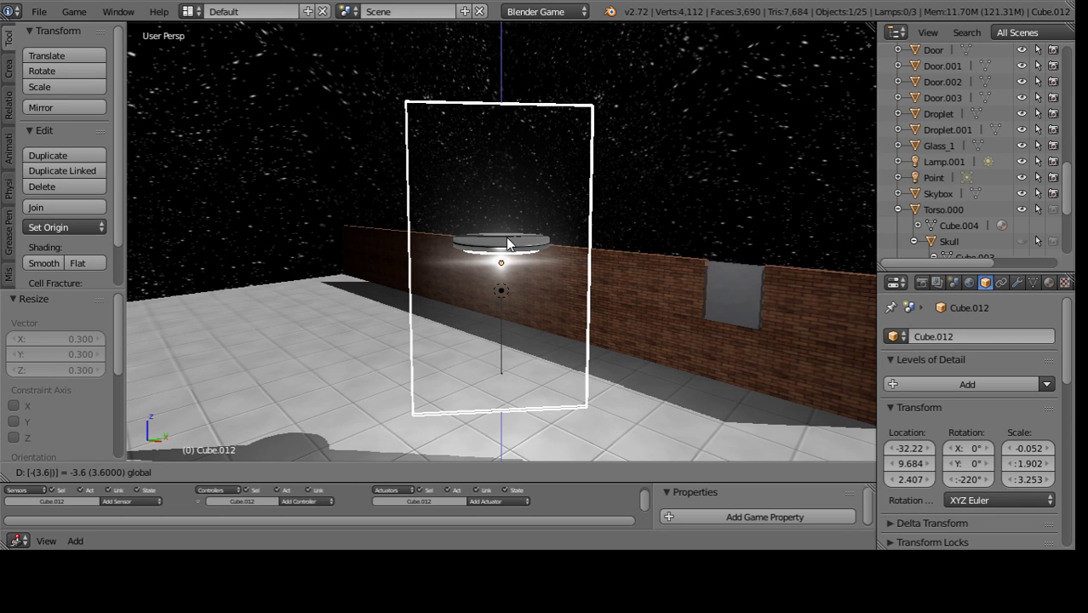
key("BackSpace")
type("41")
key("Return")
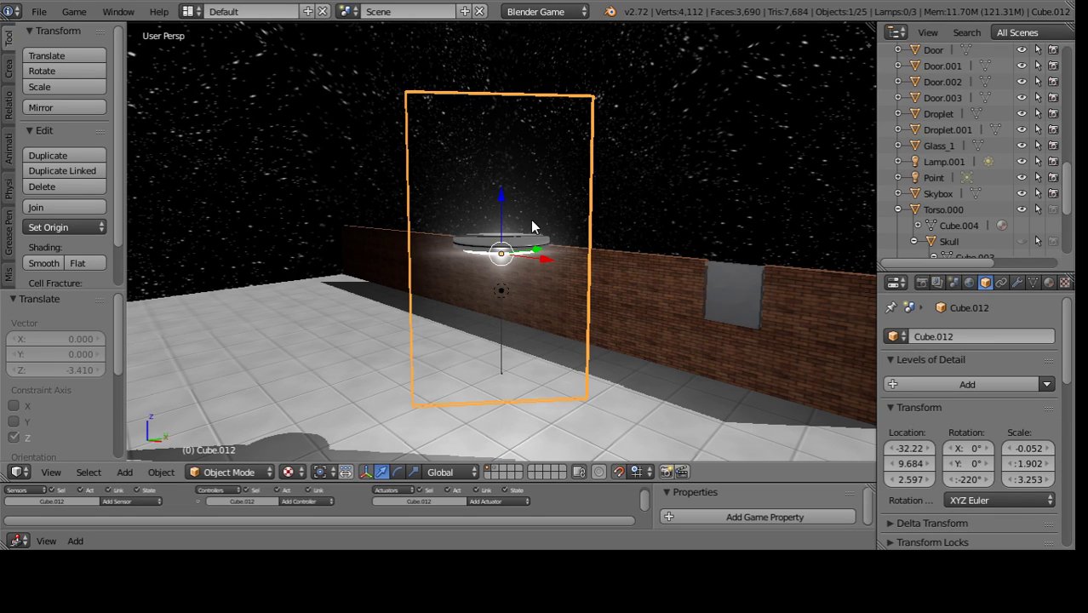
middle_click_drag(530, 219, 538, 198)
- Preview the game, then lower the flare plane 0.2 along Z to Z 2.397
key("p")
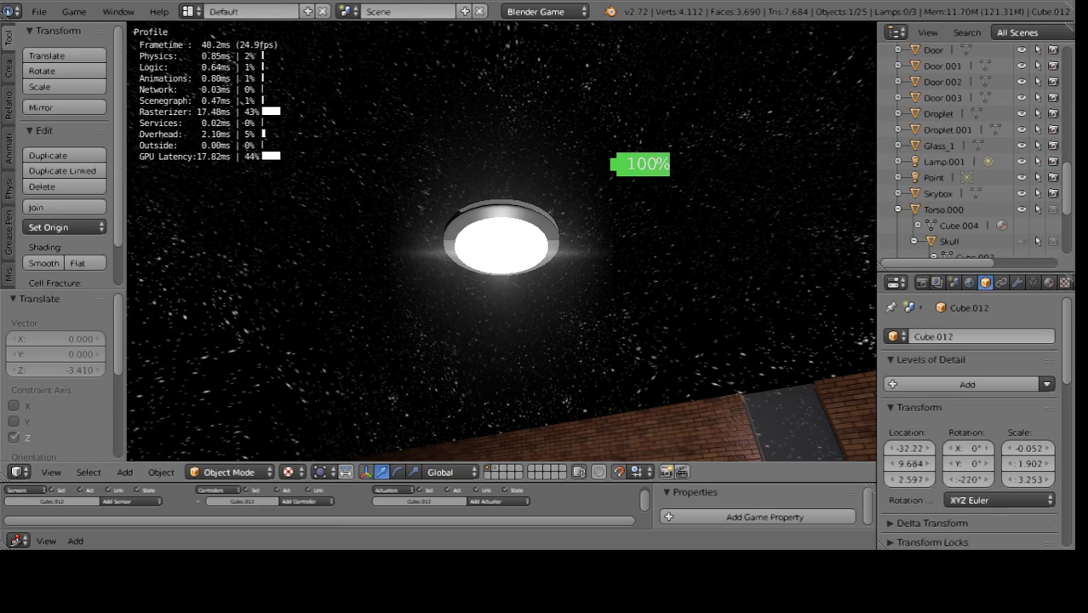
key("Escape")
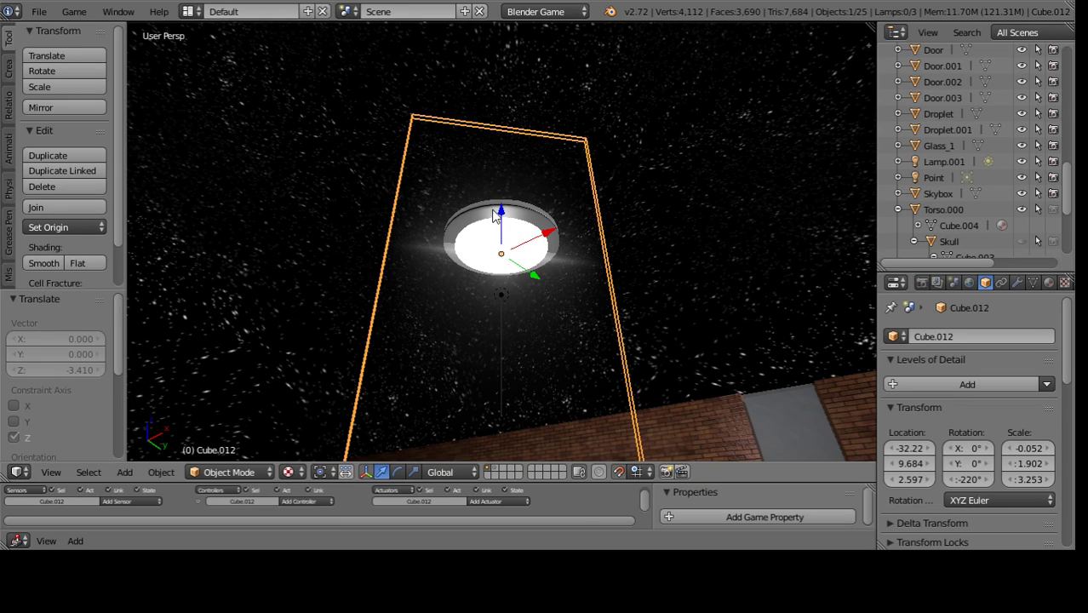
left_click_drag(492, 214, 501, 232)
type("0")
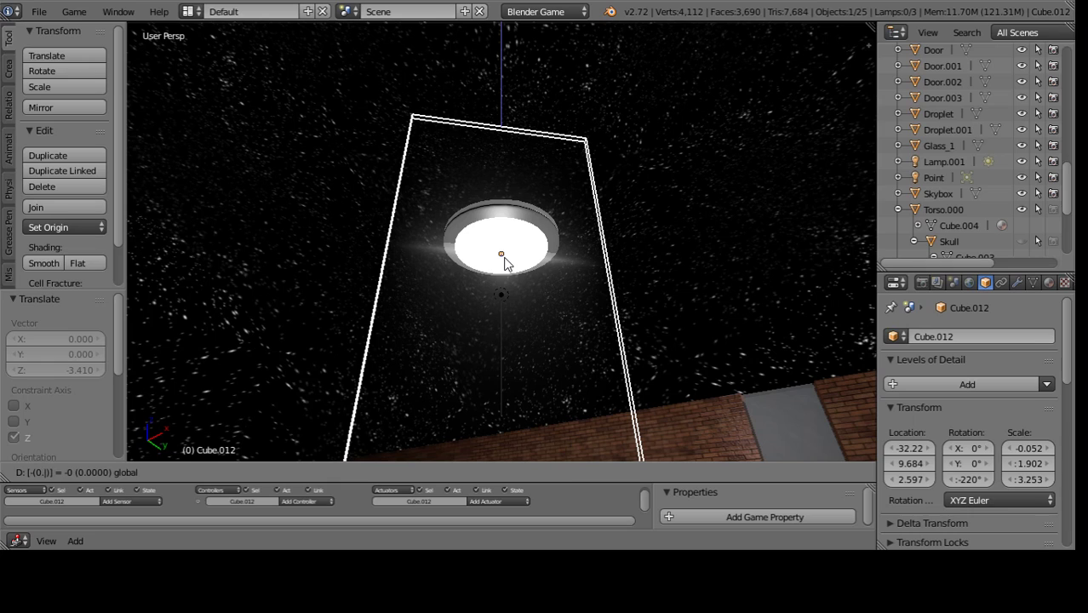
type("2")
key("Return")
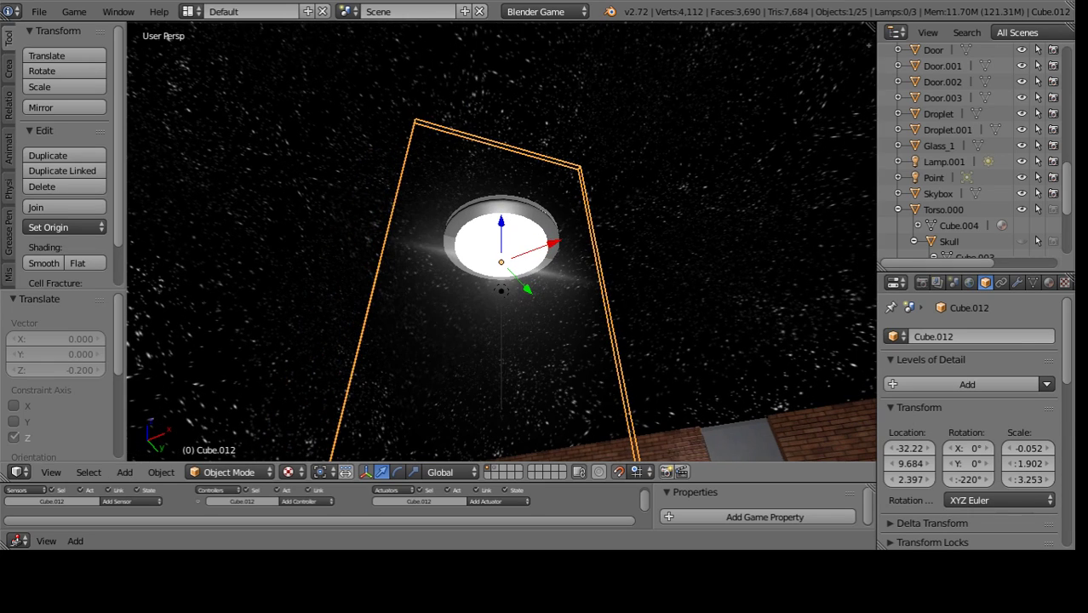
- Enlarge the flare plane by 1.2 and preview the glow in the game
key("p")
key("Escape")
type("s1.2")
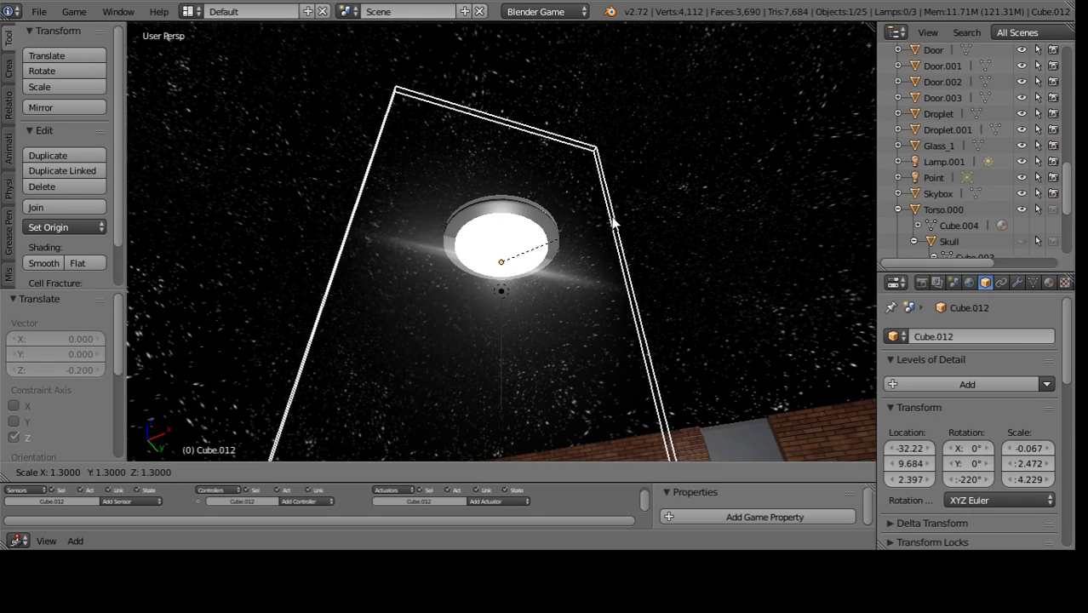
key("Return")
key("p")
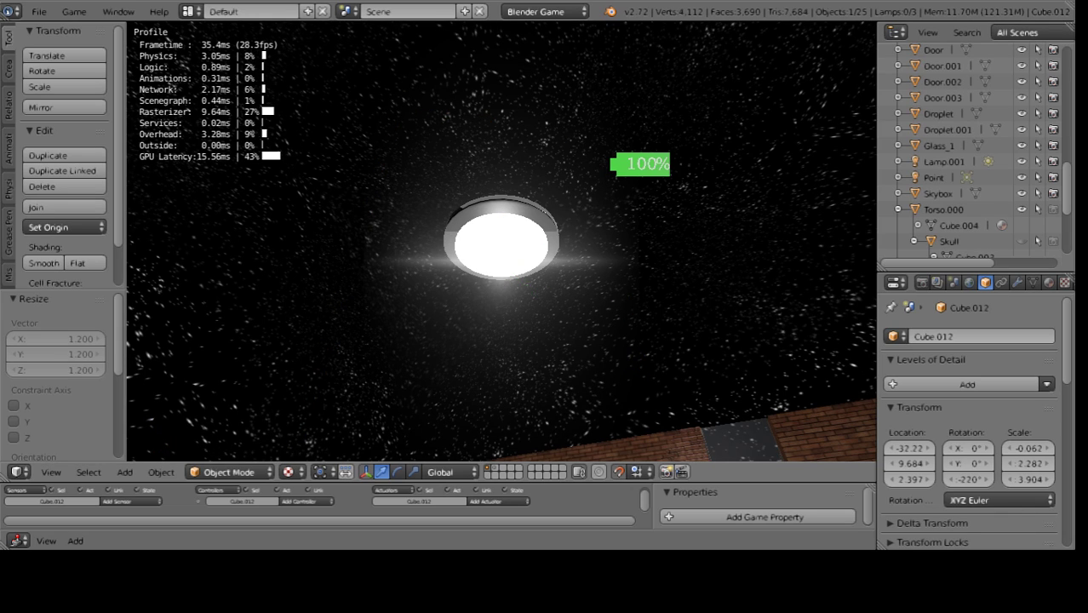
key("Escape")
- Enlarge the flare plane by 1.5, preview it, then shrink it to 0.6
type("s")
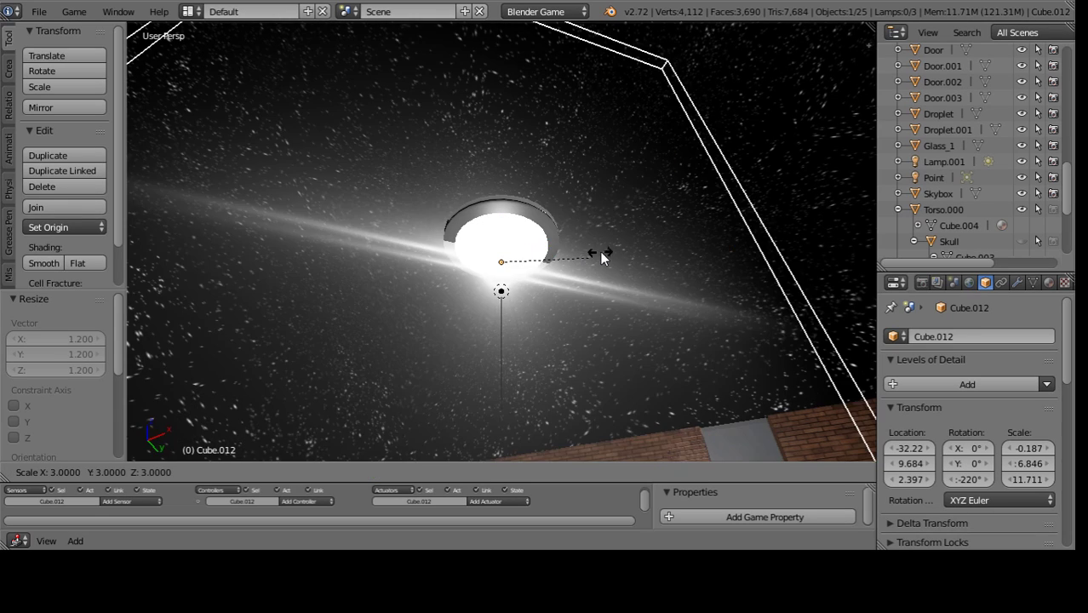
type("1.4")
key("BackSpace")
type("5")
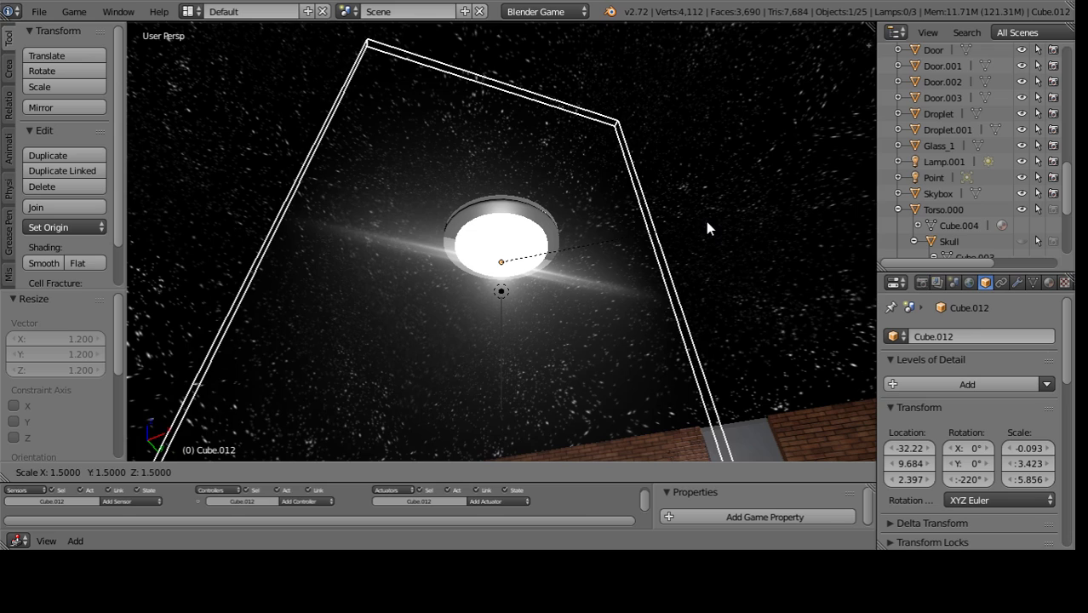
key("Return")
key("p")
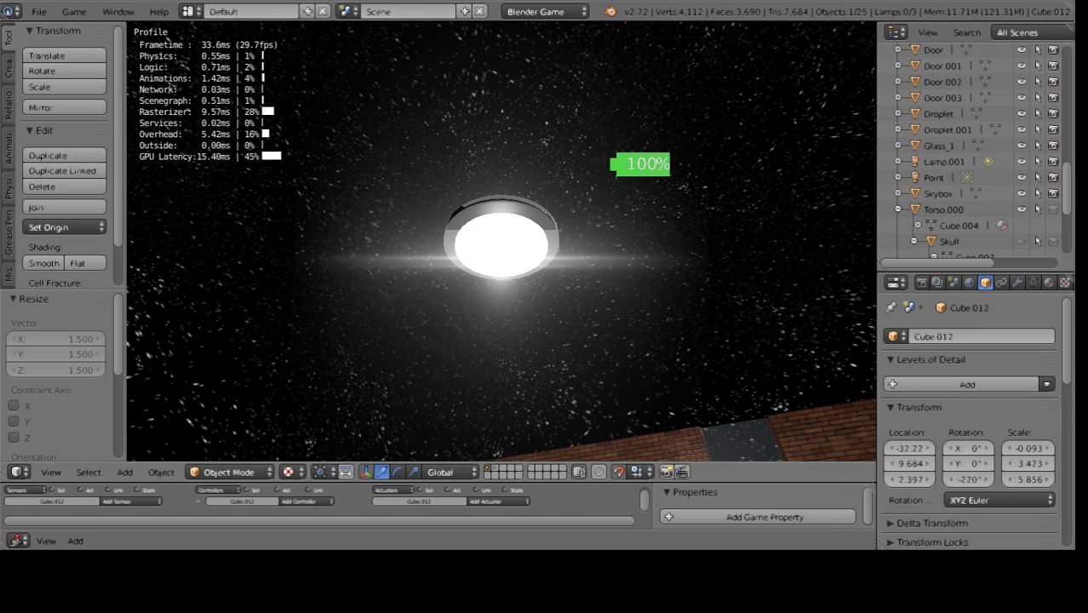
key("Escape")
type("s0.6")
key("Return")
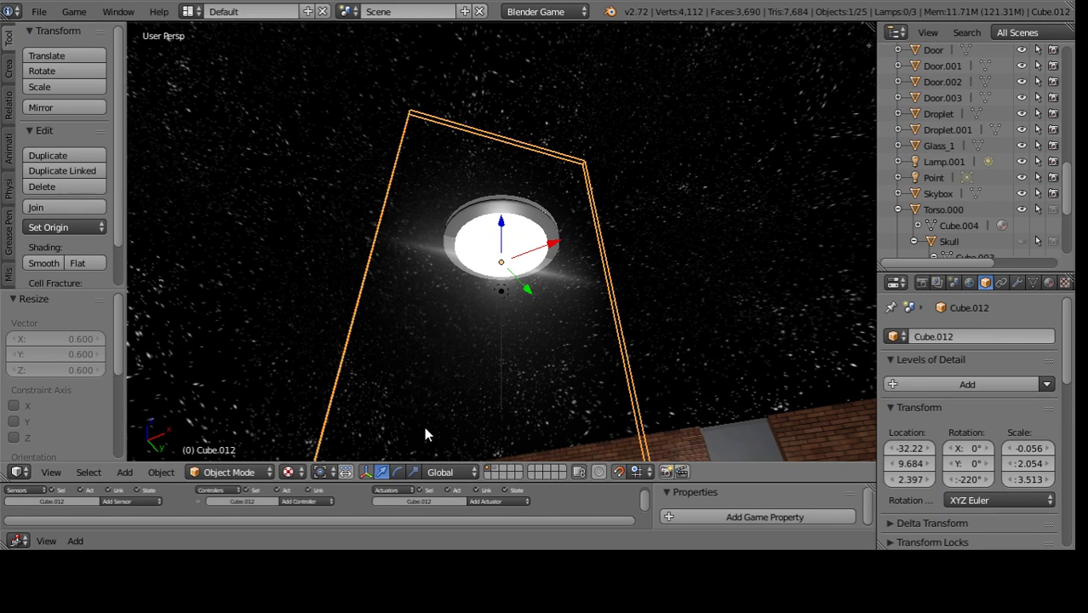
- Using Local orientation, stretch the flare to scale Y 2.958, Z 3.865, then restore Global
left_click(415, 477)
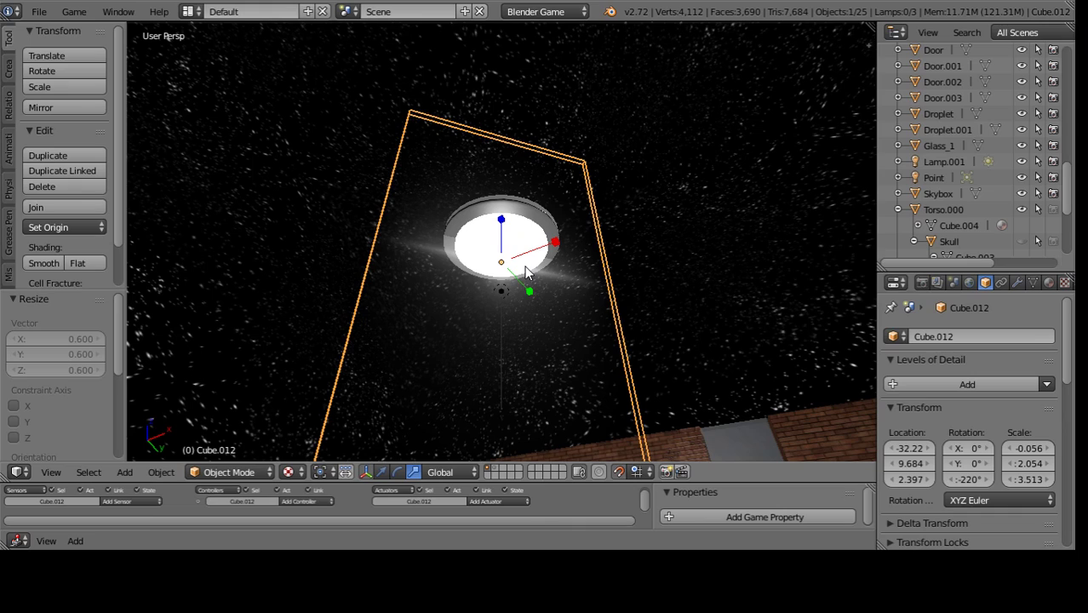
left_click(446, 471)
left_click(458, 437)
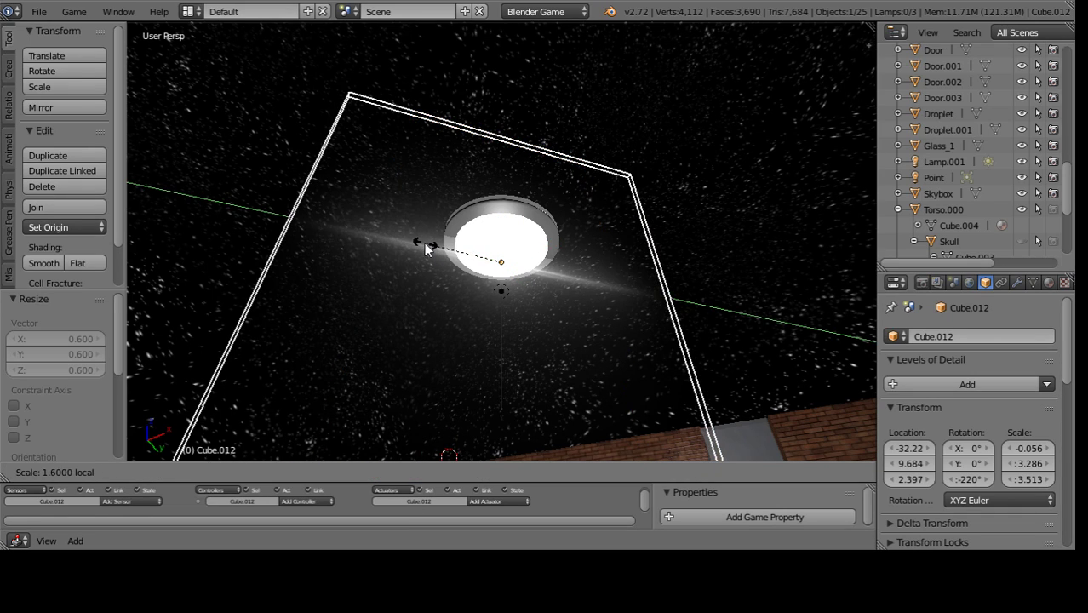
left_click_drag(454, 260, 424, 243)
key("p")
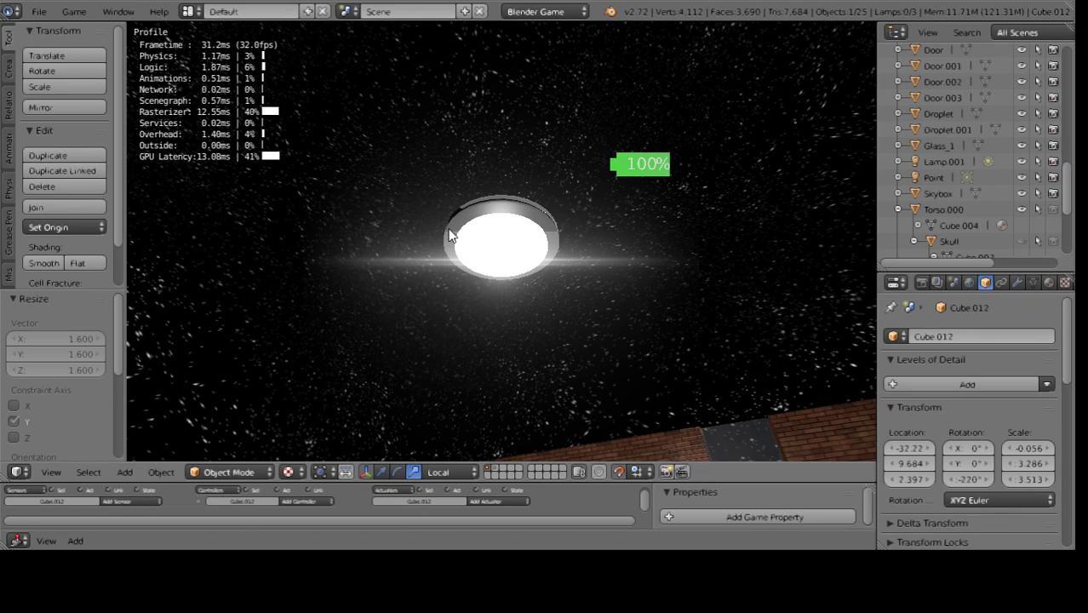
key("Escape")
left_click_drag(451, 258, 472, 257)
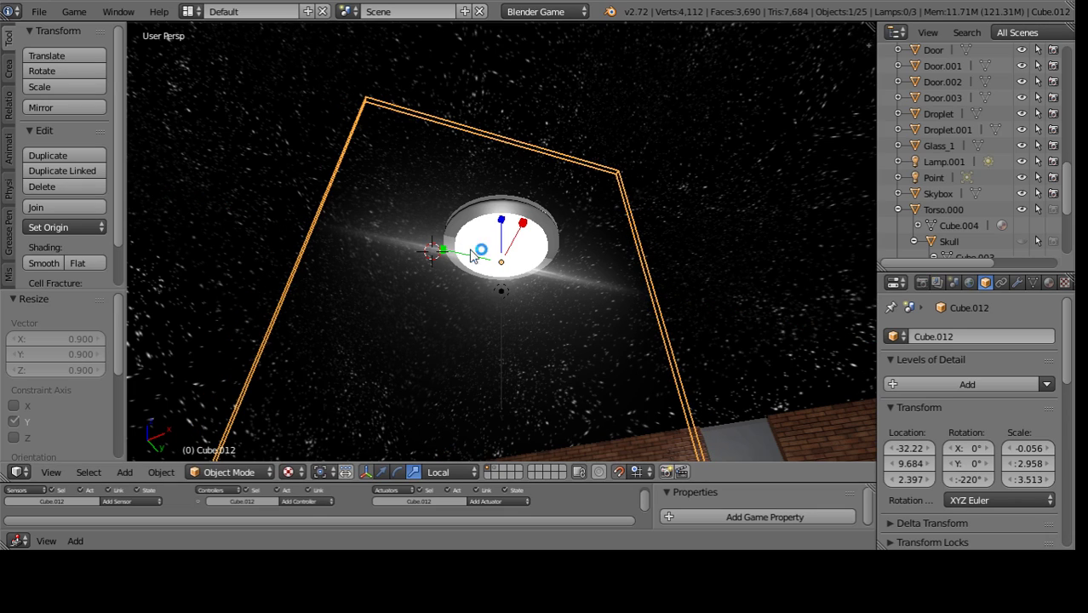
left_click(526, 226)
right_click(528, 220)
left_click_drag(500, 223, 502, 209)
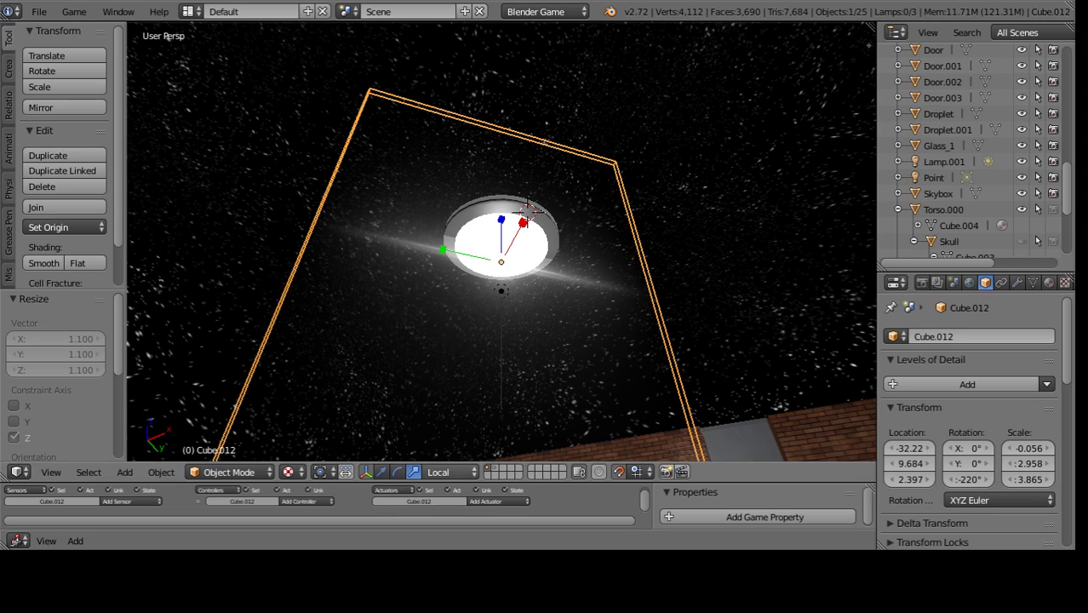
left_click(447, 472)
left_click(444, 454)
mouse_move(498, 262)
middle_mouse_down()
mouse_move(471, 282)
mouse_move(433, 157)
mouse_move(380, 208)
mouse_move(452, 95)
middle_mouse_up()
- Shrink the inner lamp disc to 0.9
right_click(380, 209, "shift")
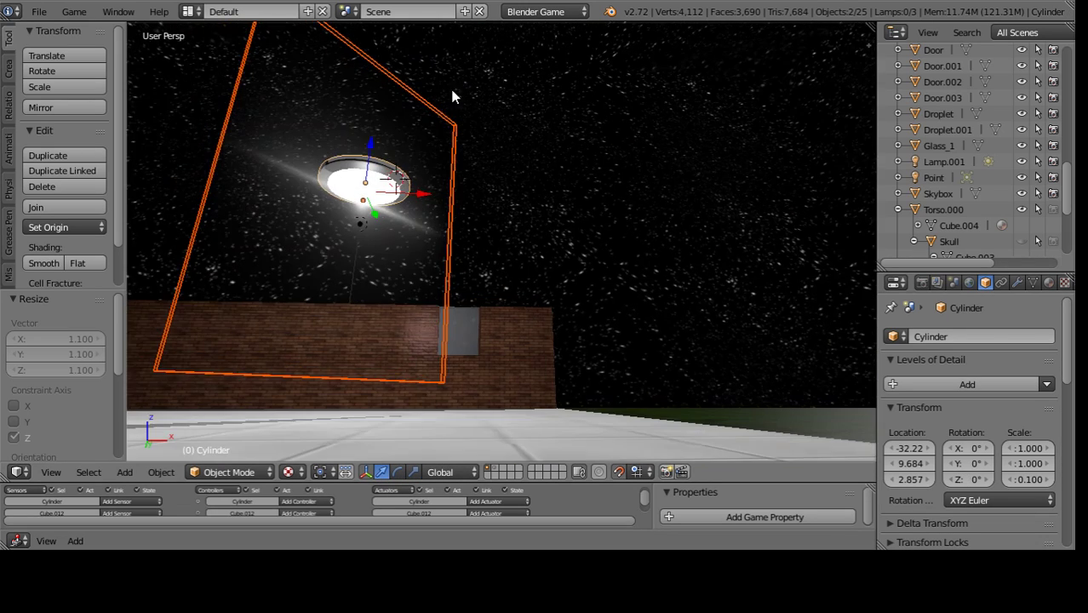
right_click(383, 178, "shift")
middle_click_drag(486, 146, 525, 181)
key("s")
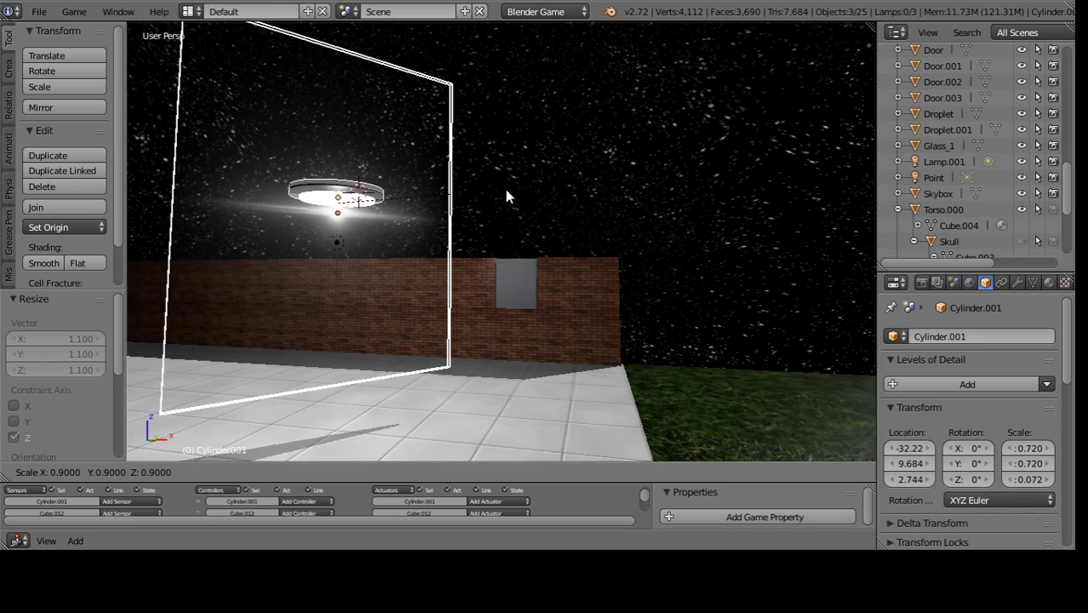
left_click(494, 193)
- Rename the fixture's outer disc to 'Light Base'
right_click(337, 242)
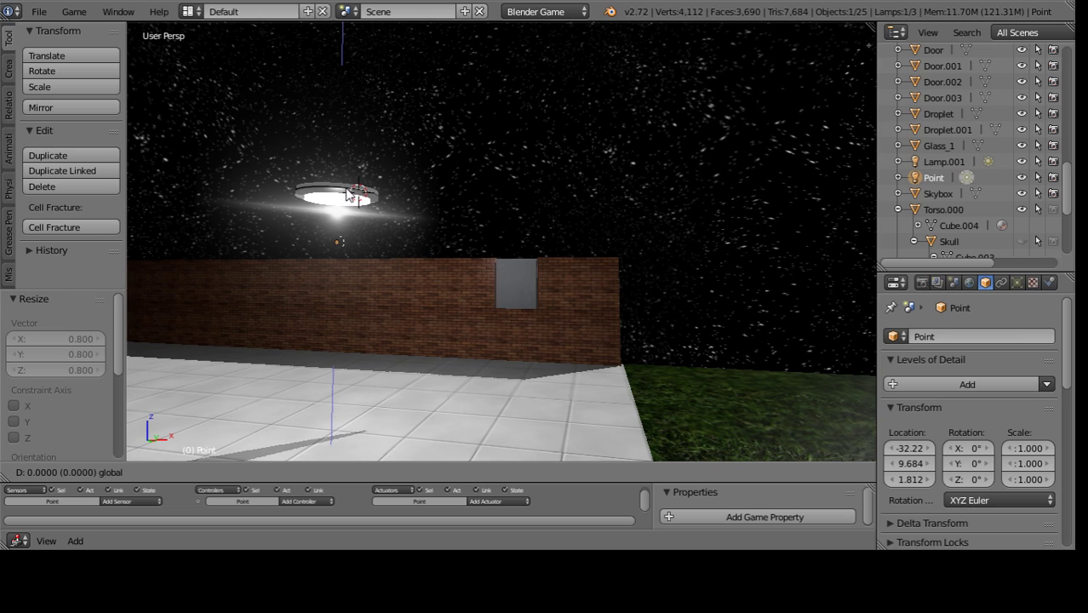
right_click(368, 186)
middle_click_drag(428, 177, 723, 273)
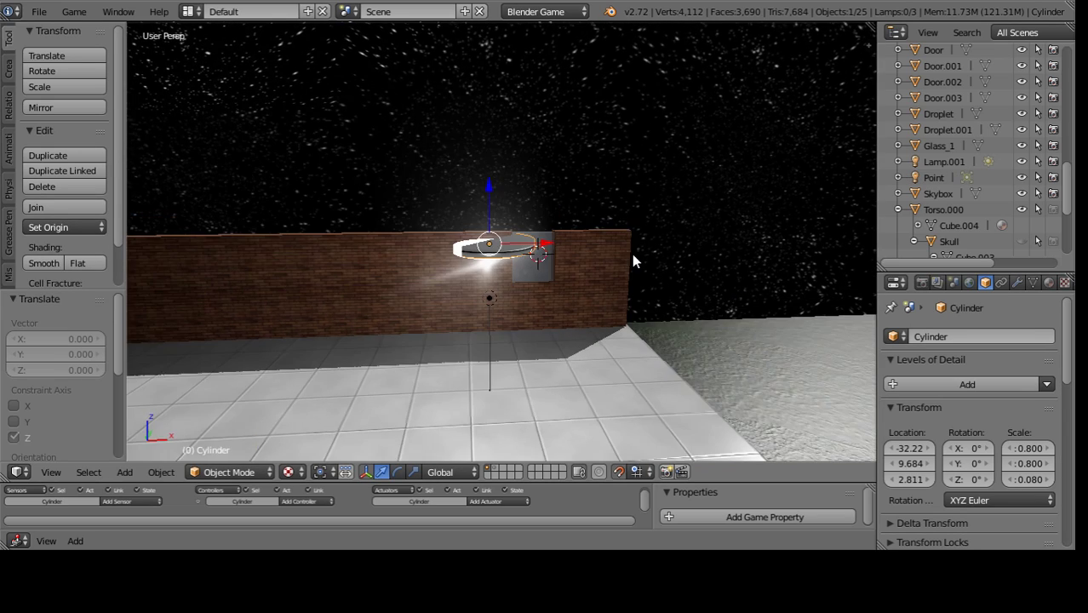
left_click(933, 336)
type("LightBa")
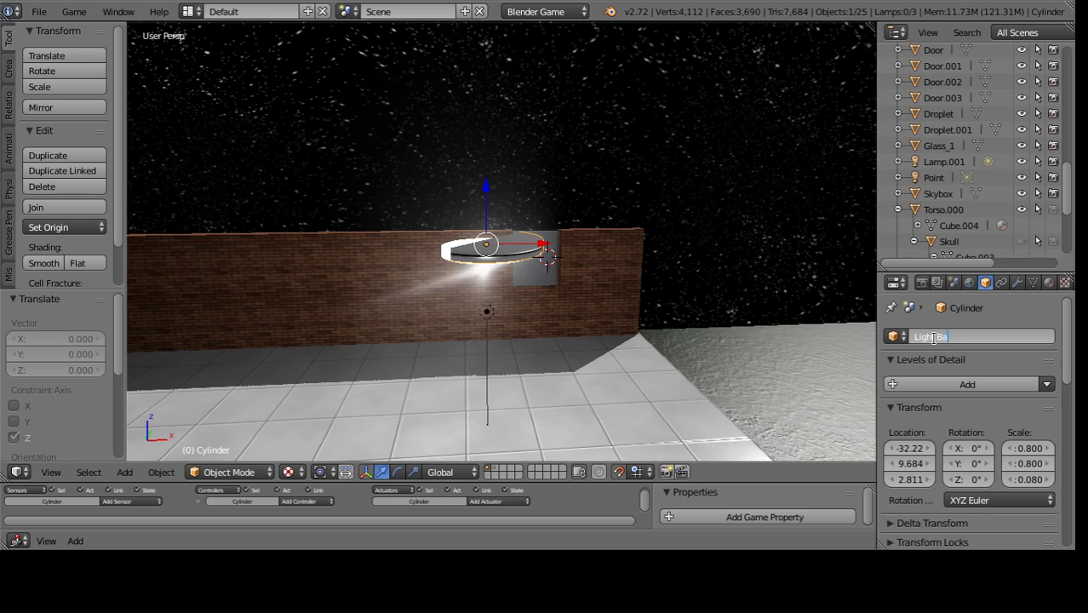
type("se")
key("Return")
- Select the inner lamp disc and rename it 'Bulb'
middle_click_drag(617, 290, 400, 189)
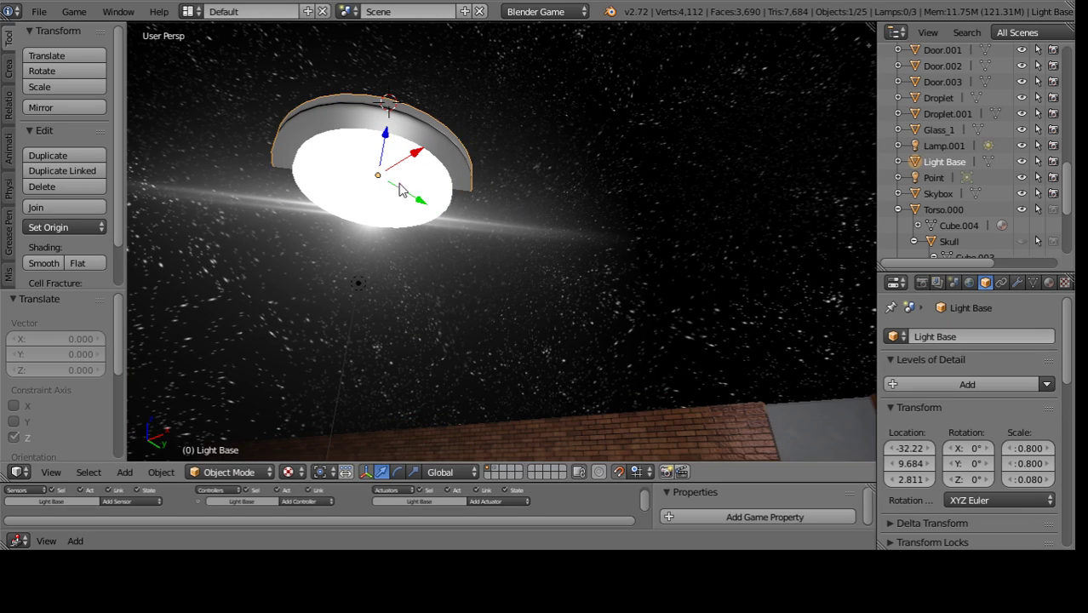
right_click(412, 162)
right_click(413, 170)
right_click(408, 170)
right_click(422, 181)
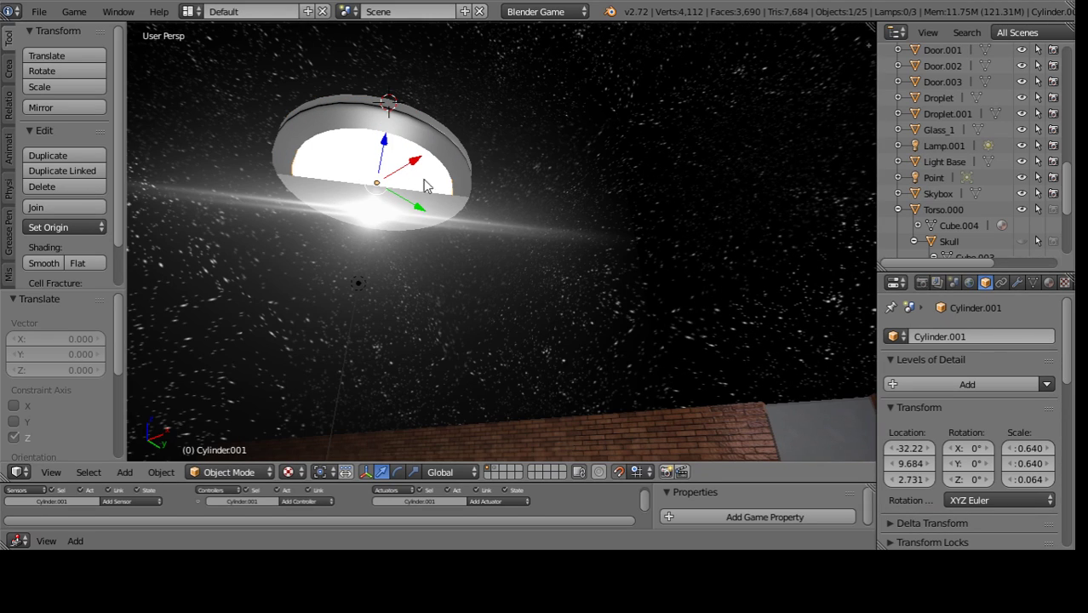
key("g")
key("y")
right_click(459, 245)
left_click(993, 336)
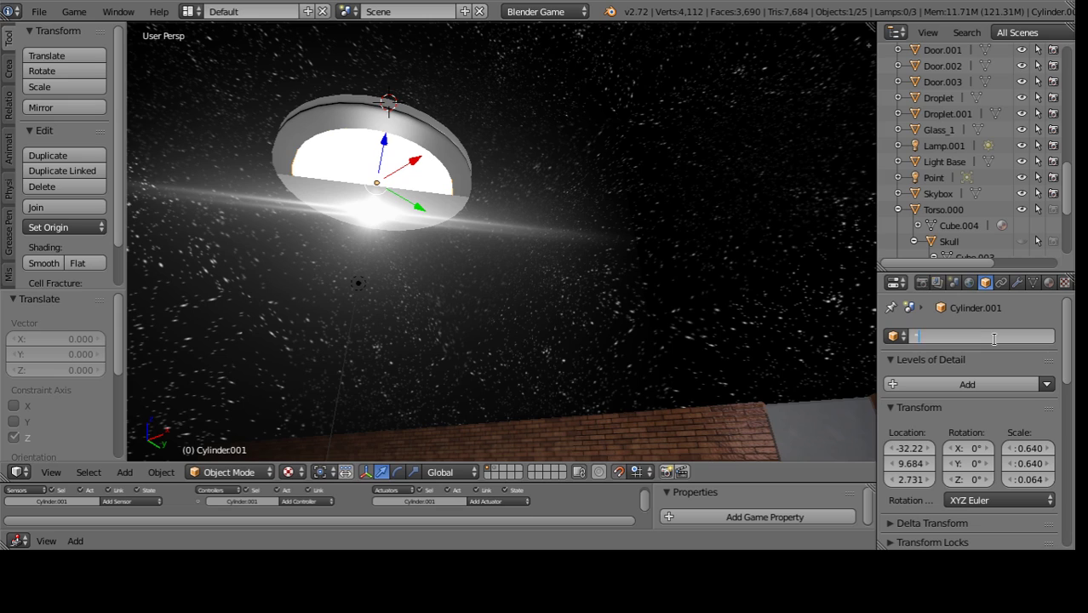
type("\"Bulb\"")
key("Return")
- Rename the tall flare plane to 'Flare'
right_click(491, 219)
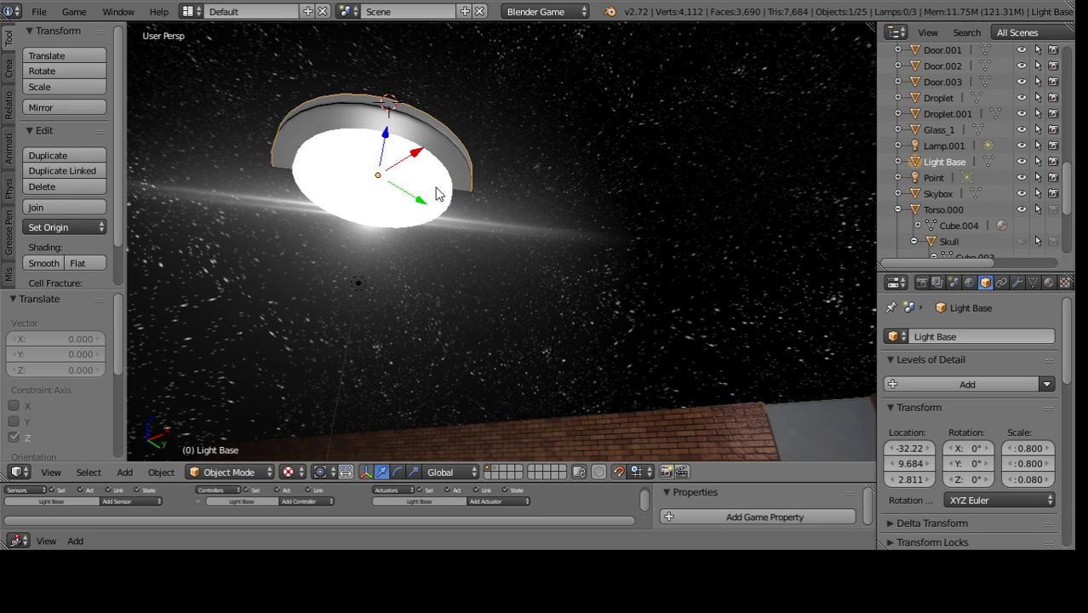
right_click(528, 213)
key("KP_Decimal")
left_click(951, 336)
type("Fla")
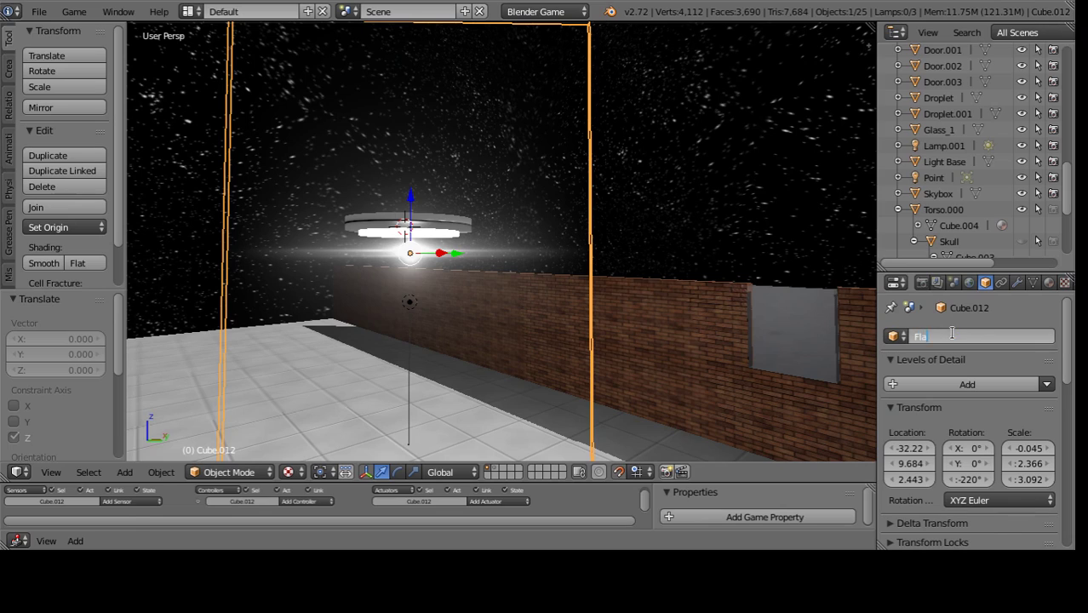
type("re")
key("Return")
- Select the Point lamp and rename it 'Light Source'
right_click(391, 298)
right_click(415, 304)
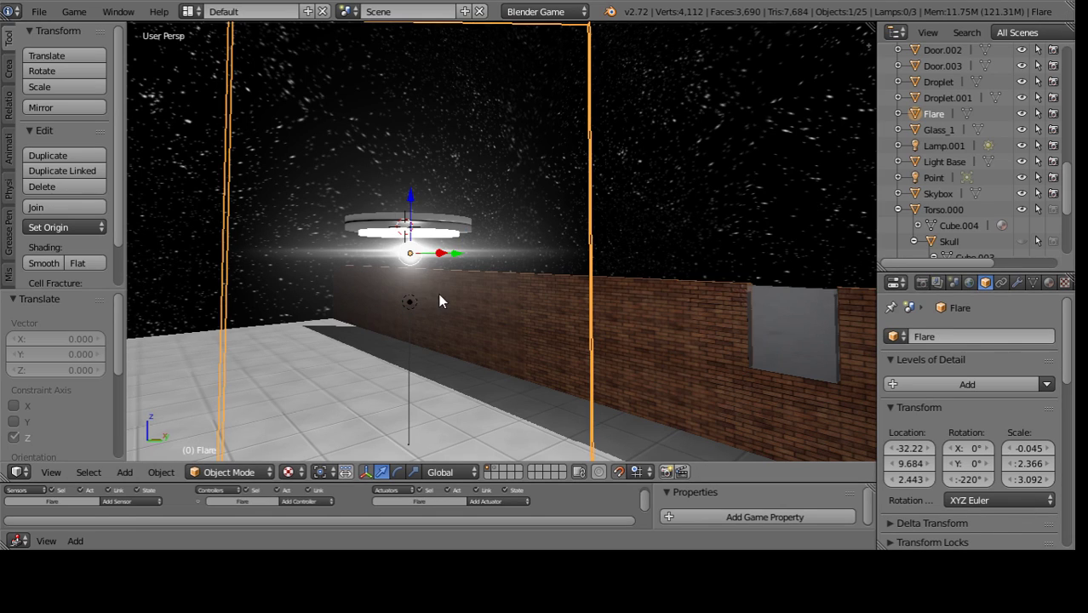
right_click(440, 300)
right_click(411, 303)
right_click(411, 303)
type("Light Sour")
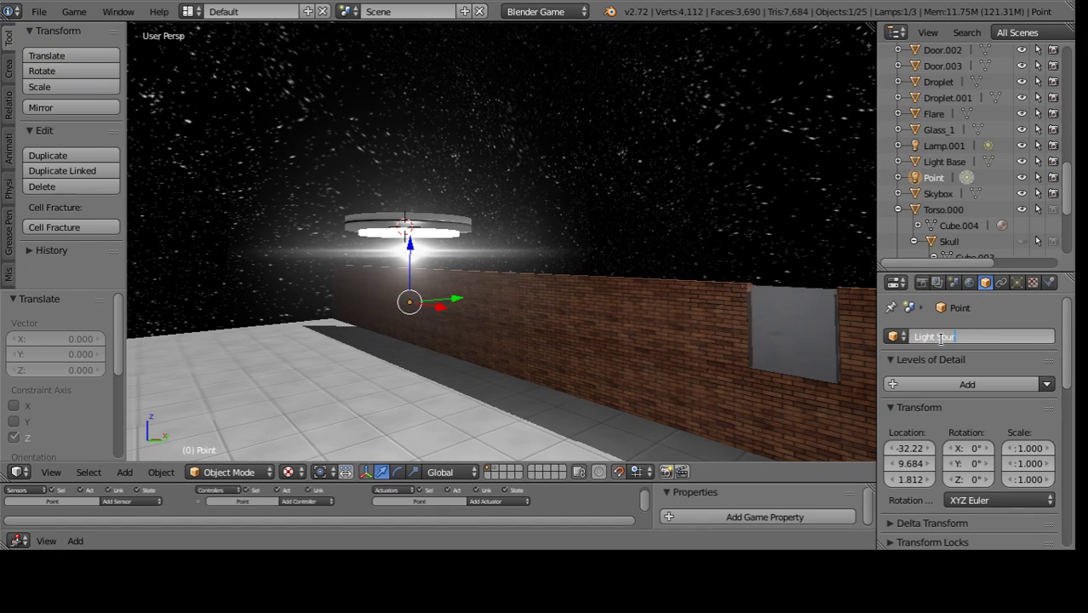
type("ce")
key("Return")
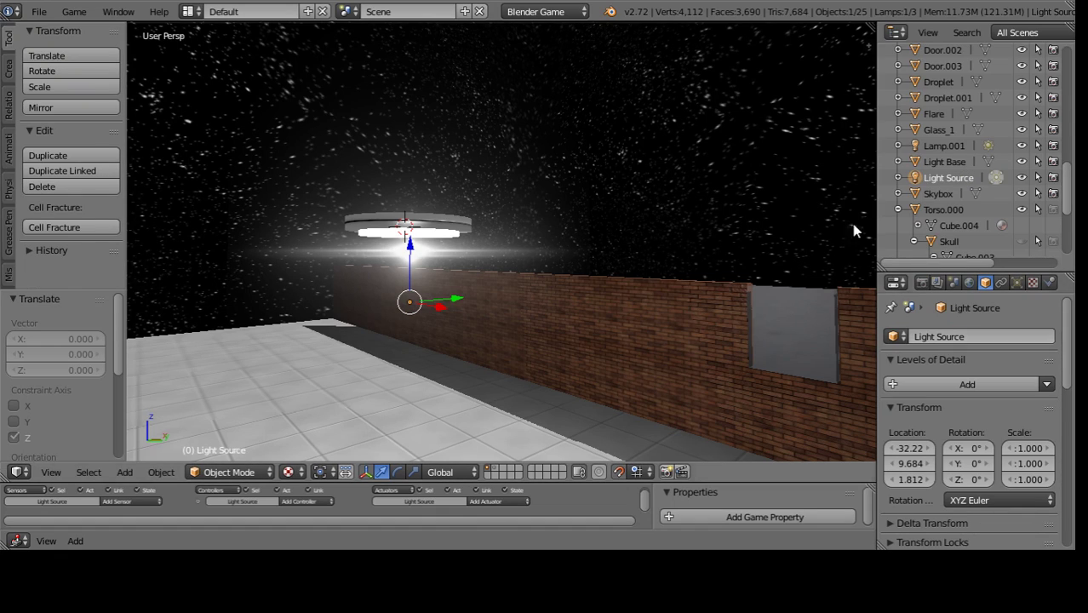
- Parent Light Source and Flare to Light Base in the Outliner
left_click_drag(916, 181, 916, 165)
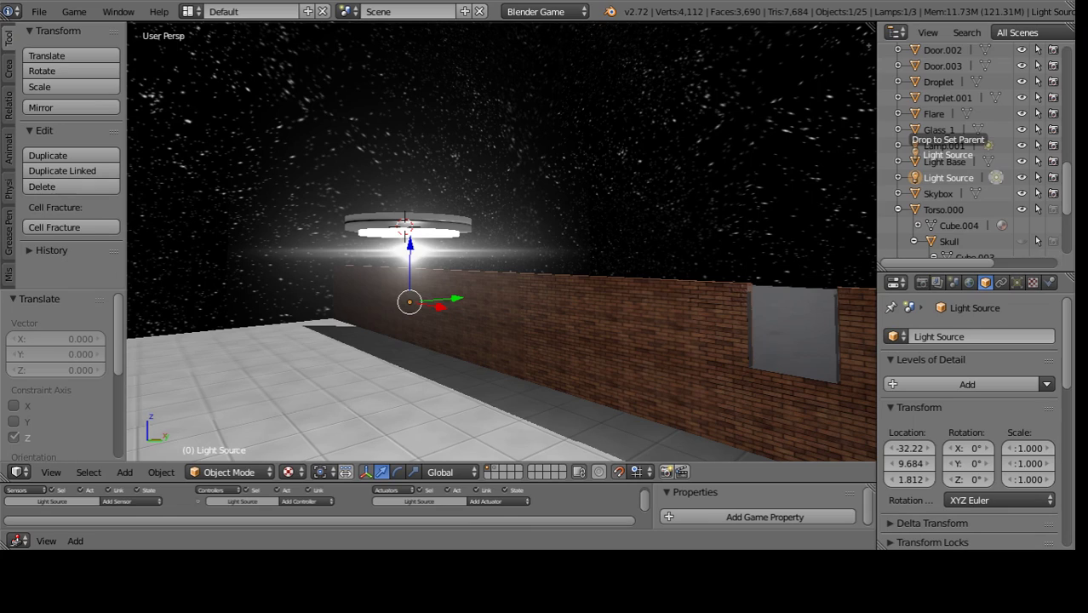
left_click_drag(916, 162, 916, 162)
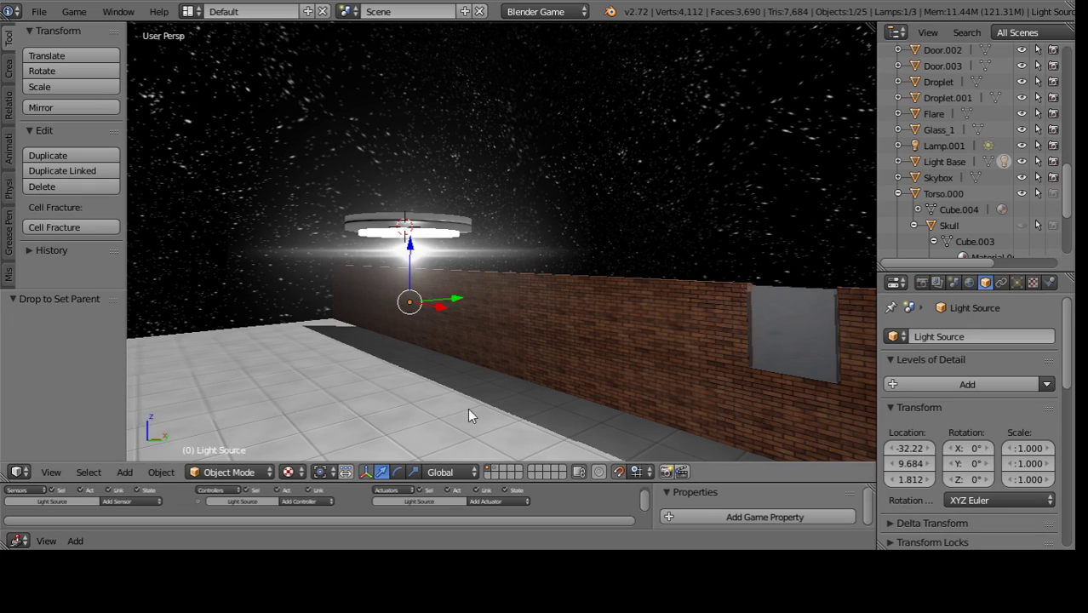
mouse_move(471, 256)
middle_mouse_down()
mouse_move(432, 279)
mouse_move(477, 246)
mouse_move(524, 335)
mouse_move(503, 320)
mouse_move(488, 187)
mouse_move(483, 248)
middle_mouse_up()
right_click(483, 247)
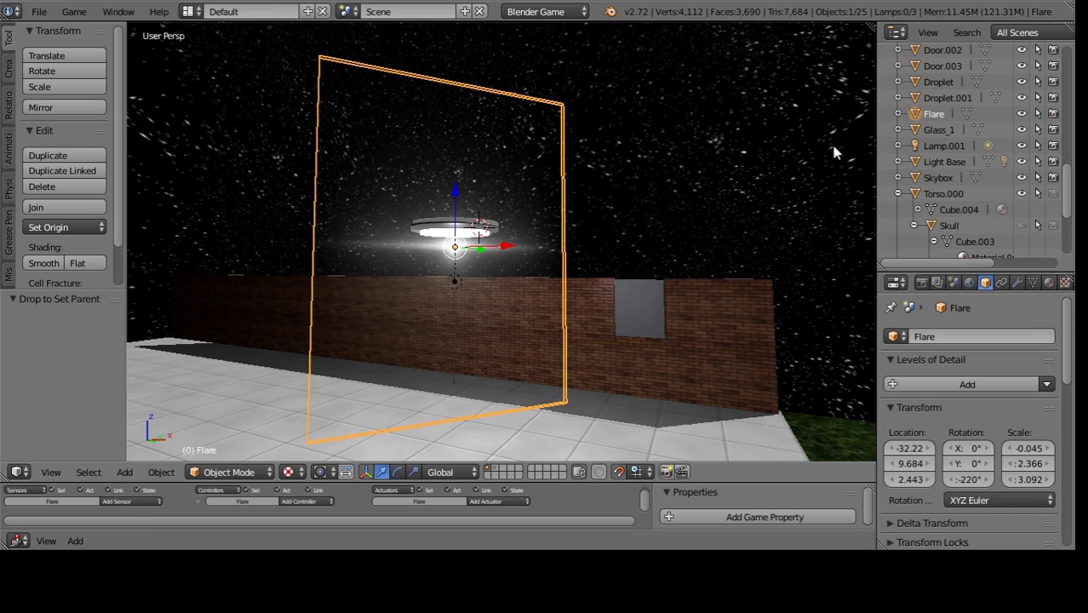
left_click_drag(915, 117, 934, 161)
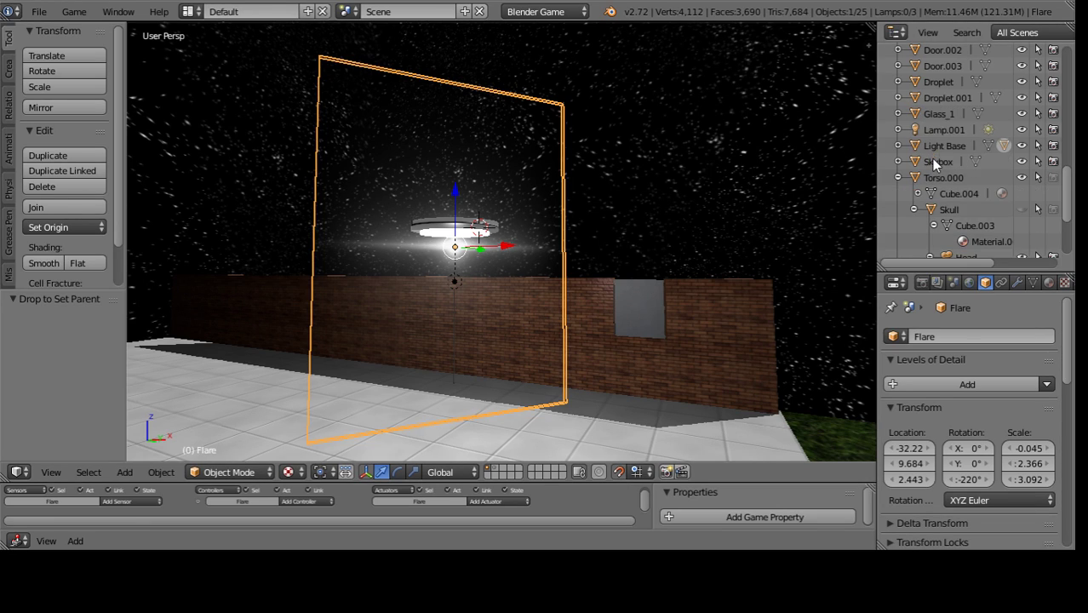
- Select the Bulb object from among the overlapping lamp parts
right_click(497, 226)
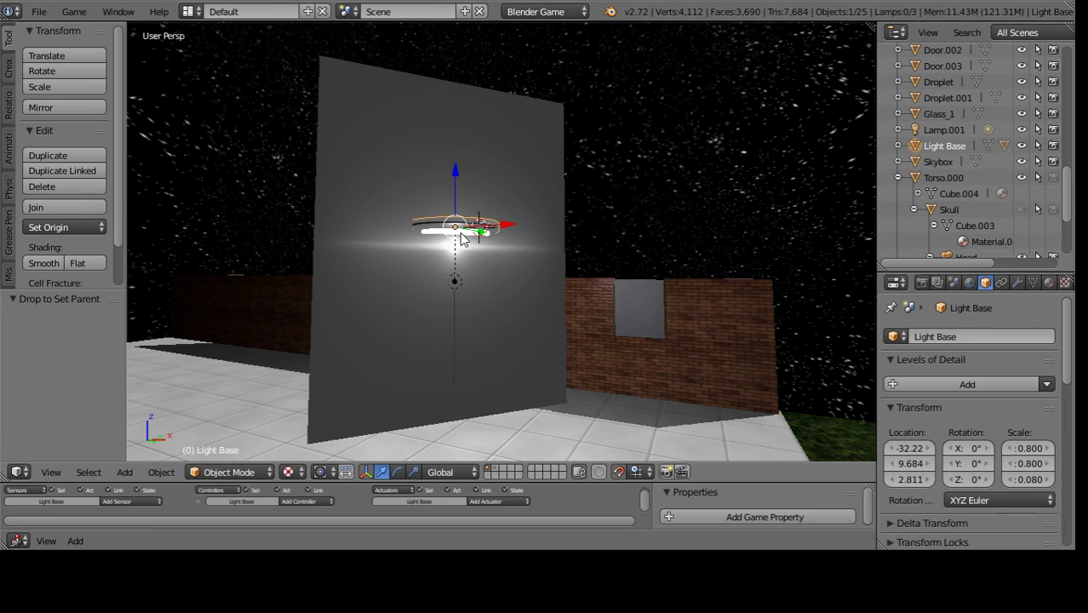
right_click(464, 235)
right_click(467, 236)
right_click(466, 237)
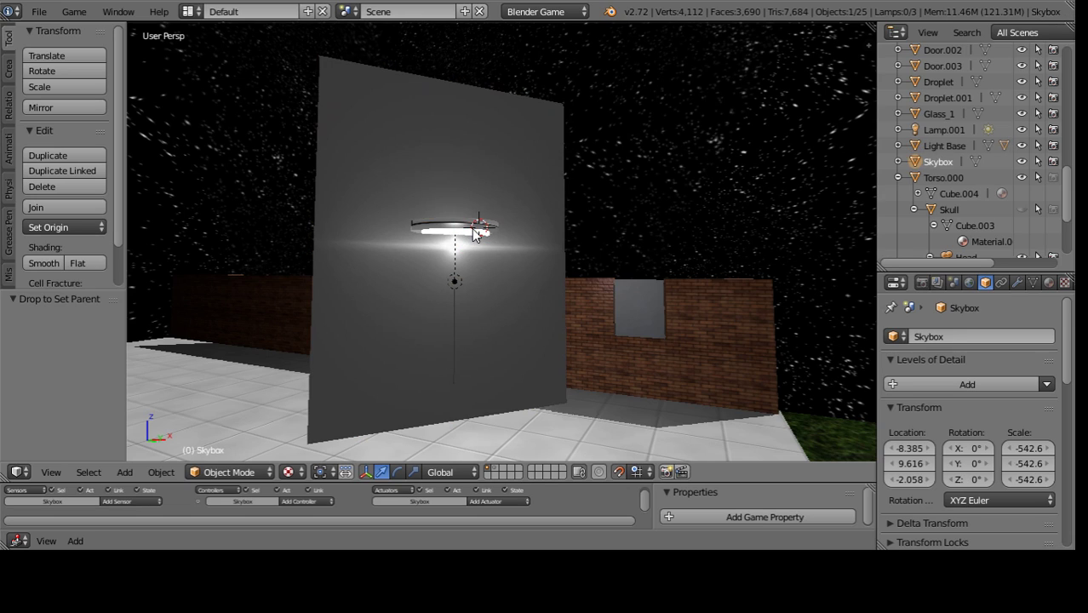
right_click(474, 235)
right_click(474, 235)
right_click(474, 235)
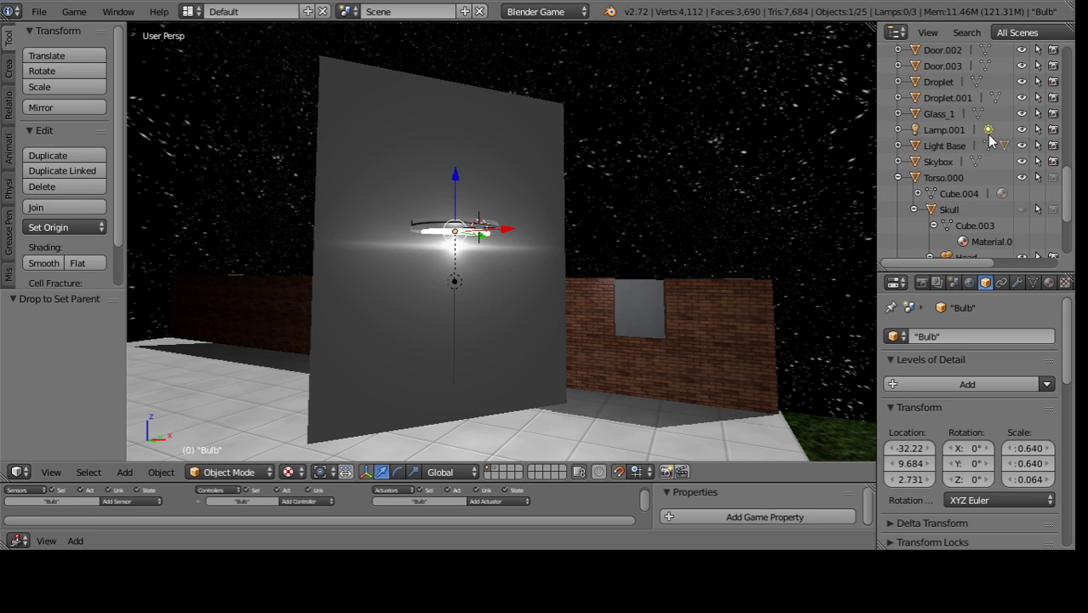
- Make Bulb a child of Light Base, then select Light Base
scroll(989, 140, "up", 5)
scroll(939, 173, "up", 5)
left_click_drag(919, 158, 932, 121)
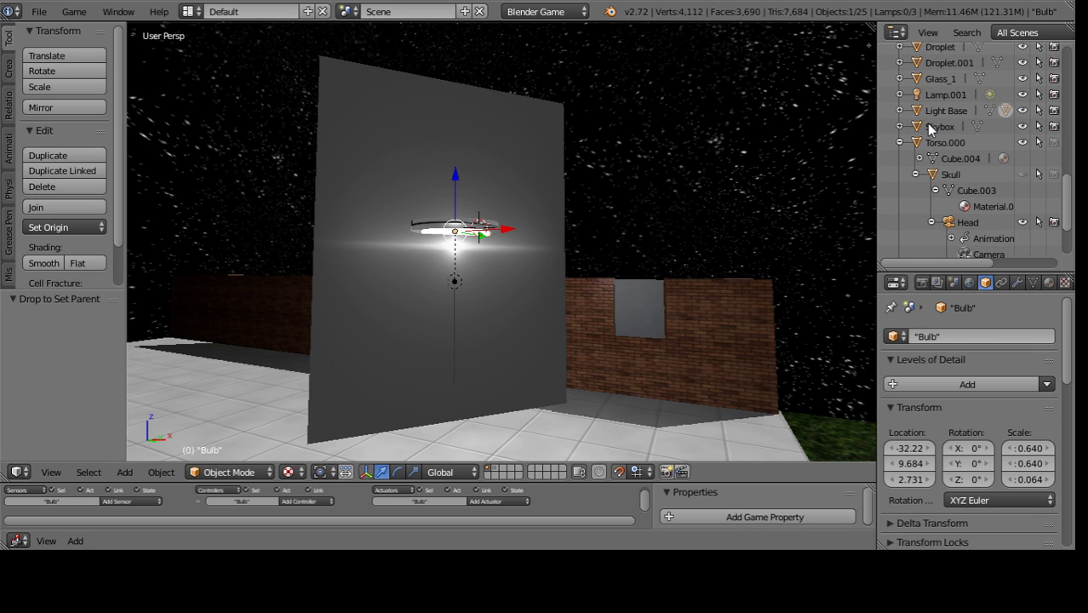
middle_click_drag(575, 224, 783, 163)
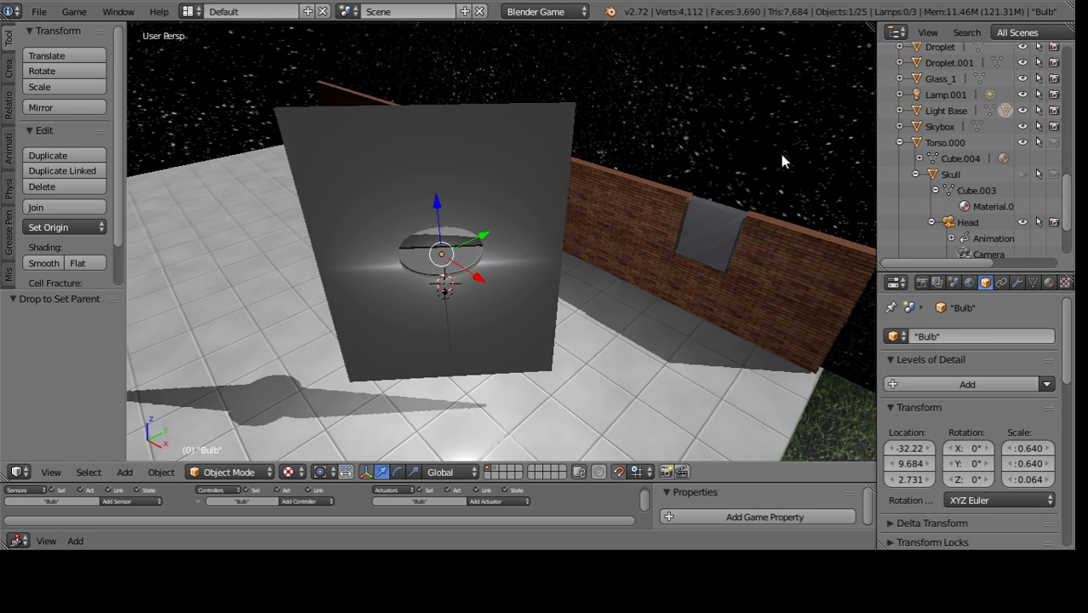
left_click(926, 113)
mouse_move(473, 281)
middle_mouse_down()
mouse_move(513, 249)
mouse_move(352, 319)
mouse_move(476, 276)
middle_mouse_up()
- Move Light Base 4 units along X, to -22.22
key("g")
key("x")
left_click(422, 278)
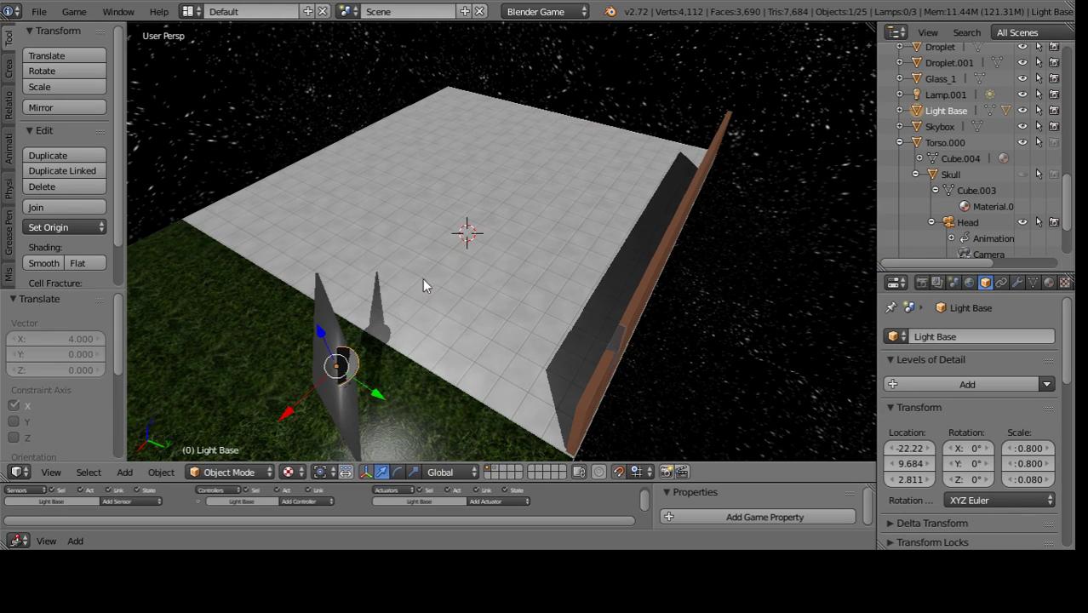
- Select the upper brick wall, Wall_1
right_click(328, 243)
middle_click_drag(328, 242, 347, 203)
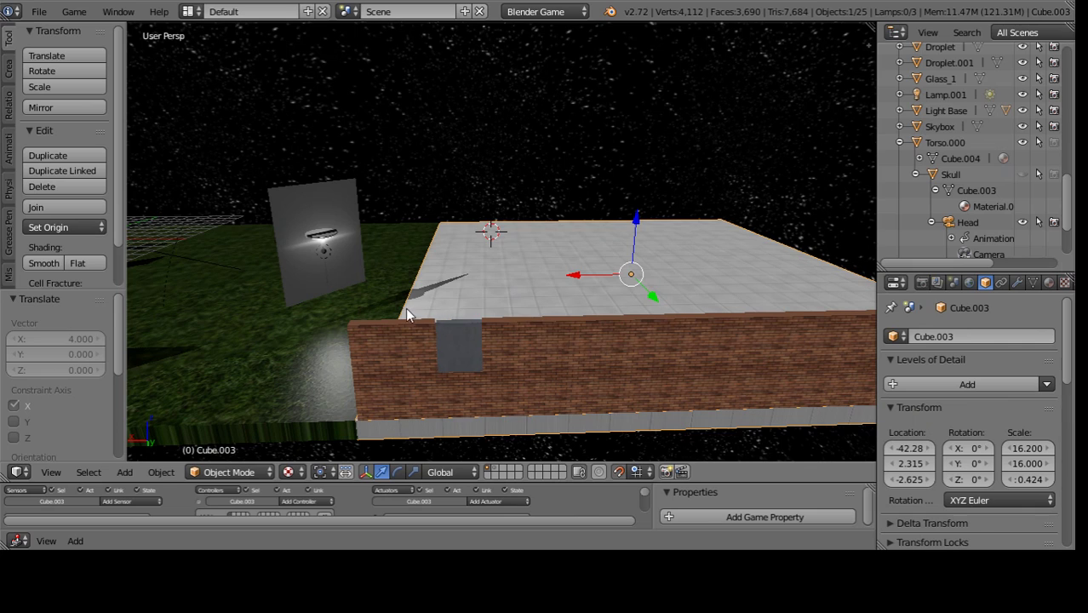
middle_click_drag(405, 307, 543, 451)
mouse_move(467, 409)
middle_mouse_down()
mouse_move(356, 333)
mouse_move(520, 316)
mouse_move(489, 349)
mouse_move(518, 318)
mouse_move(487, 347)
mouse_move(444, 309)
mouse_move(534, 259)
mouse_move(496, 250)
middle_mouse_up()
right_click(489, 349)
right_click(493, 366)
- View Wall_1 from the back, zoom in, and enter Edit Mode
key("Tab")
key("Tab")
key("KP_1")
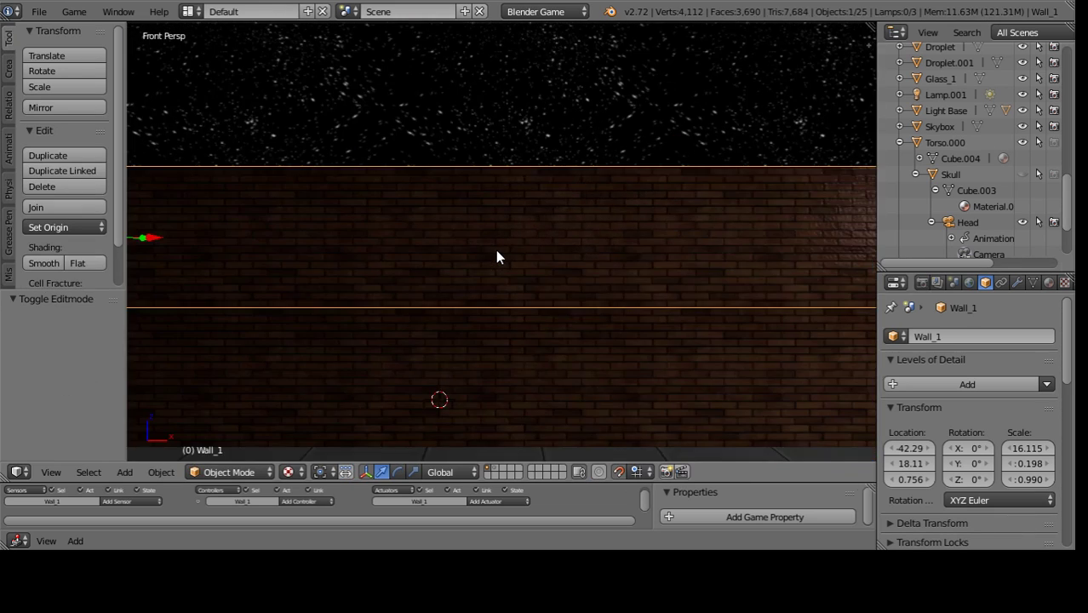
key("ctrl+KP_1")
scroll(498, 252, "up", 2)
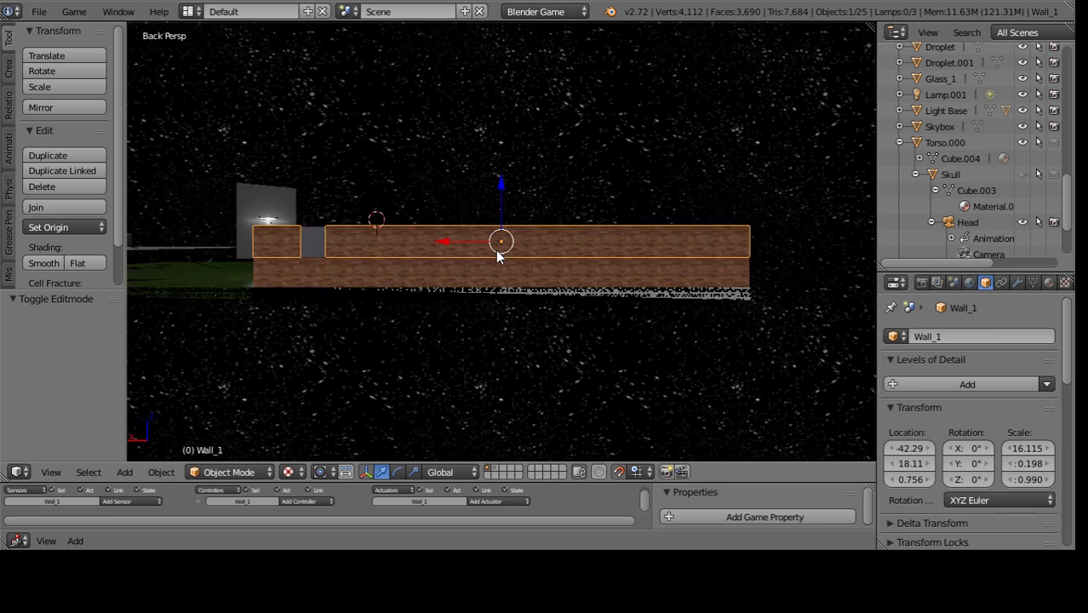
scroll(497, 252, "up", 3)
scroll(497, 252, "up", 2)
scroll(497, 256, "down", 3, "ctrl")
scroll(497, 256, "up", 3, "ctrl")
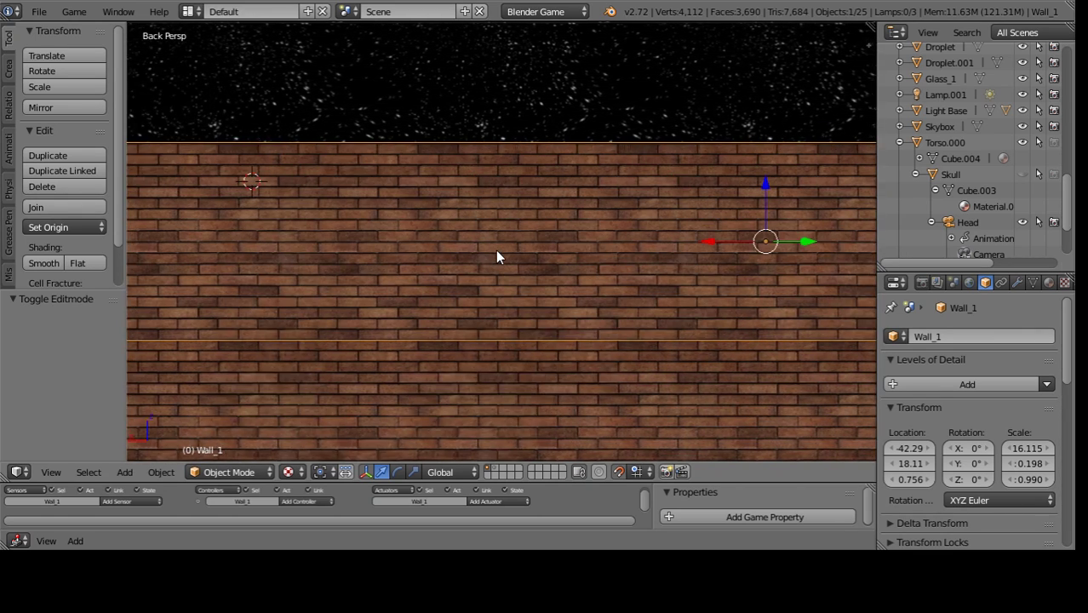
key("Tab")
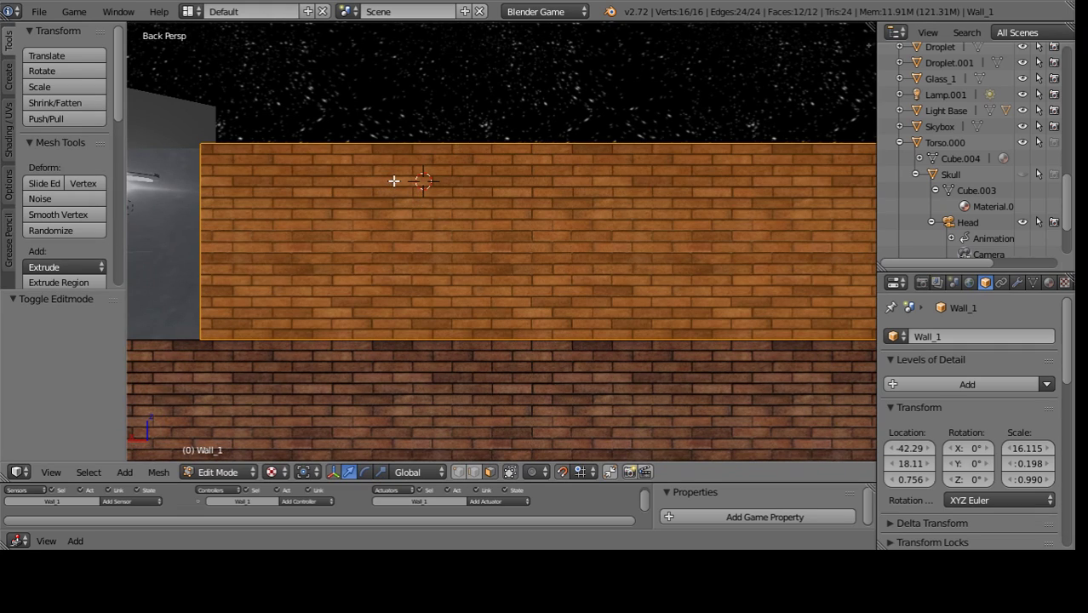
- Make an angle-constrained vertical knife cut through the wall near its left end
key("a")
key("a")
key("k")
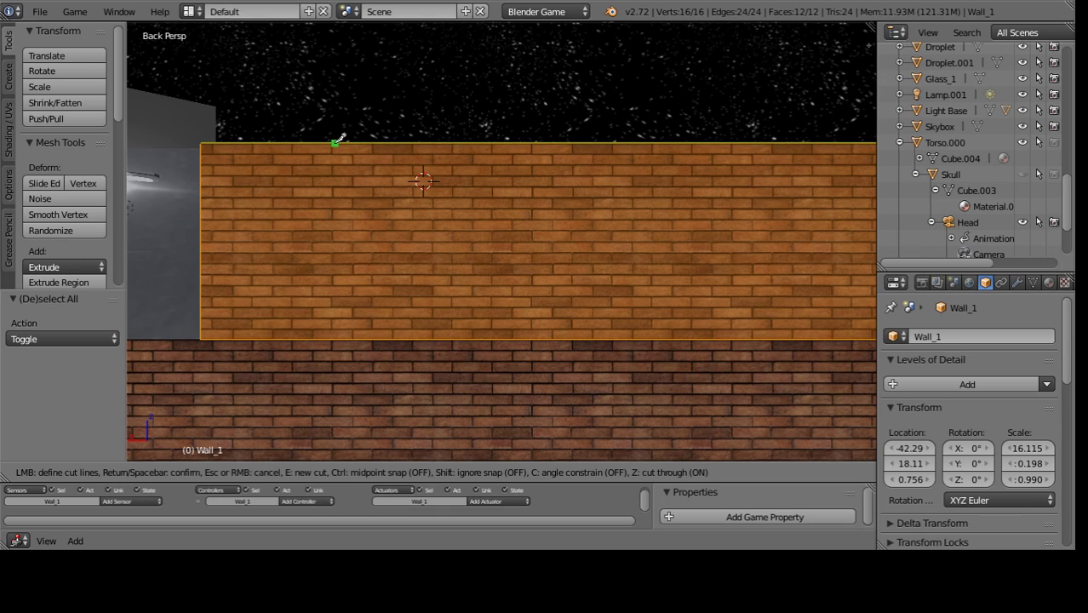
key("c")
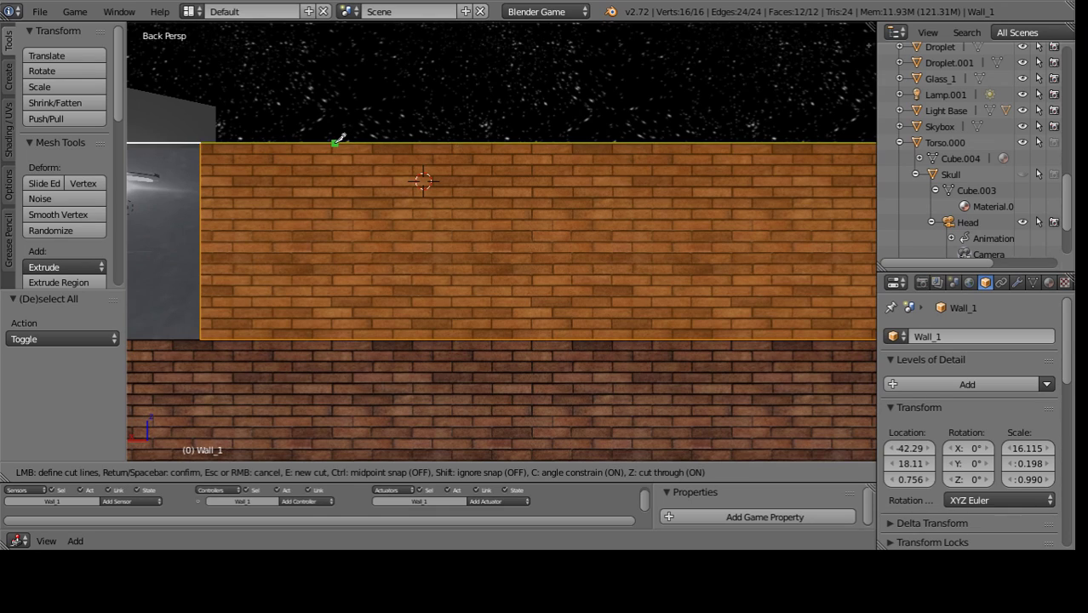
left_click(338, 142)
left_click(335, 265)
key("Return")
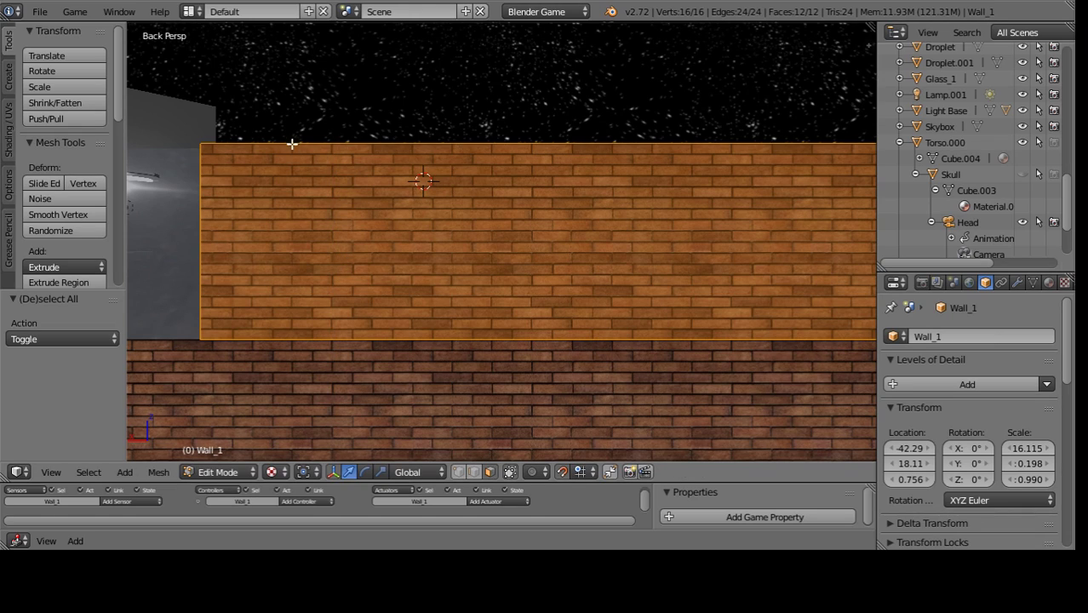
- Knife a second pair of vertical cuts joined along the wall's top and bottom edges
key("k")
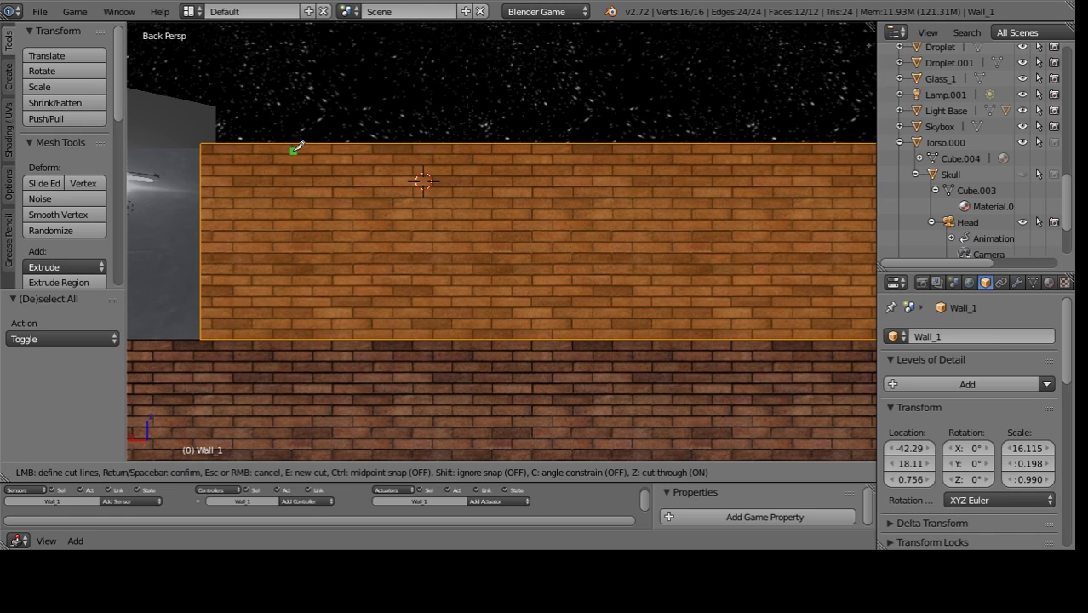
key("c")
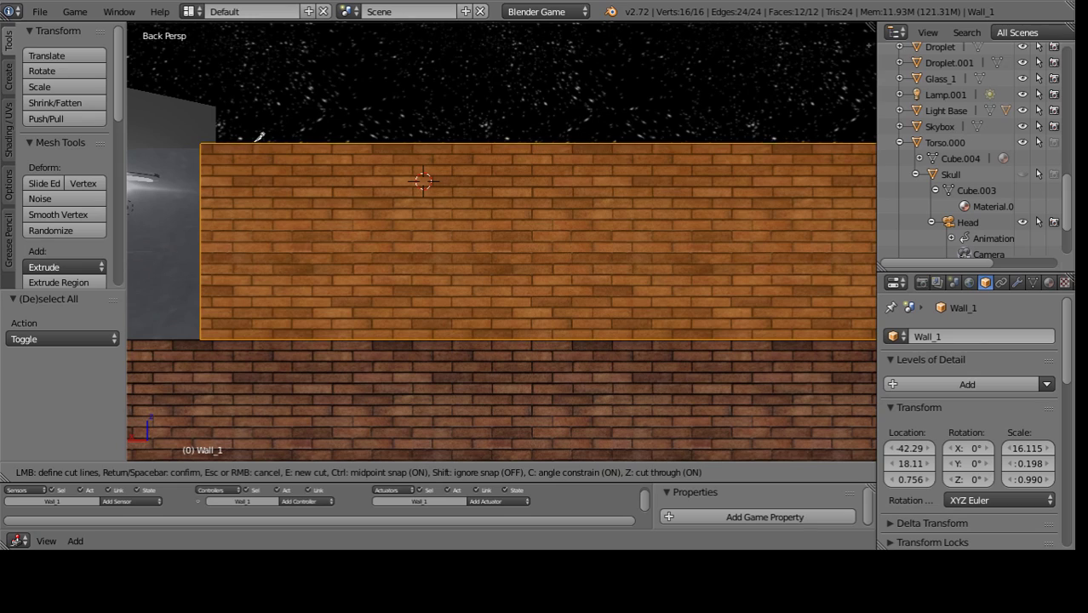
left_click(258, 142)
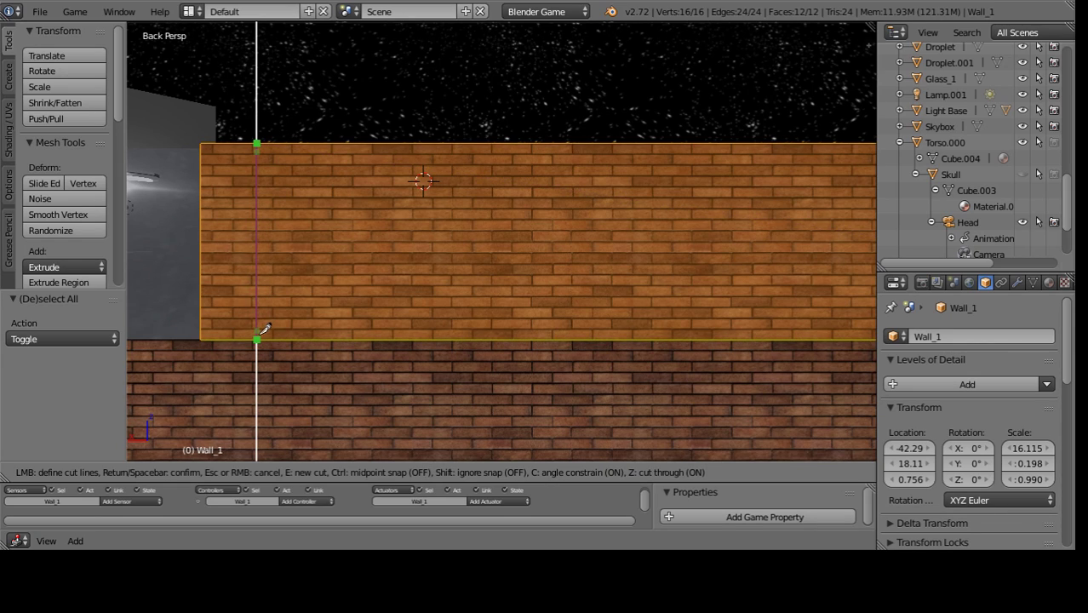
left_click(258, 338)
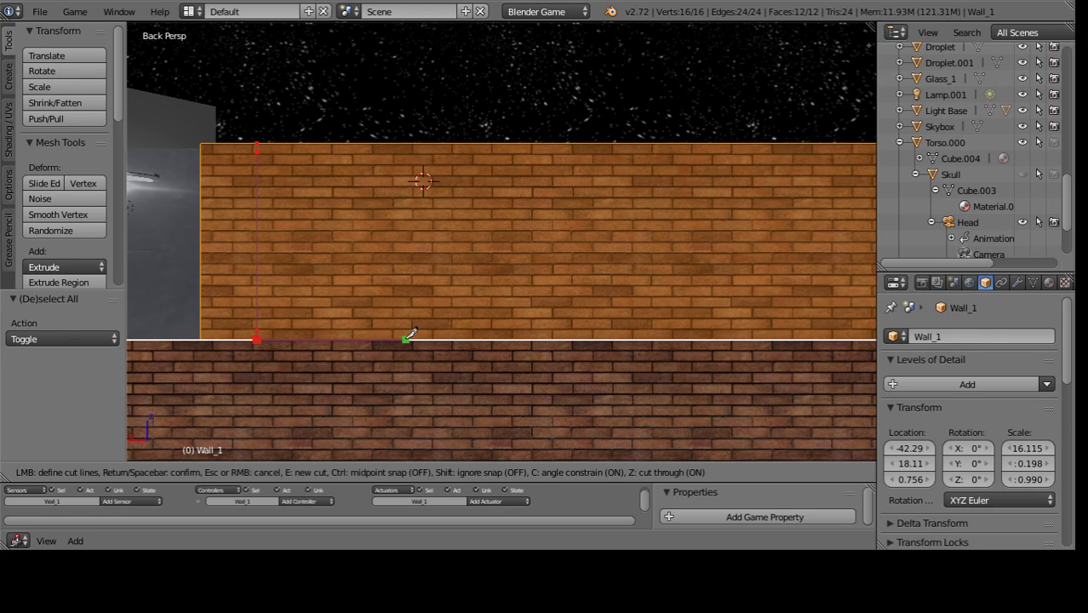
left_click(406, 339)
left_click(406, 143)
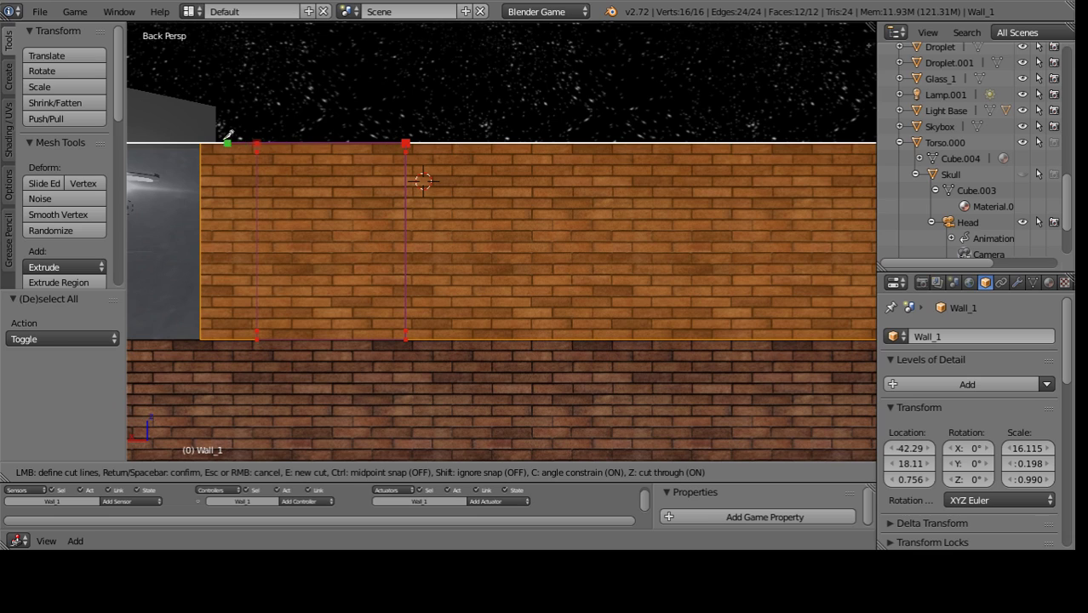
left_click(258, 143)
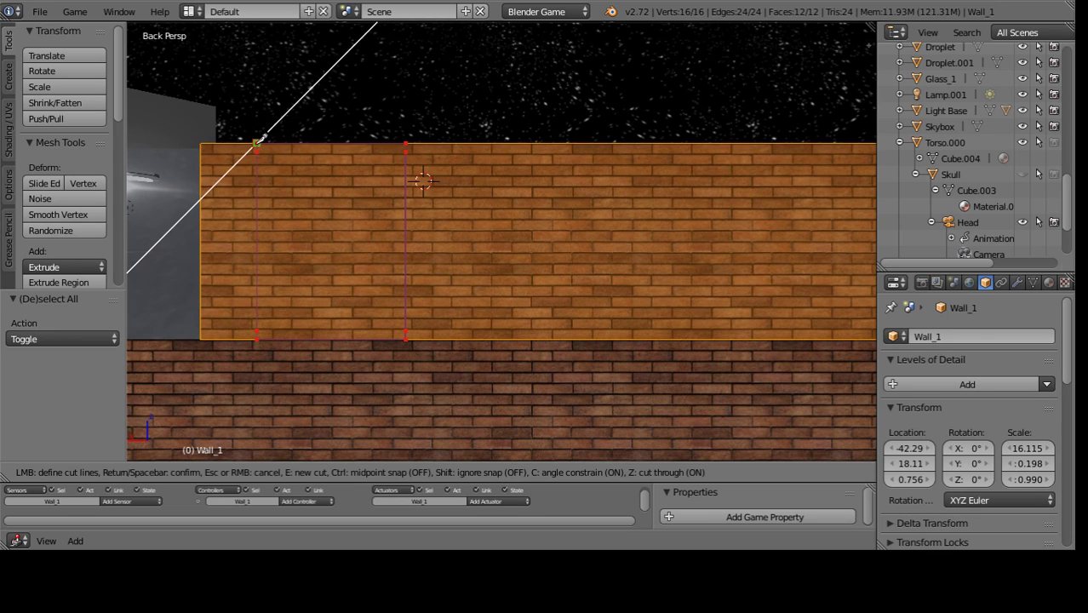
key("Return")
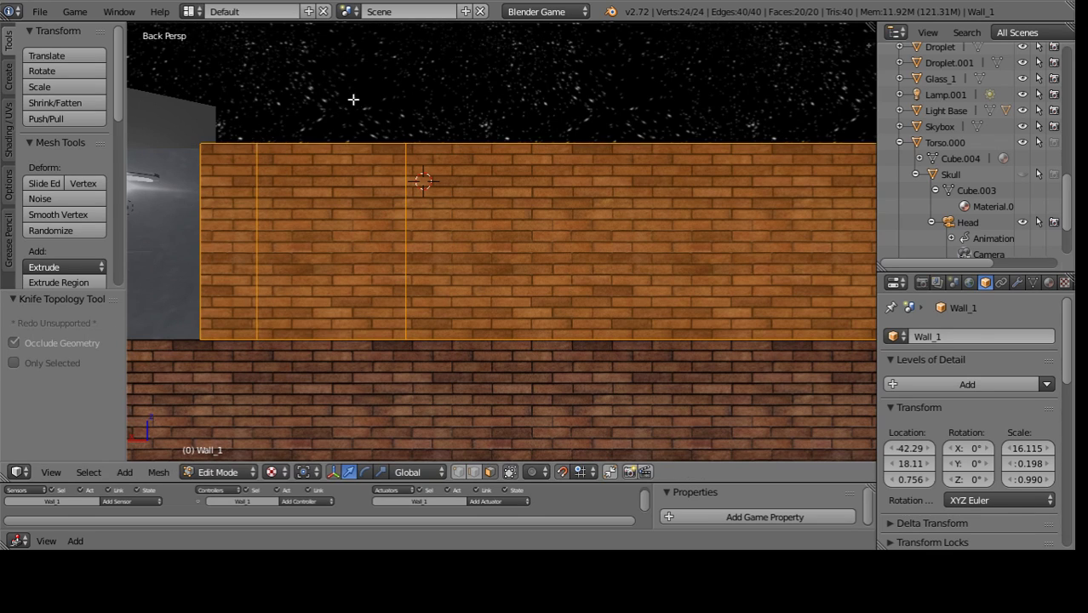
mouse_move(353, 100)
middle_mouse_down()
mouse_move(417, 277)
mouse_move(743, 187)
mouse_move(775, 223)
mouse_move(784, 219)
mouse_move(615, 224)
mouse_move(401, 177)
mouse_move(363, 183)
middle_mouse_up()
- Undo the previous knife cuts and reframe the wall's back view
key("ctrl+z")
key("KP_1")
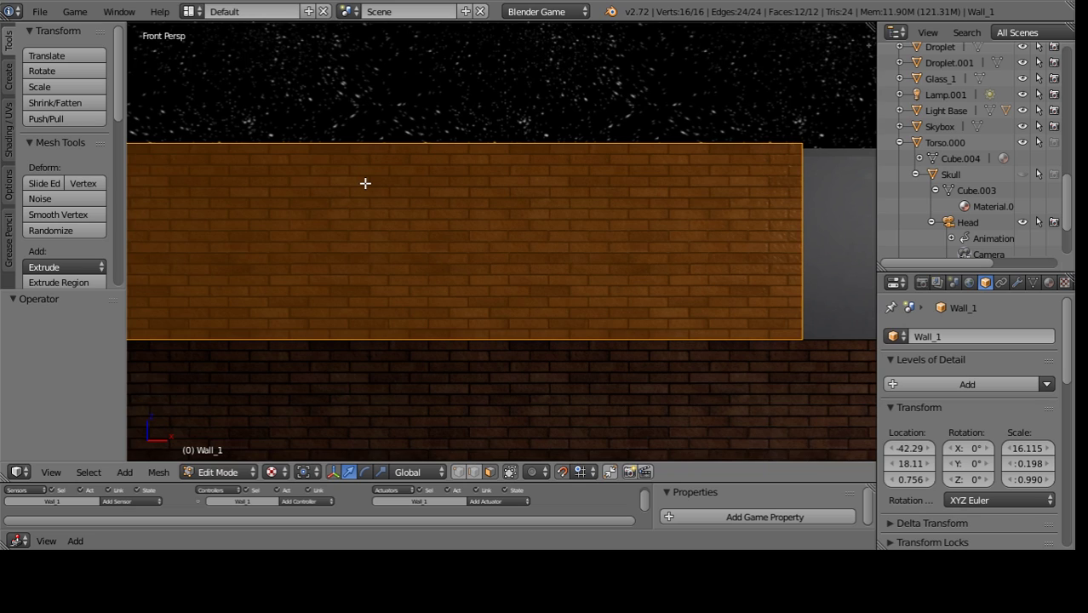
key("ctrl+KP_1")
middle_click_drag(391, 179, 491, 220, "shift")
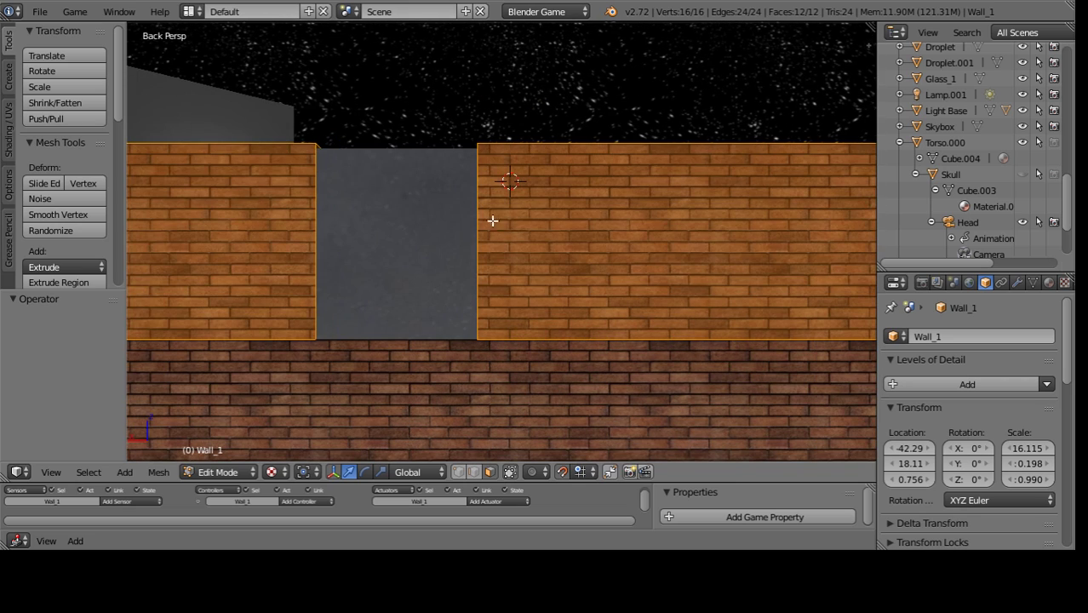
middle_click_drag(562, 227, 507, 230, "shift")
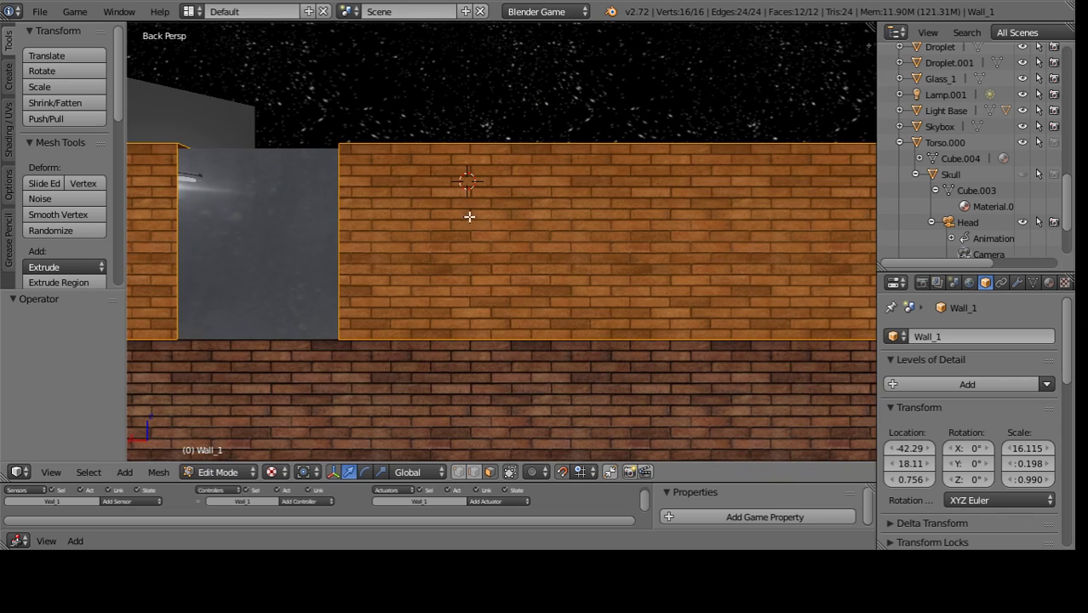
- Knife two top-to-bottom vertical cuts across the upper wall for the window opening
key("k")
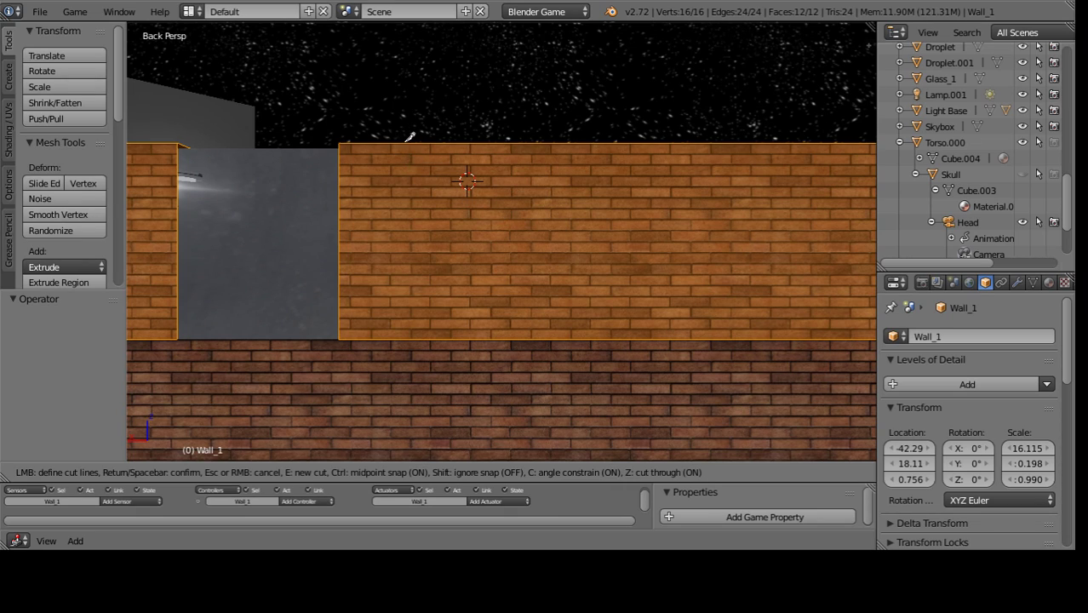
left_click(415, 142)
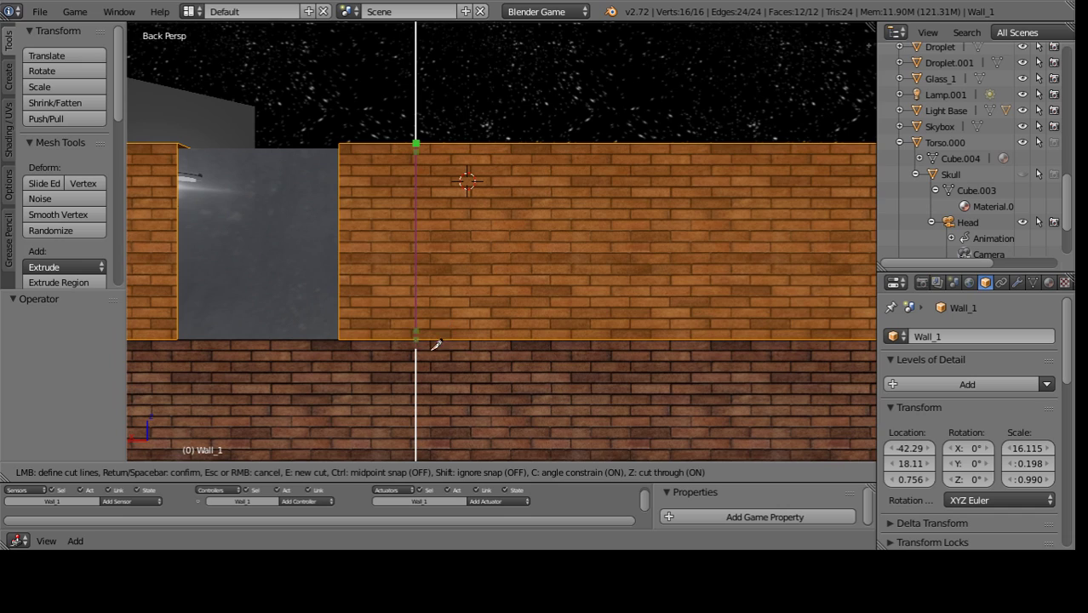
left_click(418, 333)
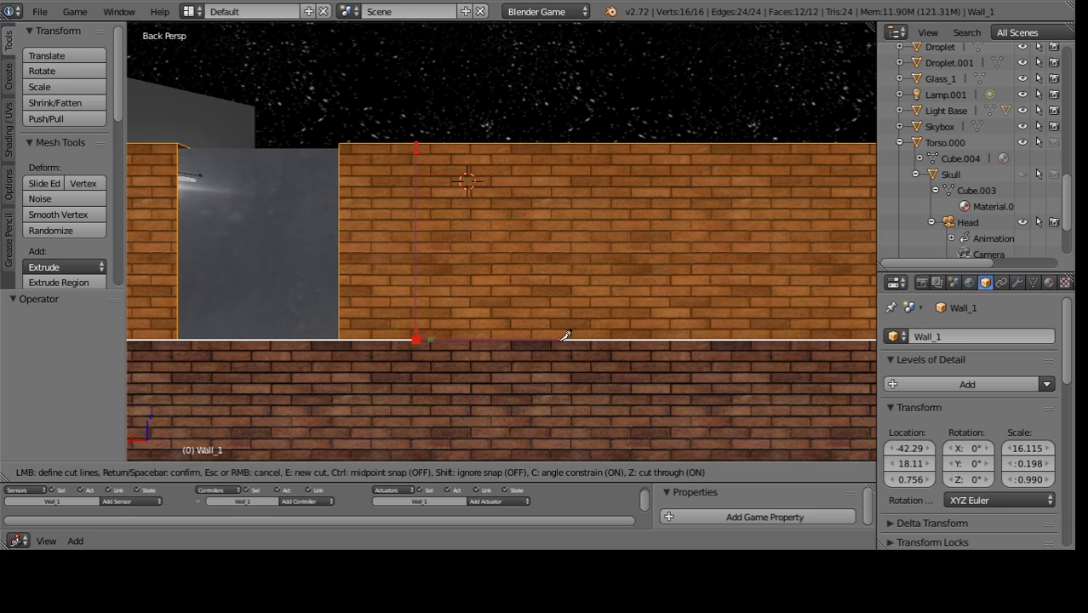
left_click(558, 339)
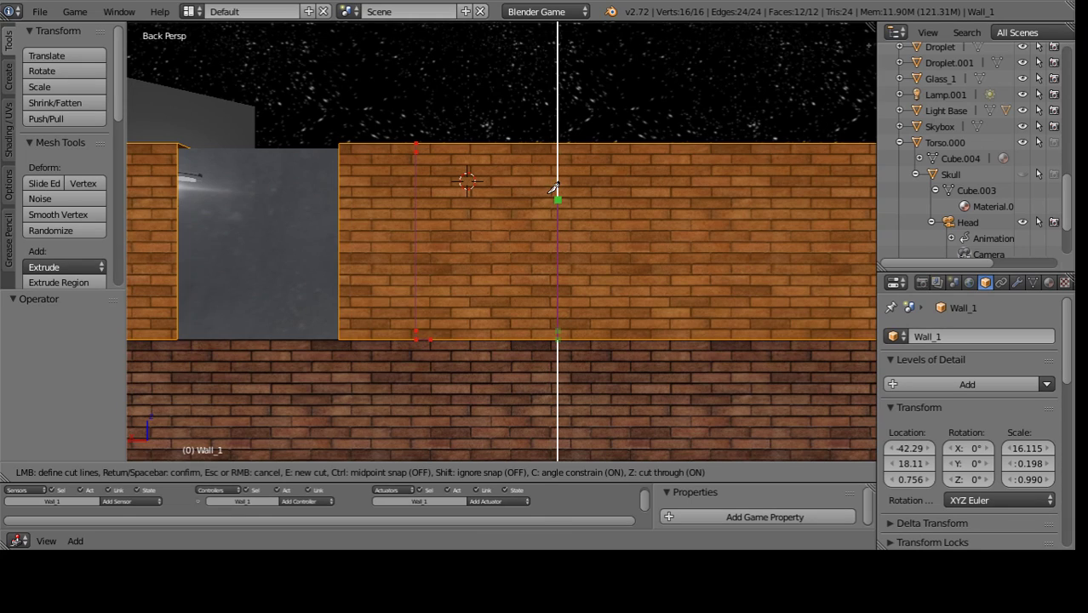
left_click(560, 142)
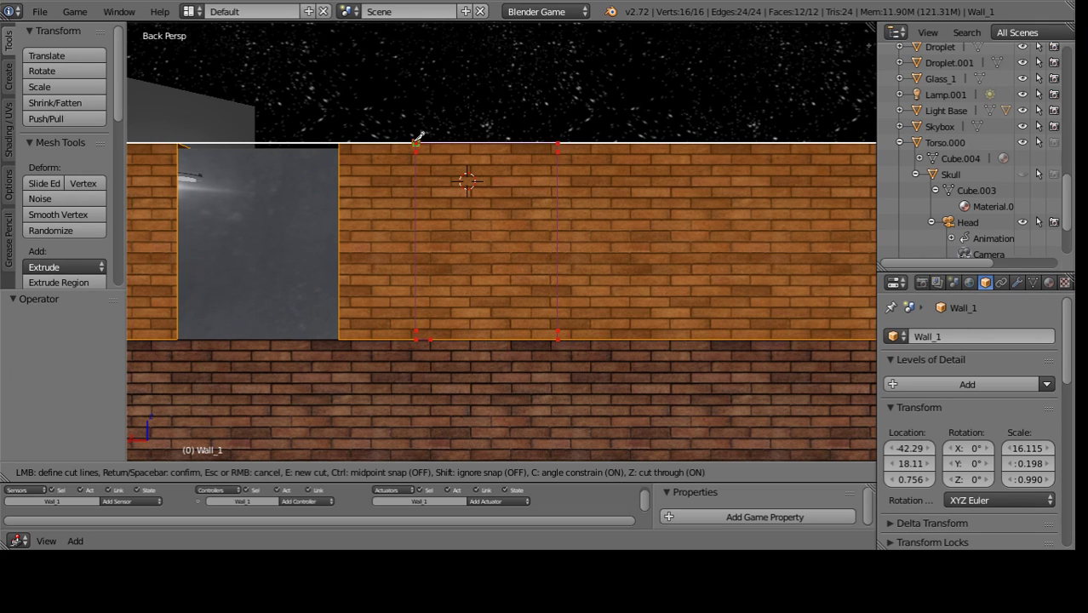
key("Return")
mouse_move(413, 138)
middle_mouse_down()
mouse_move(247, 325)
mouse_move(234, 280)
middle_mouse_up()
middle_click_drag(456, 215, 445, 250)
- Delete the faces between the cuts, including the leftover bottom face
right_click(507, 180)
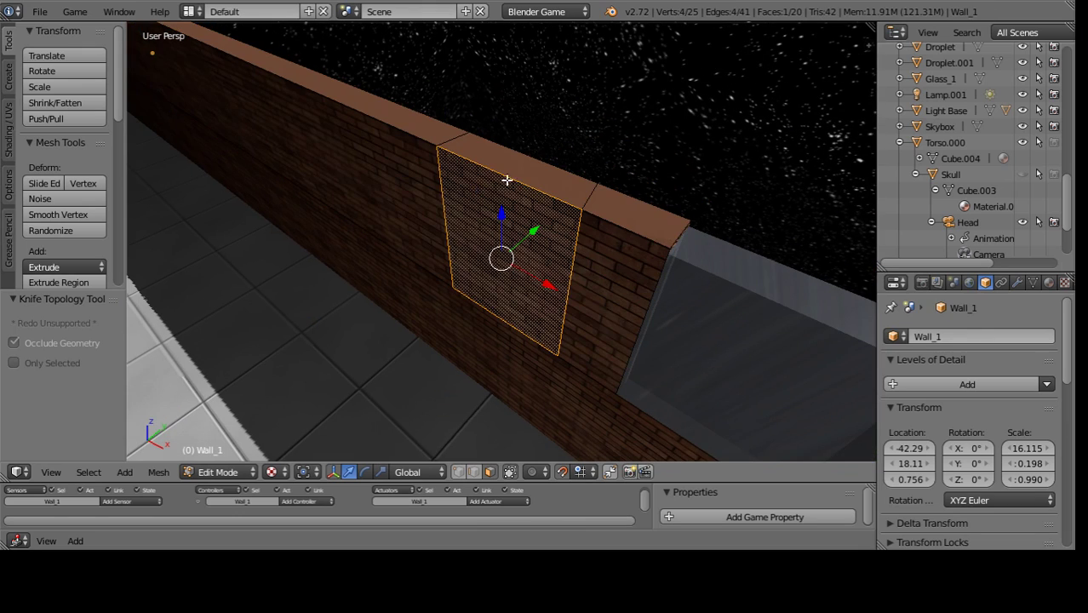
mouse_move(525, 173)
middle_mouse_down()
mouse_move(410, 185)
mouse_move(418, 250)
mouse_move(522, 226)
mouse_move(364, 152)
middle_mouse_up()
right_click(522, 227, "shift")
right_click(448, 195, "shift")
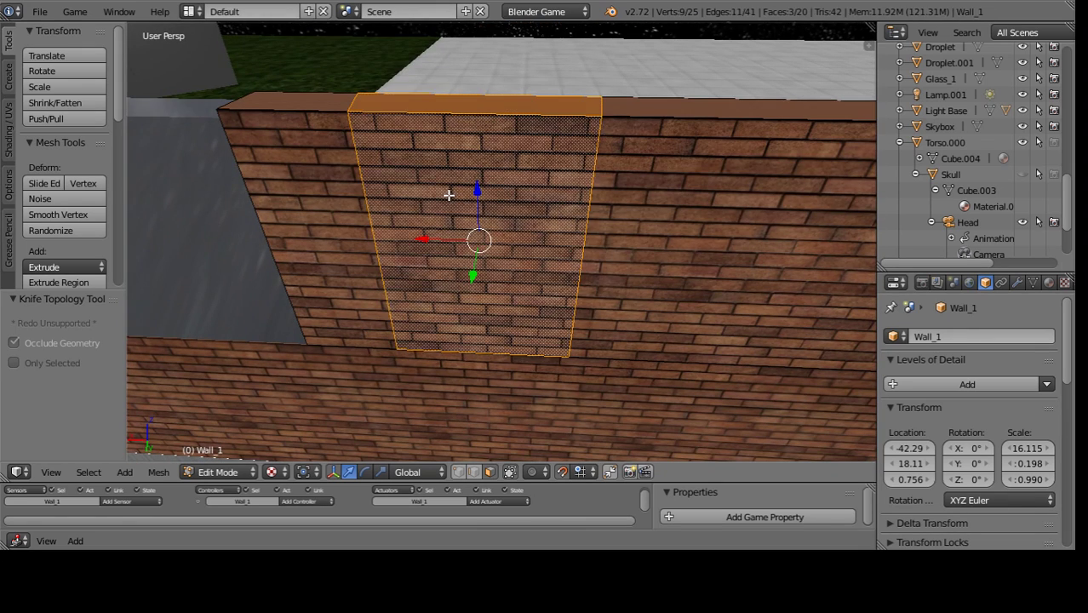
key("x")
left_click(448, 195)
middle_click_drag(449, 195, 497, 288)
right_click(497, 305)
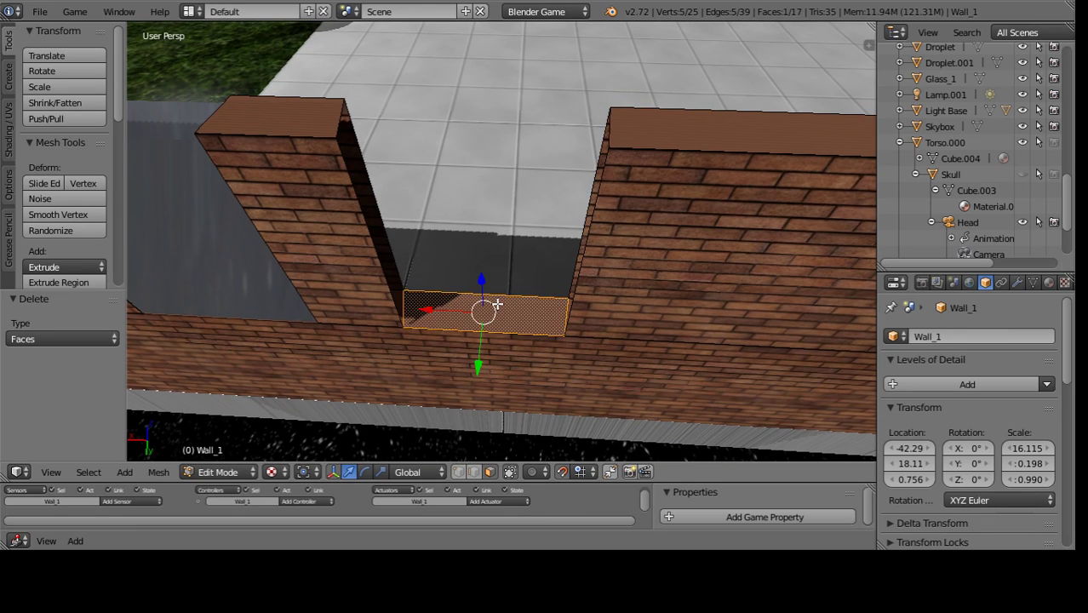
key("x")
left_click(514, 267)
- Adjust the mesh selection, return to Object Mode, and select the first window's glass pane
key("a")
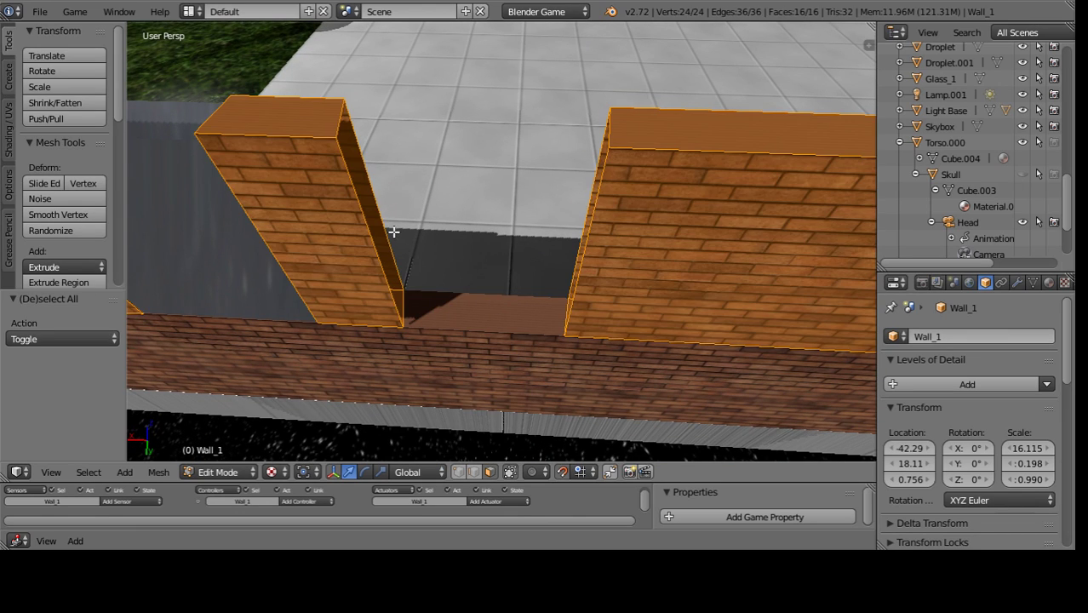
scroll(346, 194, "down", 3)
mouse_move(305, 202)
middle_mouse_down()
mouse_move(290, 226)
mouse_move(250, 213)
mouse_move(304, 218)
middle_mouse_up()
key("c")
key("Escape")
scroll(304, 219, "up", 4)
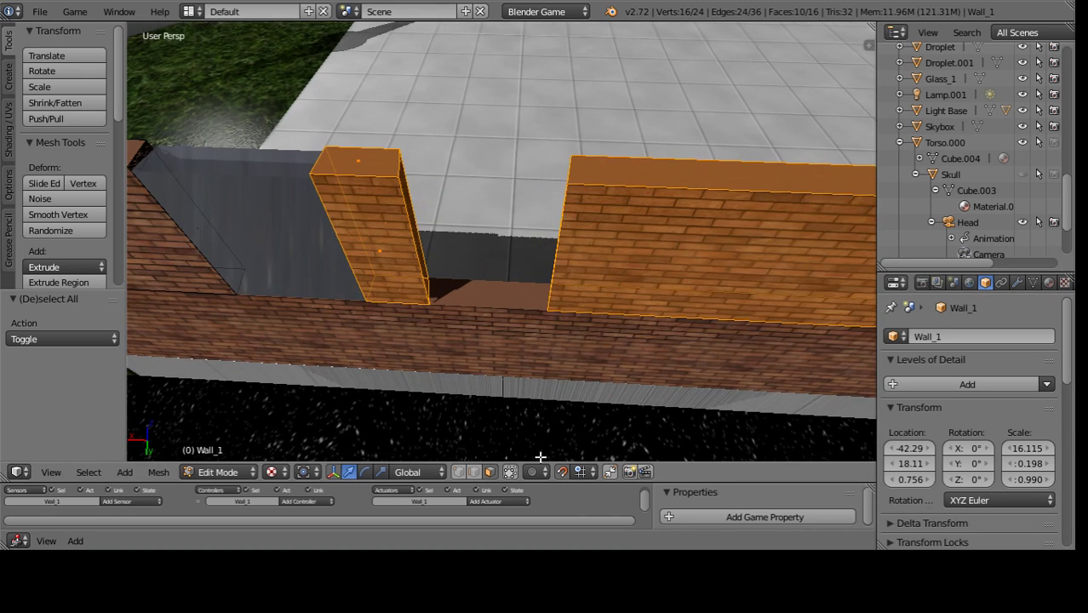
mouse_move(469, 308)
middle_mouse_down()
mouse_move(381, 281)
mouse_move(467, 333)
mouse_move(335, 283)
middle_mouse_up()
key("Tab")
right_click(337, 281)
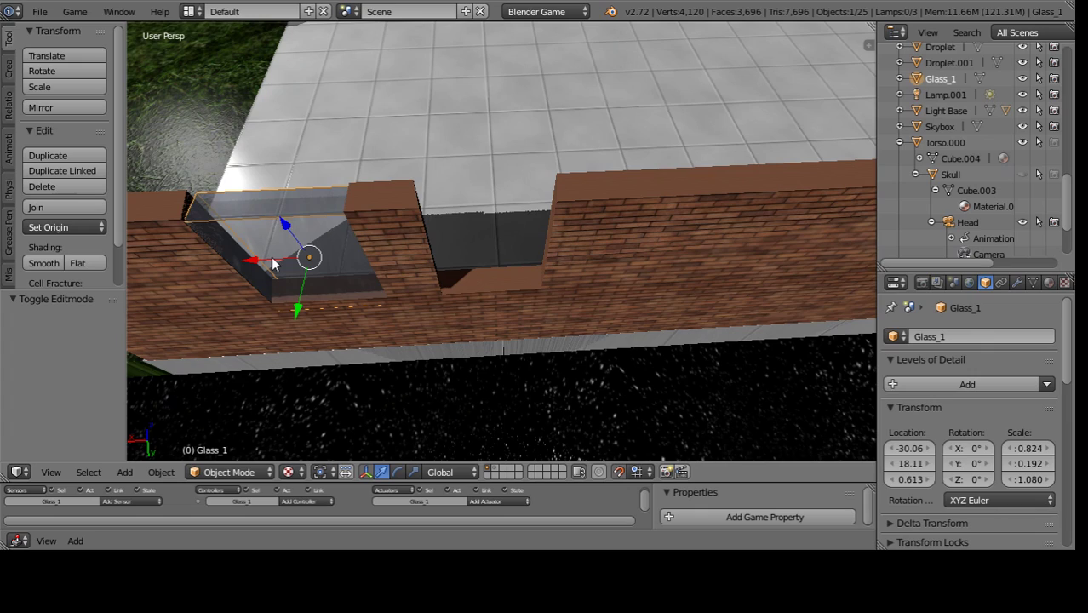
- Paste a copy of the glass pane and shift it -2.4 units
key("ctrl+v")
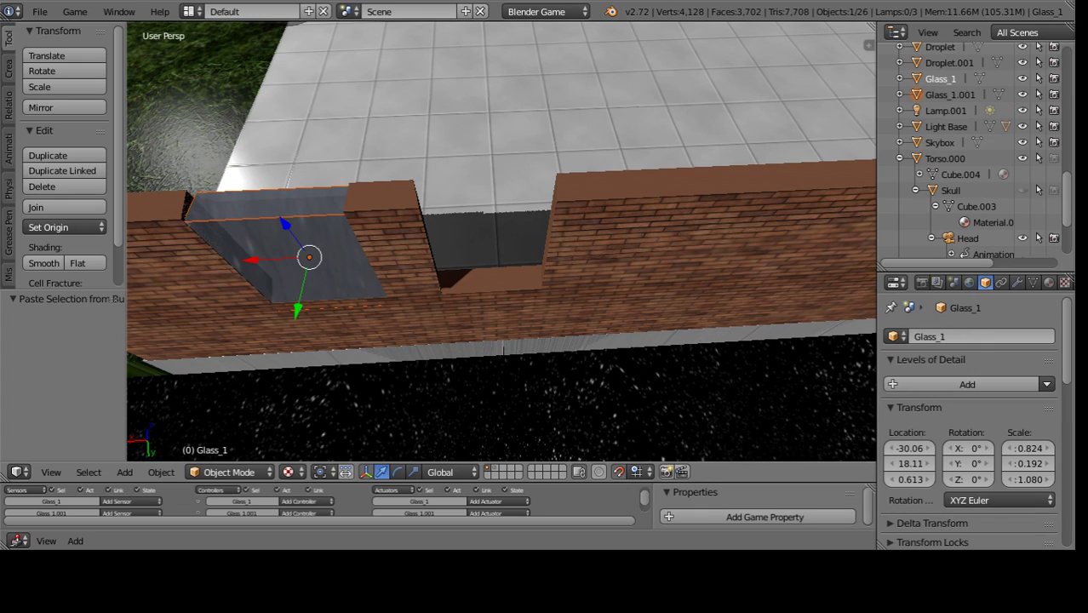
key("g")
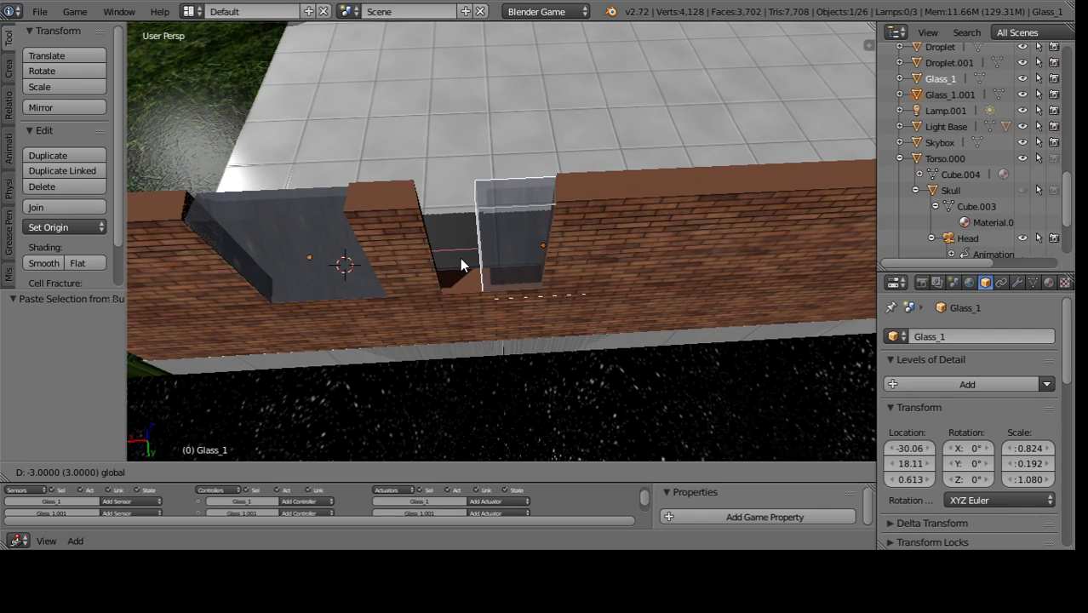
type("-2.4")
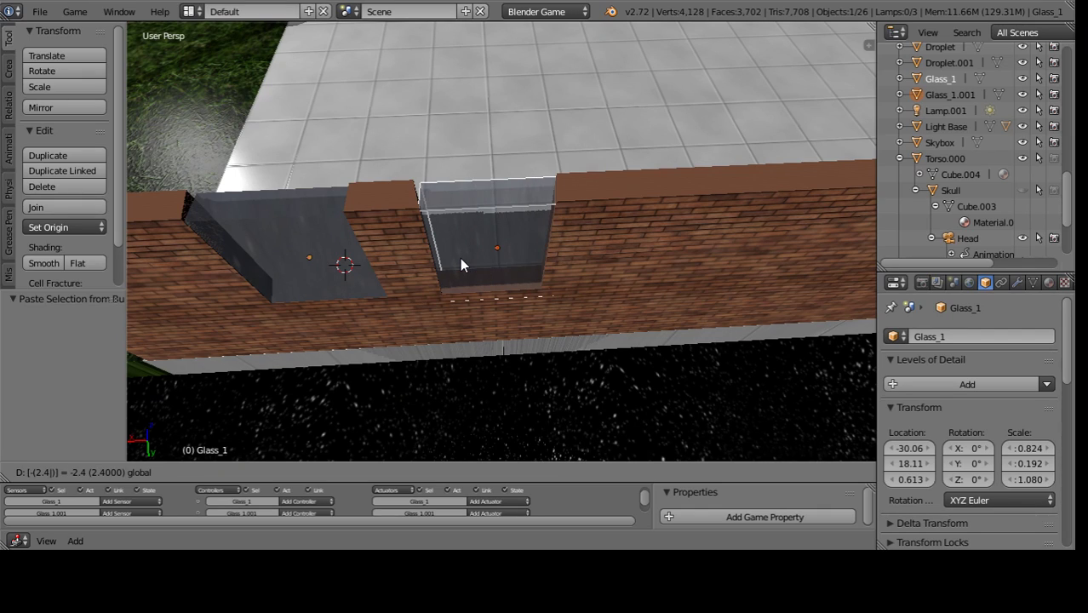
key("Return")
- Check the placed pane from both sides of the wall, leaving nothing selected
key("a")
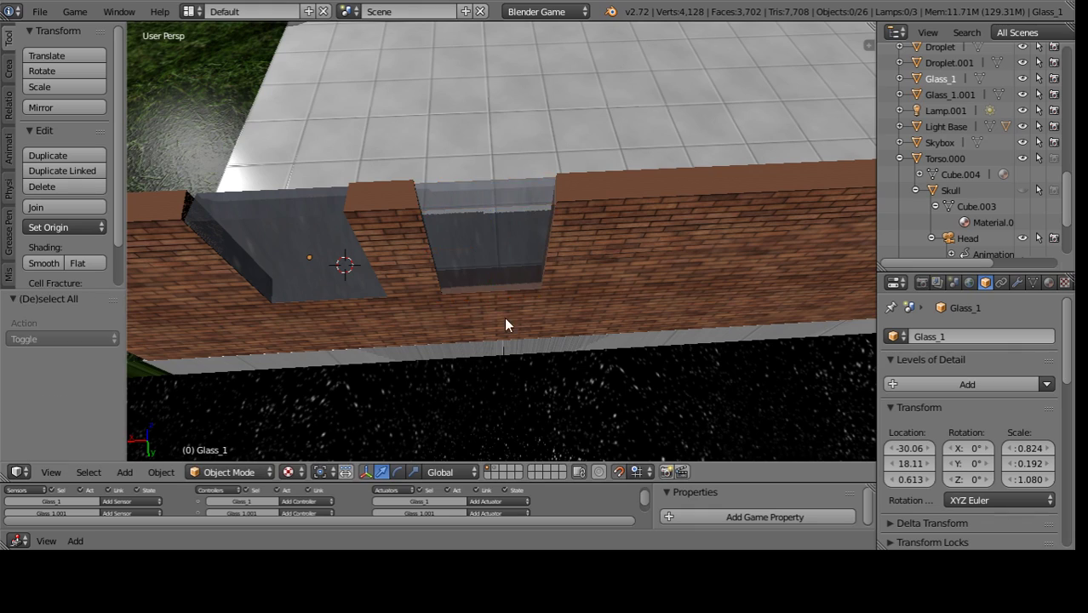
mouse_move(504, 324)
middle_mouse_down()
mouse_move(505, 255)
mouse_move(199, 245)
mouse_move(870, 266)
mouse_move(501, 308)
mouse_move(355, 245)
middle_mouse_up()
right_click(345, 247)
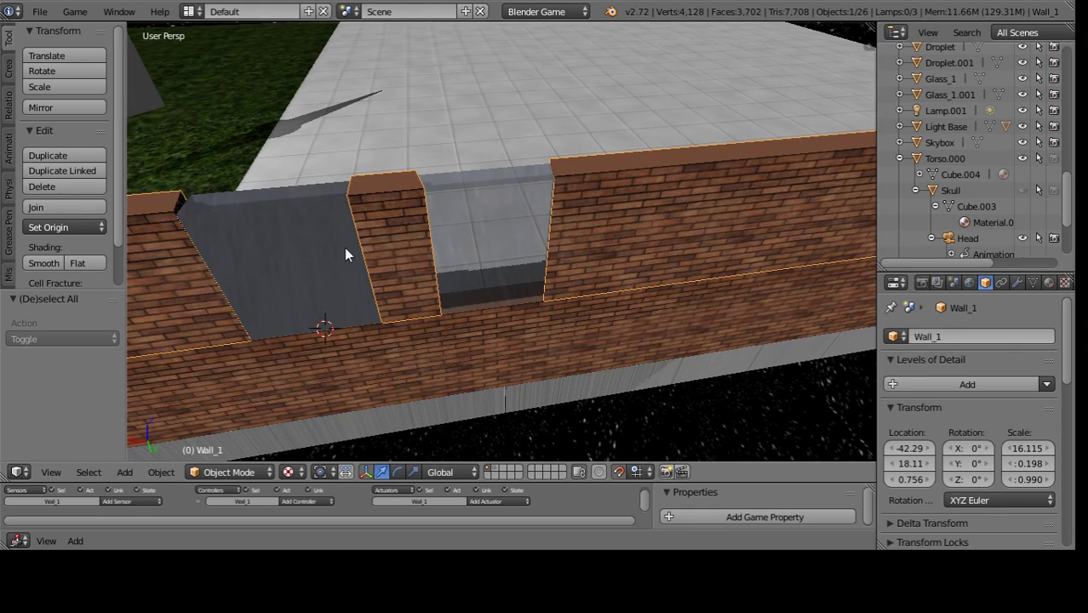
right_click(344, 248)
key("g")
key("Escape")
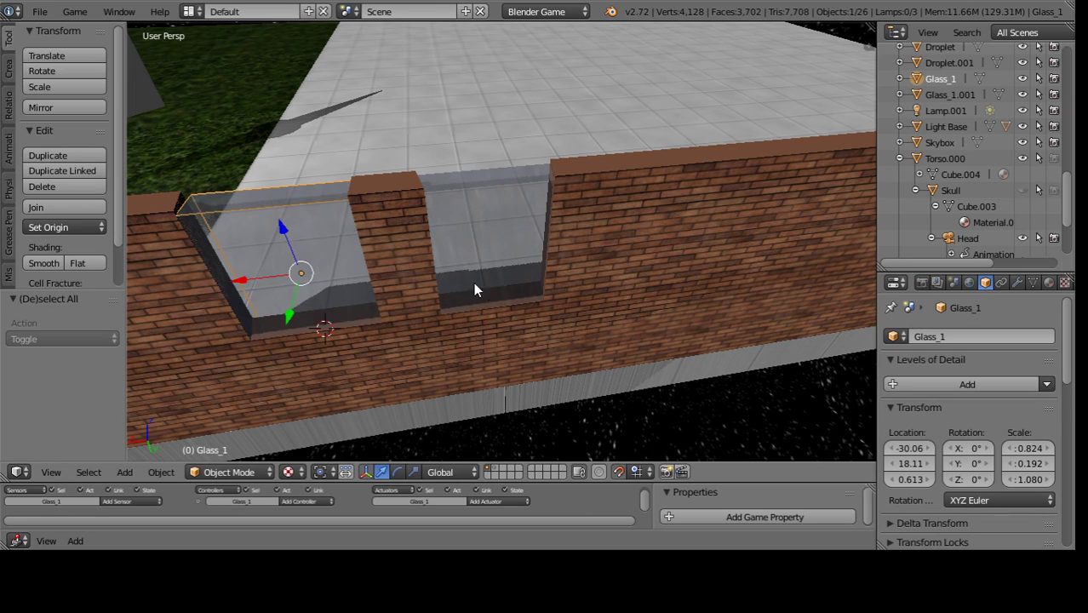
key("a")
mouse_move(473, 282)
middle_mouse_down()
mouse_move(529, 311)
mouse_move(682, 279)
mouse_move(712, 293)
mouse_move(694, 296)
middle_mouse_up()
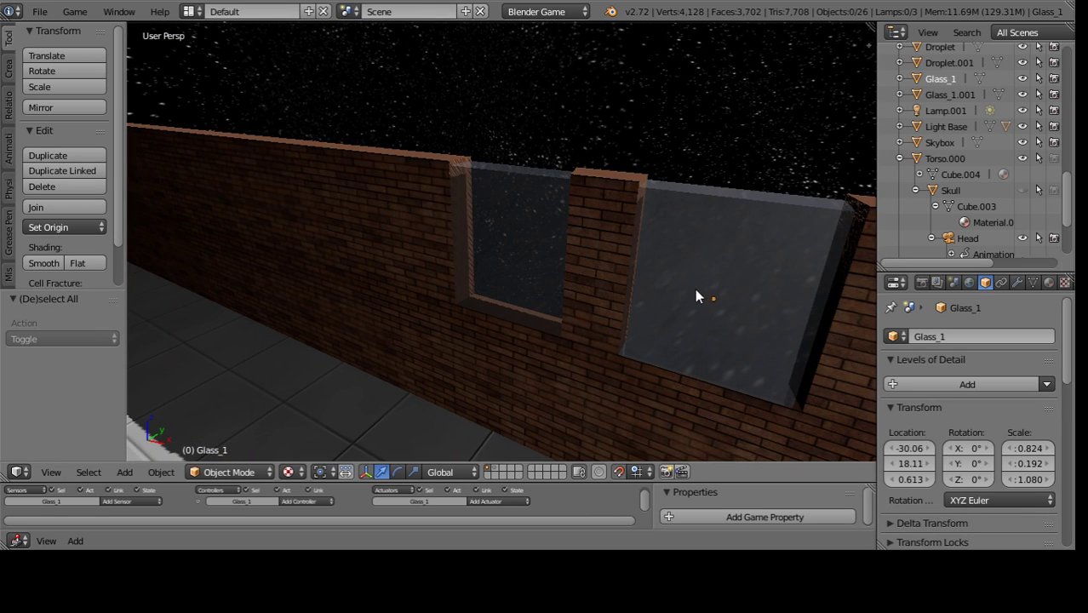
key("p")
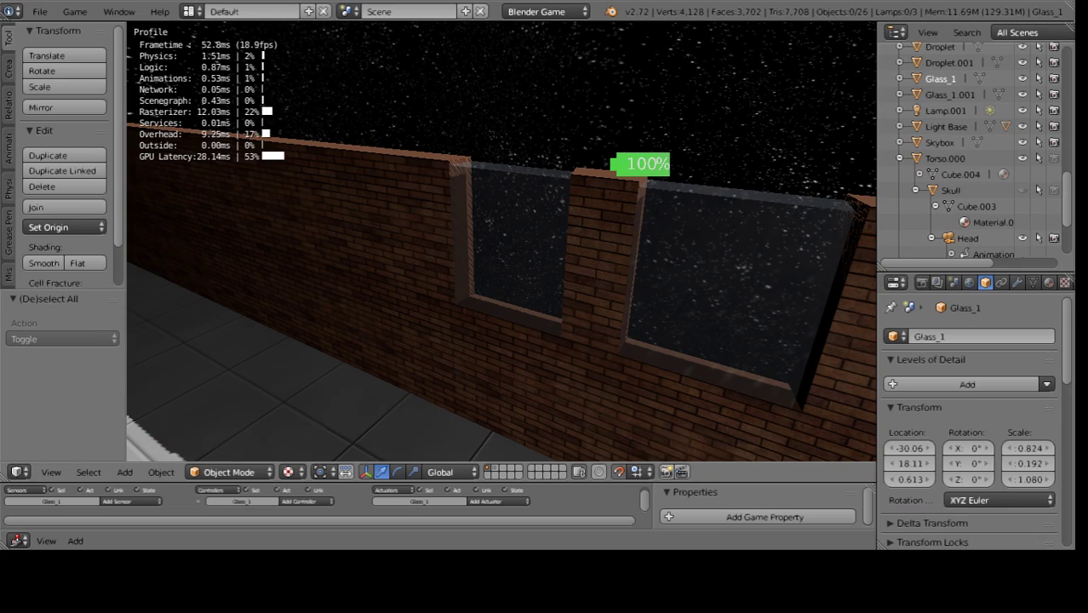
key("Escape")
mouse_move(431, 254)
middle_mouse_down()
mouse_move(408, 254)
mouse_move(430, 265)
mouse_move(347, 306)
mouse_move(151, 261)
mouse_move(314, 330)
mouse_move(424, 287)
middle_mouse_up()
scroll(383, 170, "down", 5)
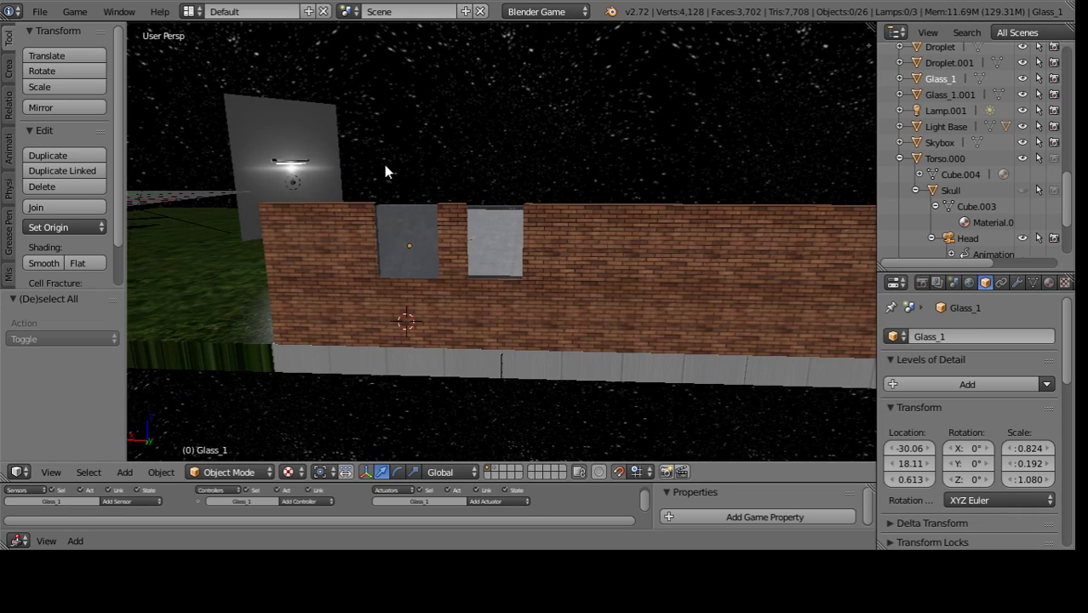
mouse_move(383, 171)
middle_mouse_down()
mouse_move(279, 199)
mouse_move(219, 199)
mouse_move(305, 204)
mouse_move(219, 205)
middle_mouse_up()
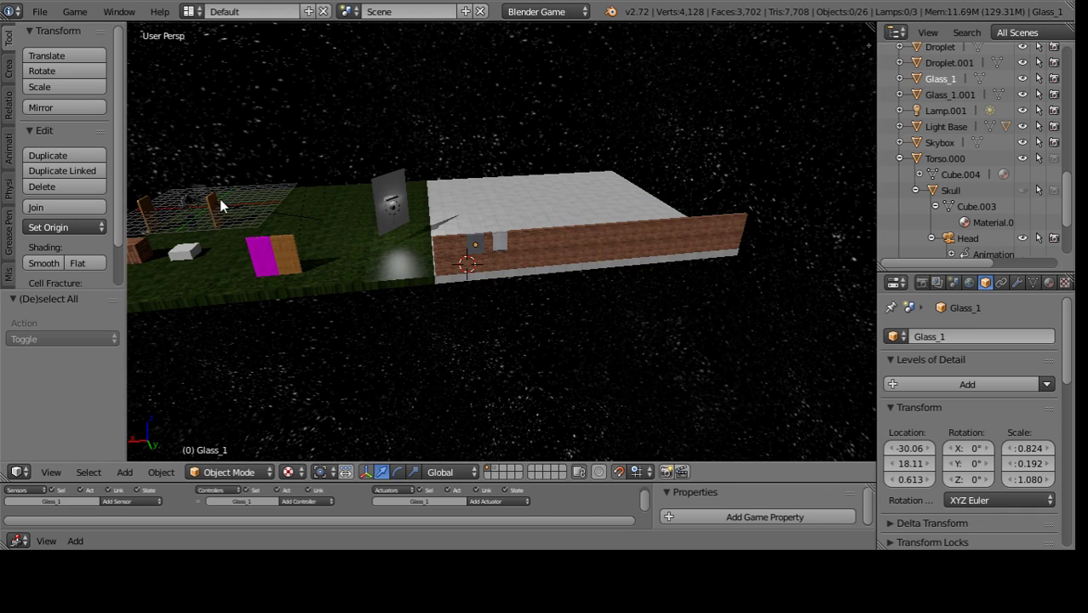
- Paste a copy of grid window Cube.015 and move it along X and Y into the wall
scroll(221, 200, "down", 2)
right_click(249, 196)
right_click(247, 201)
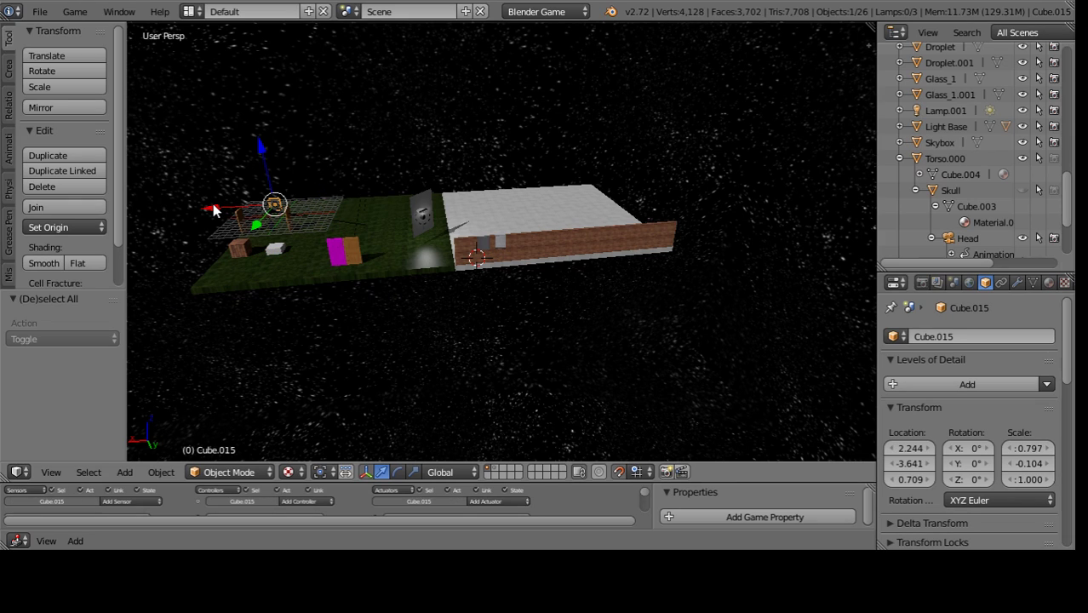
key("ctrl+v")
key("g")
key("x")
left_click(455, 228)
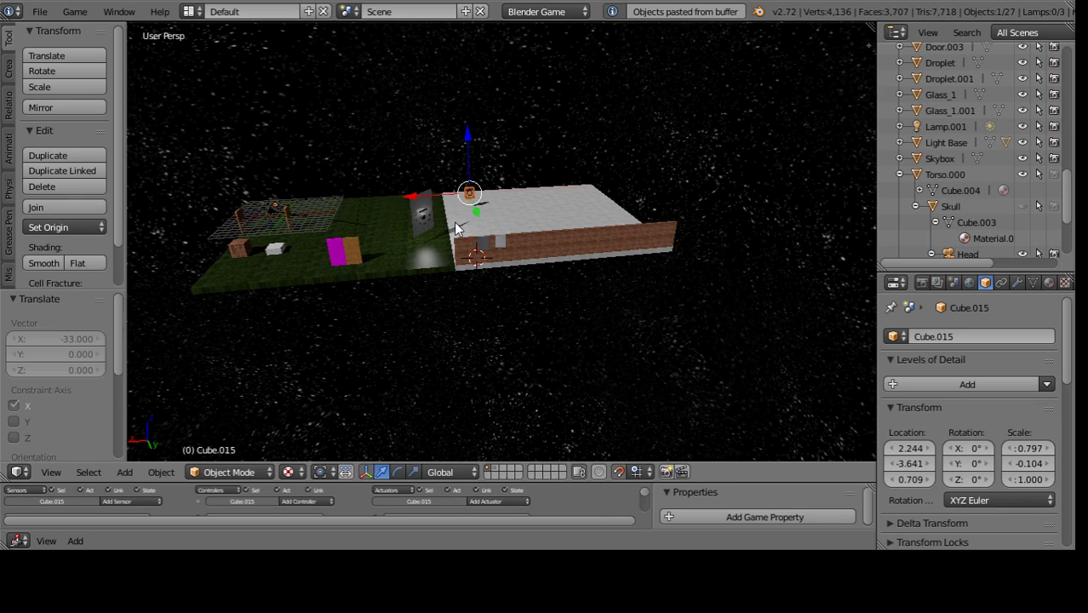
scroll(455, 228, "up", 2)
key("g")
key("y")
left_click(479, 269)
key("KP_Decimal")
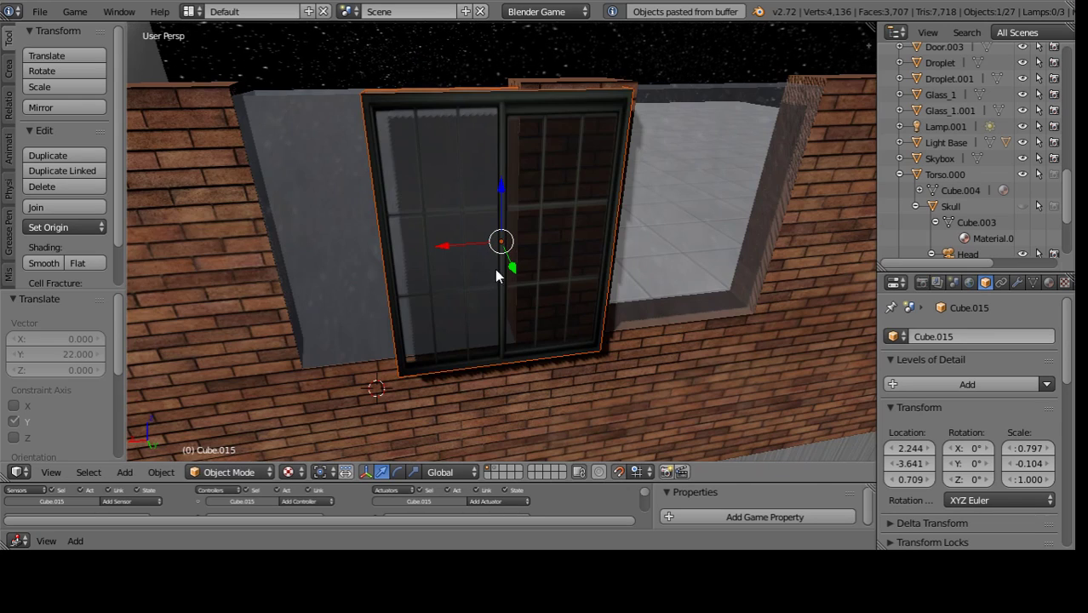
- Shift the framed window Cube.002 by -0.3 along X
right_click(495, 269)
scroll(476, 247, "down", 3)
key("g")
key("x")
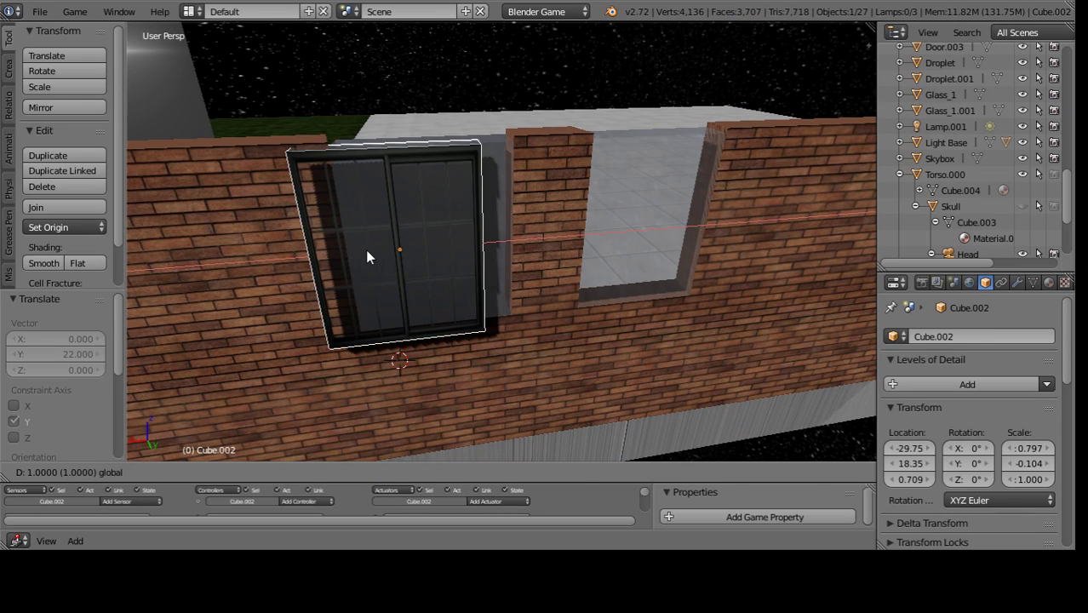
left_click(363, 247)
type("gx")
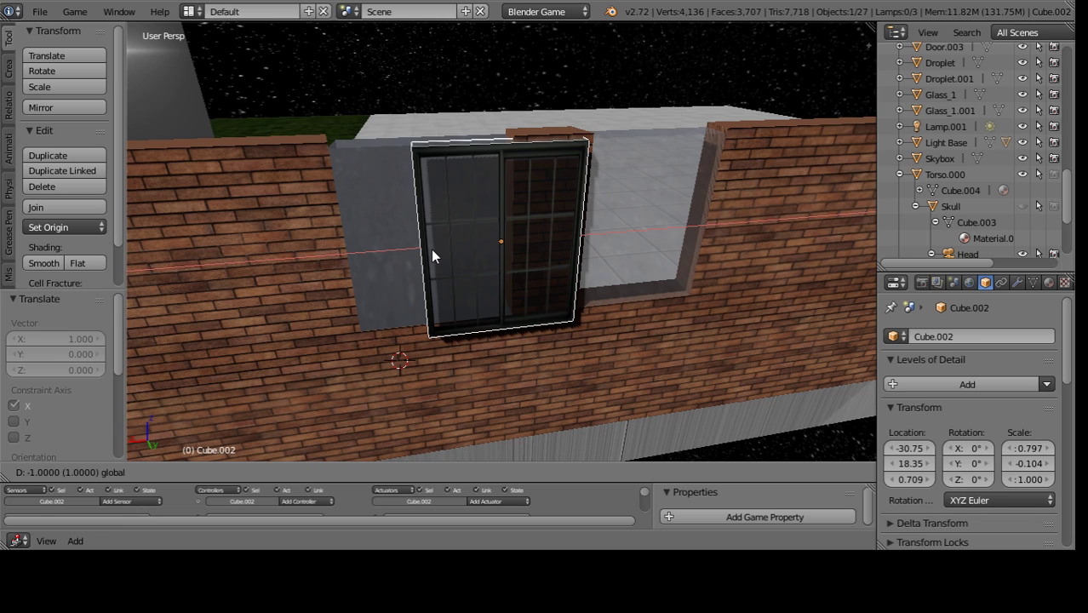
type("0.3")
type("-")
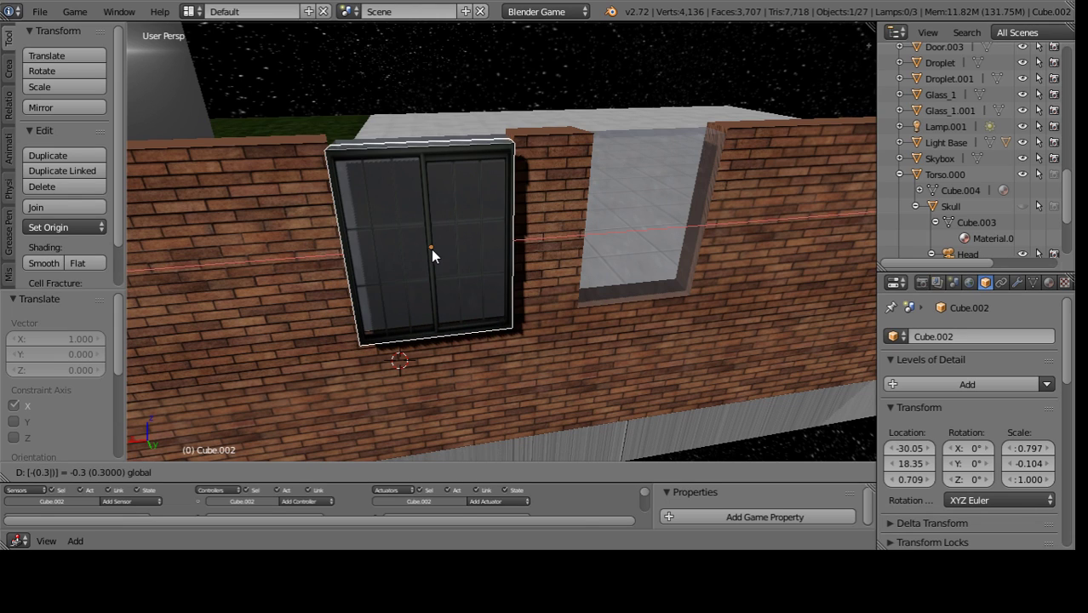
key("Return")
middle_click_drag(465, 227, 603, 274)
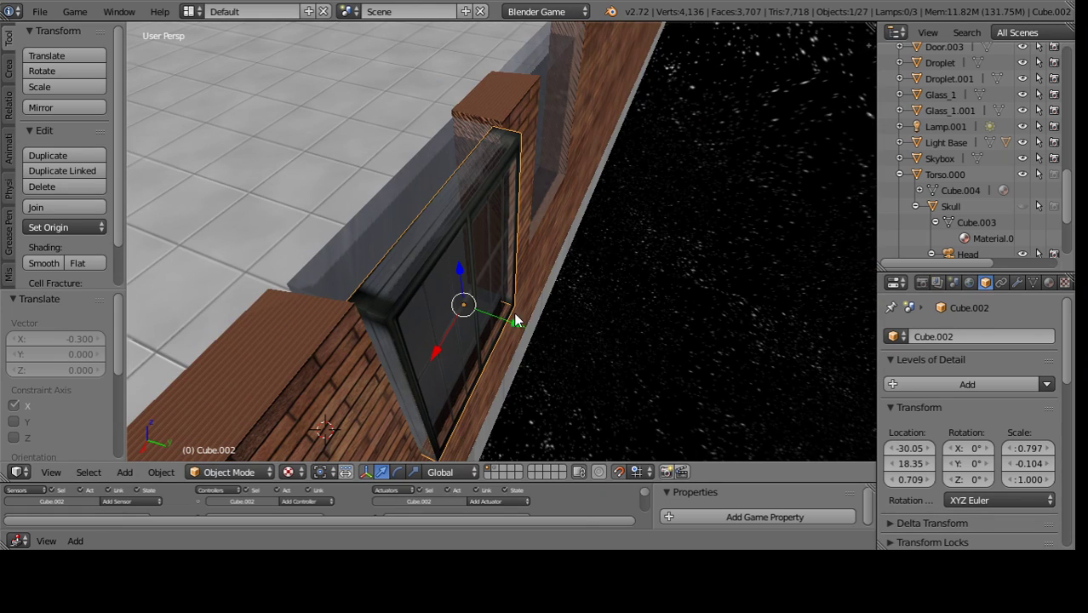
- Shift Cube.002 by -0.24 along Y
key("g")
key("y")
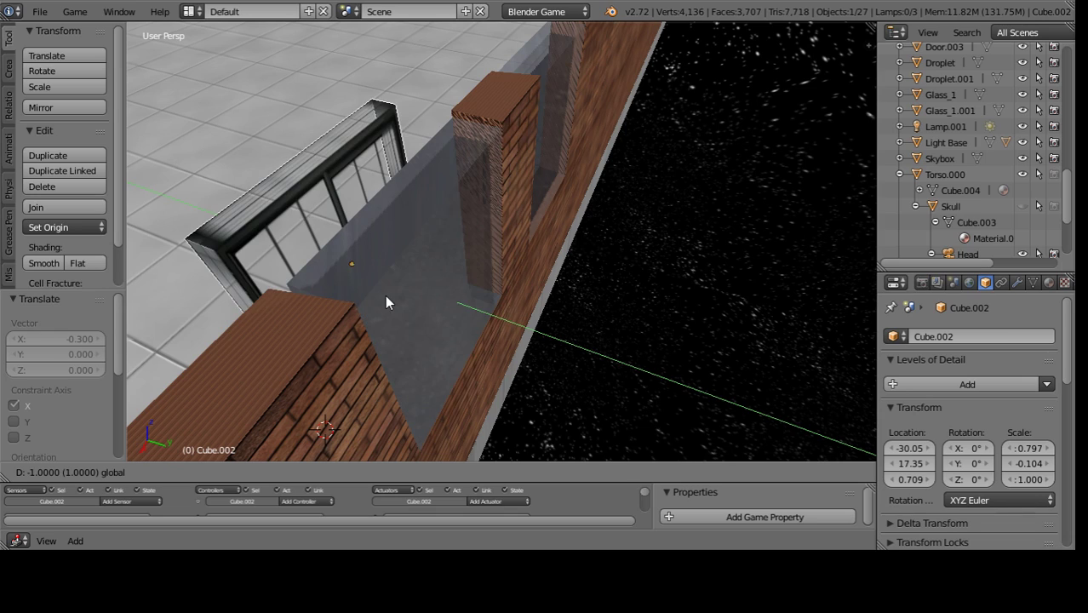
type("-0.")
type("3")
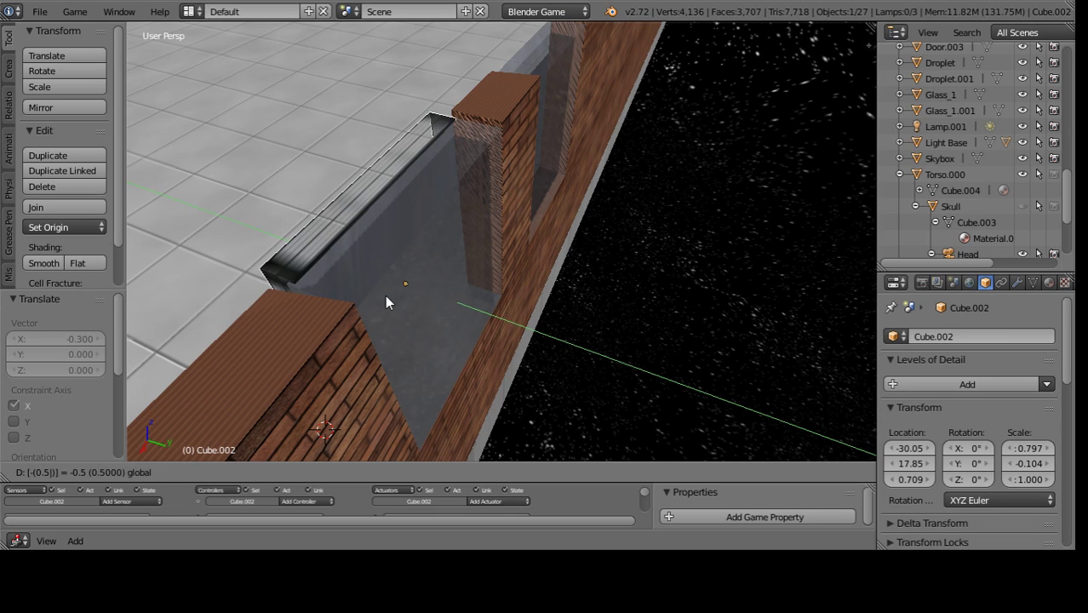
key("BackSpace")
type("2")
key("BackSpace")
type("2")
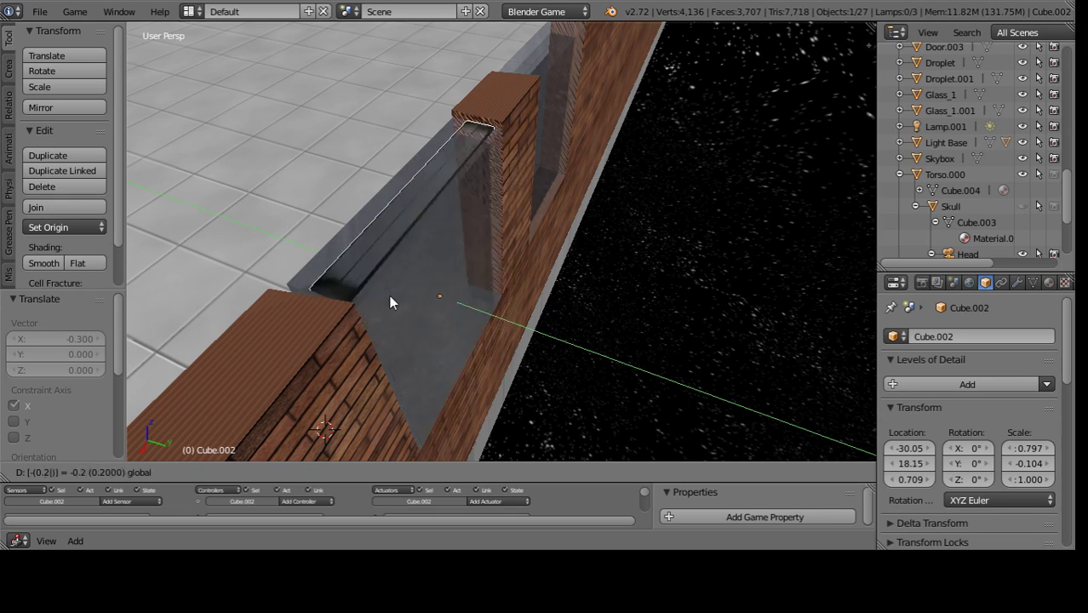
type("3")
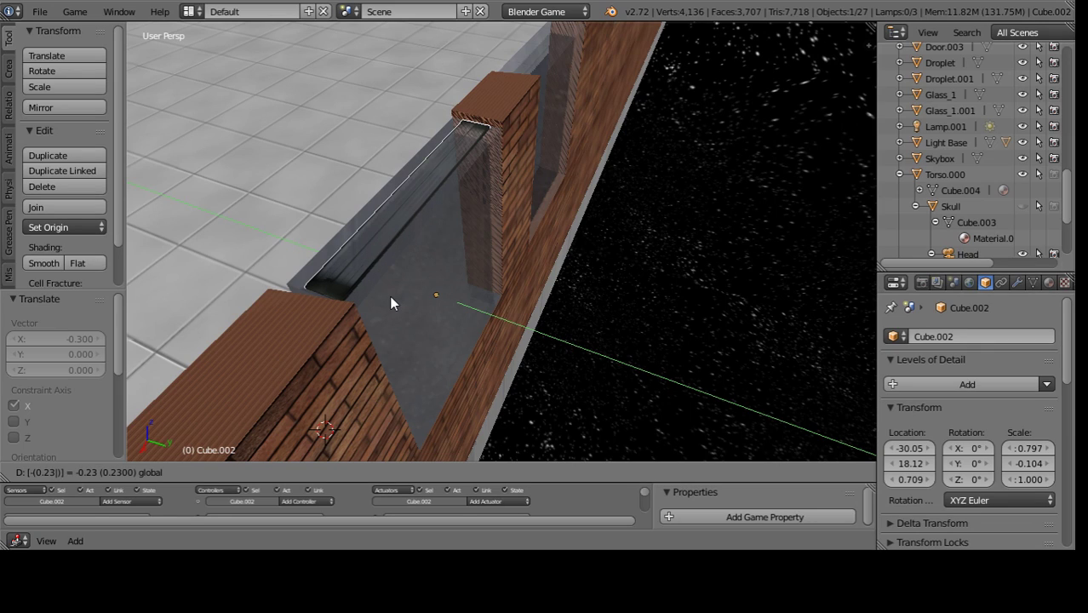
key("BackSpace")
type("4")
key("Return")
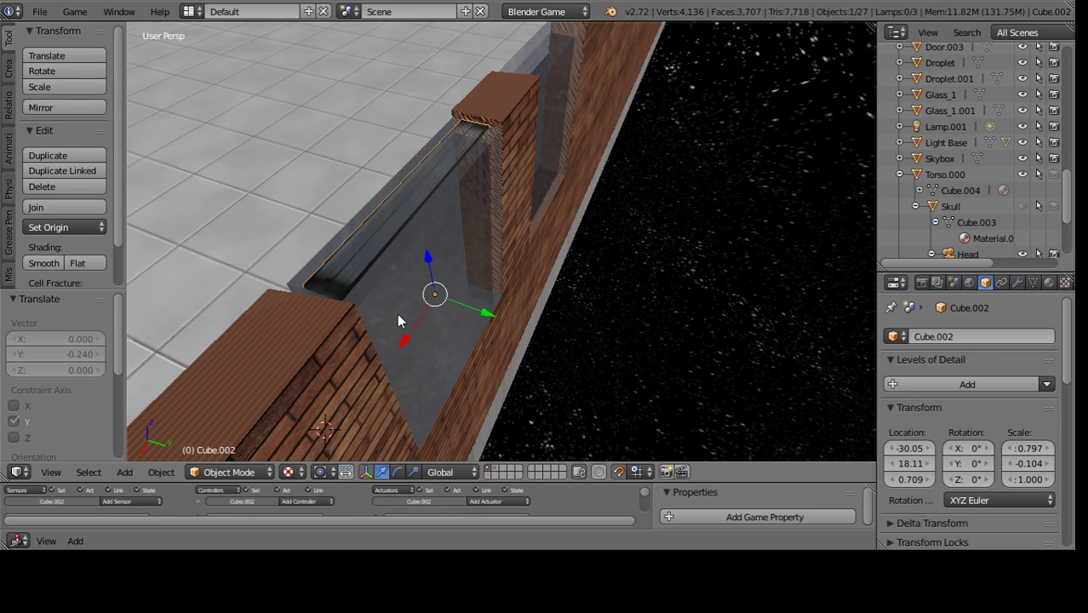
- Turn on the move manipulator and scale Cube.002 by 2 along Y
left_click(413, 471)
middle_click_drag(417, 400, 473, 273)
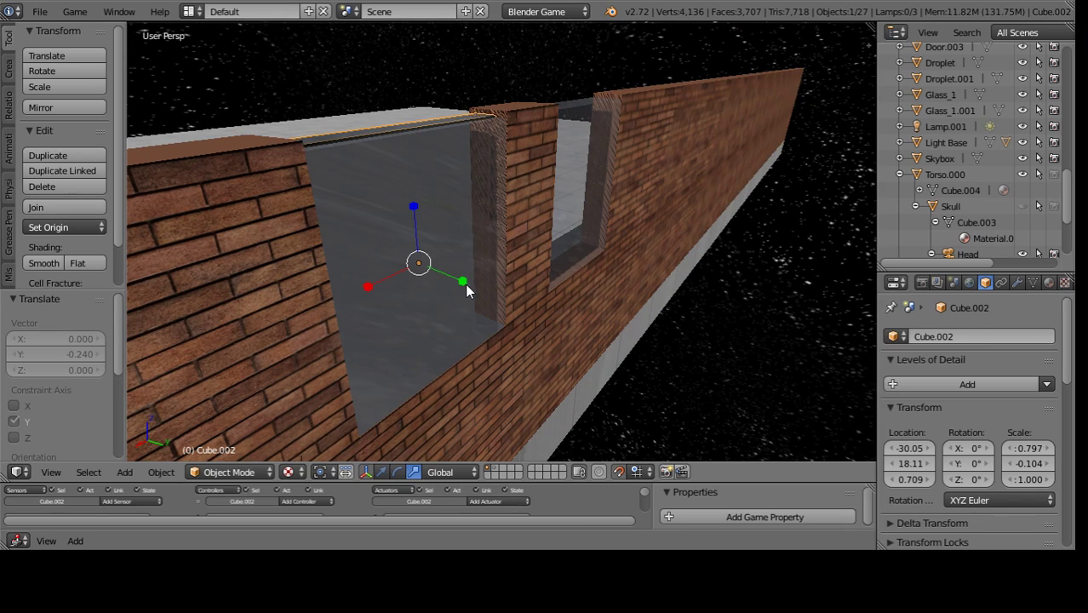
type("sy2")
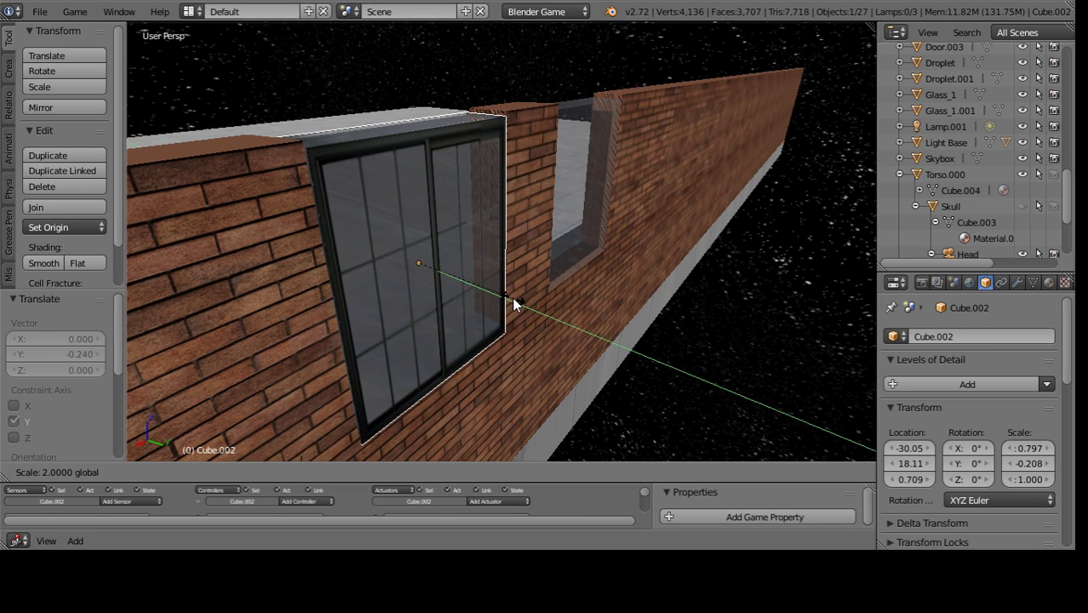
- Scale the window frame's depth by 1.9 along Y
key("BackSpace")
type("1.9")
key("Return")
mouse_move(505, 296)
middle_mouse_down()
mouse_move(726, 282)
mouse_move(622, 340)
mouse_move(644, 340)
middle_mouse_up()
- Try Y scales of 1.5 and 3.5 on the frame, cancelling both
type("sy")
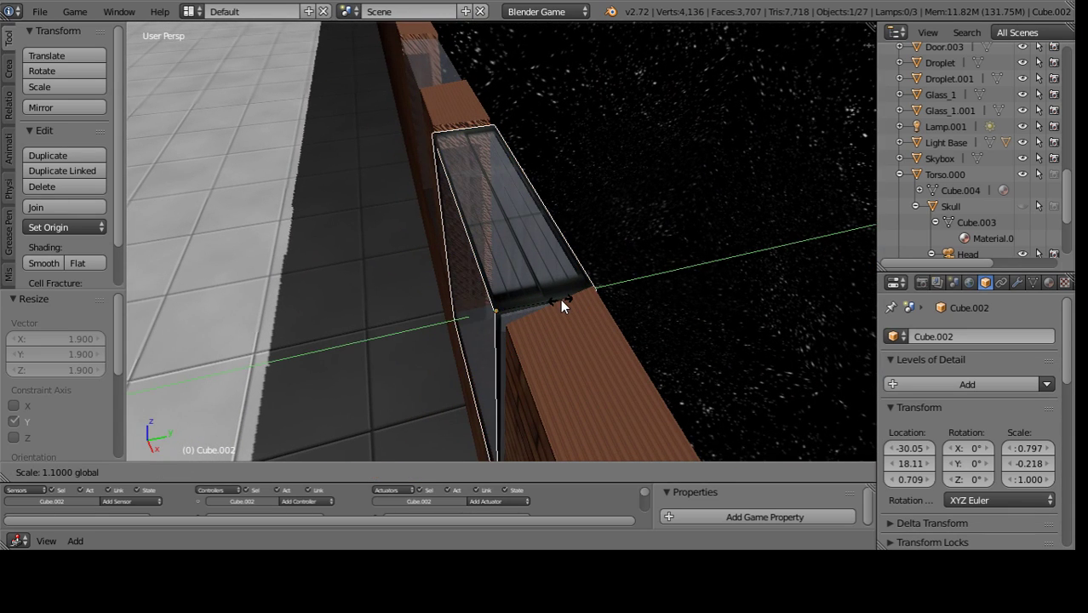
type("1.5")
key("Escape")
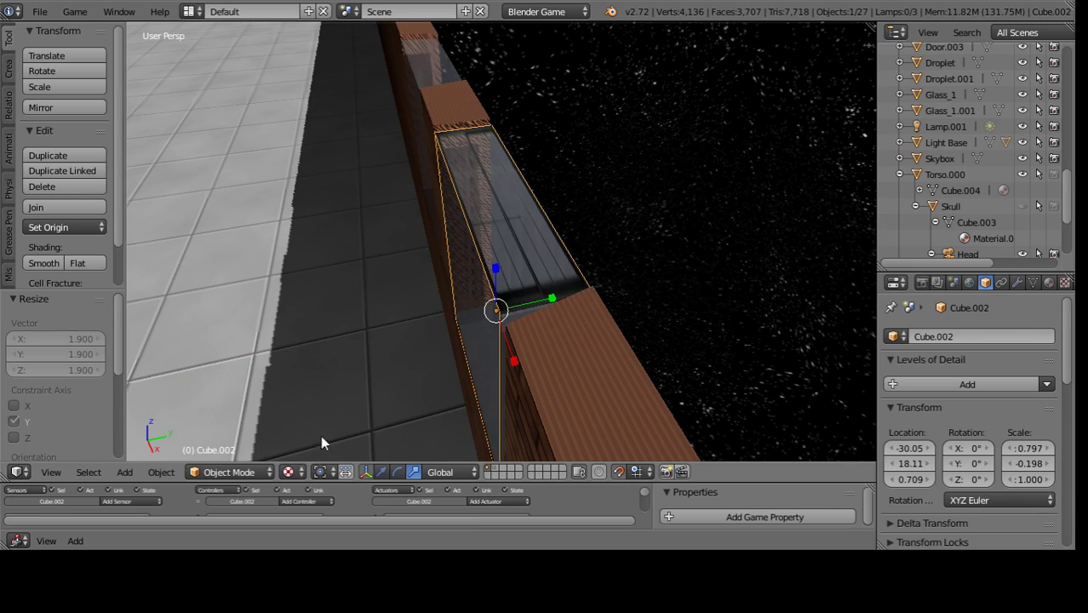
middle_click_drag(320, 435, 479, 363)
type("sy")
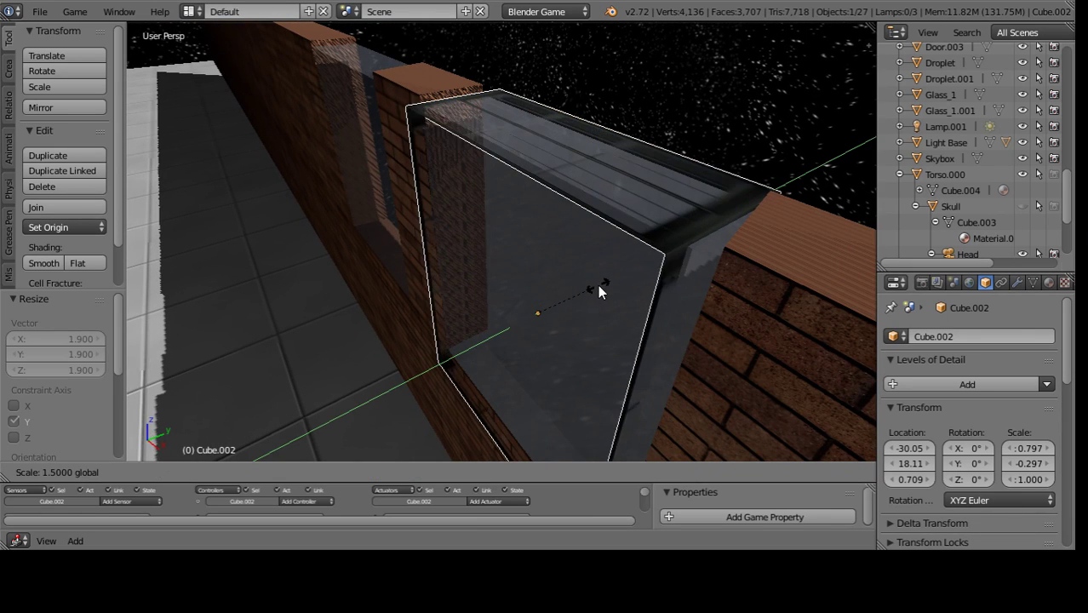
type("3.5")
key("Escape")
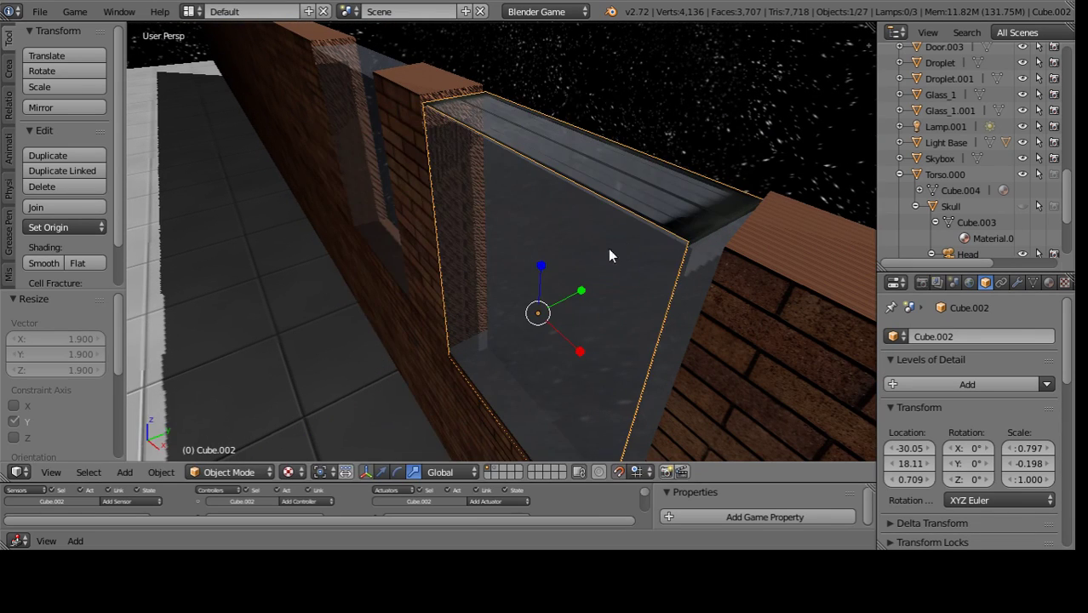
- Inspect the frame's top and front faces in Edit Mode, then return to Object Mode
key("Tab")
right_click(648, 222)
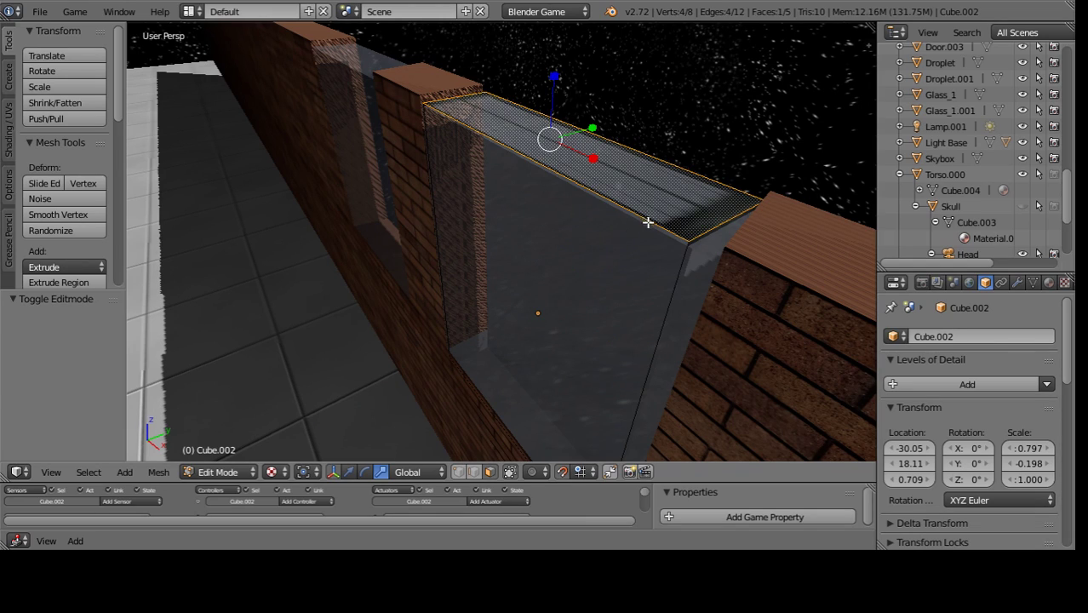
left_click(507, 472)
right_click(532, 303)
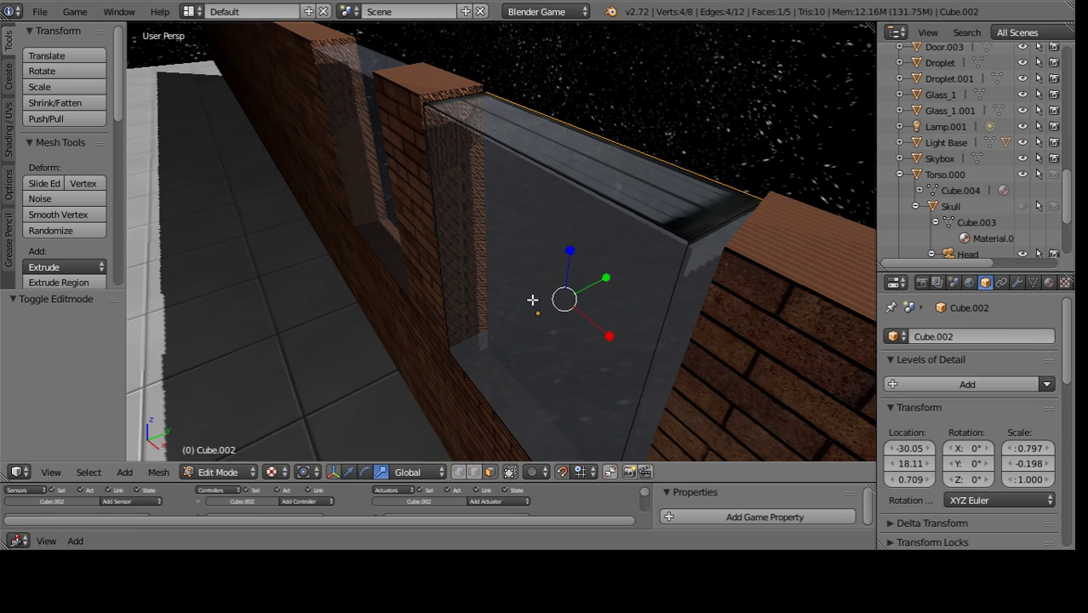
middle_click_drag(537, 316, 403, 324)
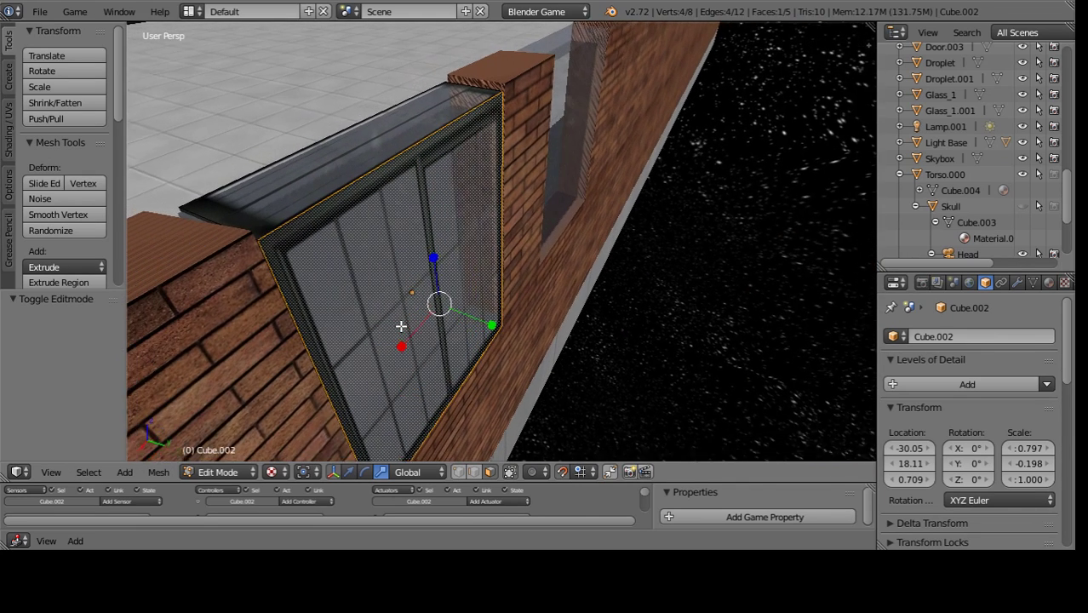
key("Tab")
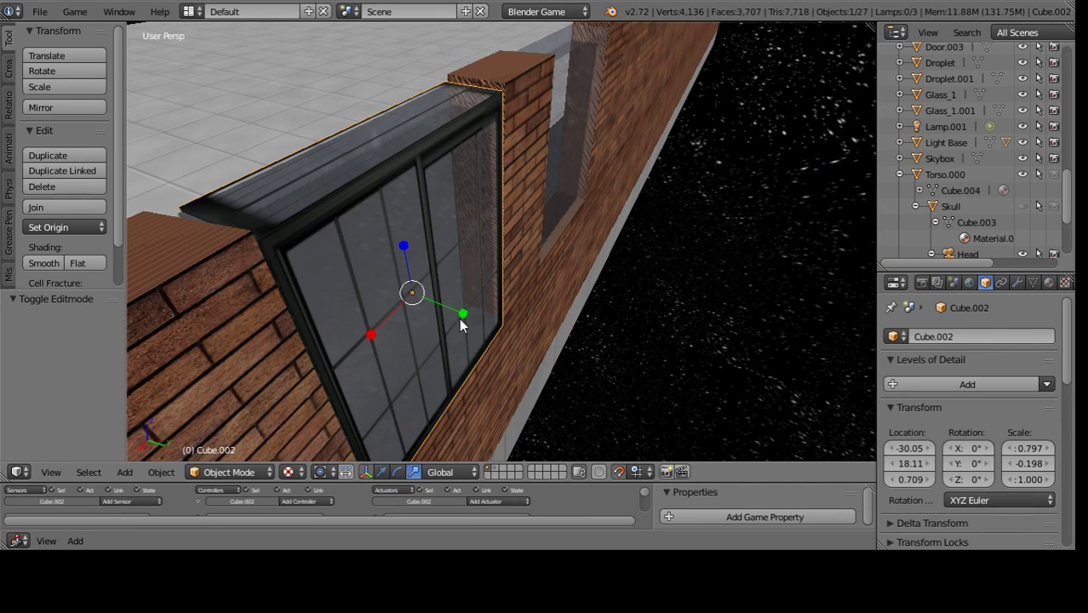
- Rescale the frame along Y, then turn it about 185° around Z with the rotate gizmo
key("s")
key("y")
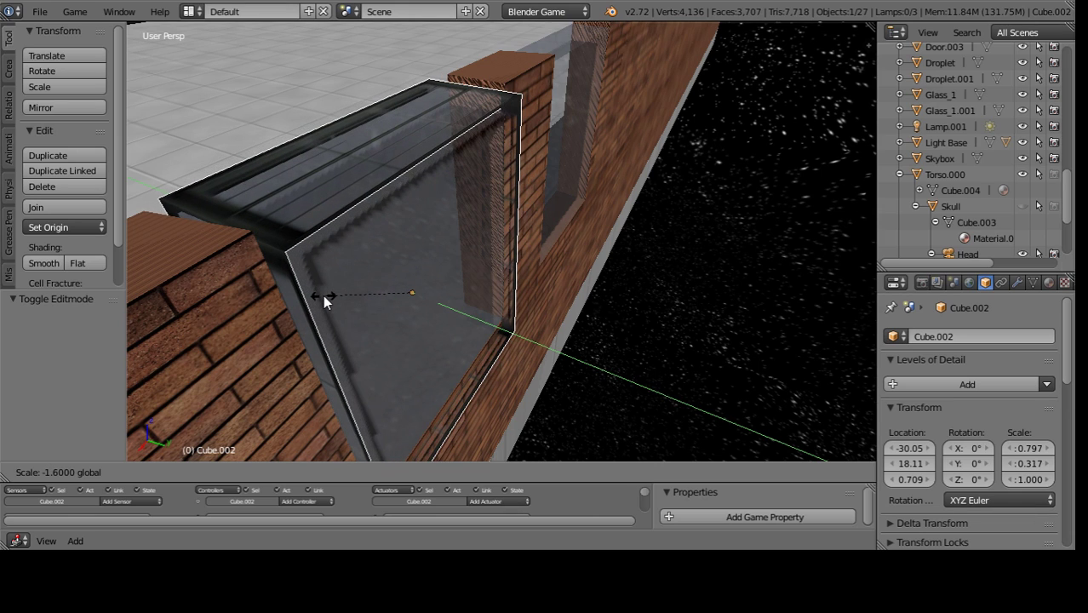
left_click(323, 294)
mouse_move(323, 294)
middle_mouse_down()
mouse_move(389, 292)
mouse_move(470, 350)
middle_mouse_up()
left_click(397, 472)
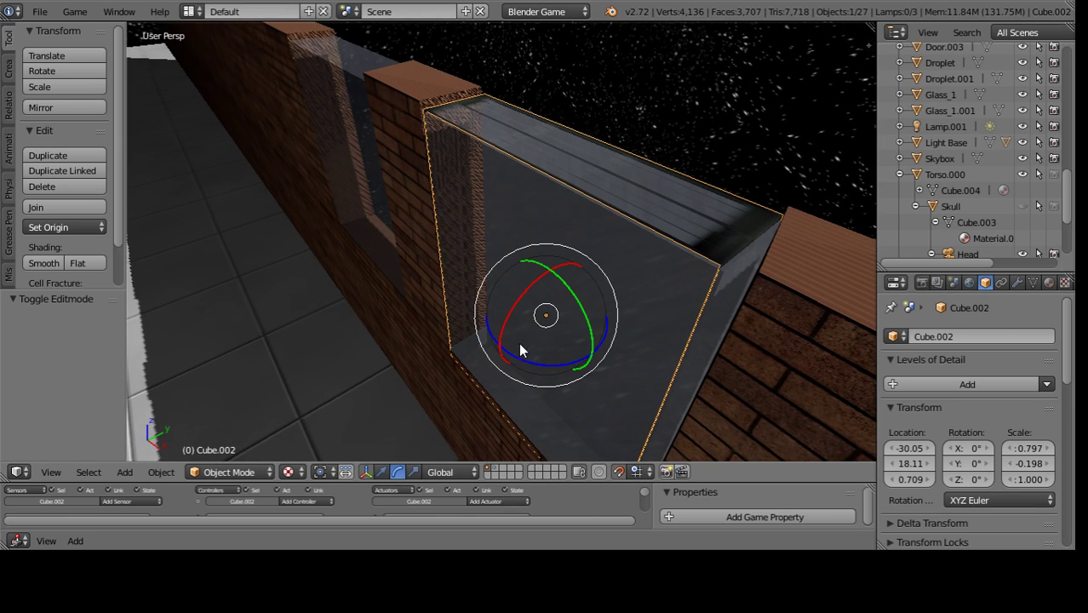
left_click_drag(524, 361, 571, 271)
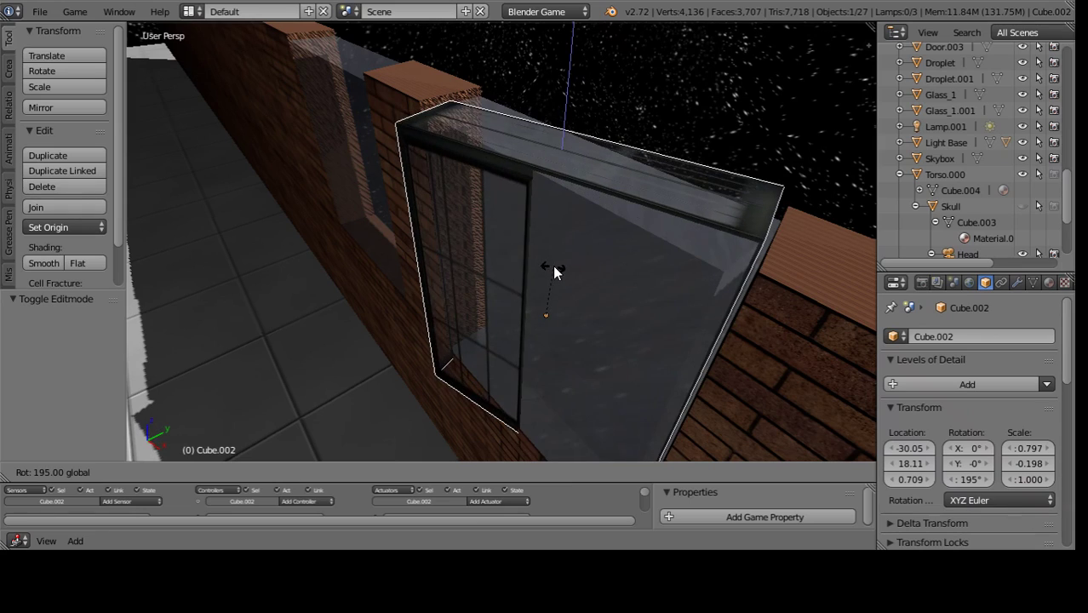
left_click_drag(571, 271, 561, 272)
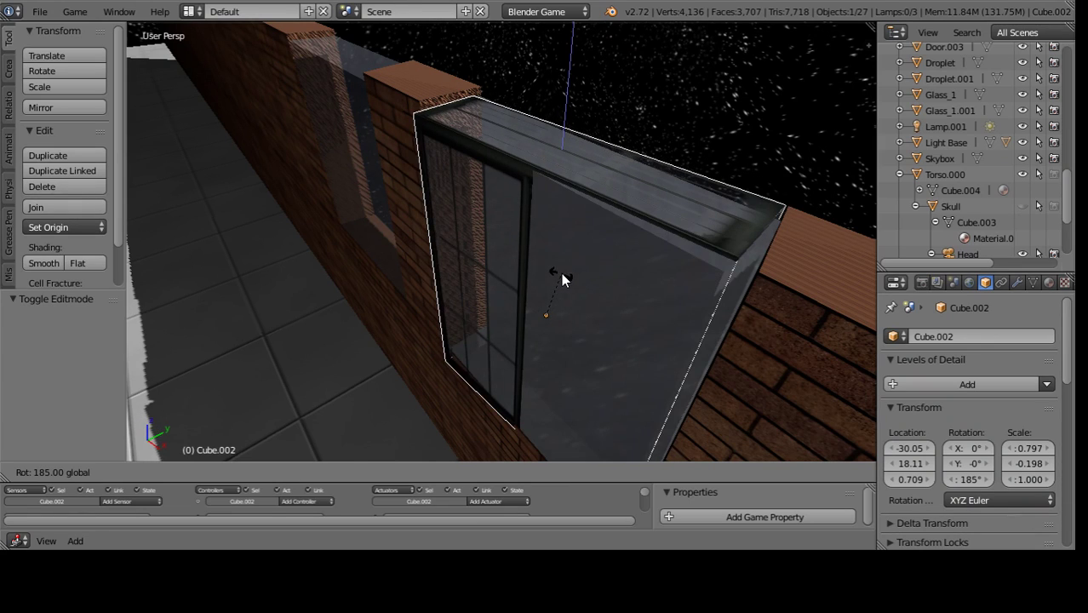
- Correct the frame's Z rotation by -5° to exactly 180° and add Glass_1 to the selection
key("r")
key("y")
right_click(561, 273)
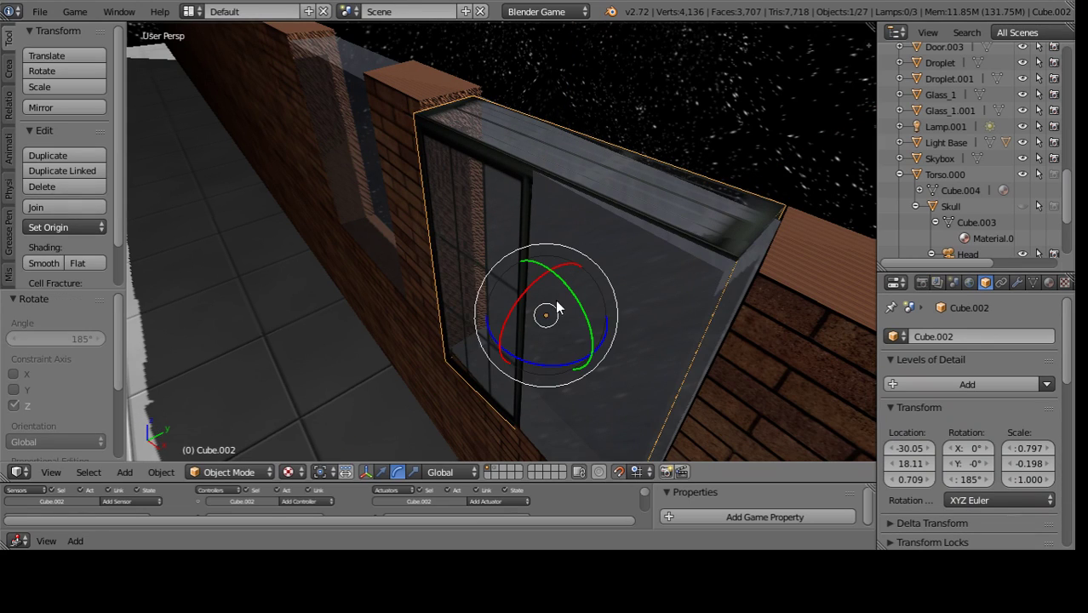
key("r")
key("z")
left_click(528, 366)
mouse_move(528, 366)
middle_mouse_down()
mouse_move(627, 318)
mouse_move(518, 311)
mouse_move(544, 381)
mouse_move(606, 421)
mouse_move(521, 380)
mouse_move(539, 297)
middle_mouse_up()
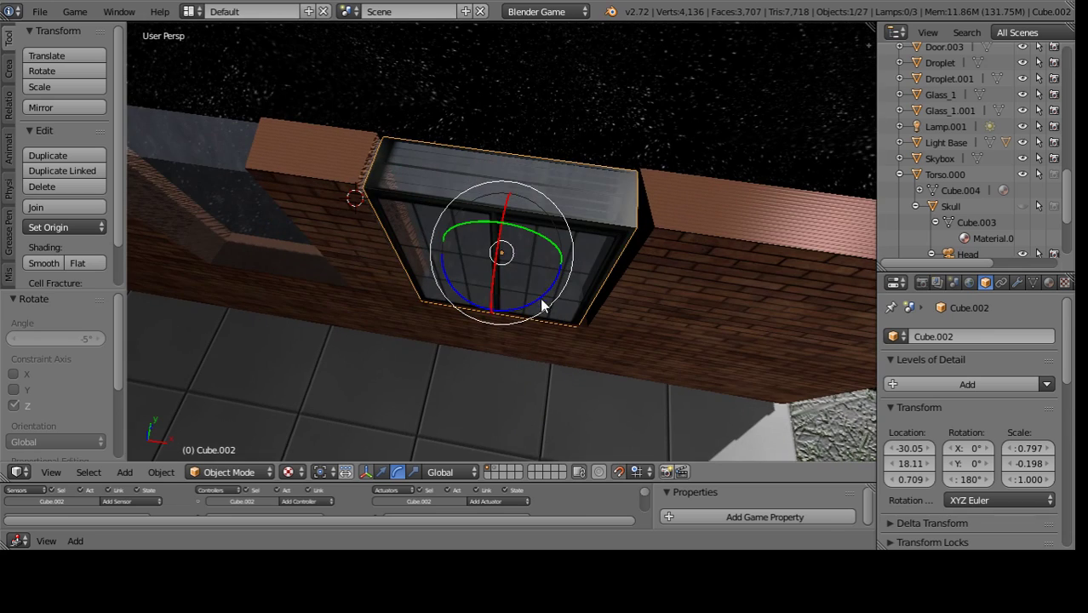
right_click(505, 298, "shift")
left_click(414, 472)
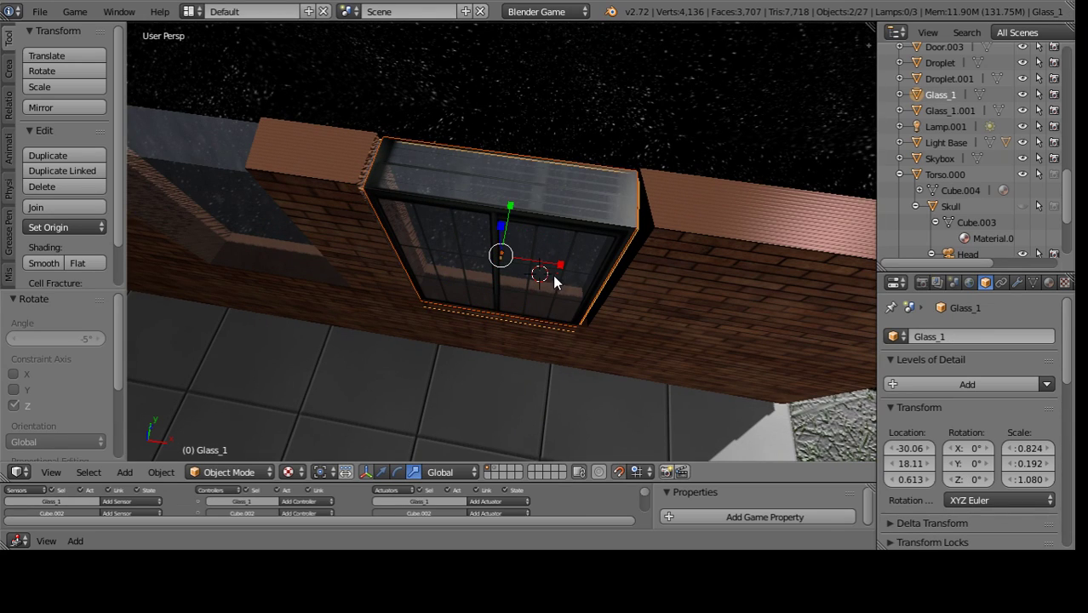
- Scale the window frame and Glass_1 by 1.05 along X
key("s")
key("x")
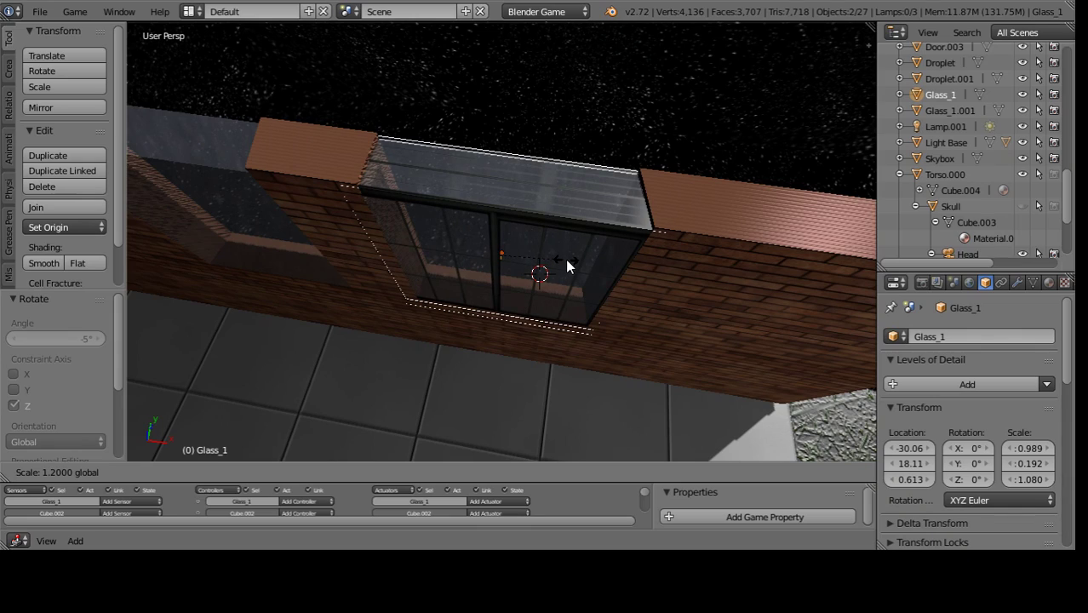
type("1.1")
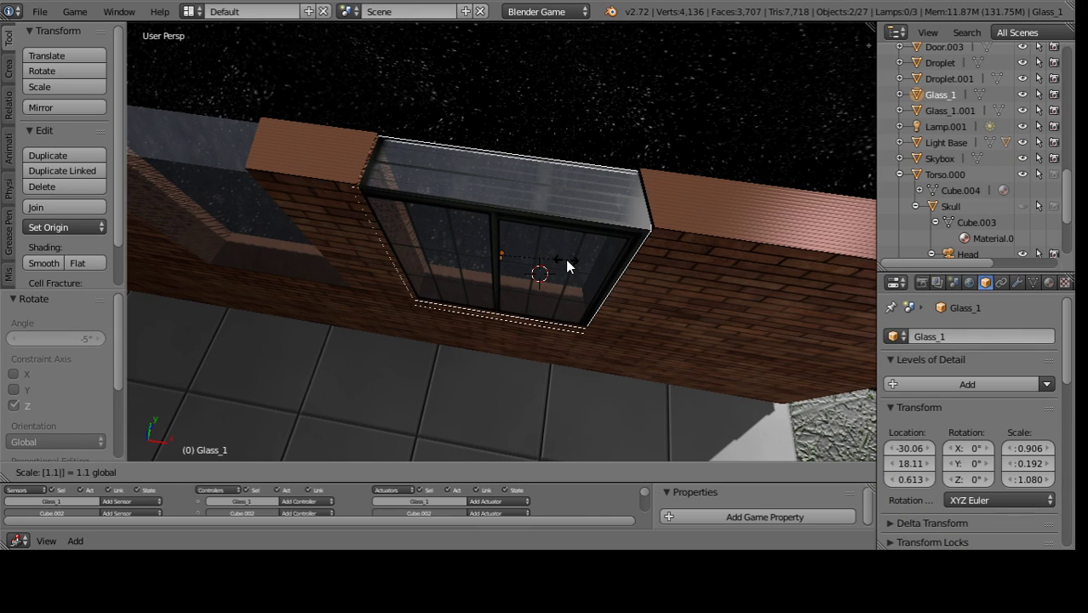
key("BackSpace")
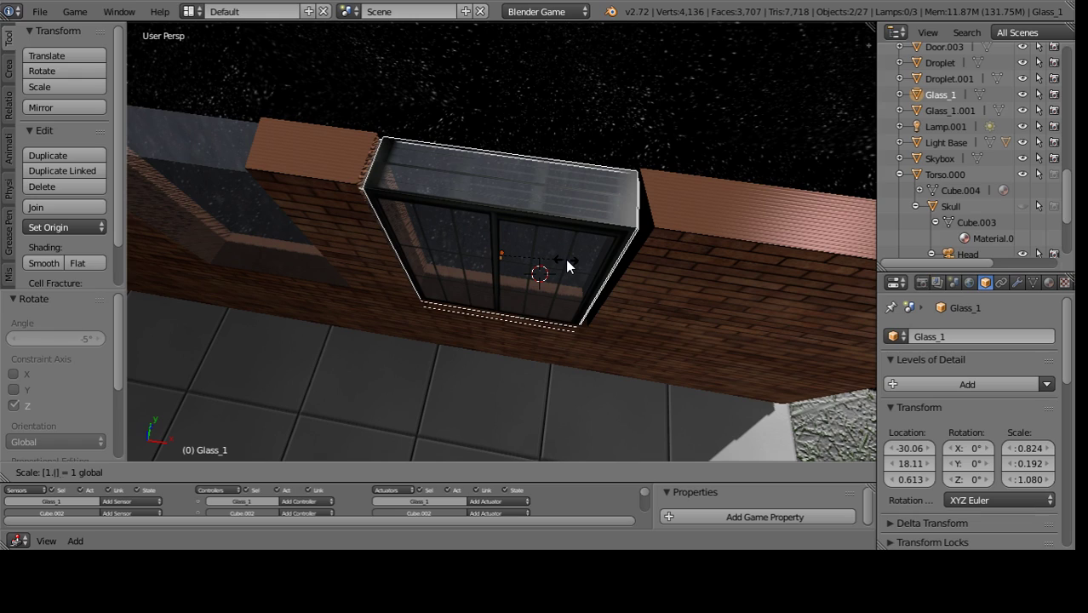
type("05")
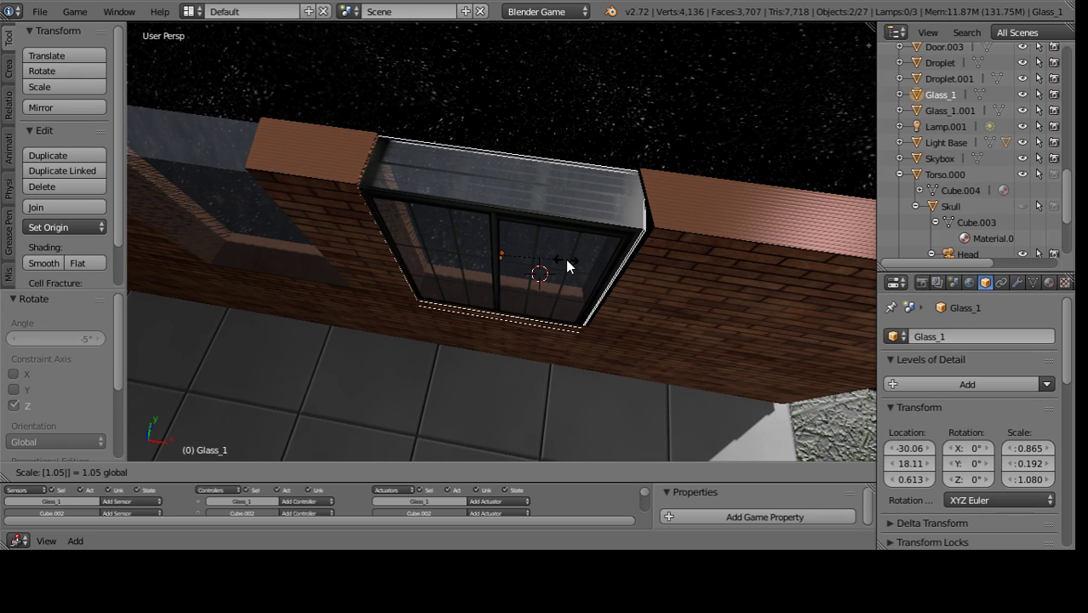
key("Return")
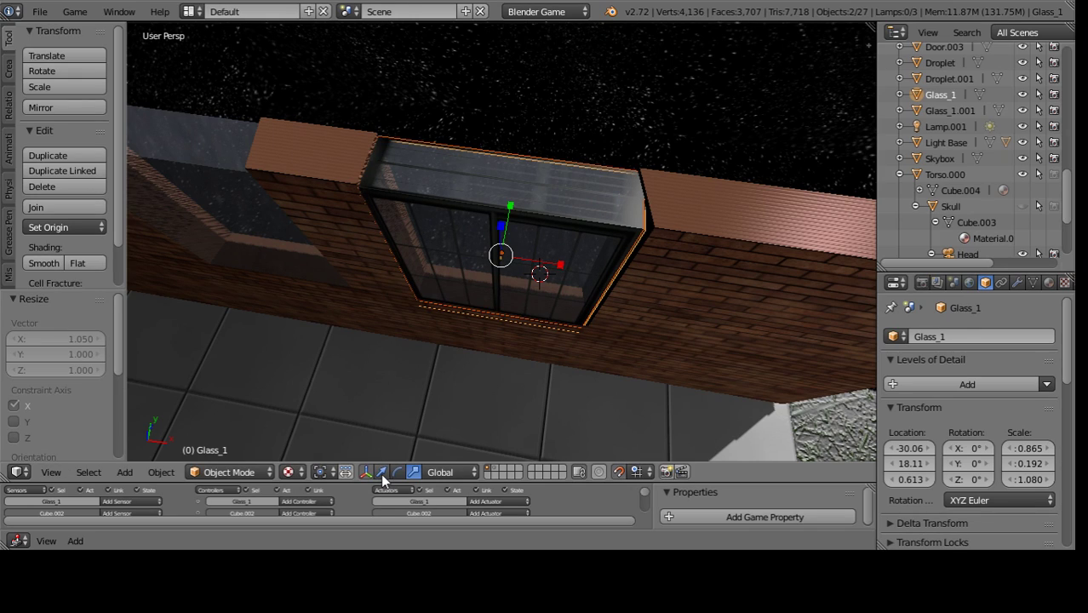
- Nudge the frame and glass slightly along X, then deselect everything
left_click(382, 473)
left_click_drag(560, 266, 565, 271)
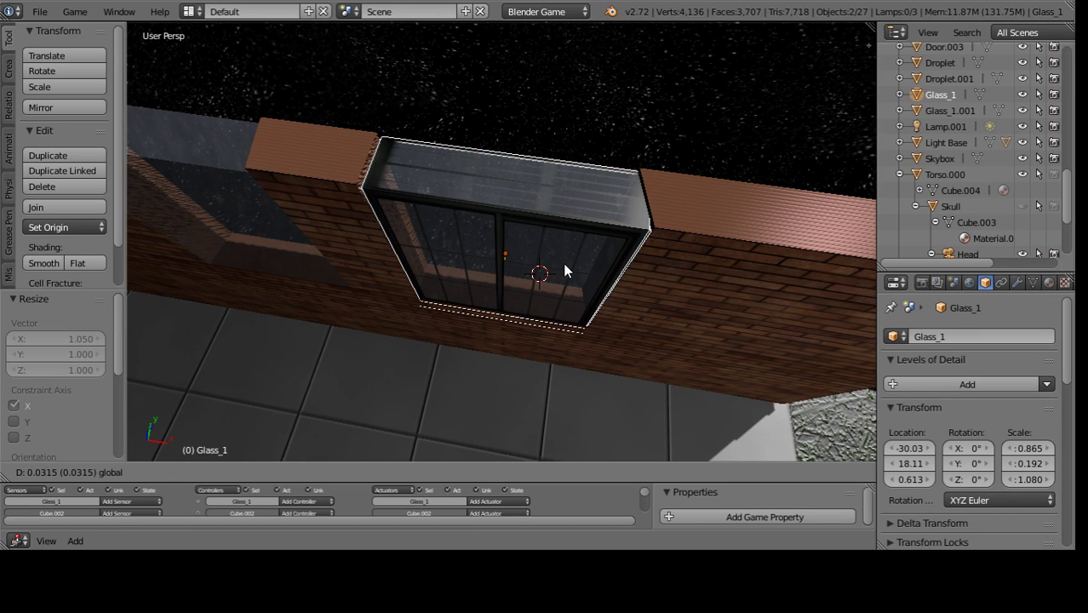
left_click(563, 263)
middle_click_drag(562, 263, 569, 210)
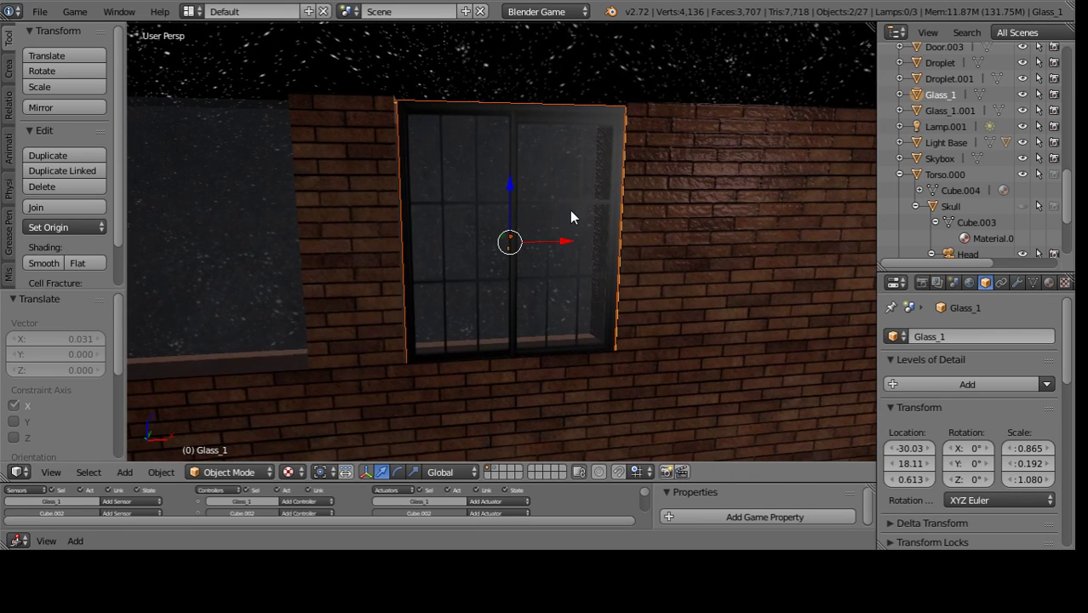
mouse_move(568, 254)
middle_mouse_down()
mouse_move(534, 256)
mouse_move(436, 312)
mouse_move(358, 326)
mouse_move(286, 308)
middle_mouse_up()
key("a")
- Copy and paste the window frame, shifting the copy 2 units left along X
scroll(493, 255, "down", 3)
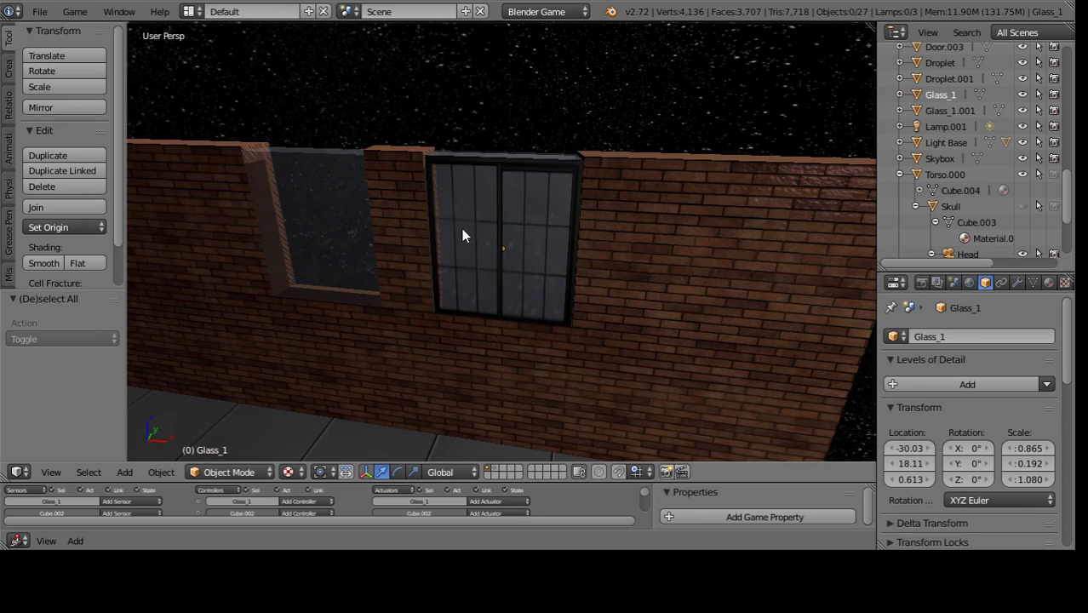
right_click(462, 228)
key("KP_Decimal")
key("ctrl+c")
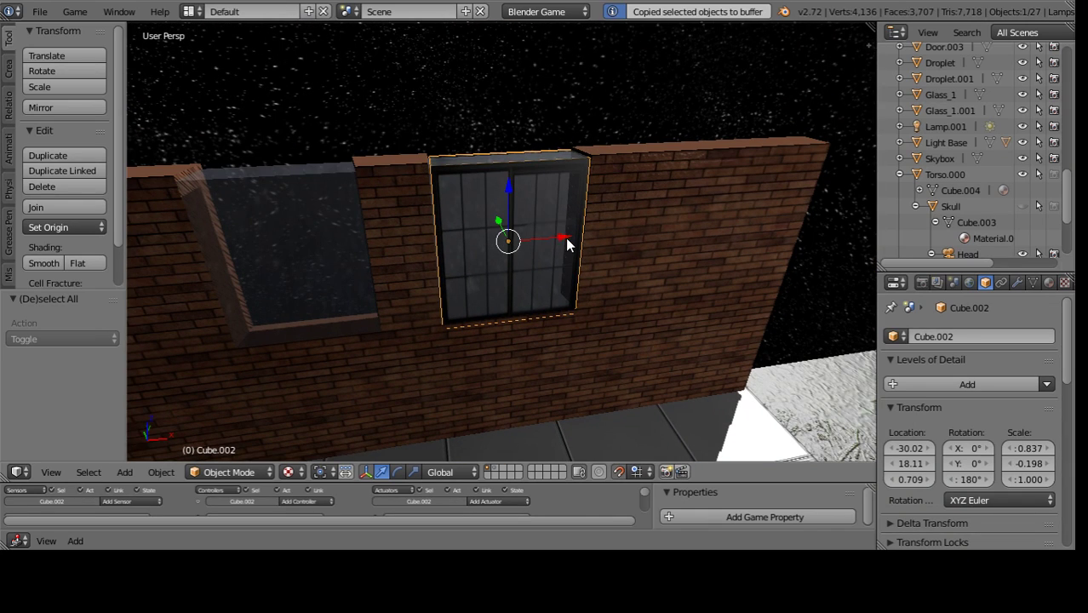
key("ctrl+v")
key("g")
key("x")
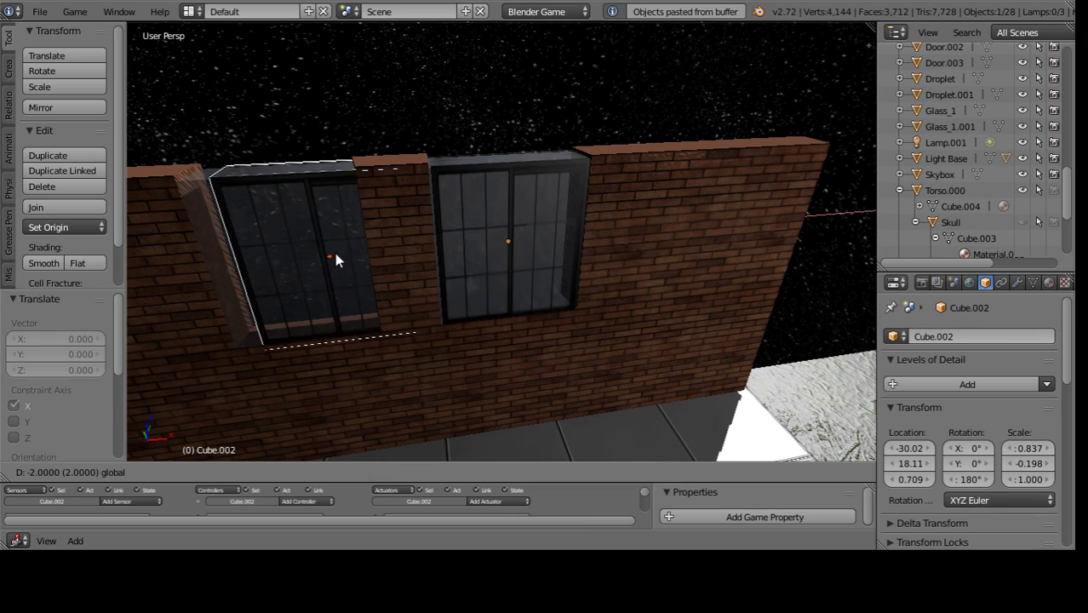
key("Return")
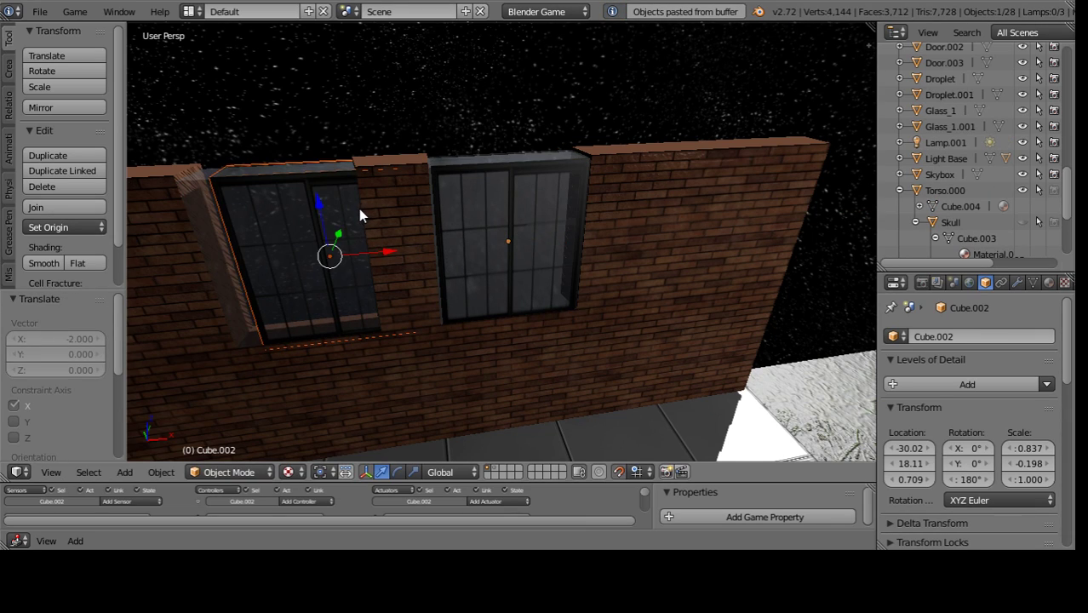
- Select the copy Cube.004 and move it a further 0.3 units left along X
right_click(359, 208)
right_click(341, 221)
left_click_drag(387, 261, 304, 258)
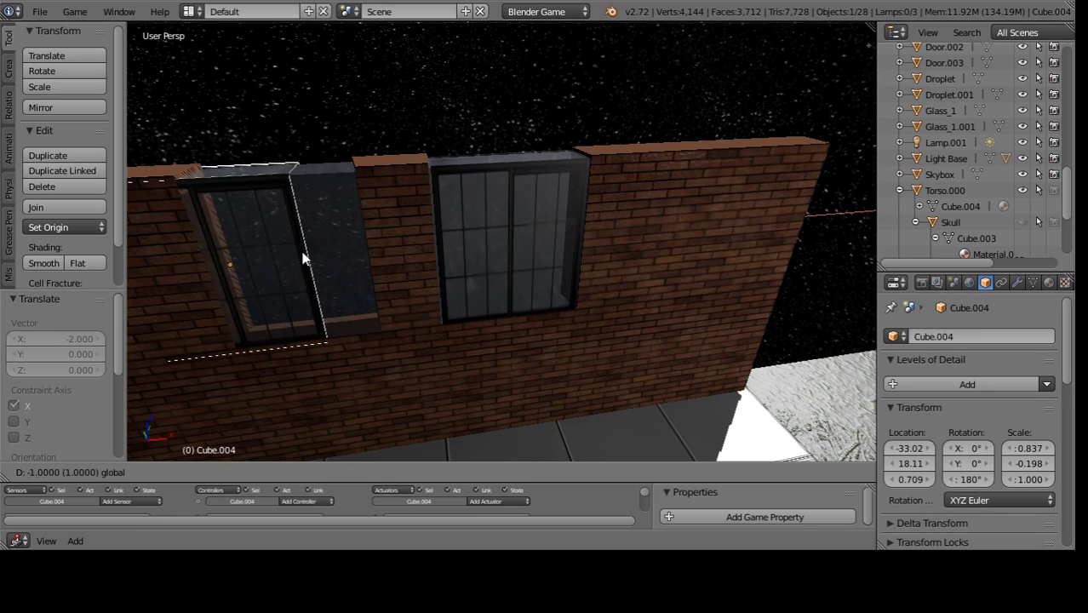
key("minus")
key("BackSpace")
key("minus")
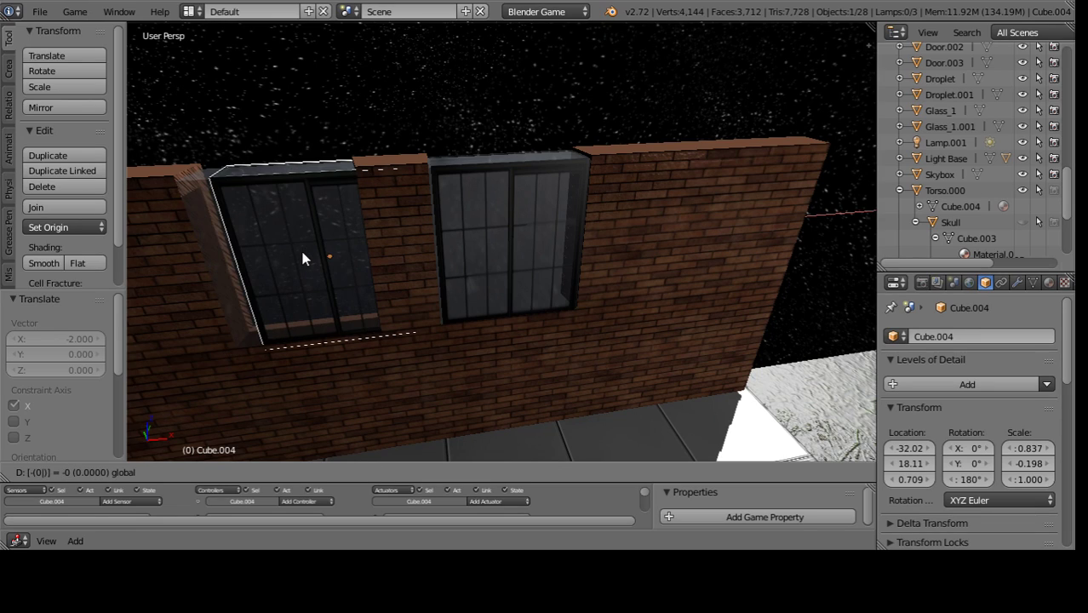
type("0.4")
key("BackSpace")
type("2")
key("BackSpace")
type("3")
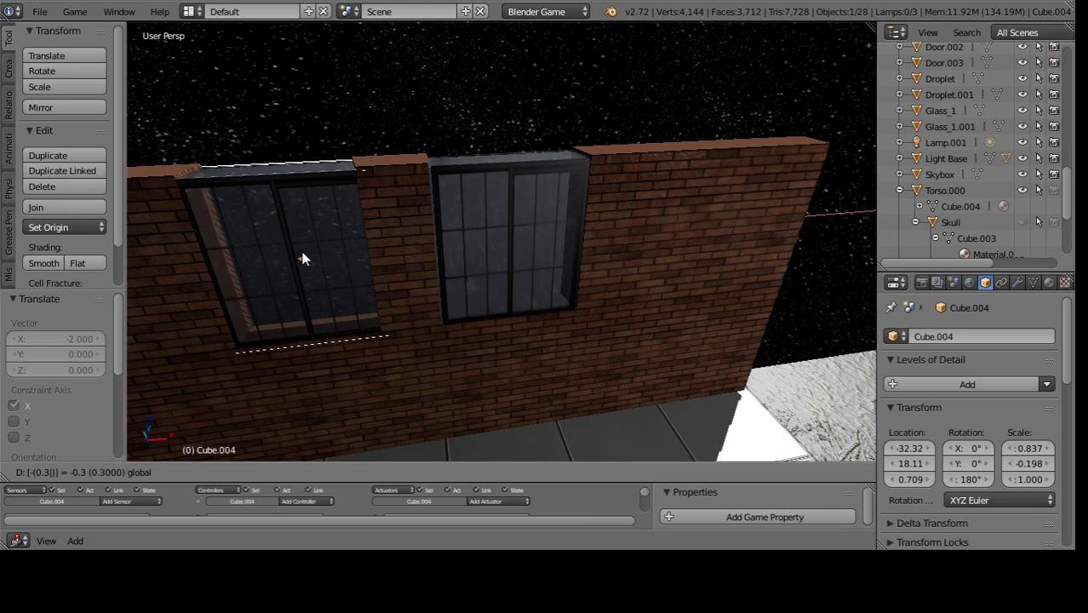
type("4")
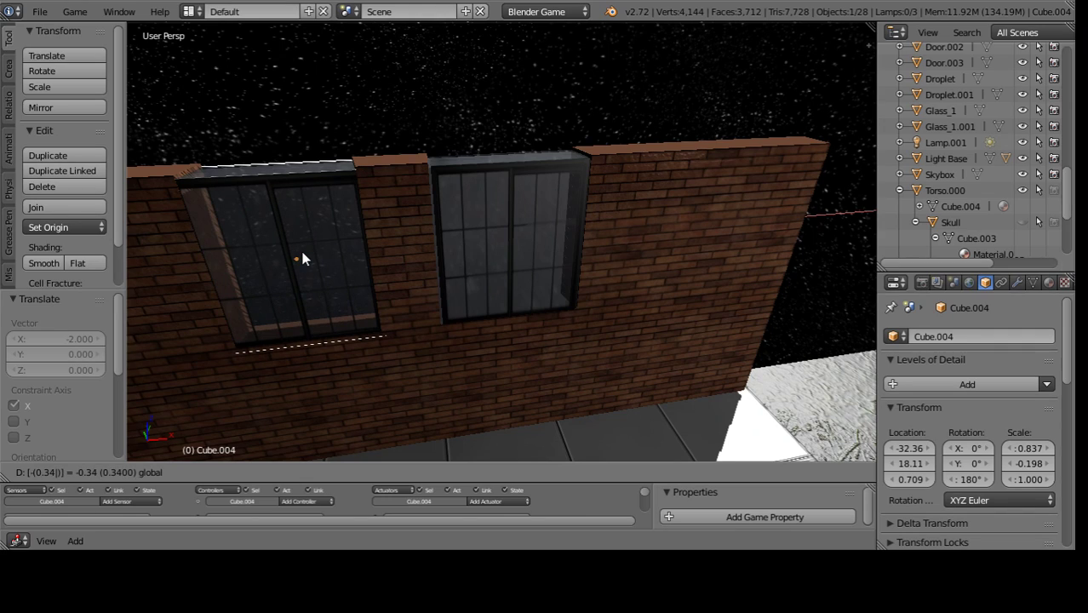
key("BackSpace")
key("Return")
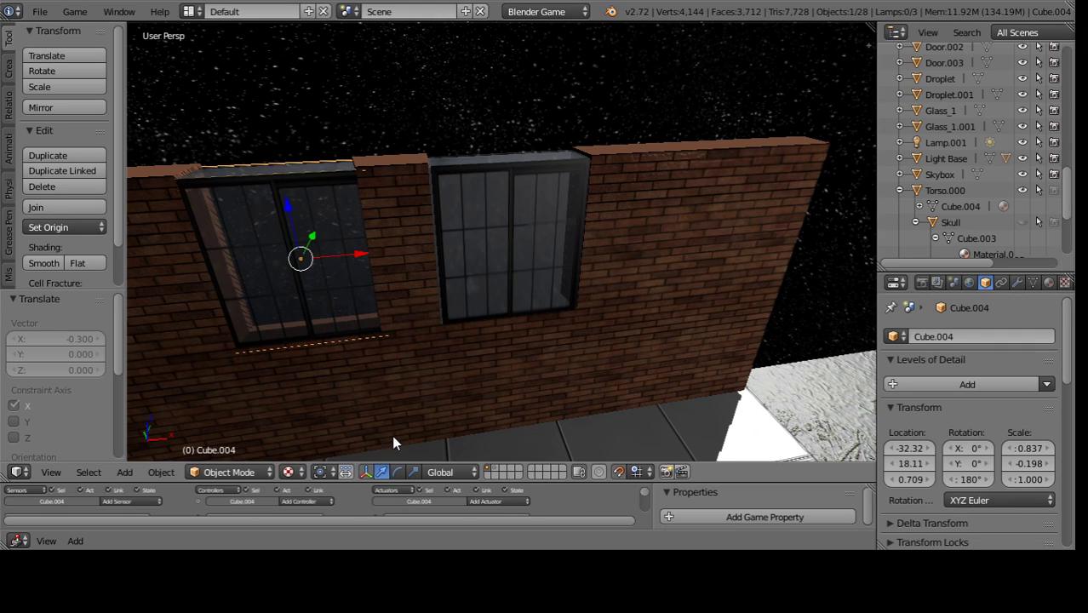
- Narrow Cube.004 to 0.9 of its width along X
type("sx")
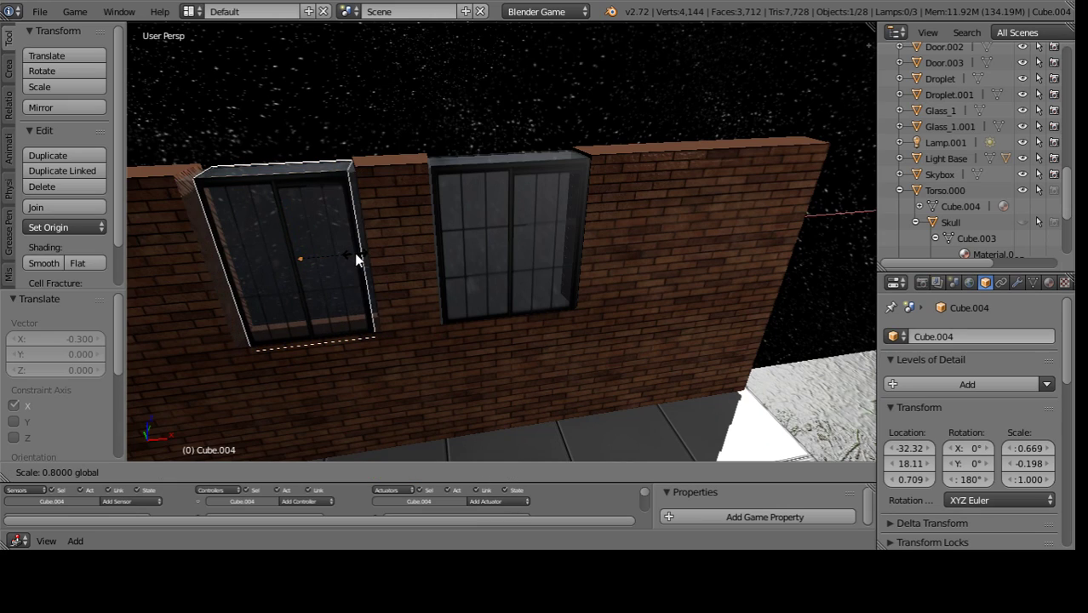
type(".9")
key("Return")
key("KP_Decimal")
scroll(437, 311, "up", 2)
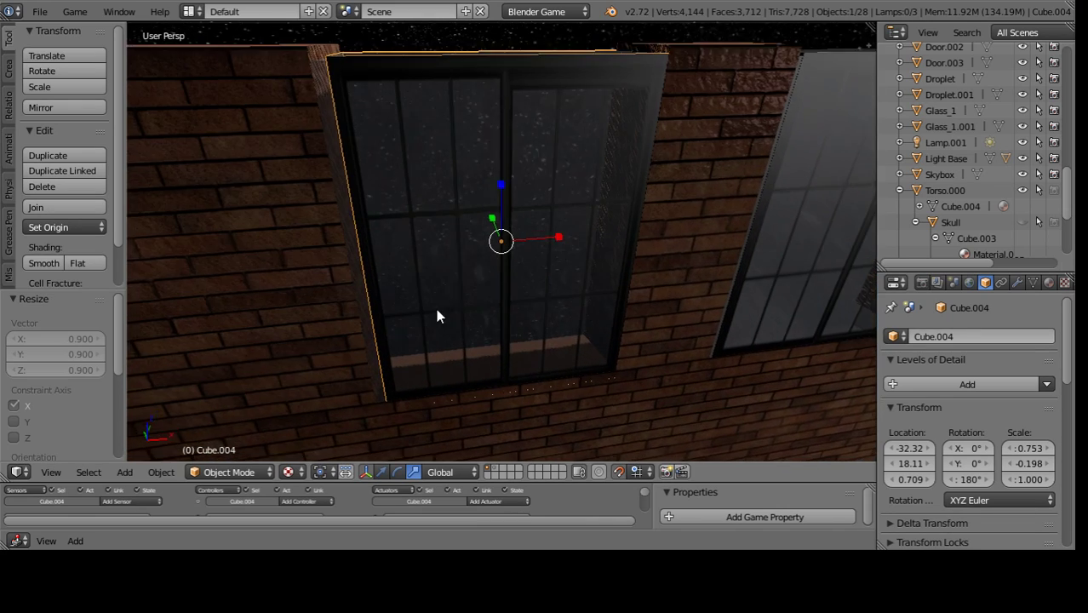
scroll(524, 302, "up", 2)
- Widen Cube.004 by 1.04 along X, nudge it sideways, and deselect all
key("s")
key("x")
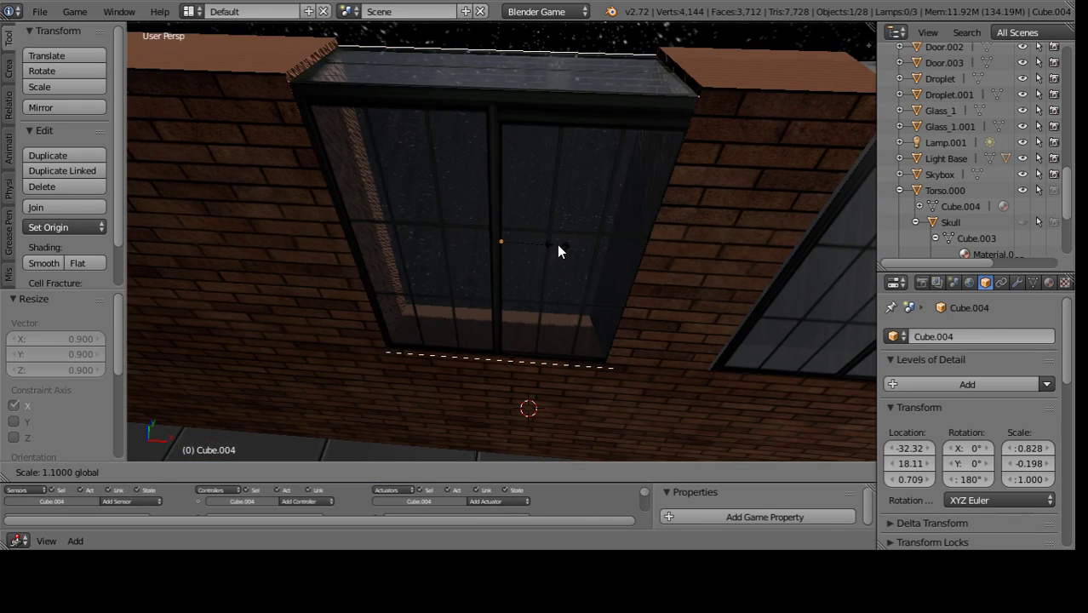
type("1.")
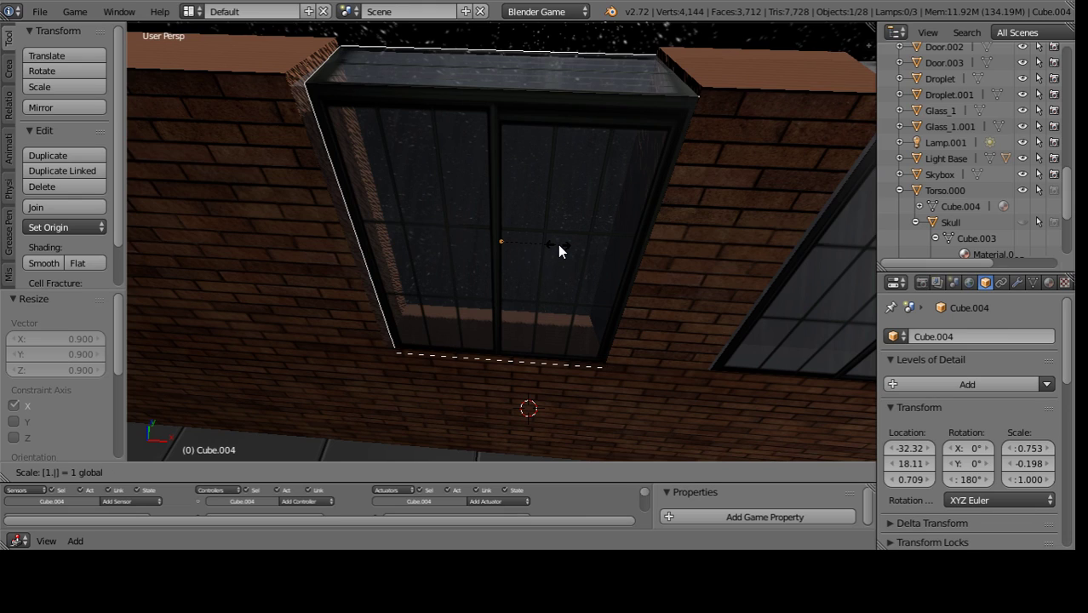
type("04")
key("Return")
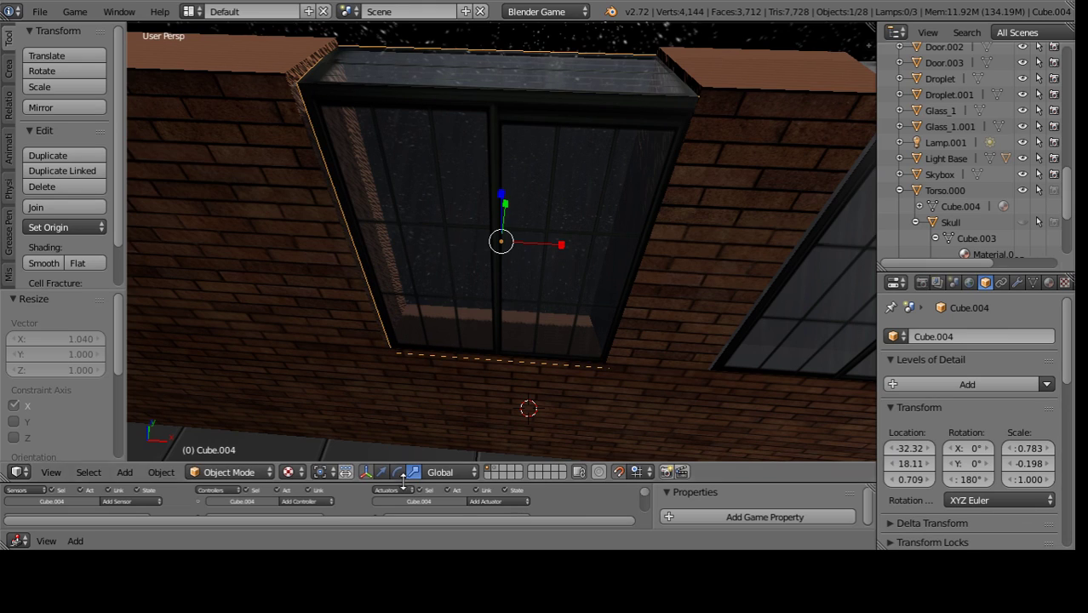
left_click_drag(551, 244, 545, 245)
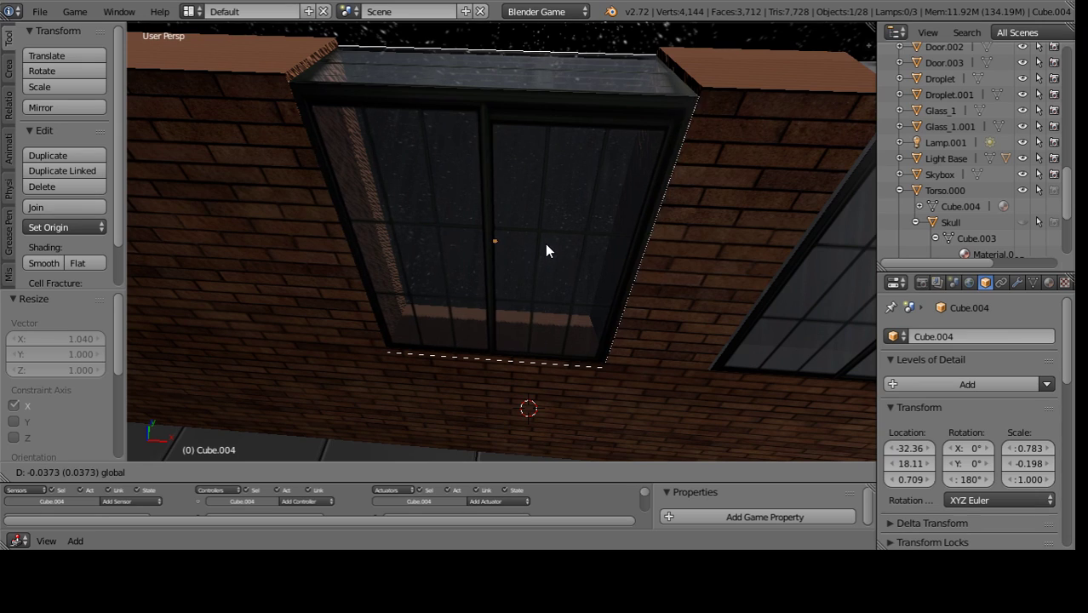
key("a")
scroll(545, 243, "down", 3)
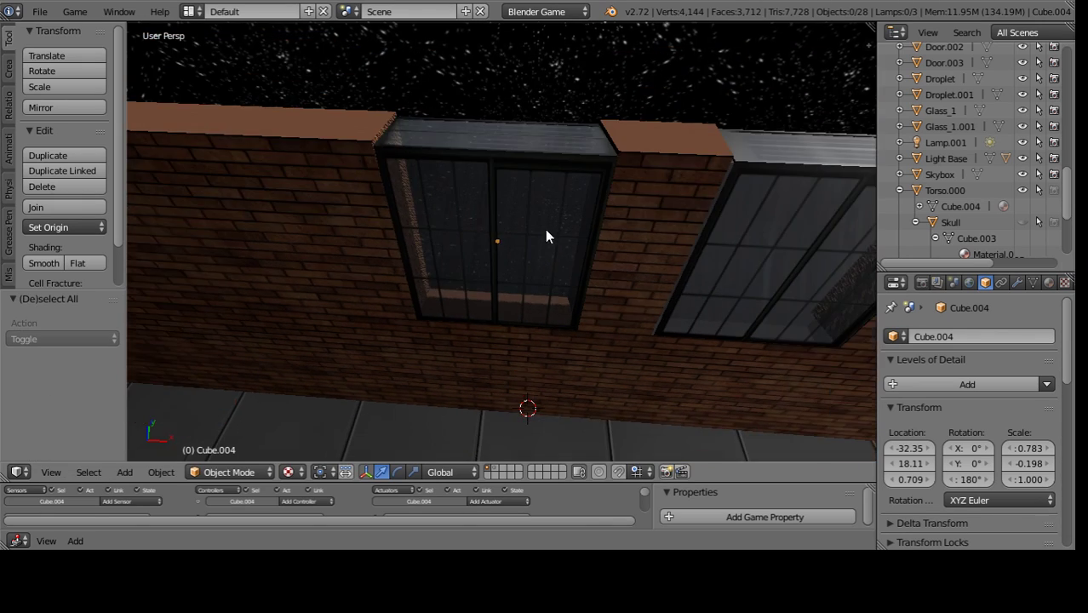
mouse_move(544, 229)
middle_mouse_down()
mouse_move(360, 264)
mouse_move(503, 207)
middle_mouse_up()
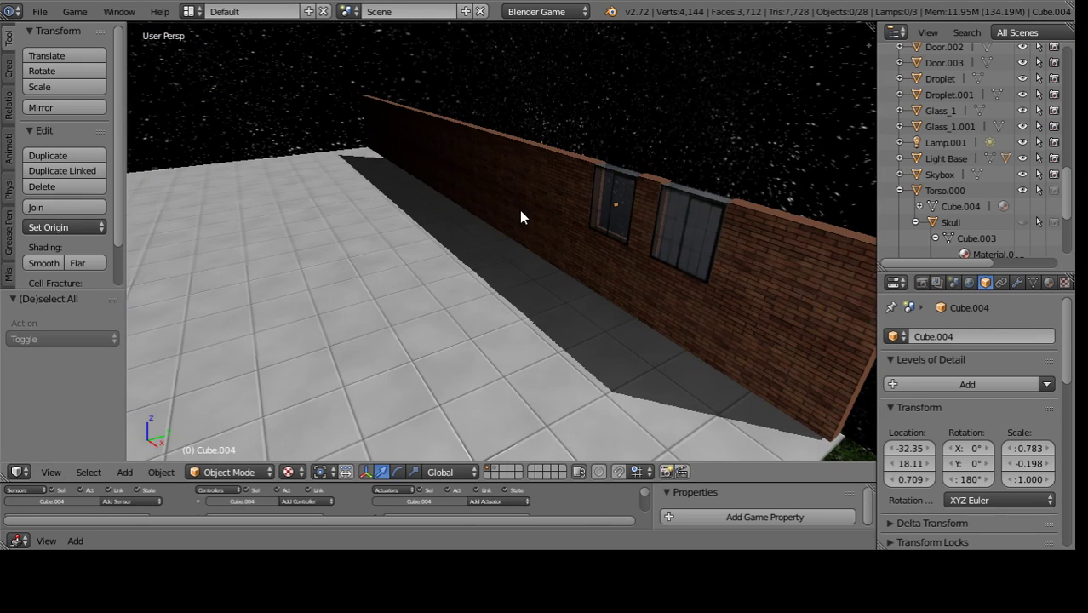
- Select the brick wall Wall_1.001, copy it and paste a duplicate
right_click(519, 211)
right_click(548, 226)
key("KP_Decimal")
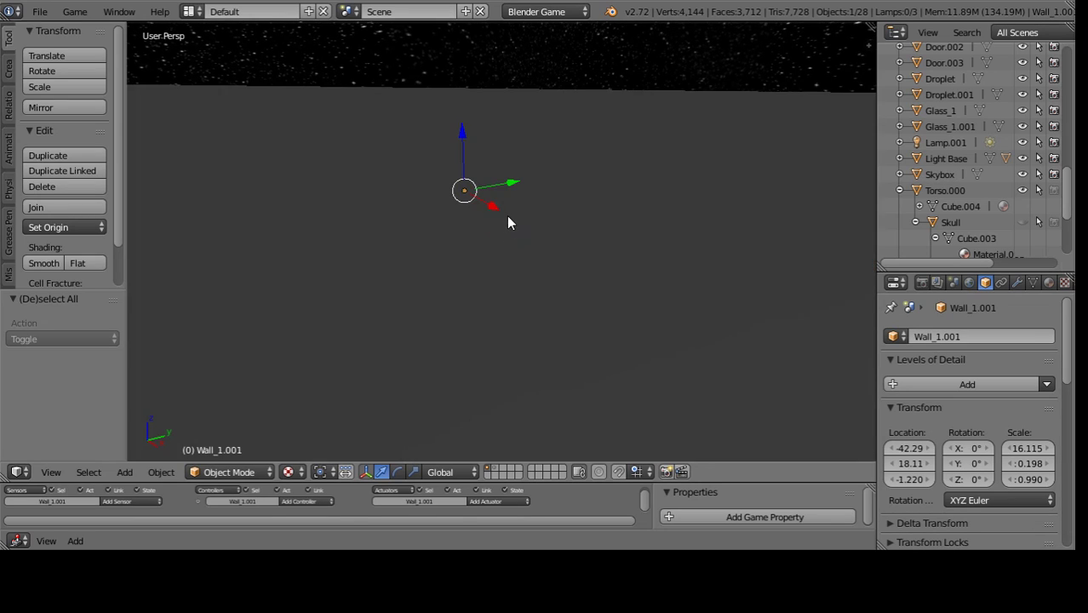
scroll(502, 207, "down", 4)
key("ctrl+c")
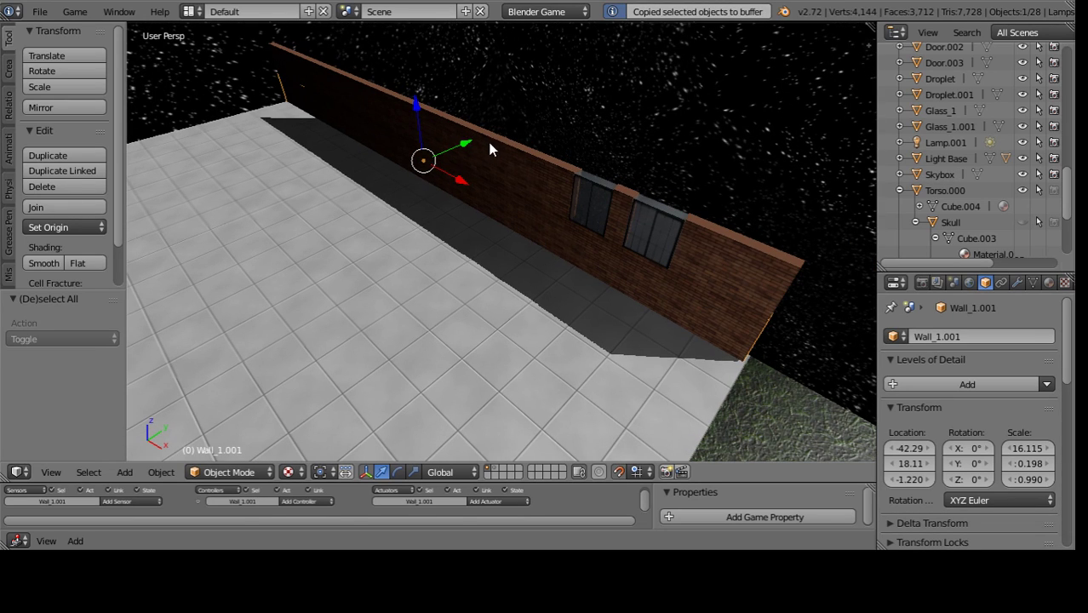
middle_click_drag(489, 191, 486, 209)
mouse_move(529, 287)
middle_mouse_down()
mouse_move(486, 289)
mouse_move(463, 257)
mouse_move(486, 182)
middle_mouse_up()
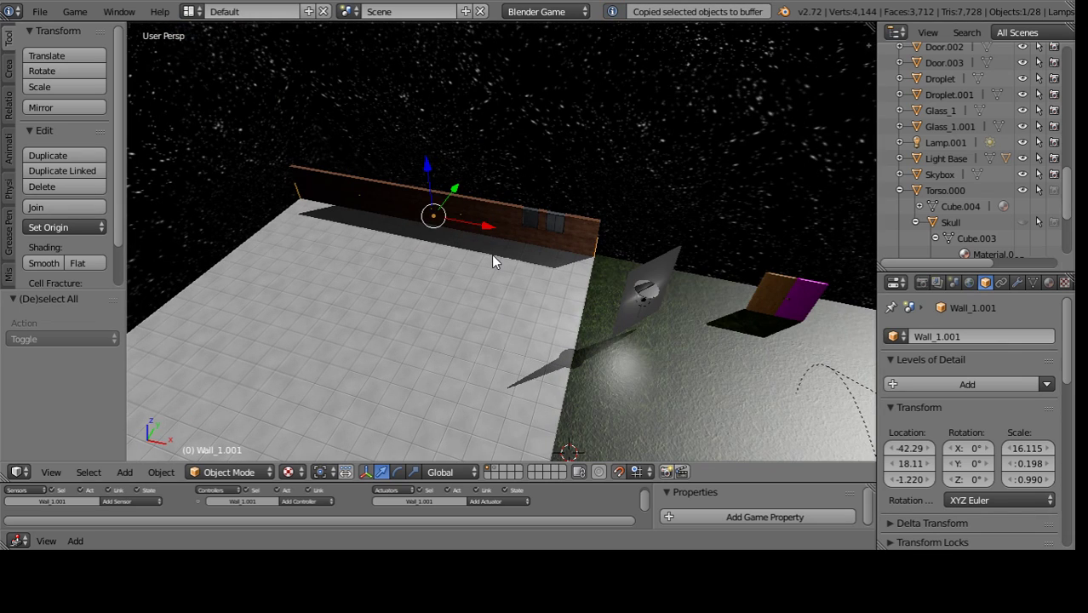
key("ctrl+v")
scroll(475, 252, "up", 2)
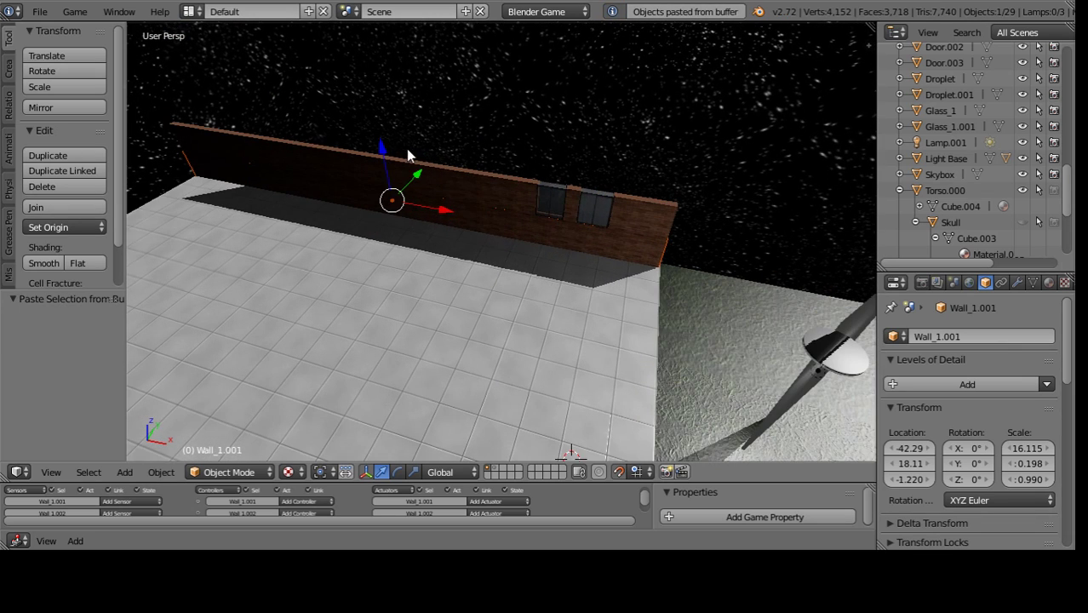
- Raise the pasted wall copy 4 units along Z
key("g")
key("z")
left_click(400, 101)
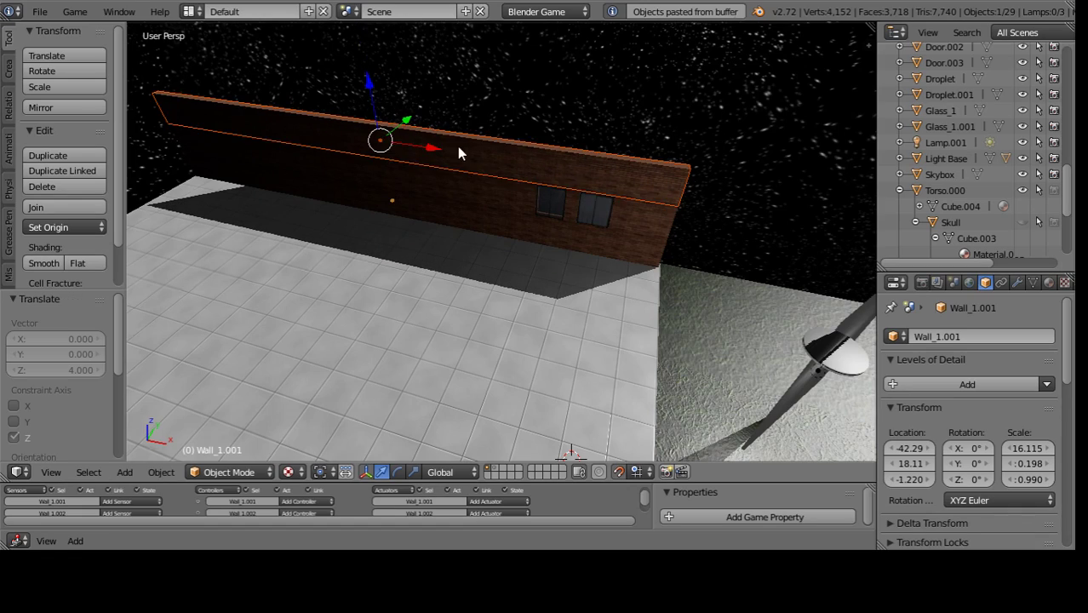
key("a")
- Lower Wall_1.002 onto the original wall so it rests at Z 2.639
mouse_move(457, 153)
middle_mouse_down()
mouse_move(267, 107)
mouse_move(510, 211)
mouse_move(393, 195)
mouse_move(503, 182)
middle_mouse_up()
right_click(502, 181)
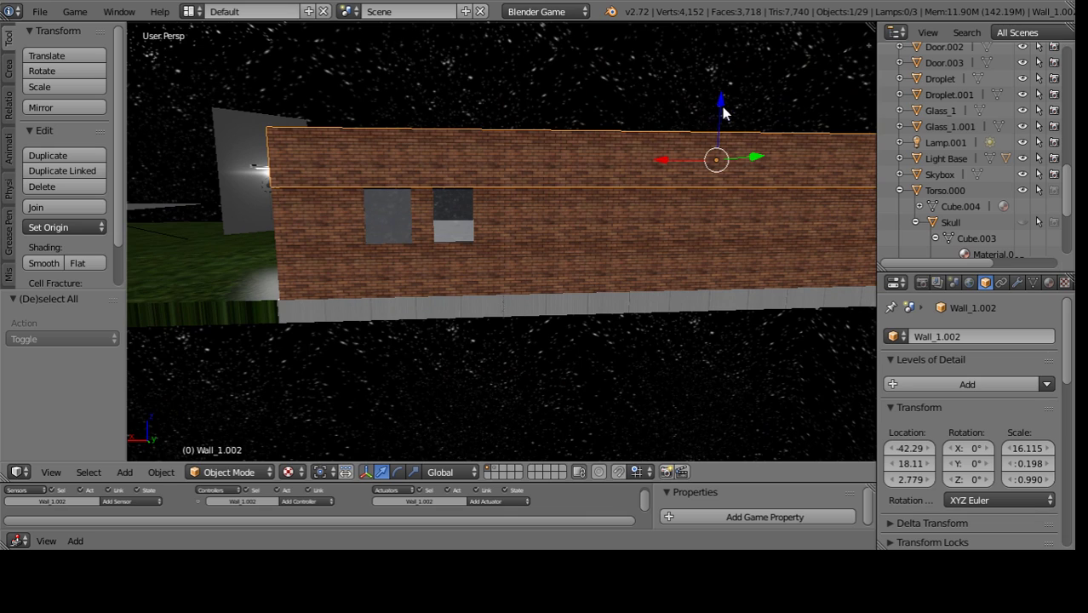
left_click_drag(721, 106, 715, 117)
left_click(667, 129)
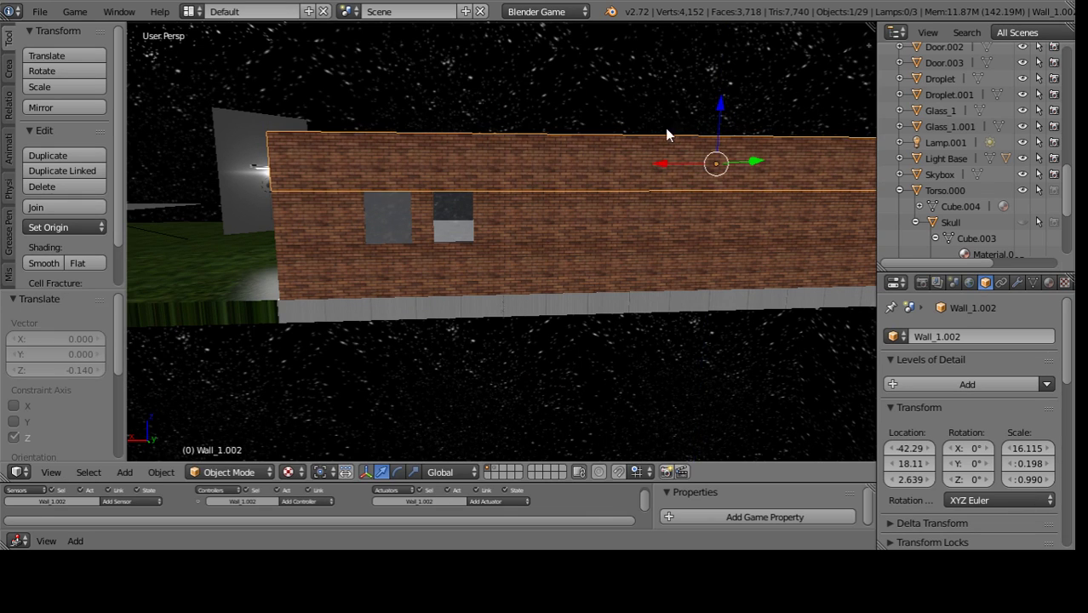
key("a")
scroll(571, 174, "up", 3)
mouse_move(571, 174)
middle_mouse_down()
mouse_move(645, 184)
mouse_move(628, 217)
middle_mouse_up()
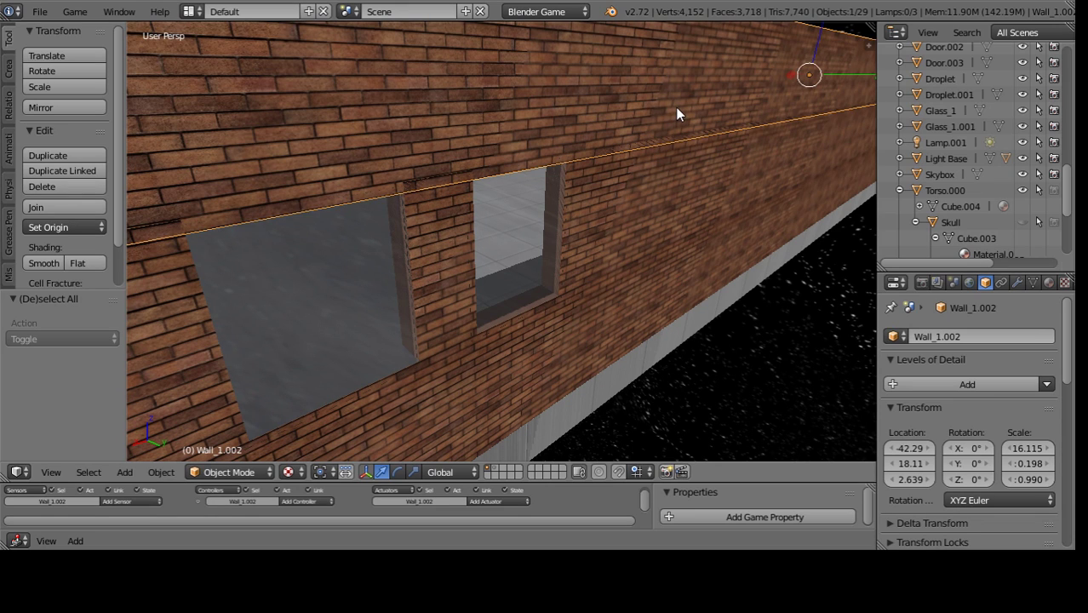
- From the camera view, play the game and walk toward the brick wall and ceiling lamp
key("KP_0")
key("p")
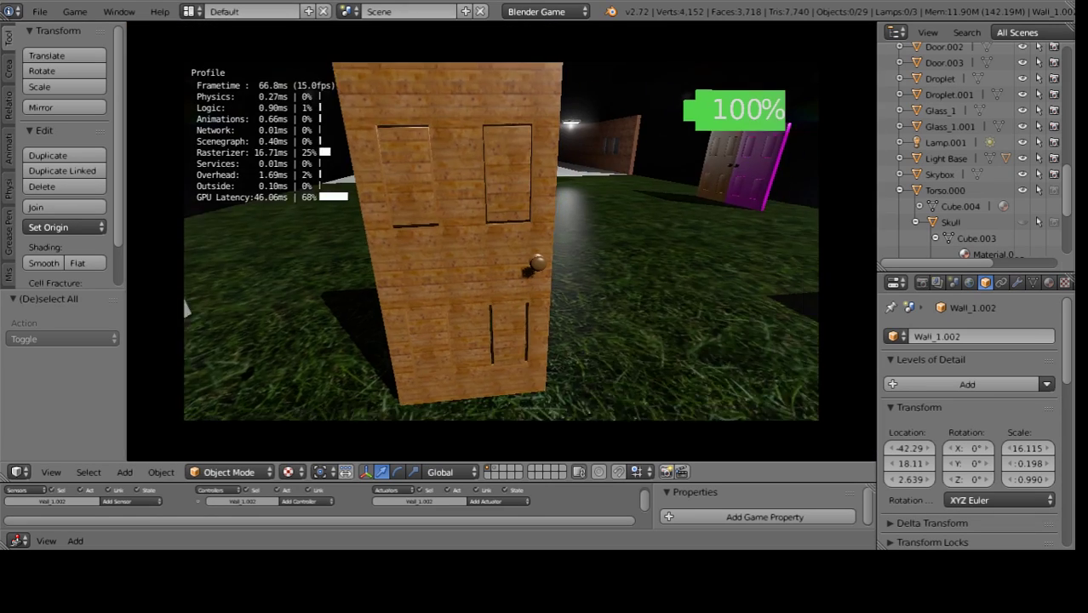
key("w")
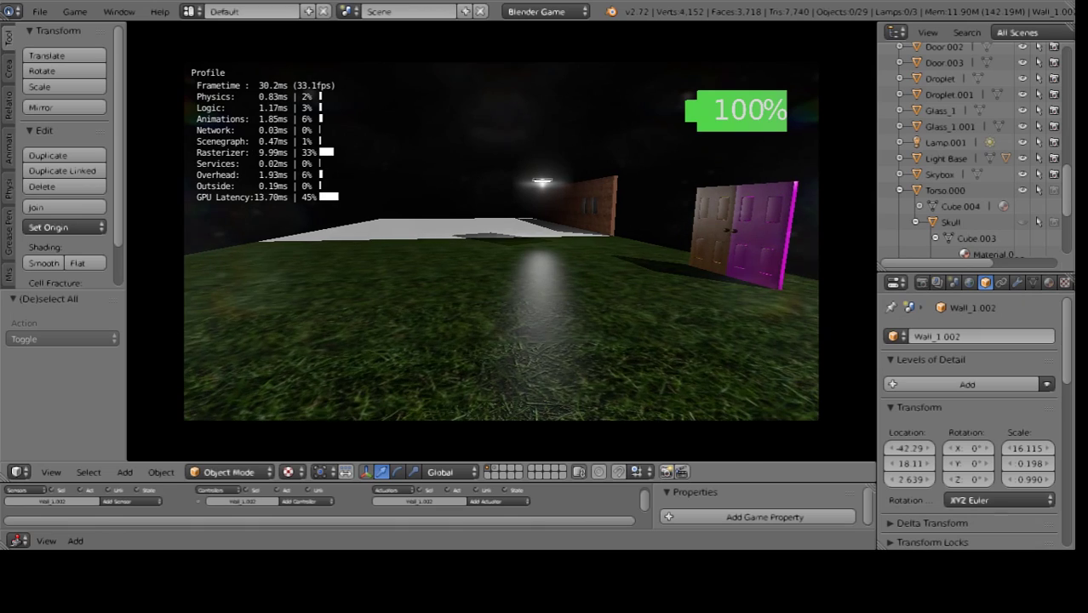
key("w")
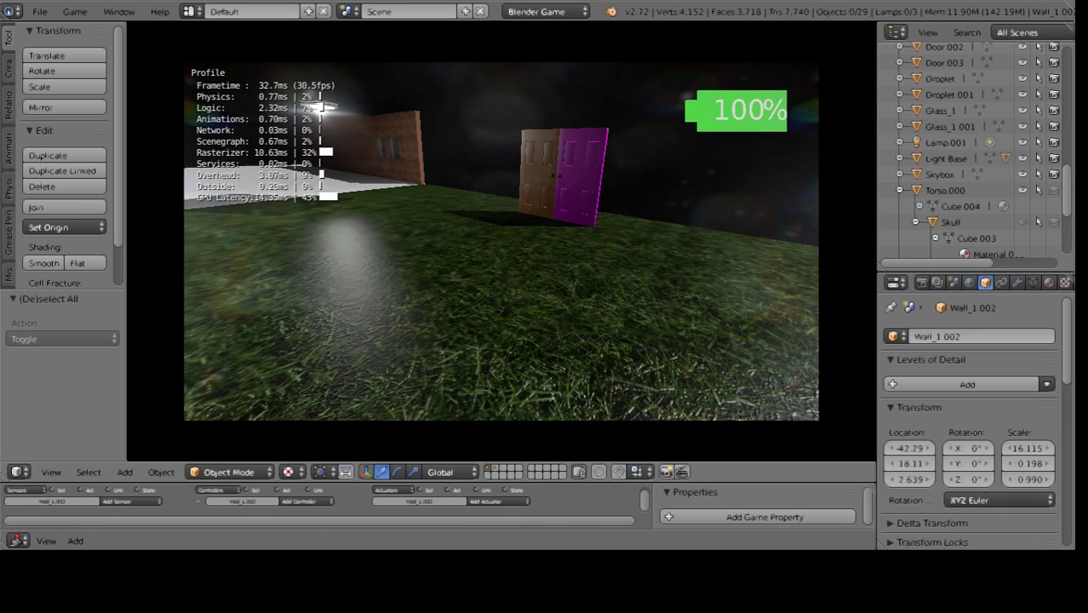
key("w")
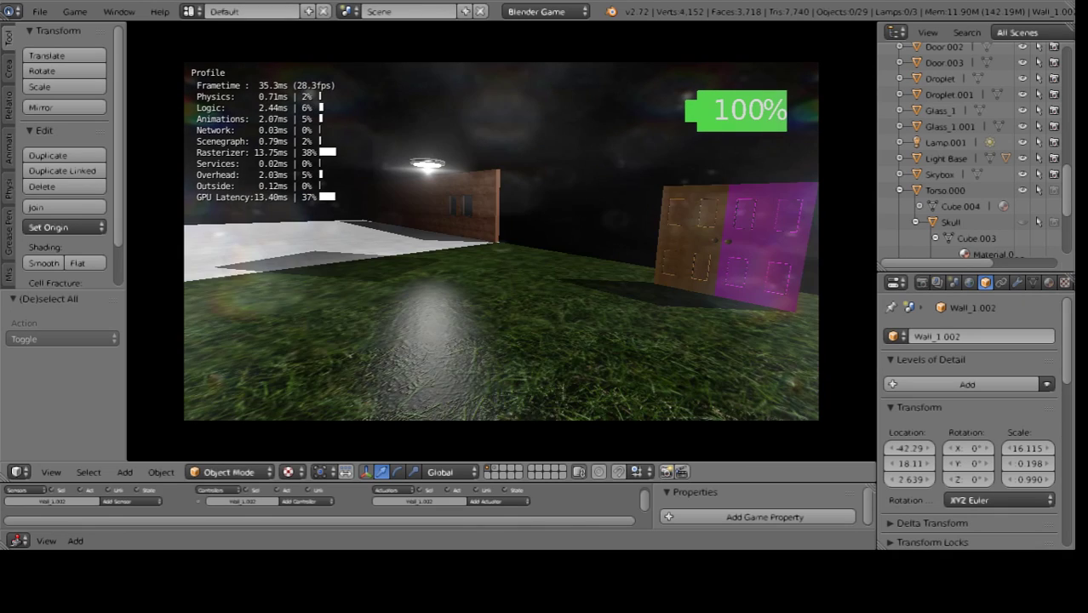
key("w")
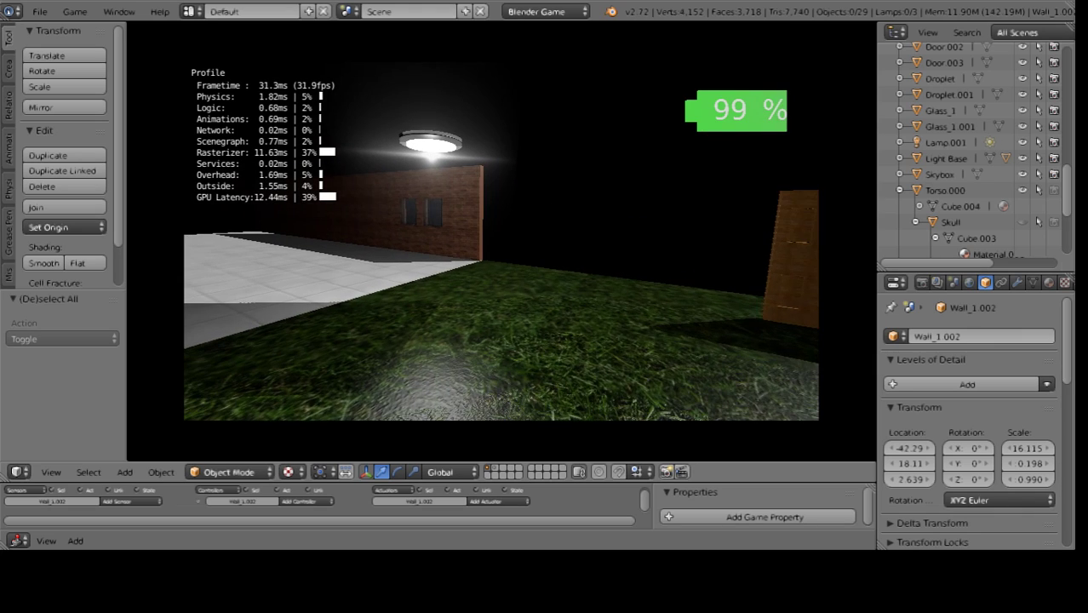
key("w")
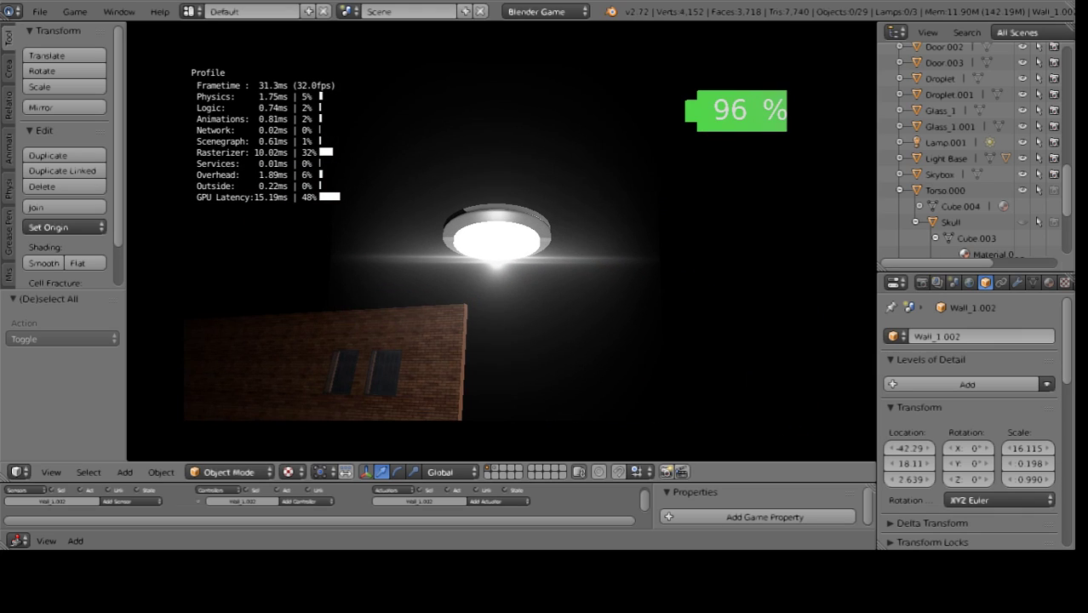
- Exit the game and select the Lens Flare object near the door
key("Escape")
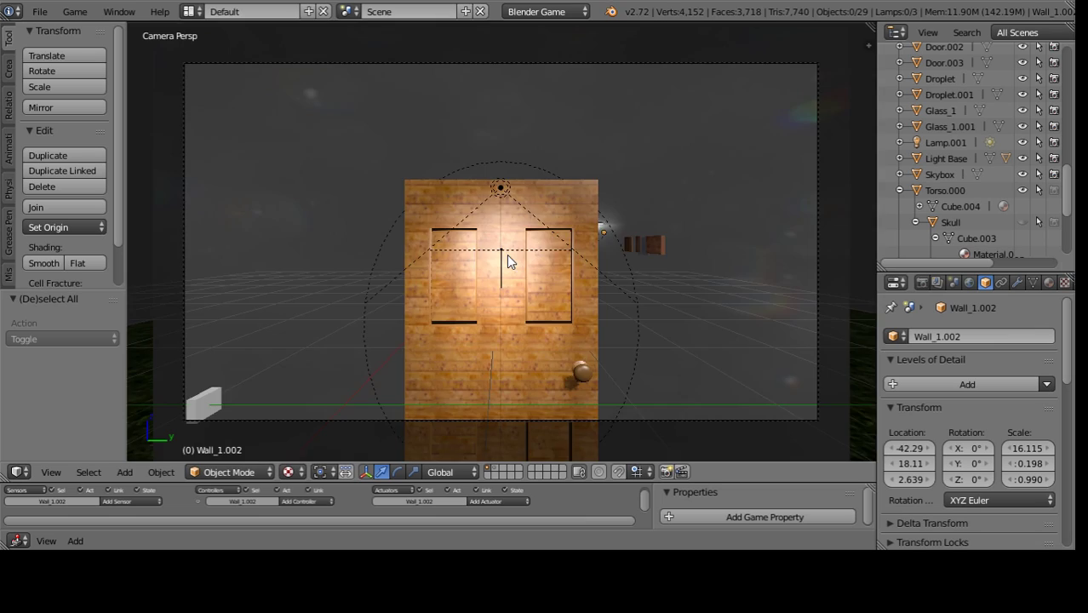
middle_click_drag(507, 255, 492, 276)
scroll(498, 272, "down", 3)
right_click(437, 323)
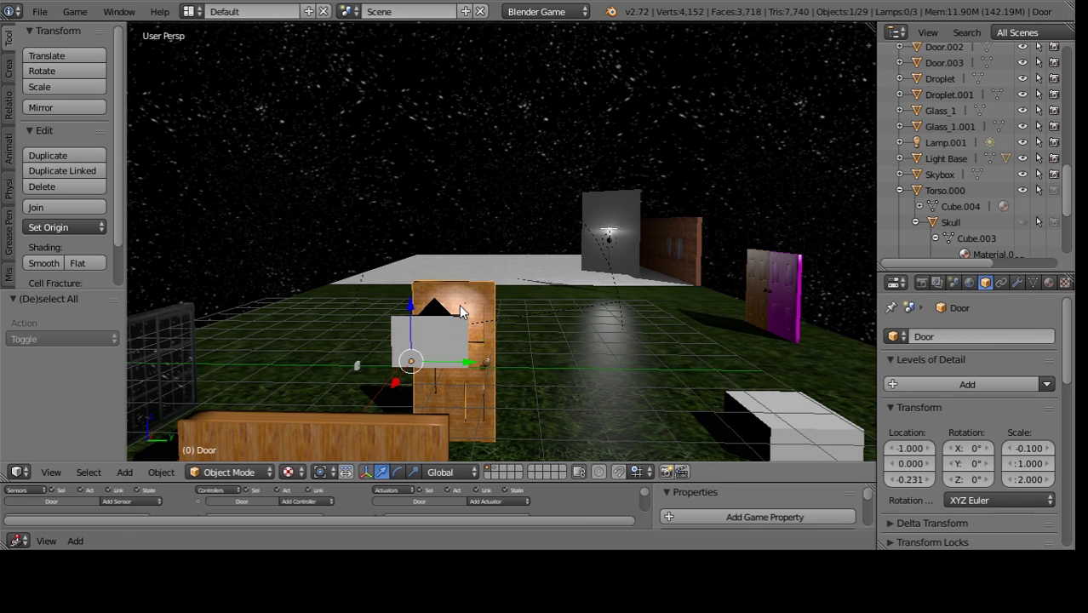
middle_click_drag(452, 307, 431, 315)
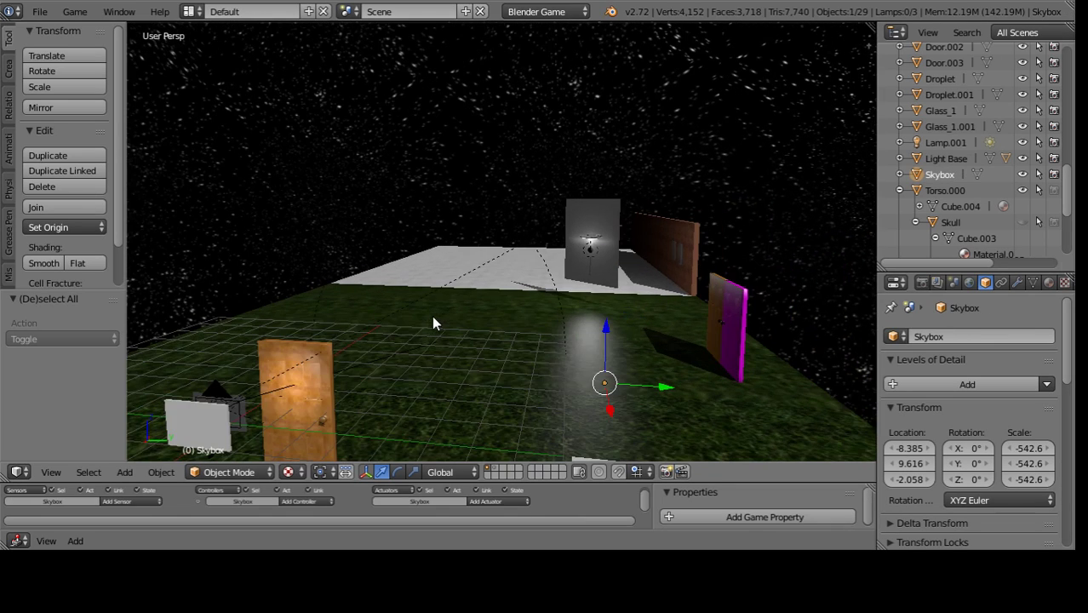
right_click(240, 414)
right_click(242, 409)
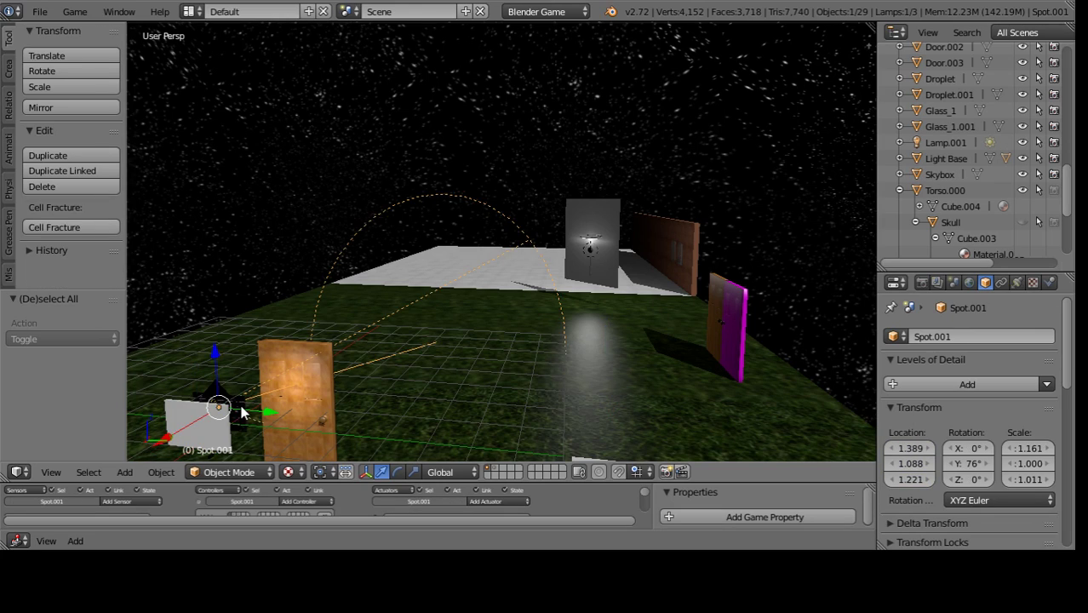
right_click(242, 409)
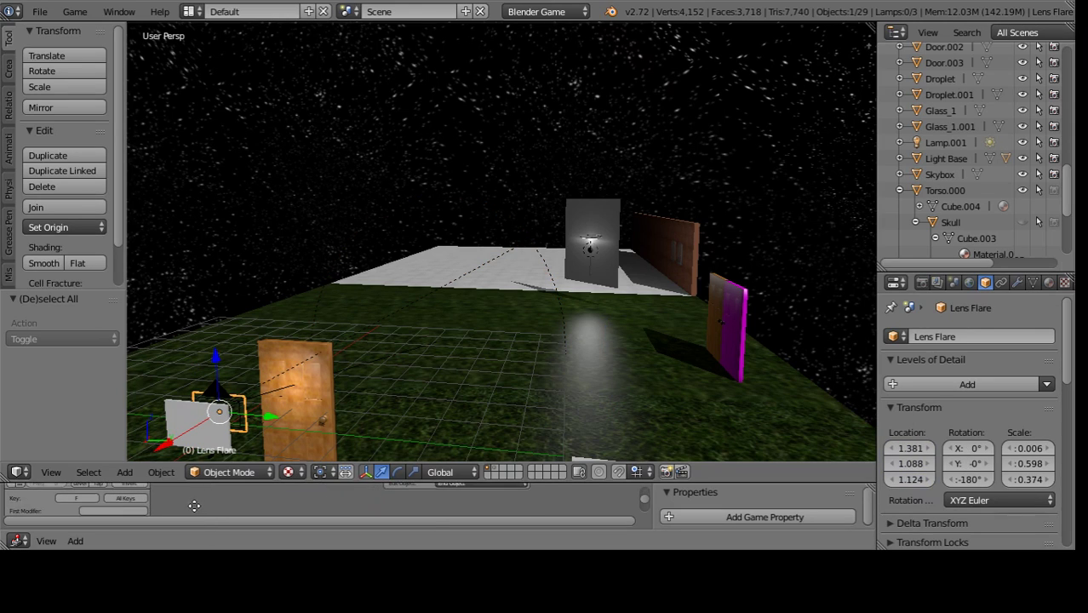
- Delete Lens Flare's Keyboard sensor, And controller and Edit Object actuator
left_click(144, 494)
left_click(316, 495)
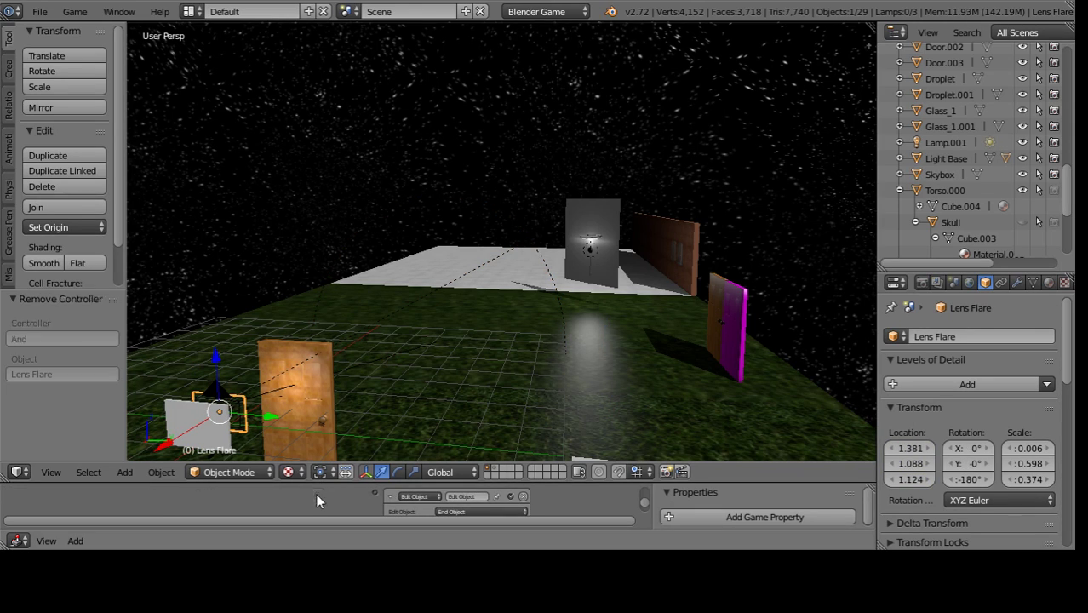
left_click(522, 496)
key("p")
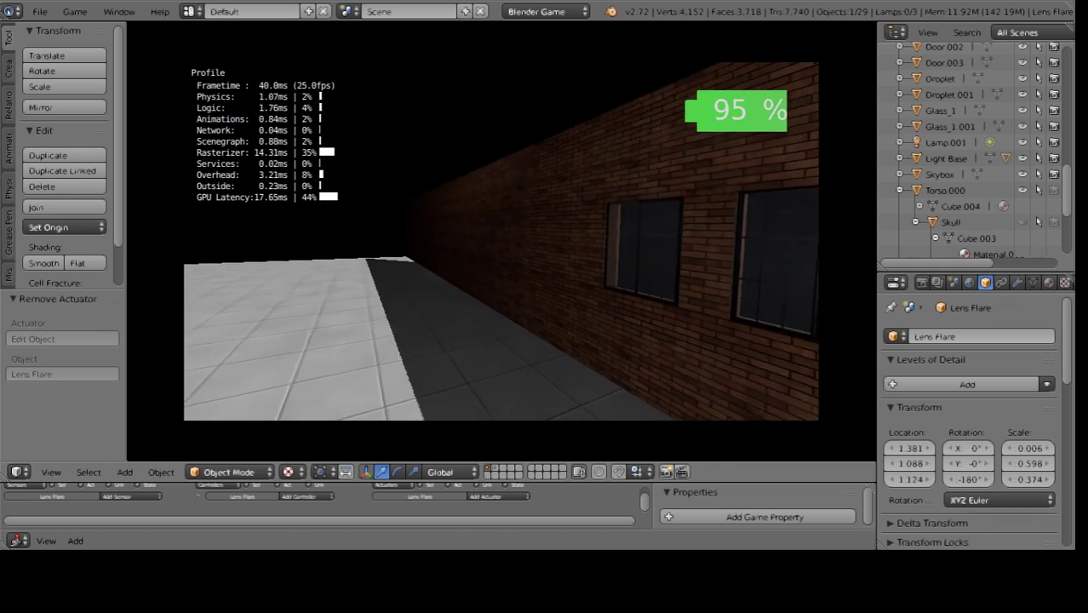
key("Escape")
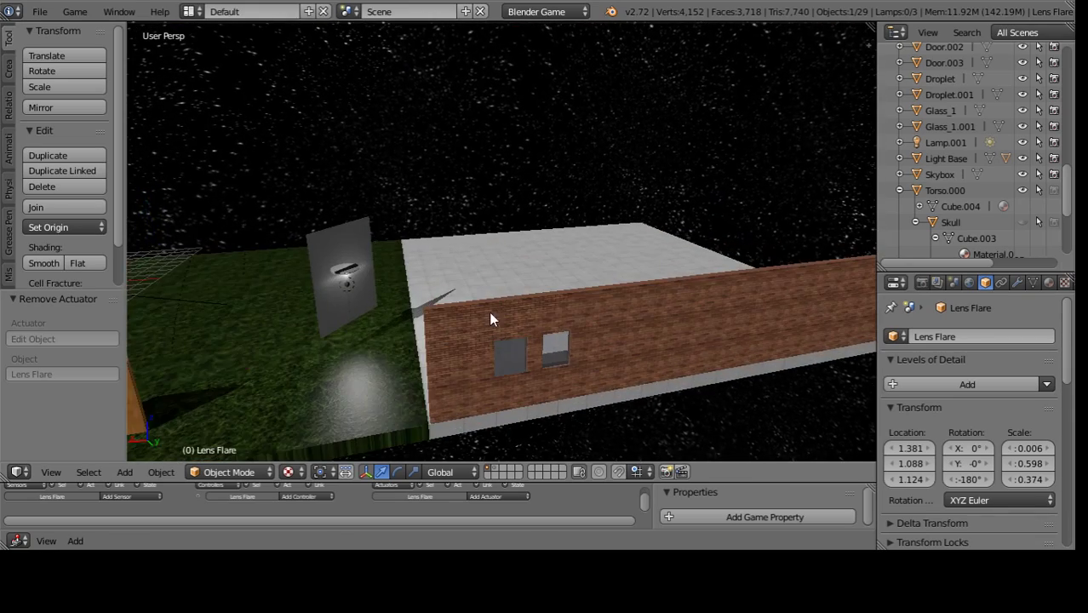